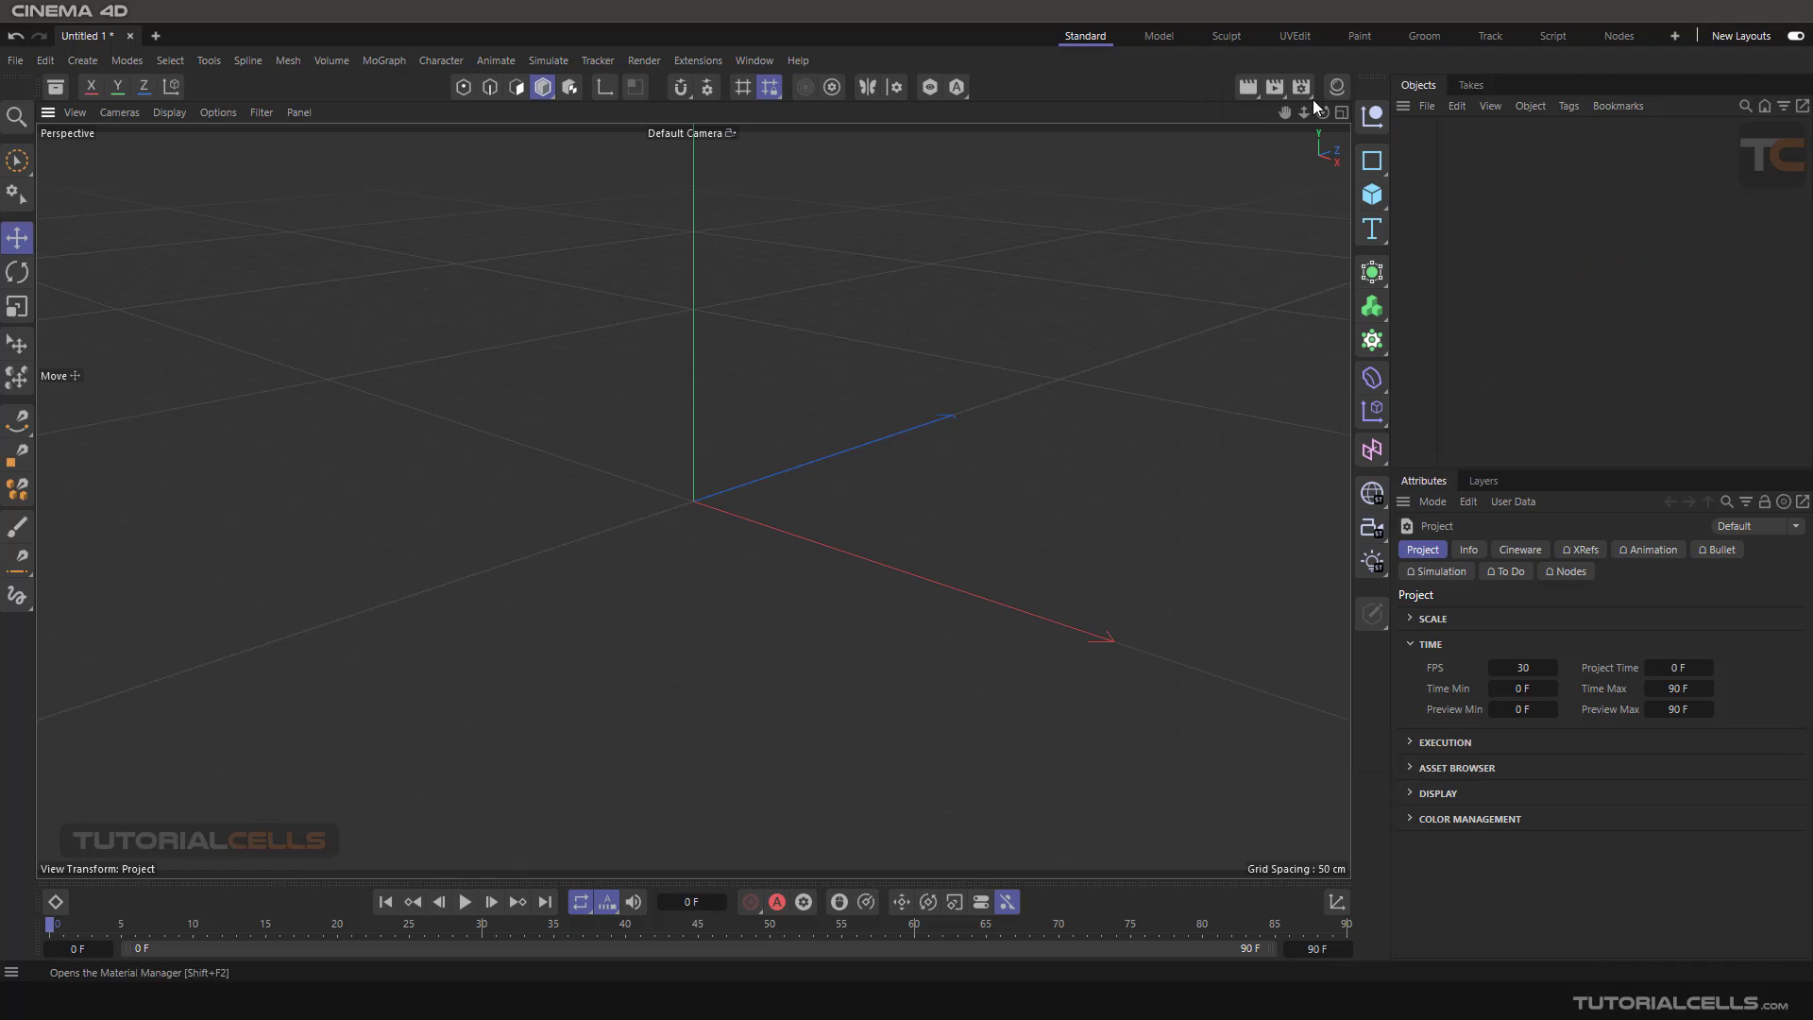
Create a new material and load the Variation effect shader as its Color texture
click(1336, 88)
click(1082, 140)
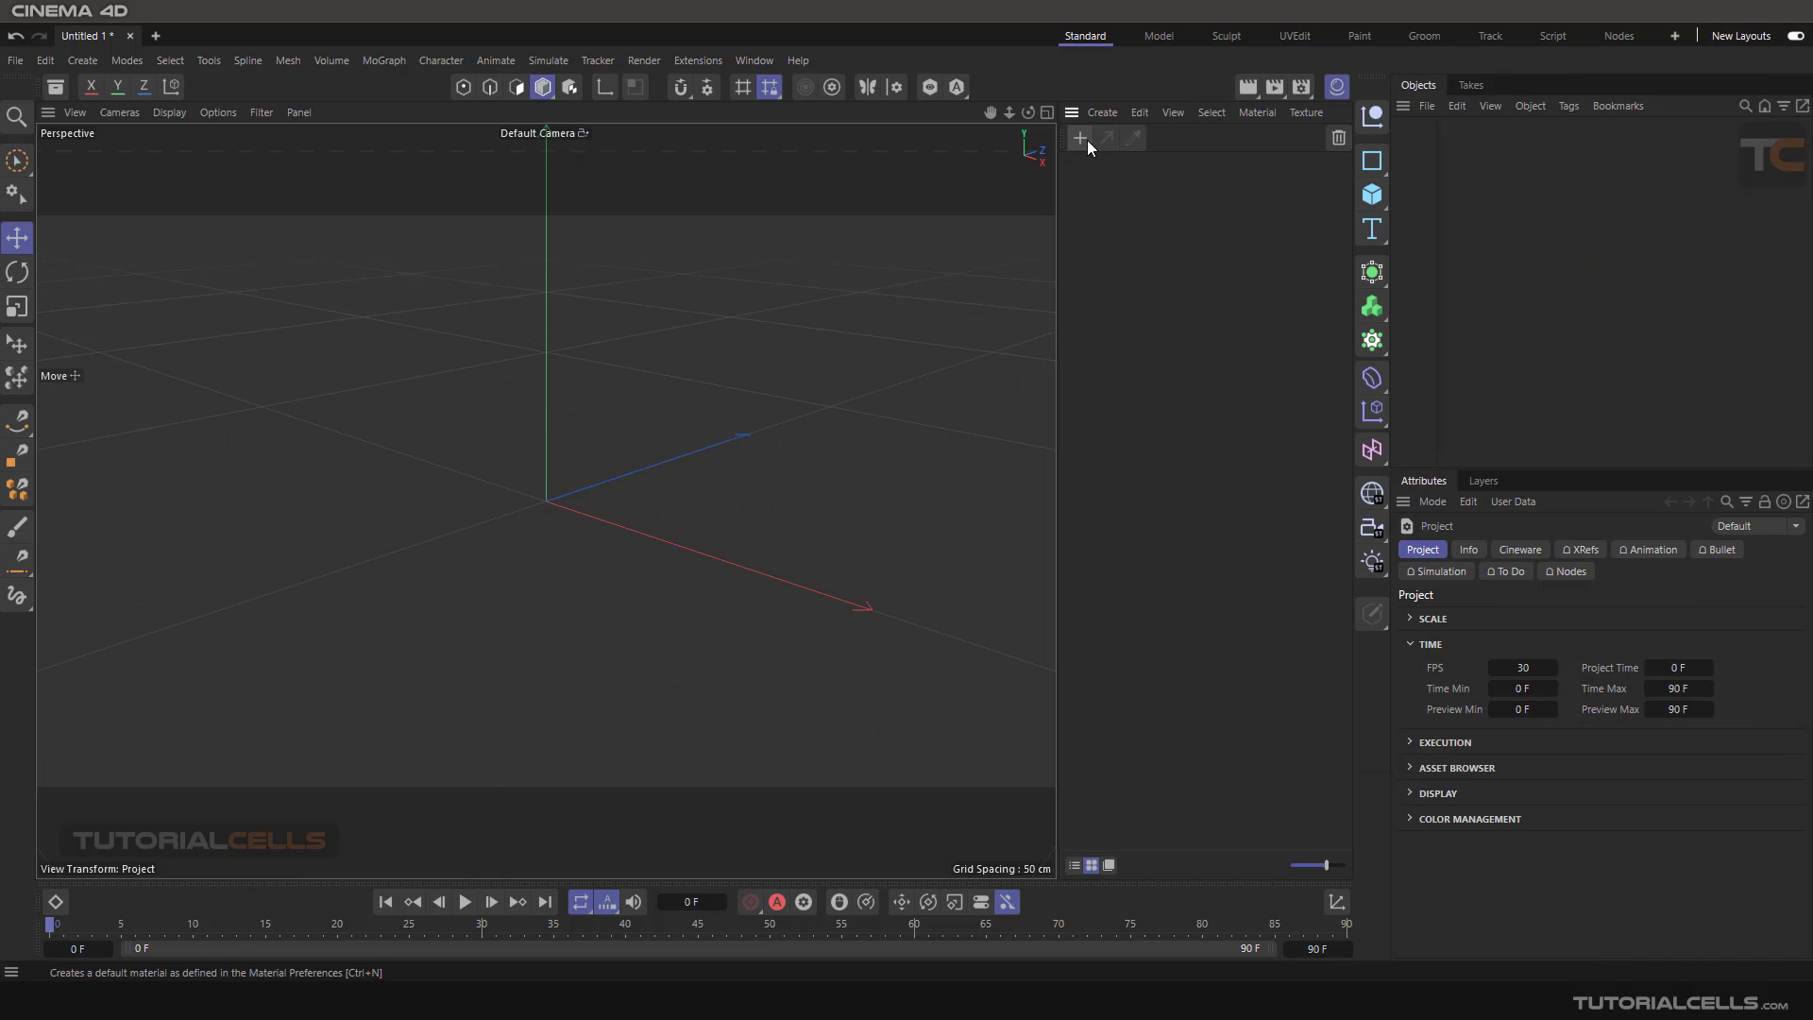
double_click(1082, 175)
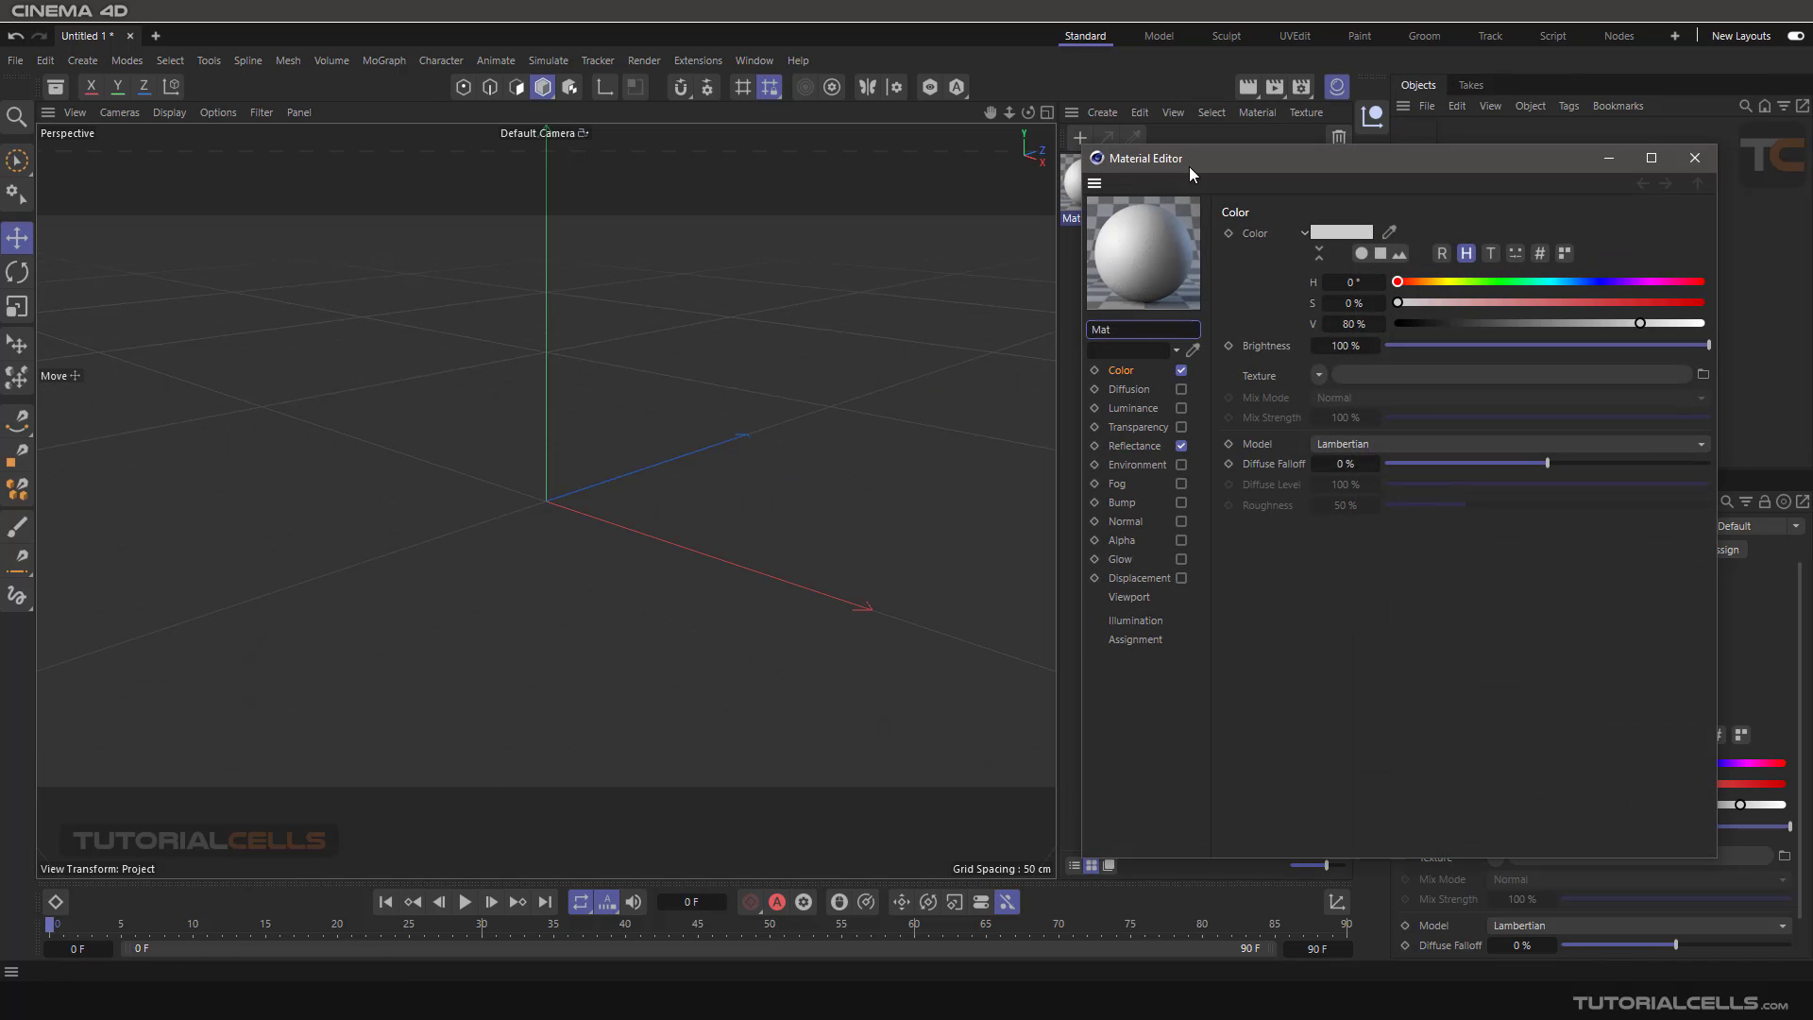
drag(1188, 161, 811, 151)
click(977, 366)
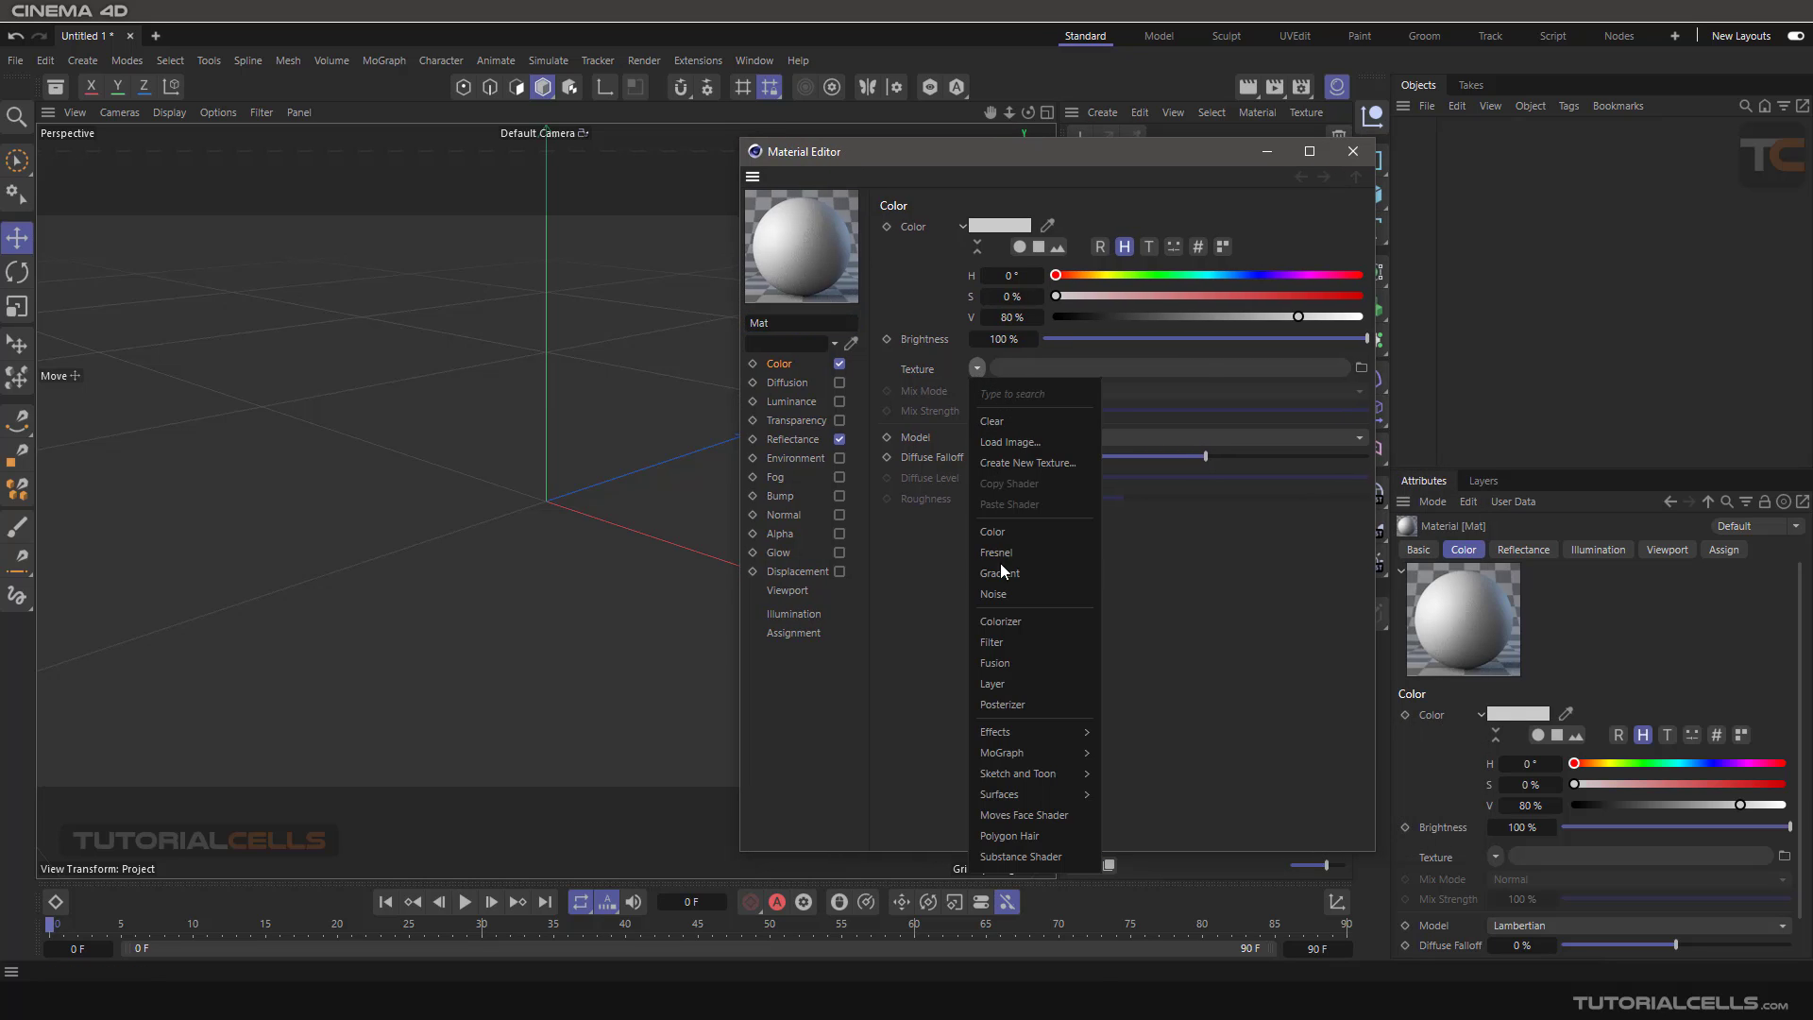
mouse_move(1024, 732)
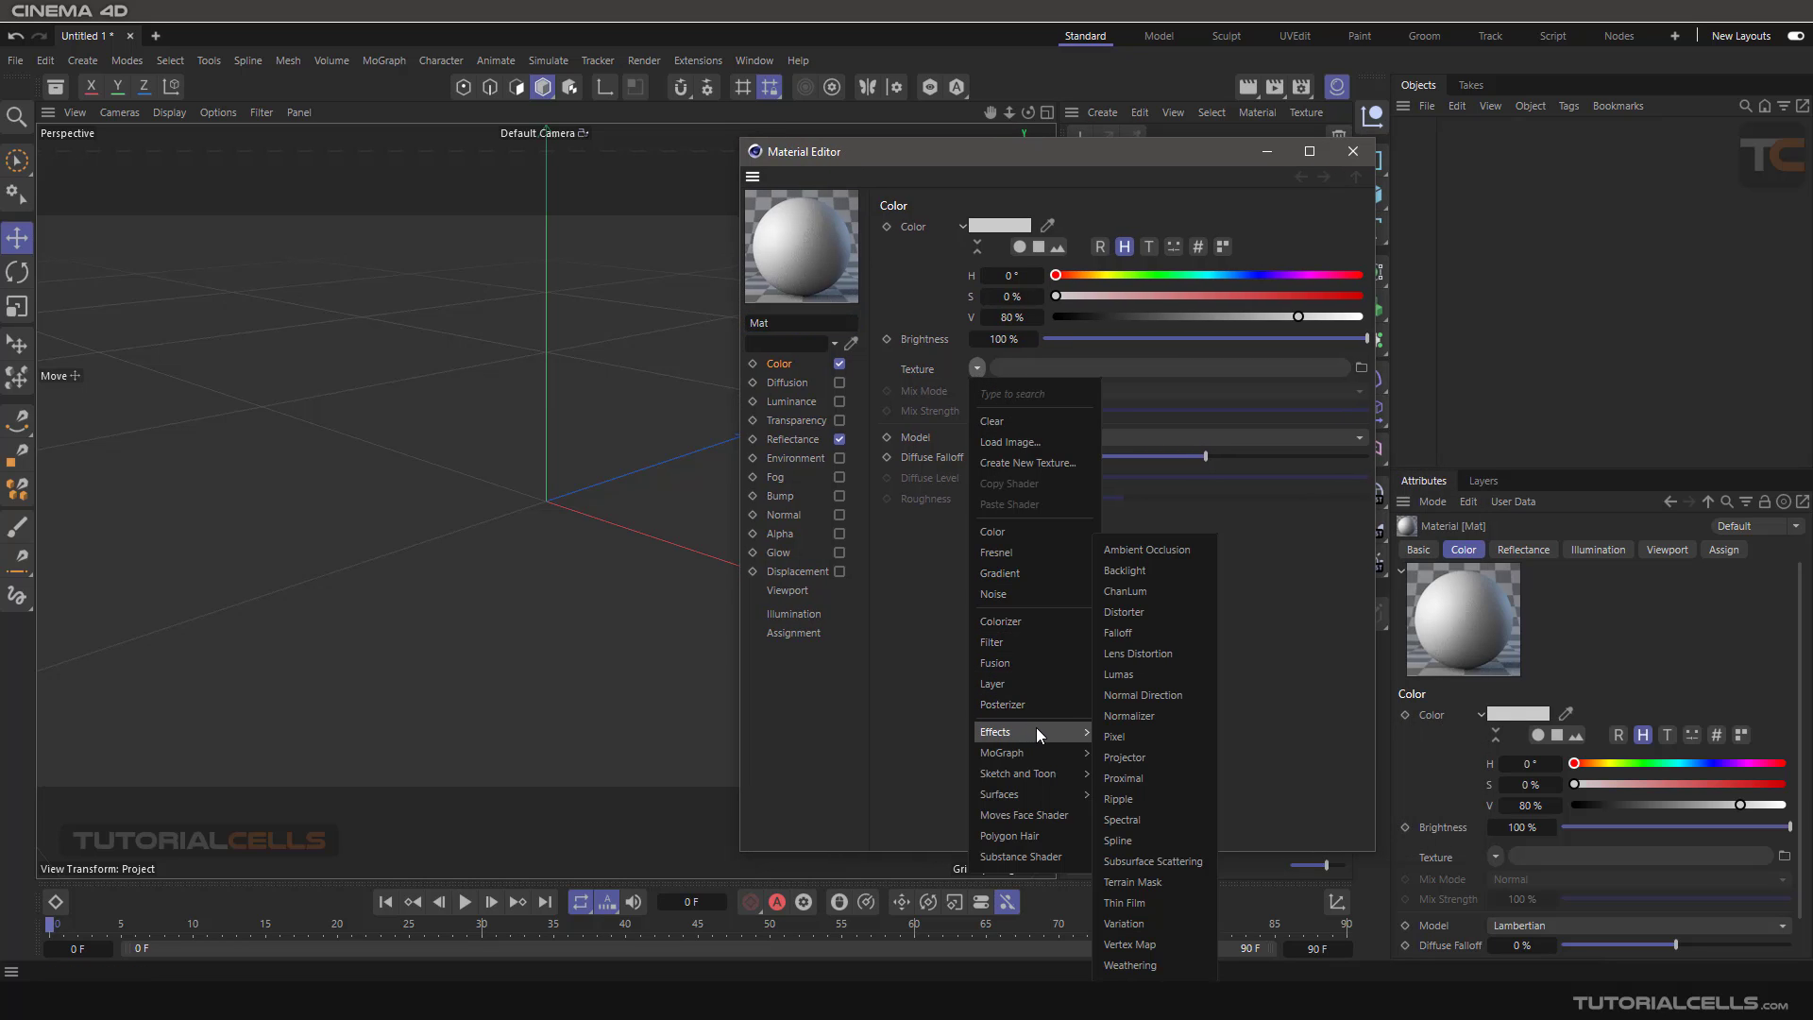
click(1165, 928)
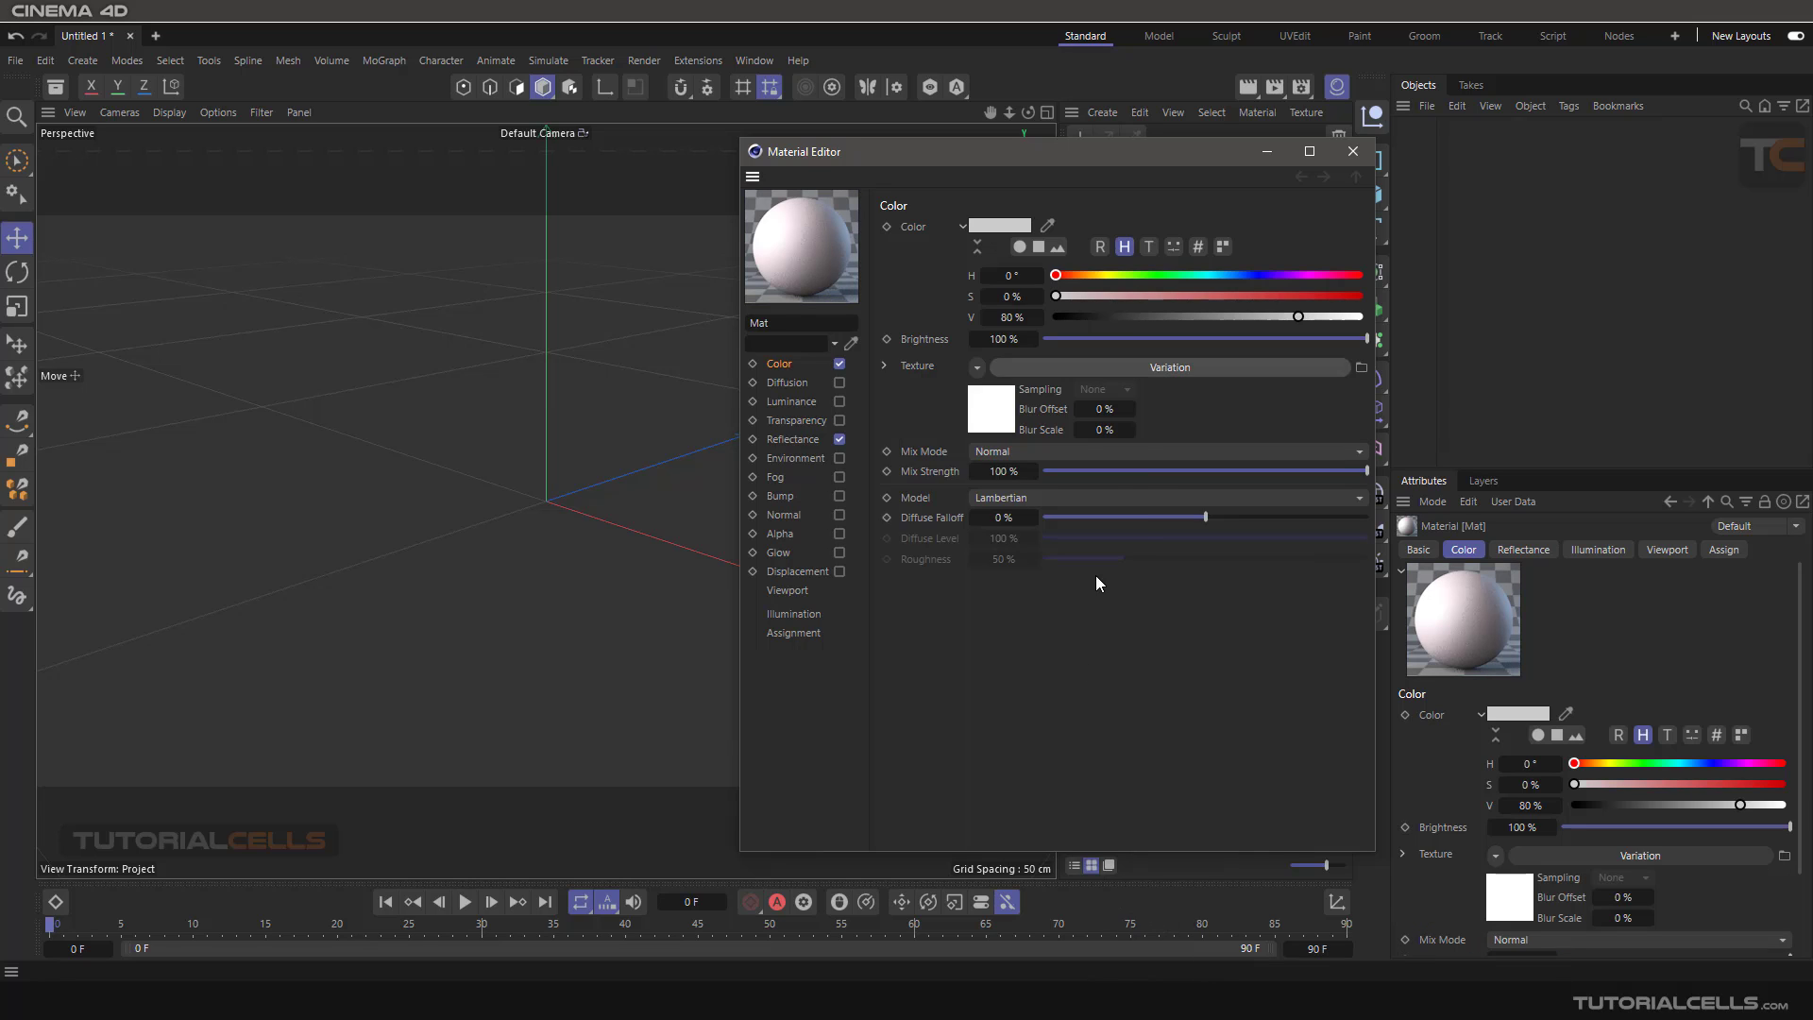
Open the Variation shader's properties and enlarge the Material Editor to examine its seed and color variation settings
click(1153, 369)
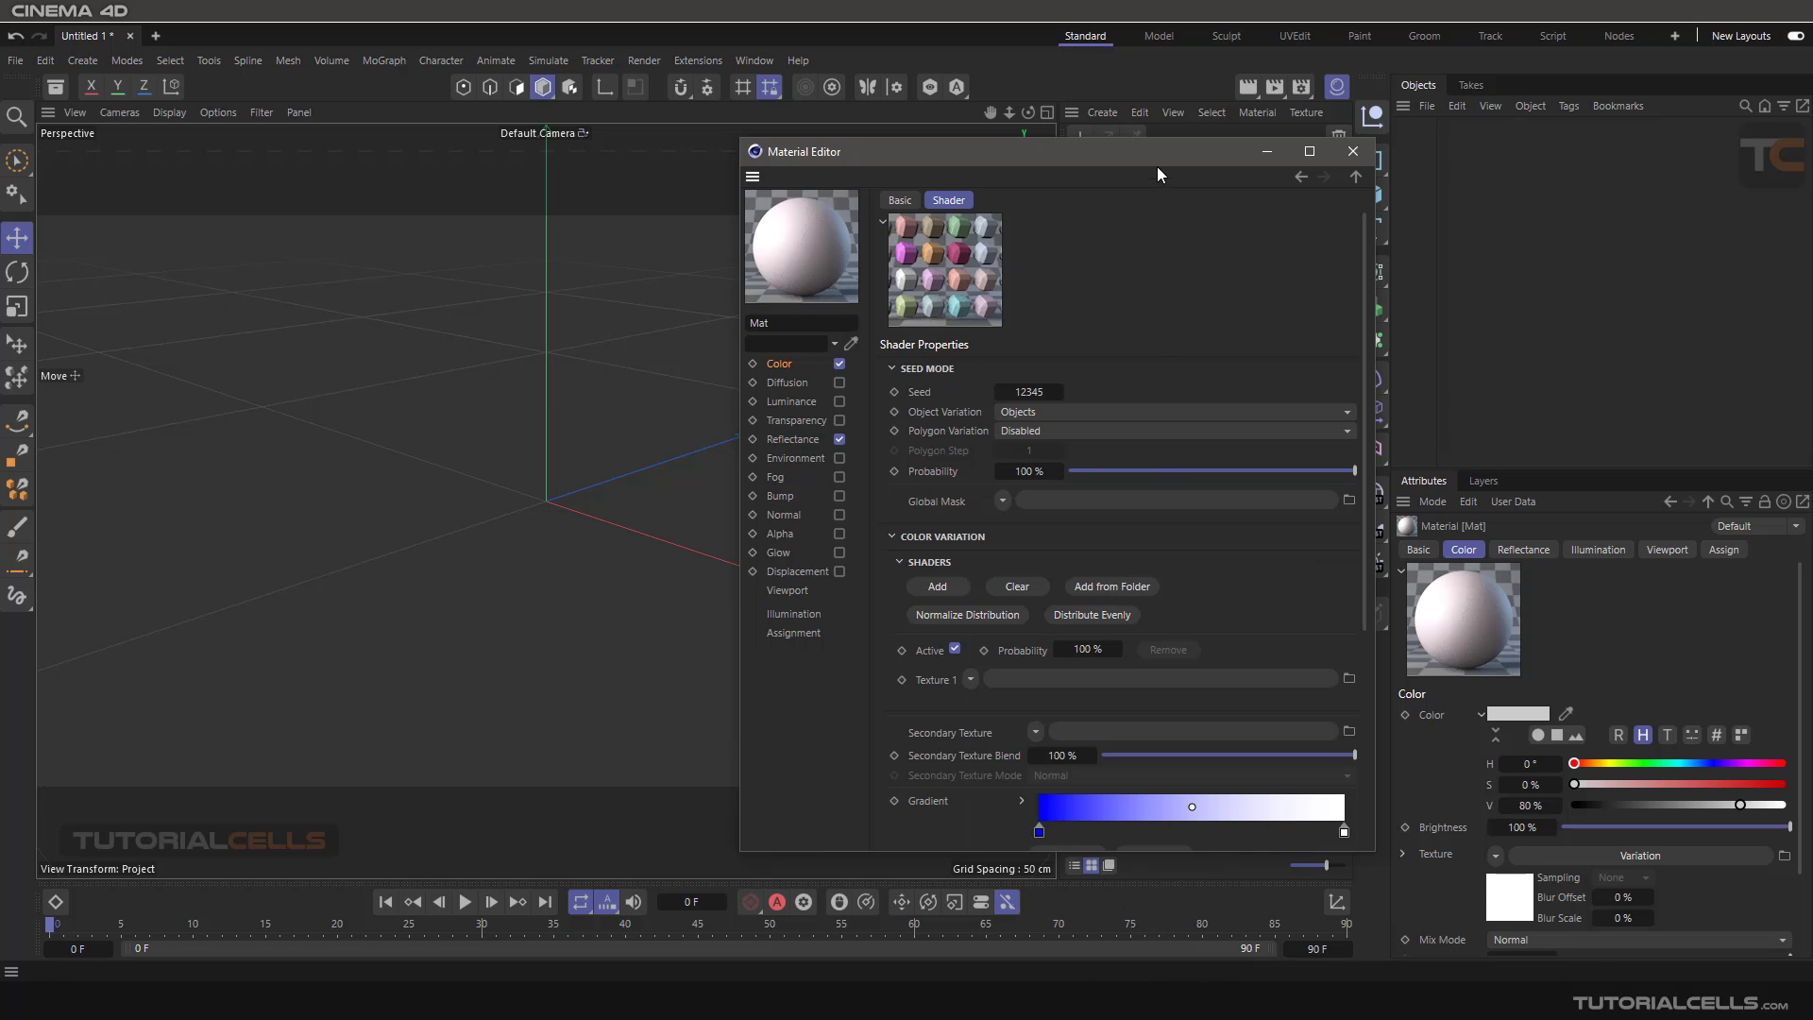
drag(1159, 140, 1168, 55)
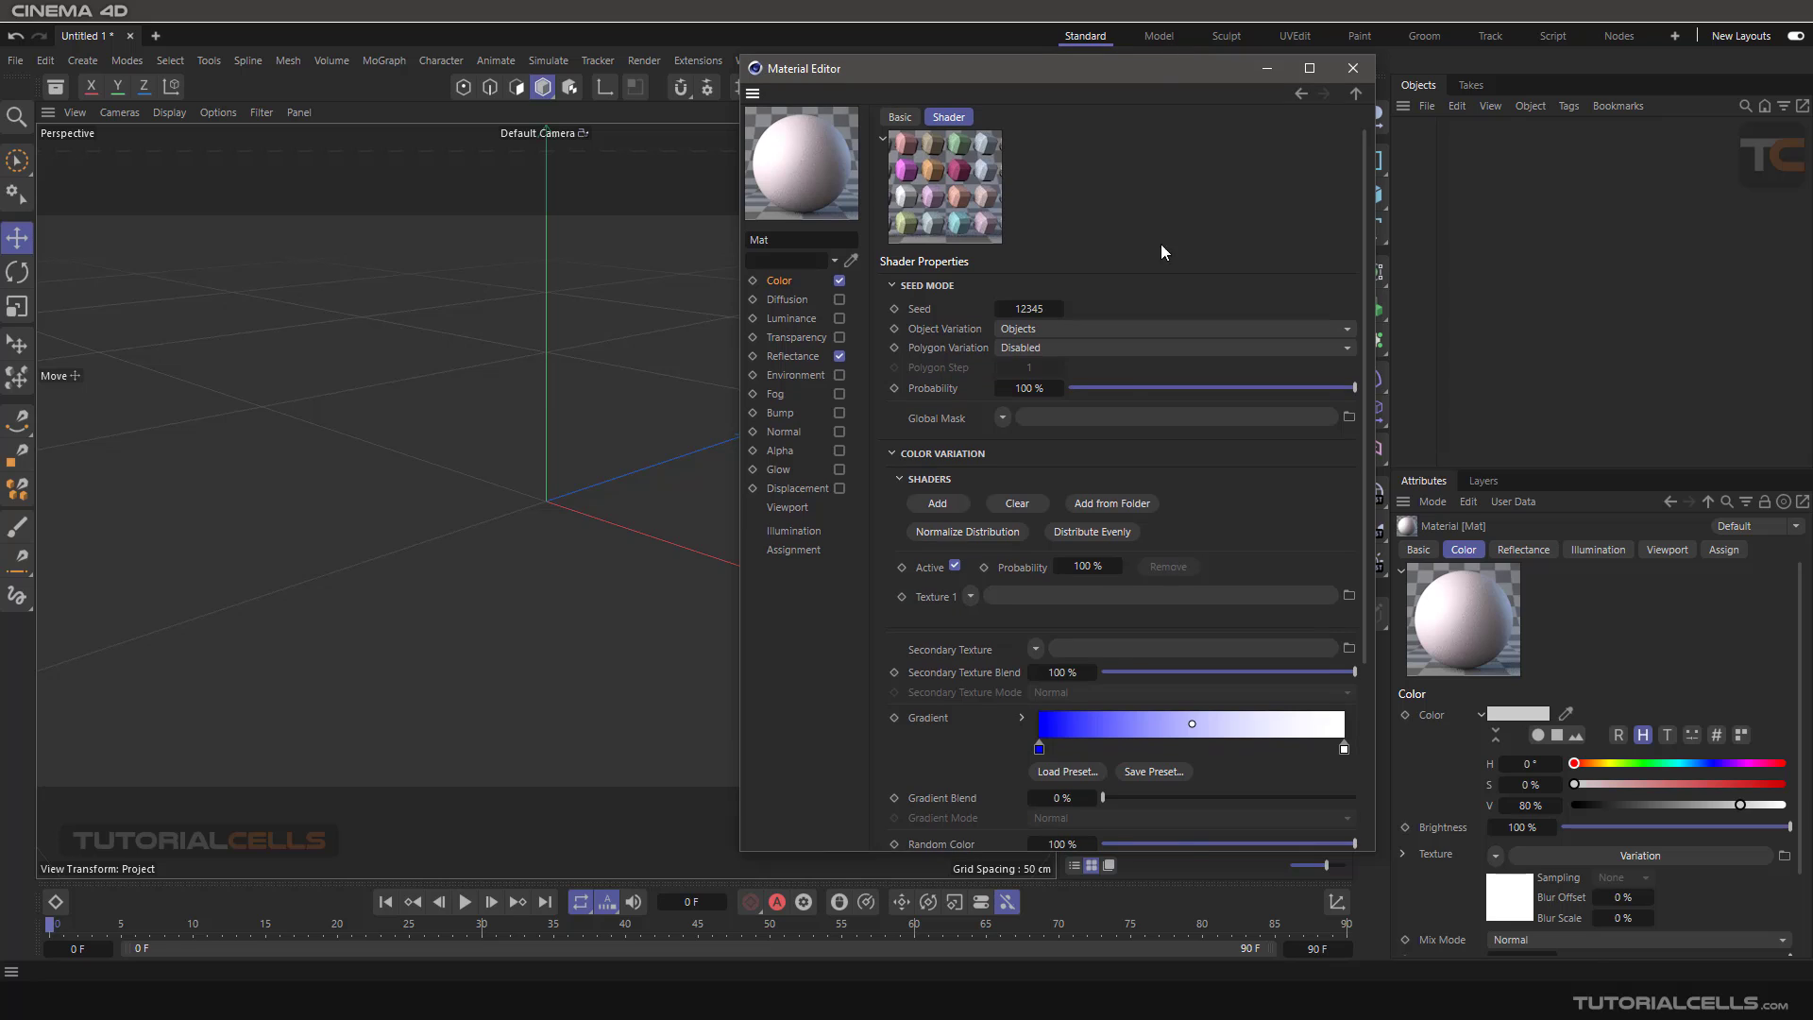
drag(1180, 855, 1182, 941)
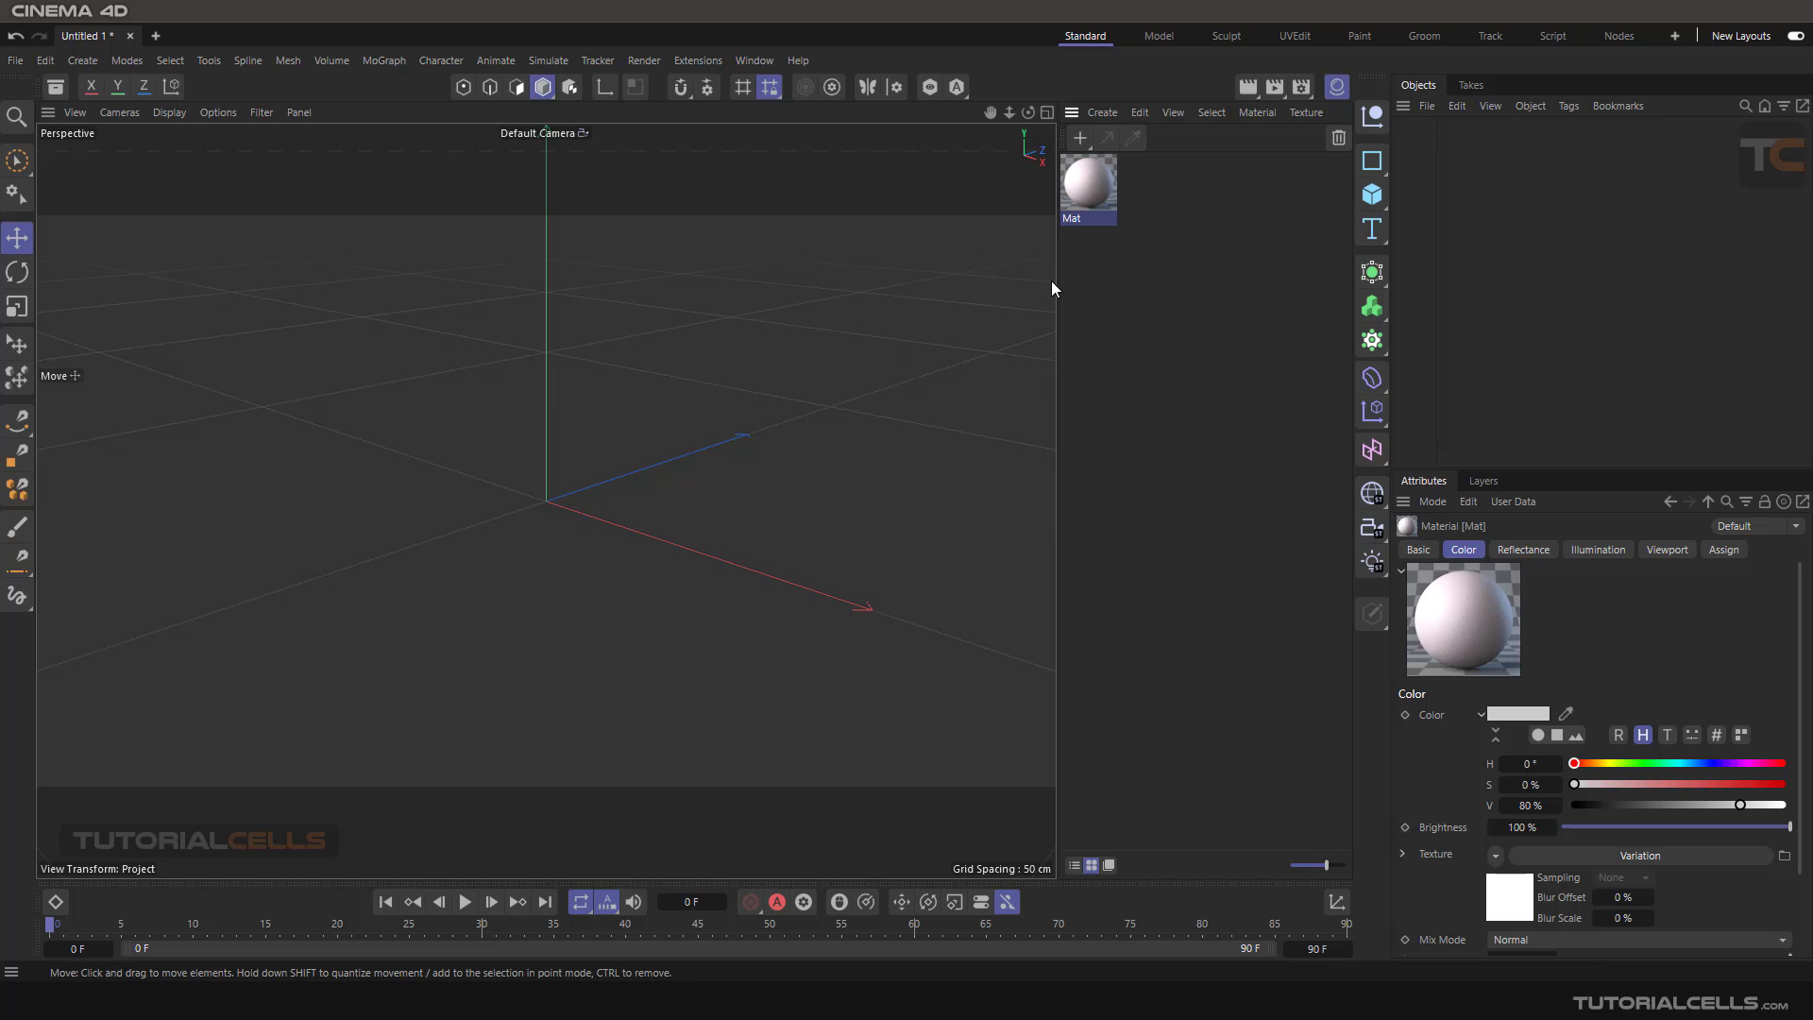
Add a sphere primitive and shrink its radius to about 20.6 cm
click(1372, 193)
click(1554, 295)
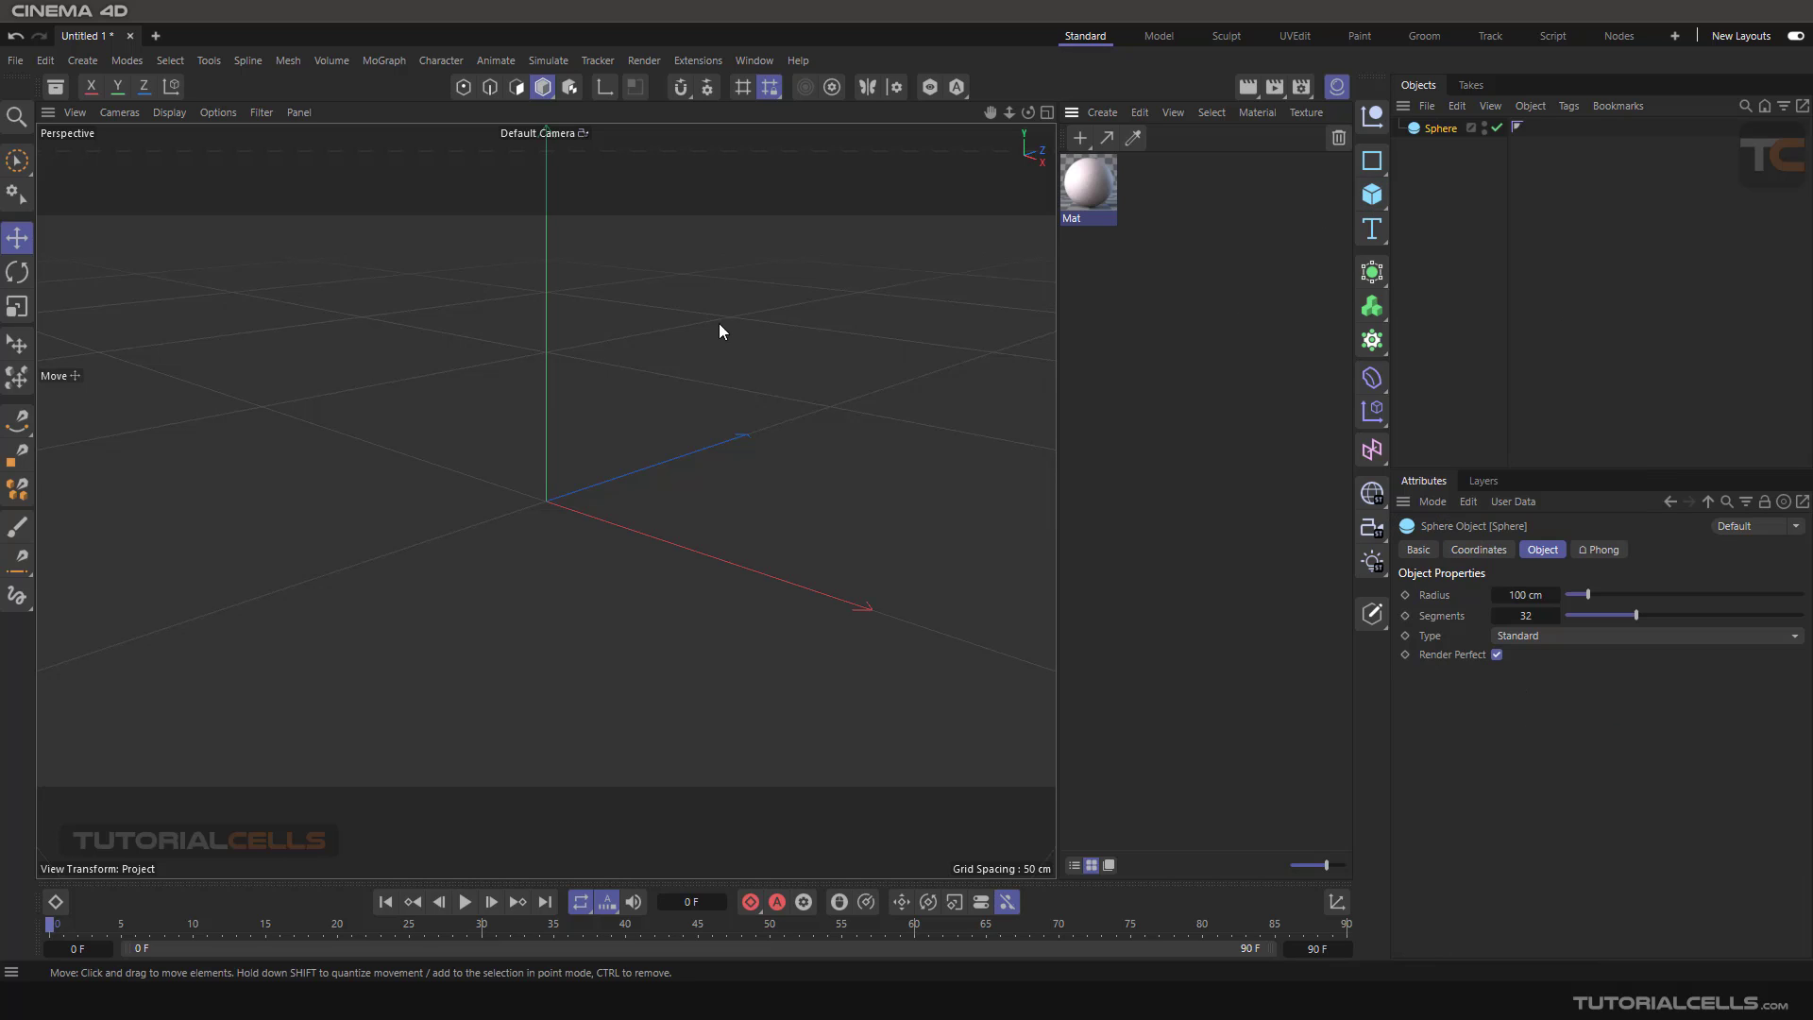
drag(630, 528, 563, 506)
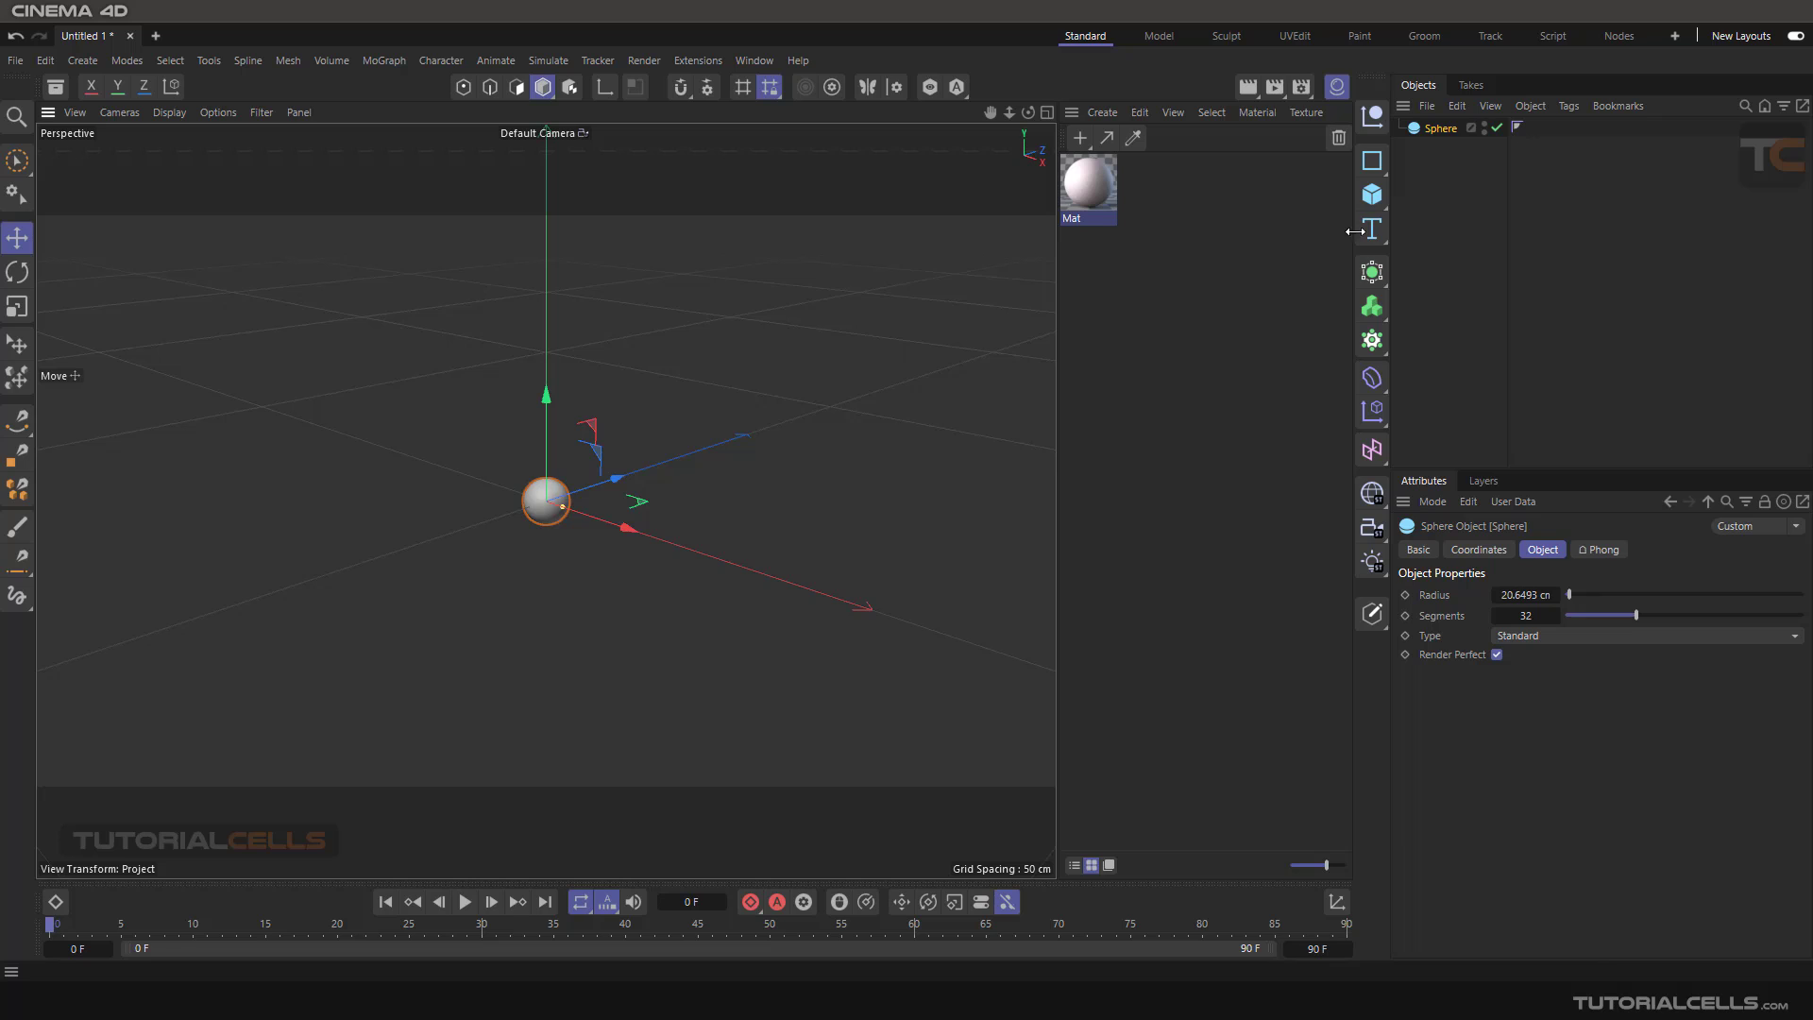
Add a Cloner, make the sphere its child and keep the cloning mode at Grid
click(1373, 339)
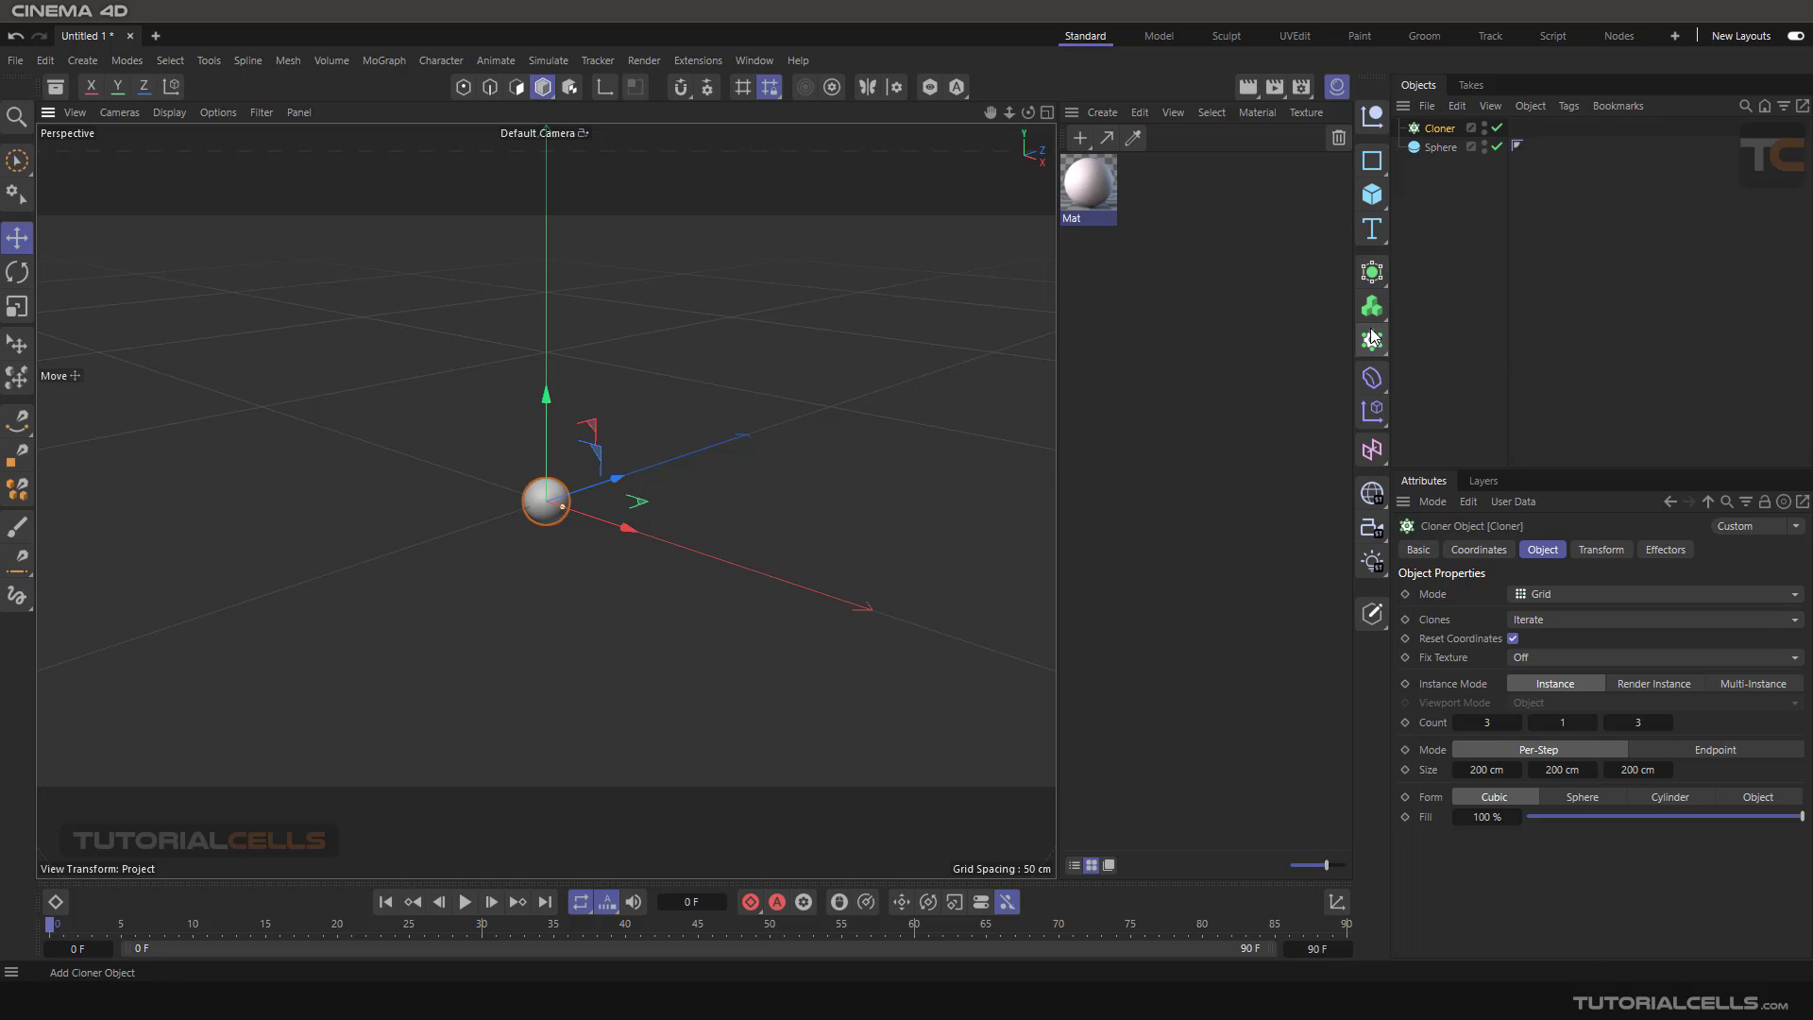
drag(1443, 149, 1442, 130)
click(1440, 128)
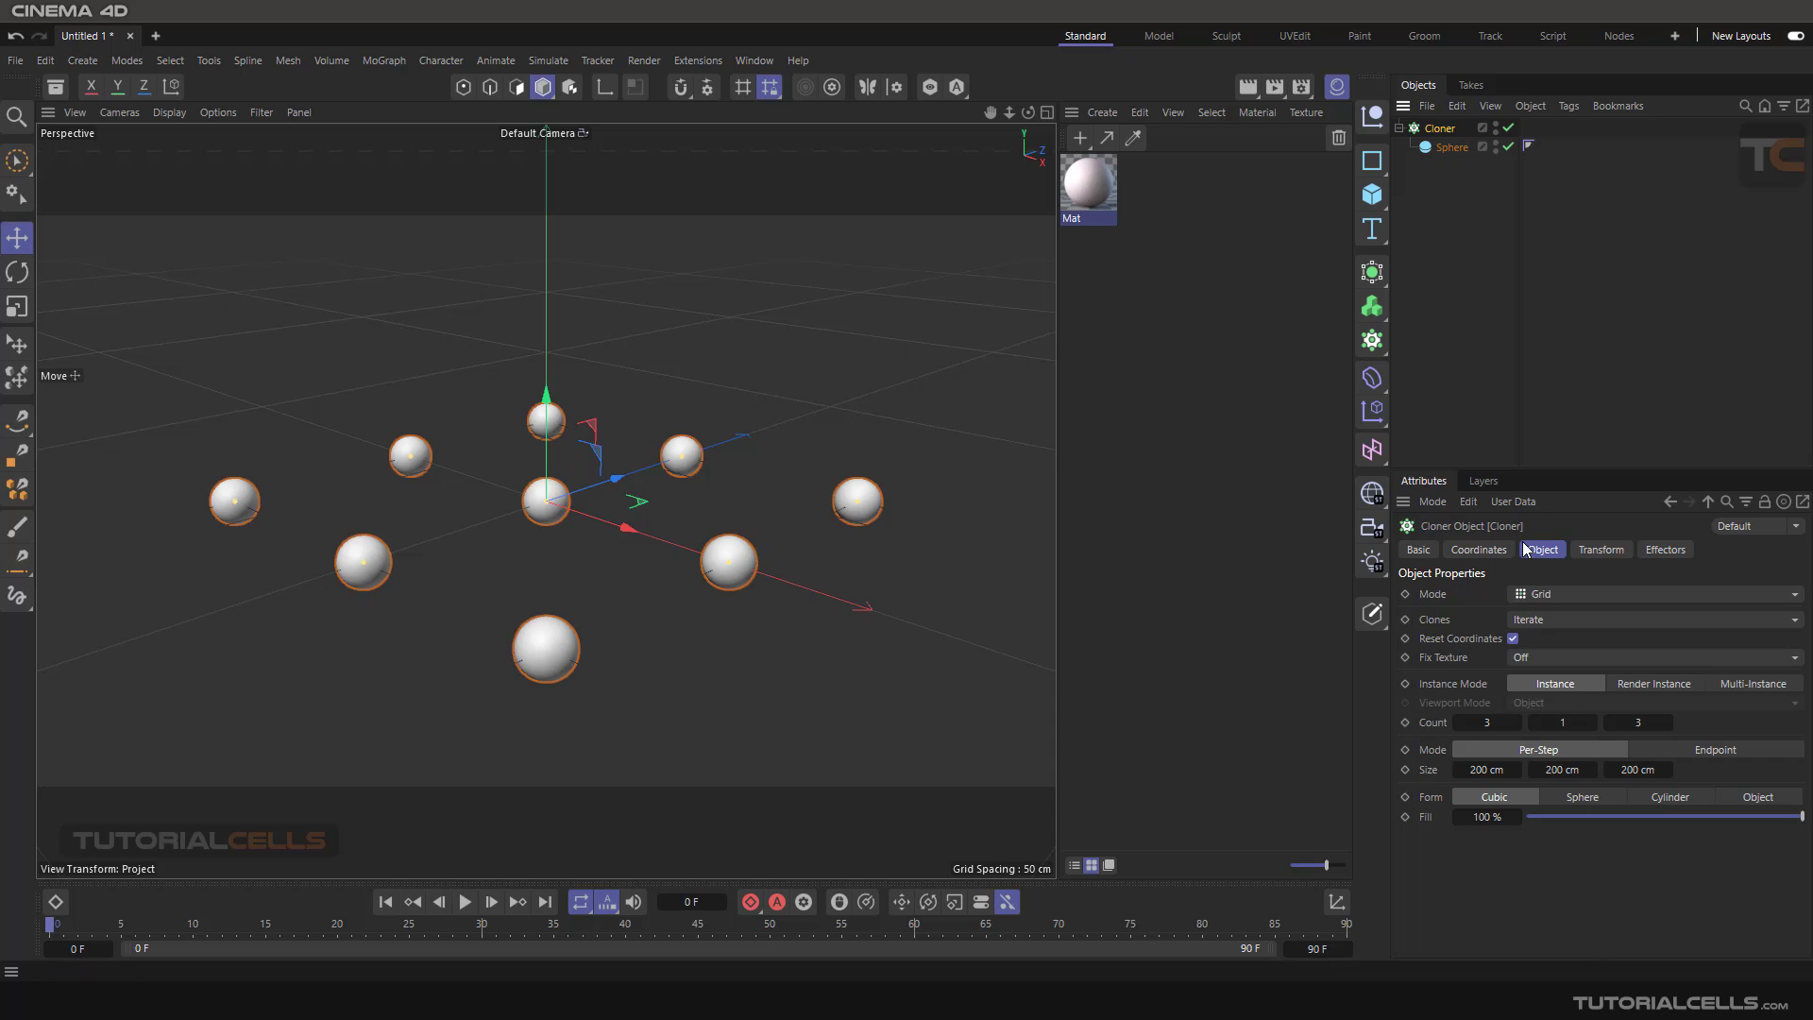
click(1544, 591)
click(1545, 593)
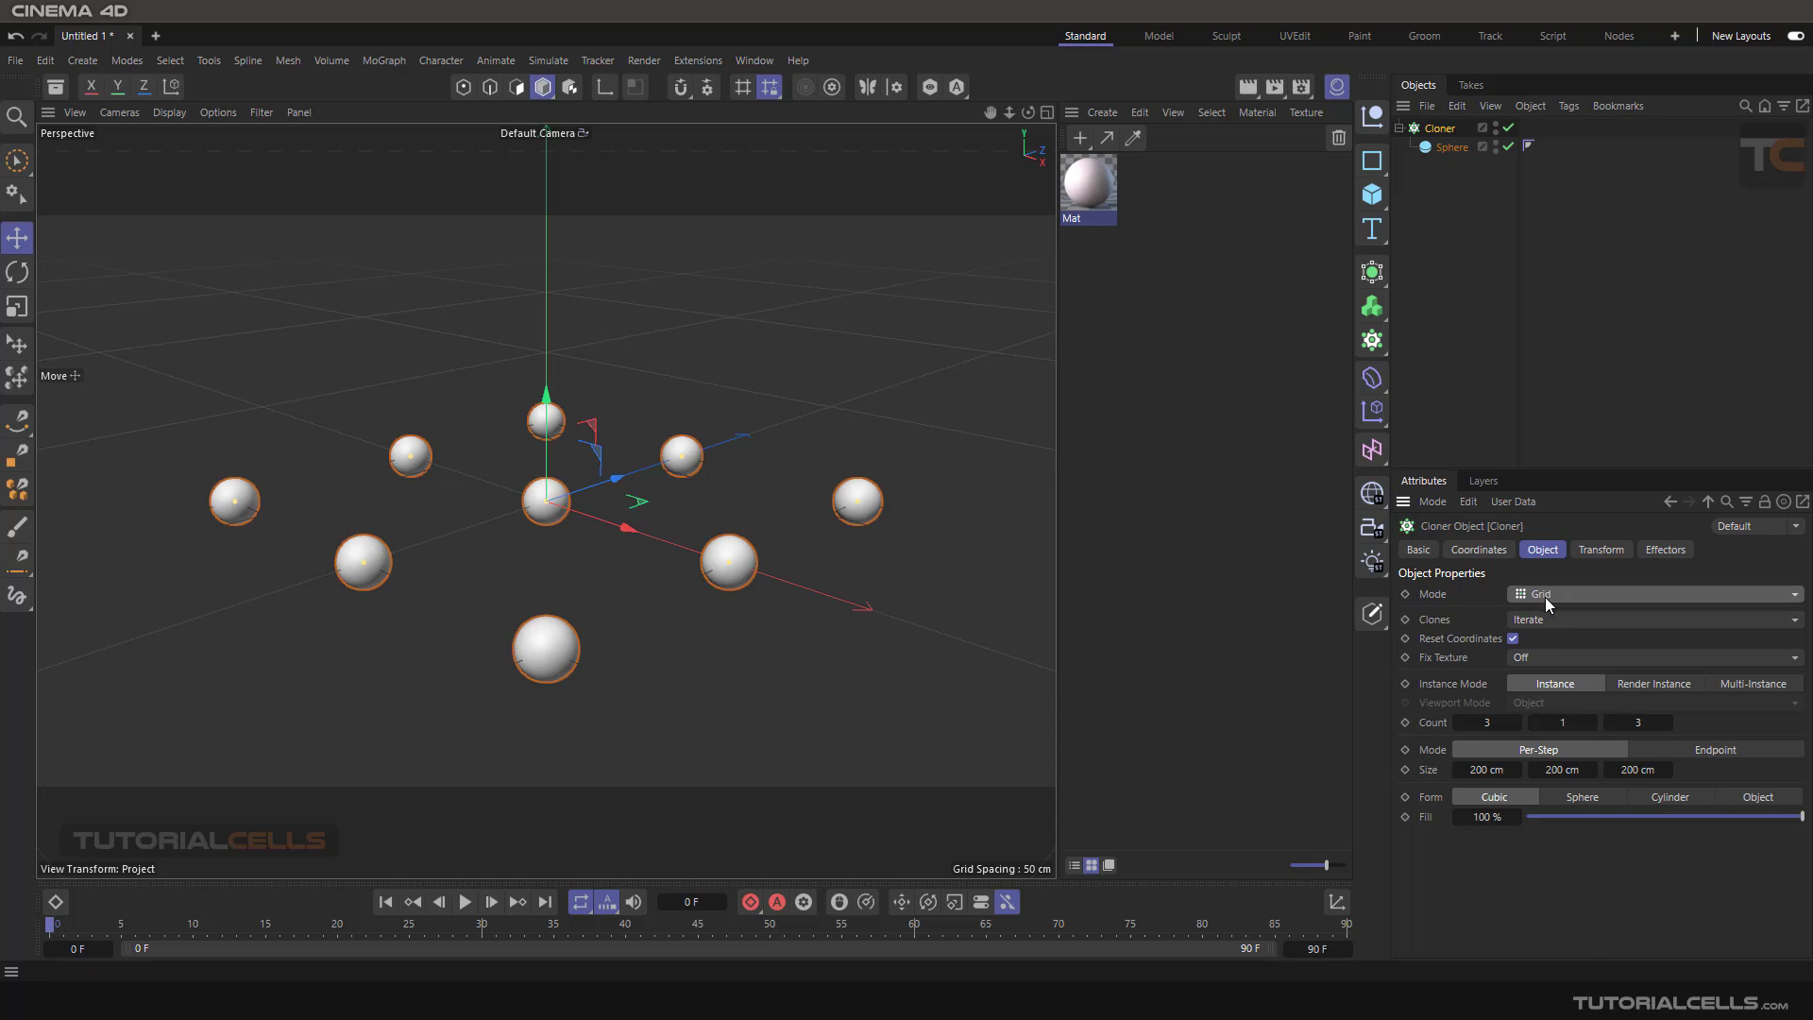
Set the Cloner's grid count to 4 × 4 × 4
click(1593, 724)
click(1592, 723)
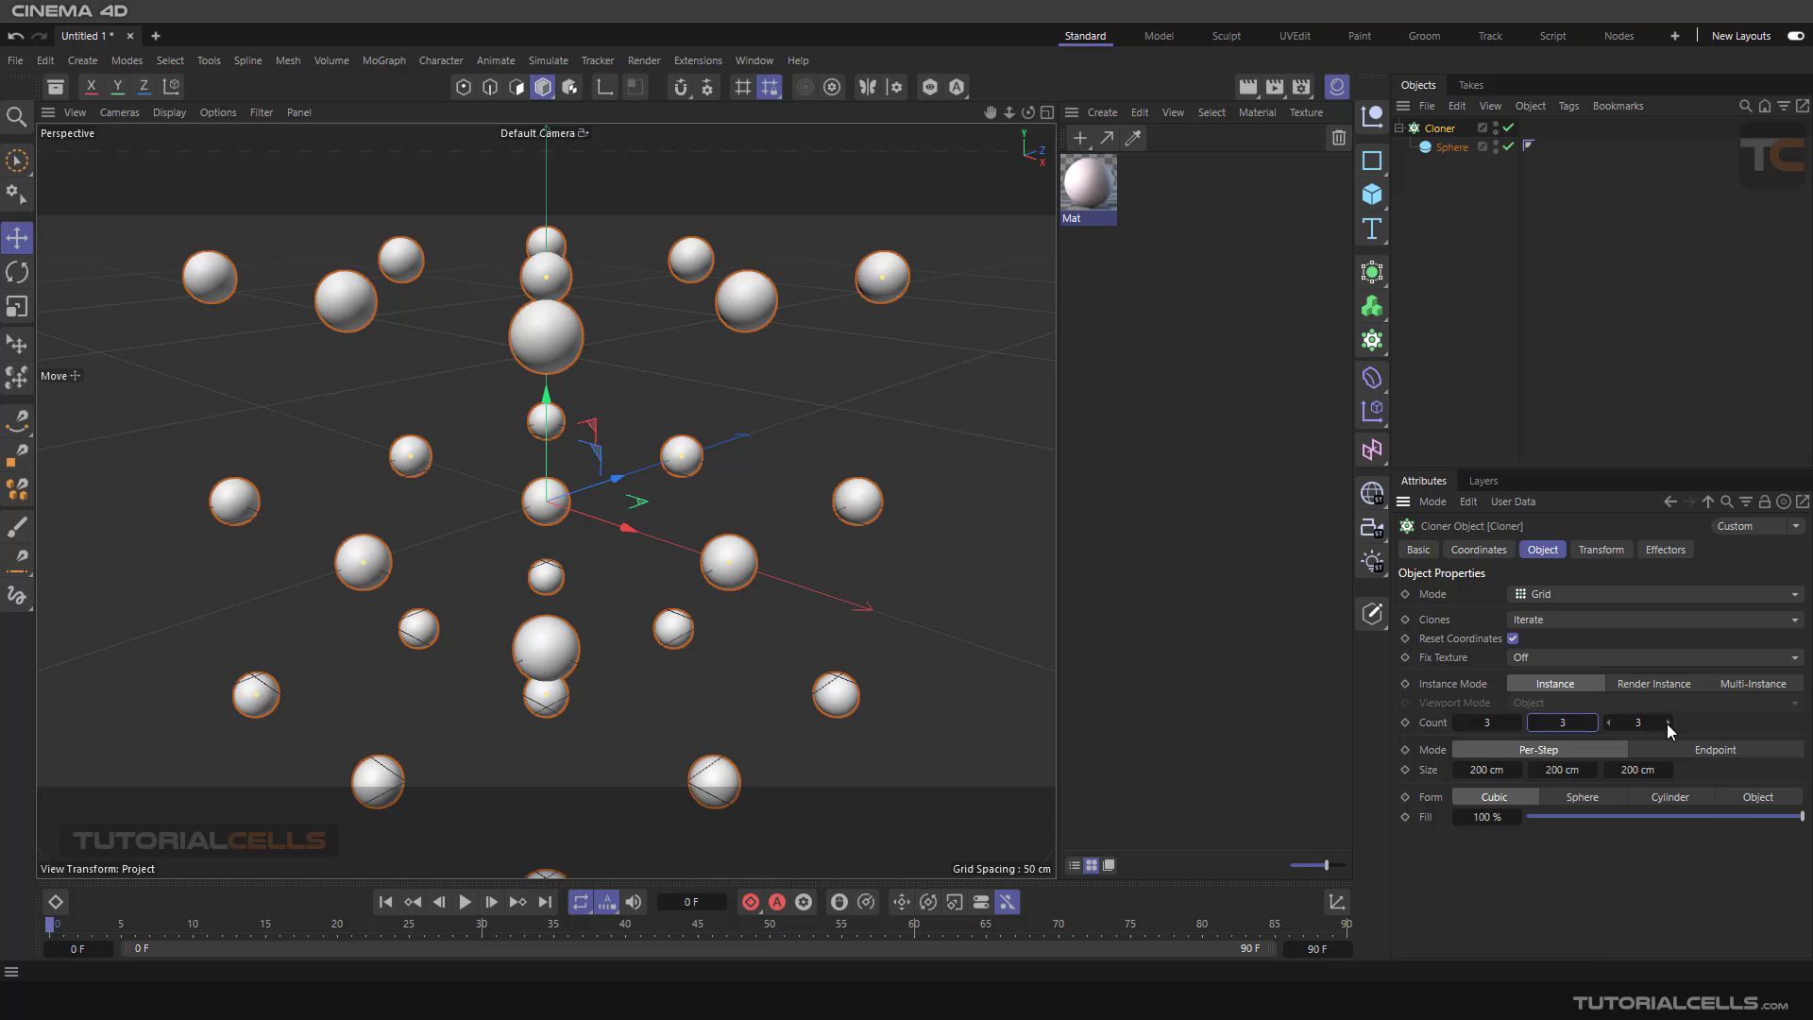
click(1668, 723)
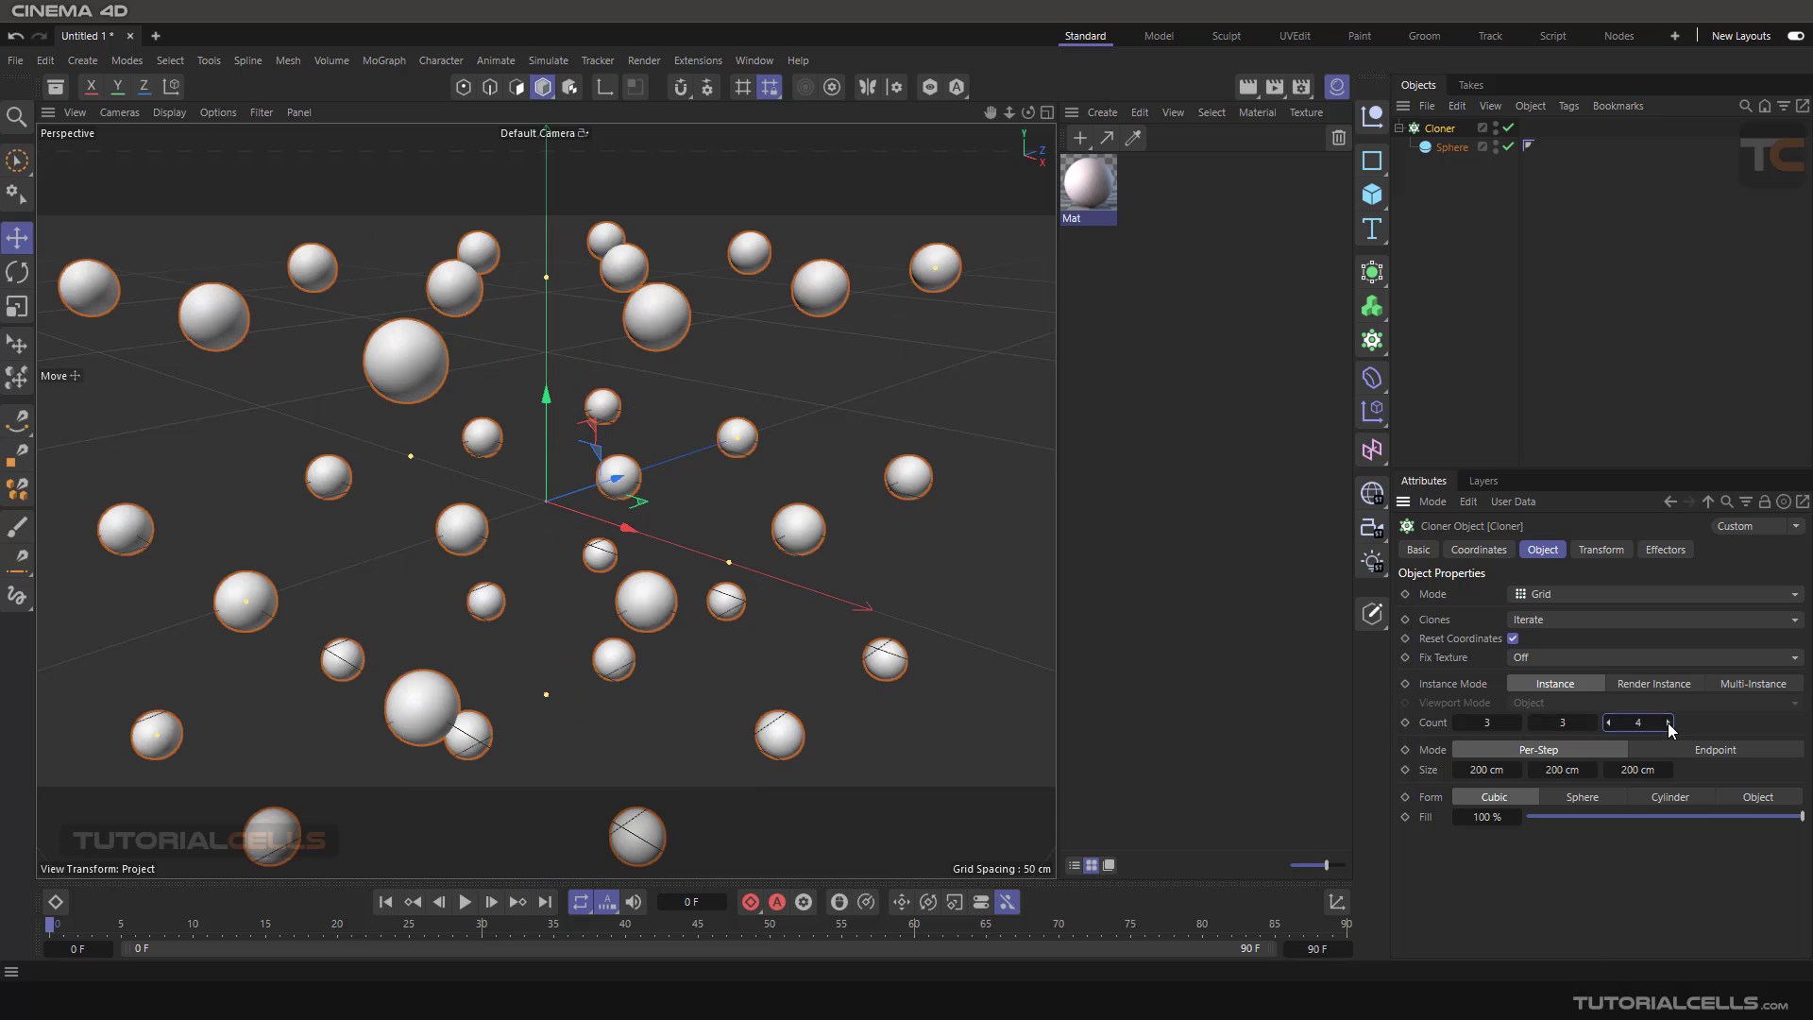
click(1610, 724)
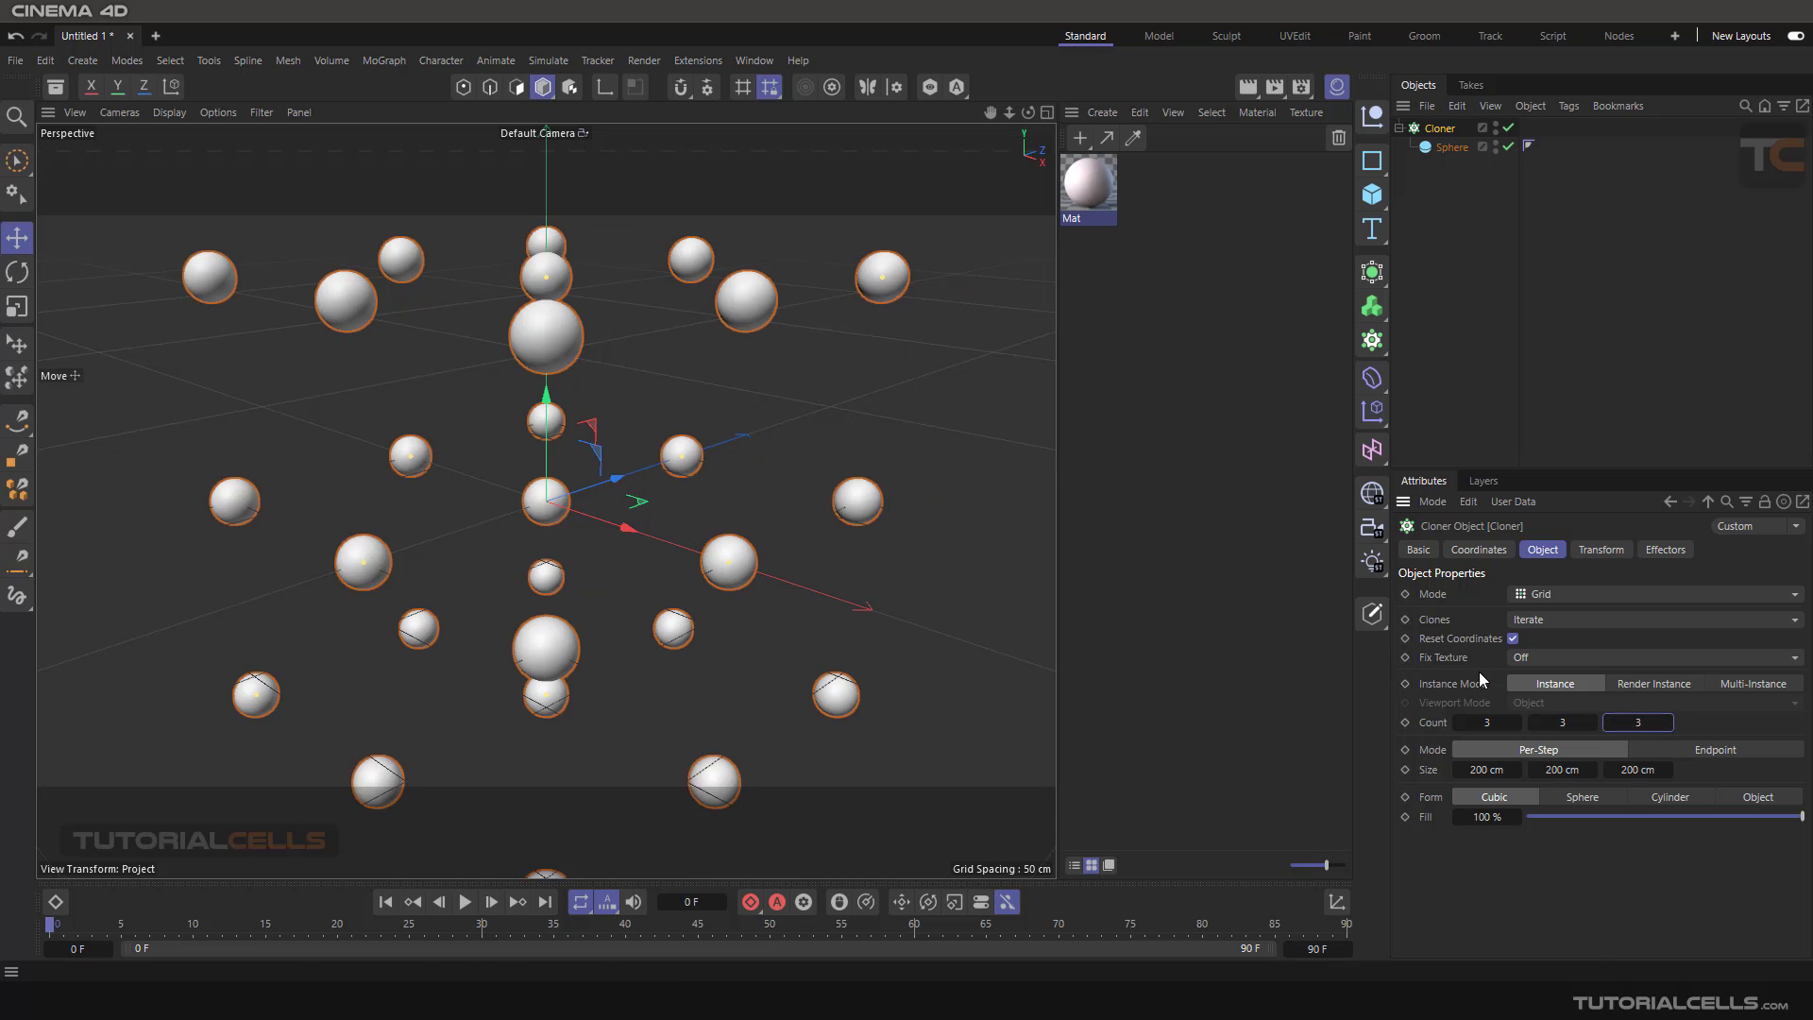
click(1516, 722)
click(1591, 722)
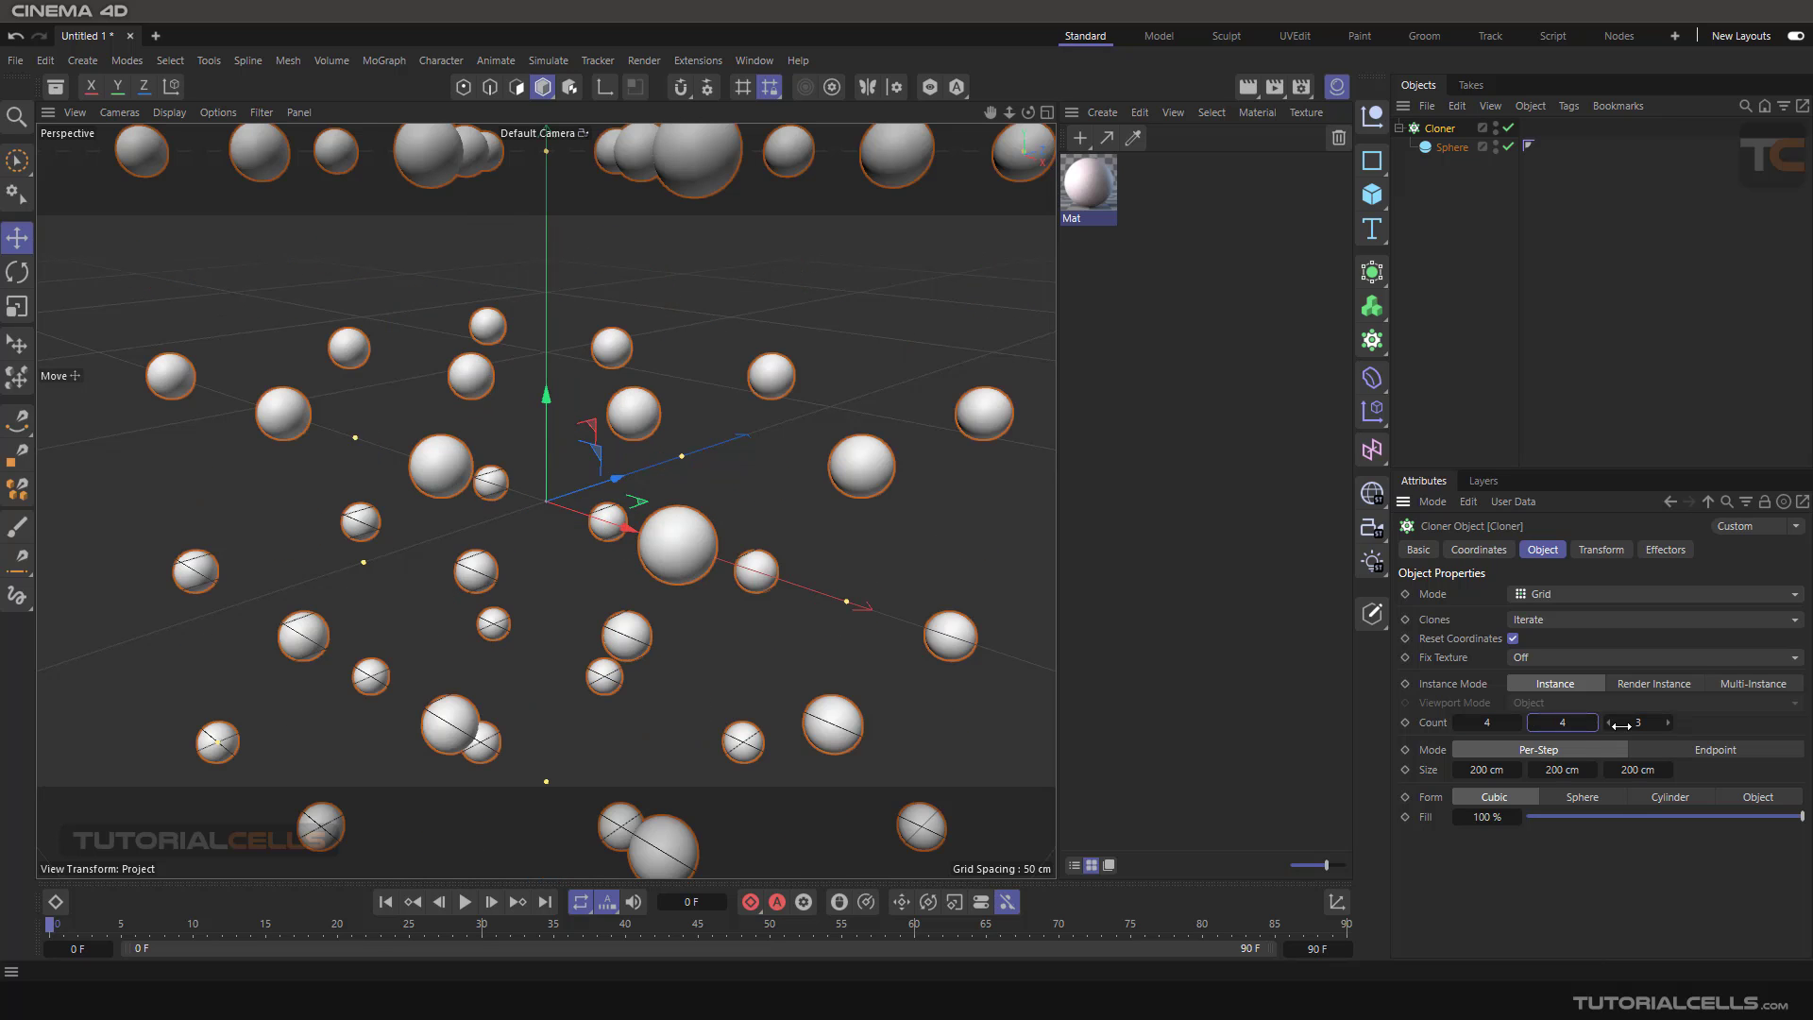
click(1670, 722)
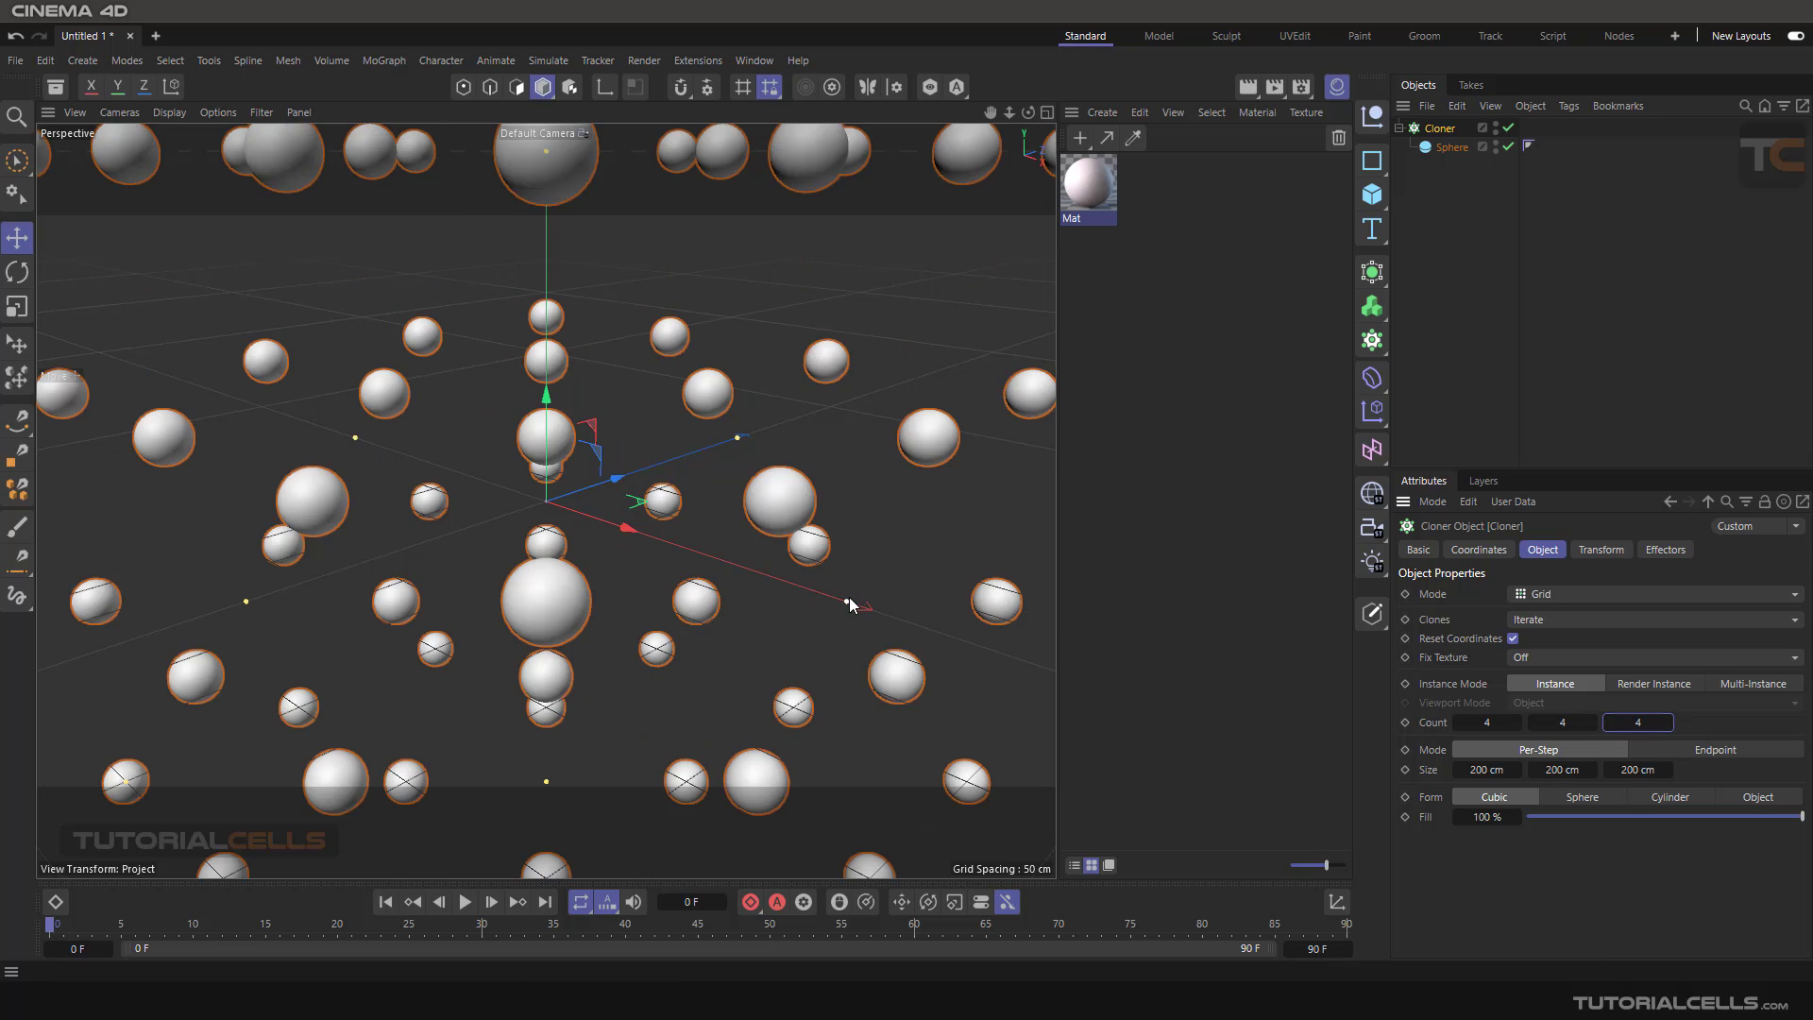
Tighten the clone spacing to about 143.5 cm in X, 122.1 cm in Y and 128.8 cm in Z
drag(848, 601, 745, 567)
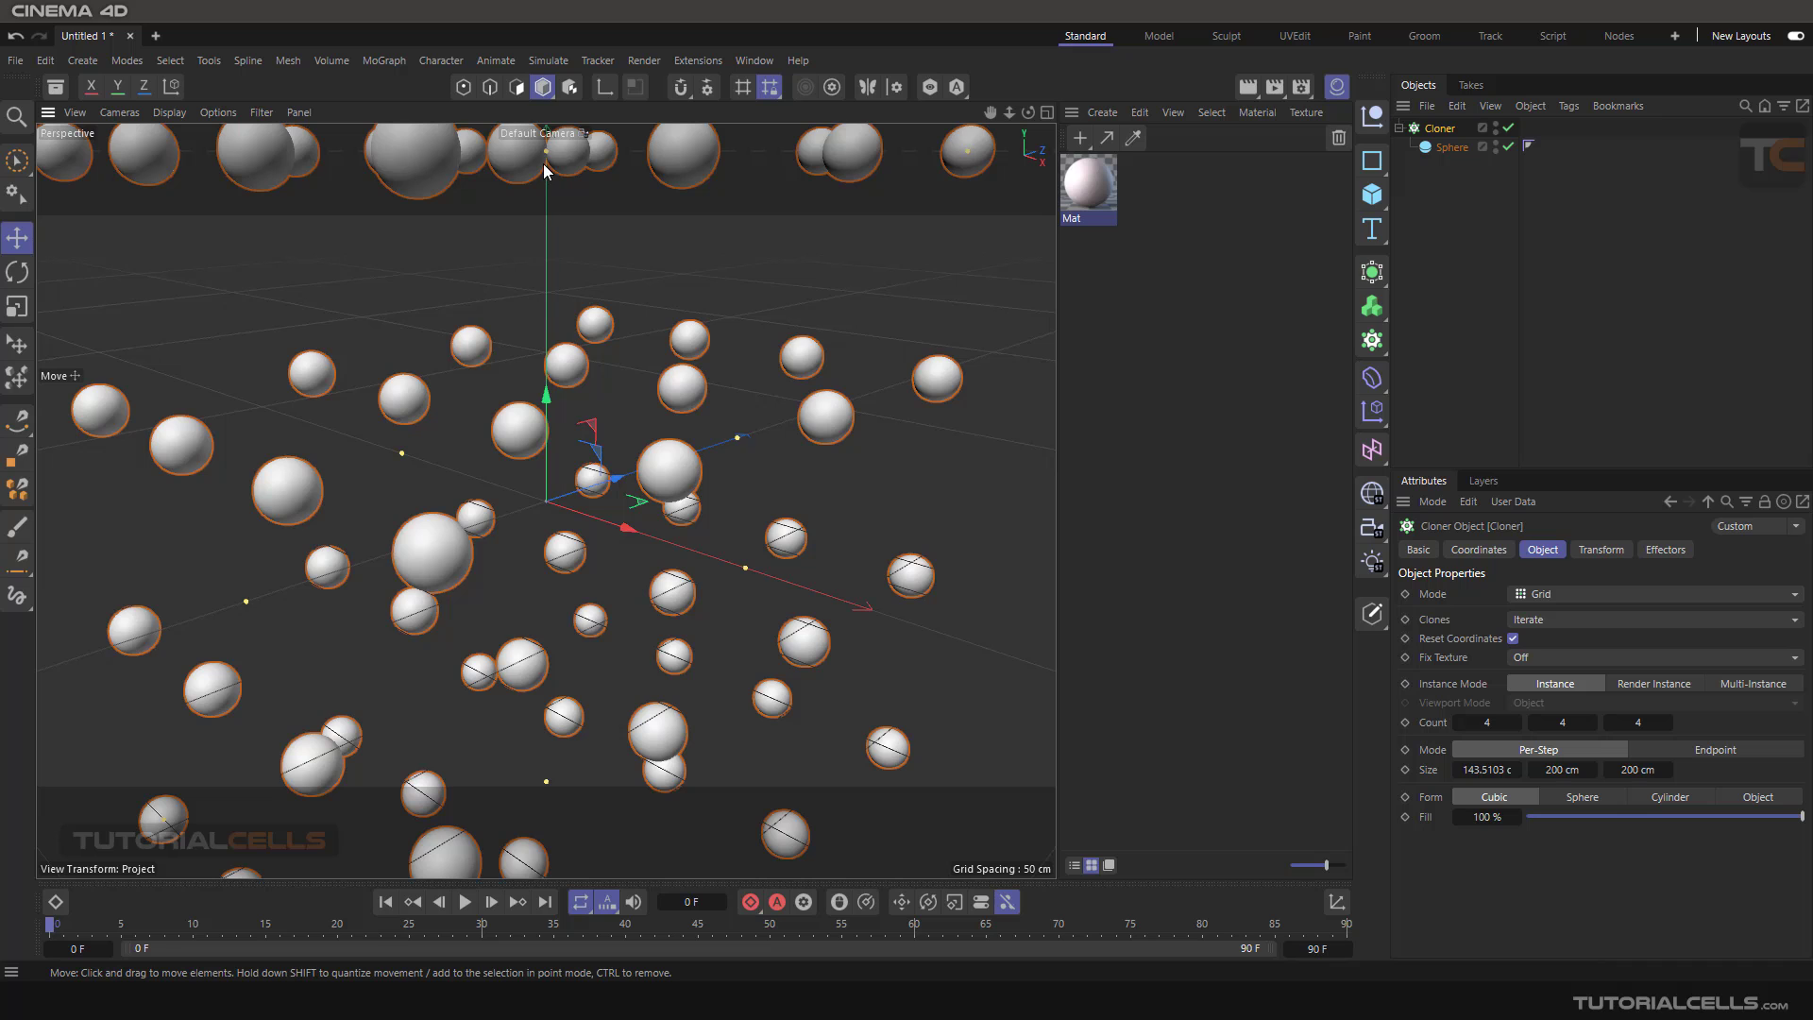
drag(547, 153, 547, 298)
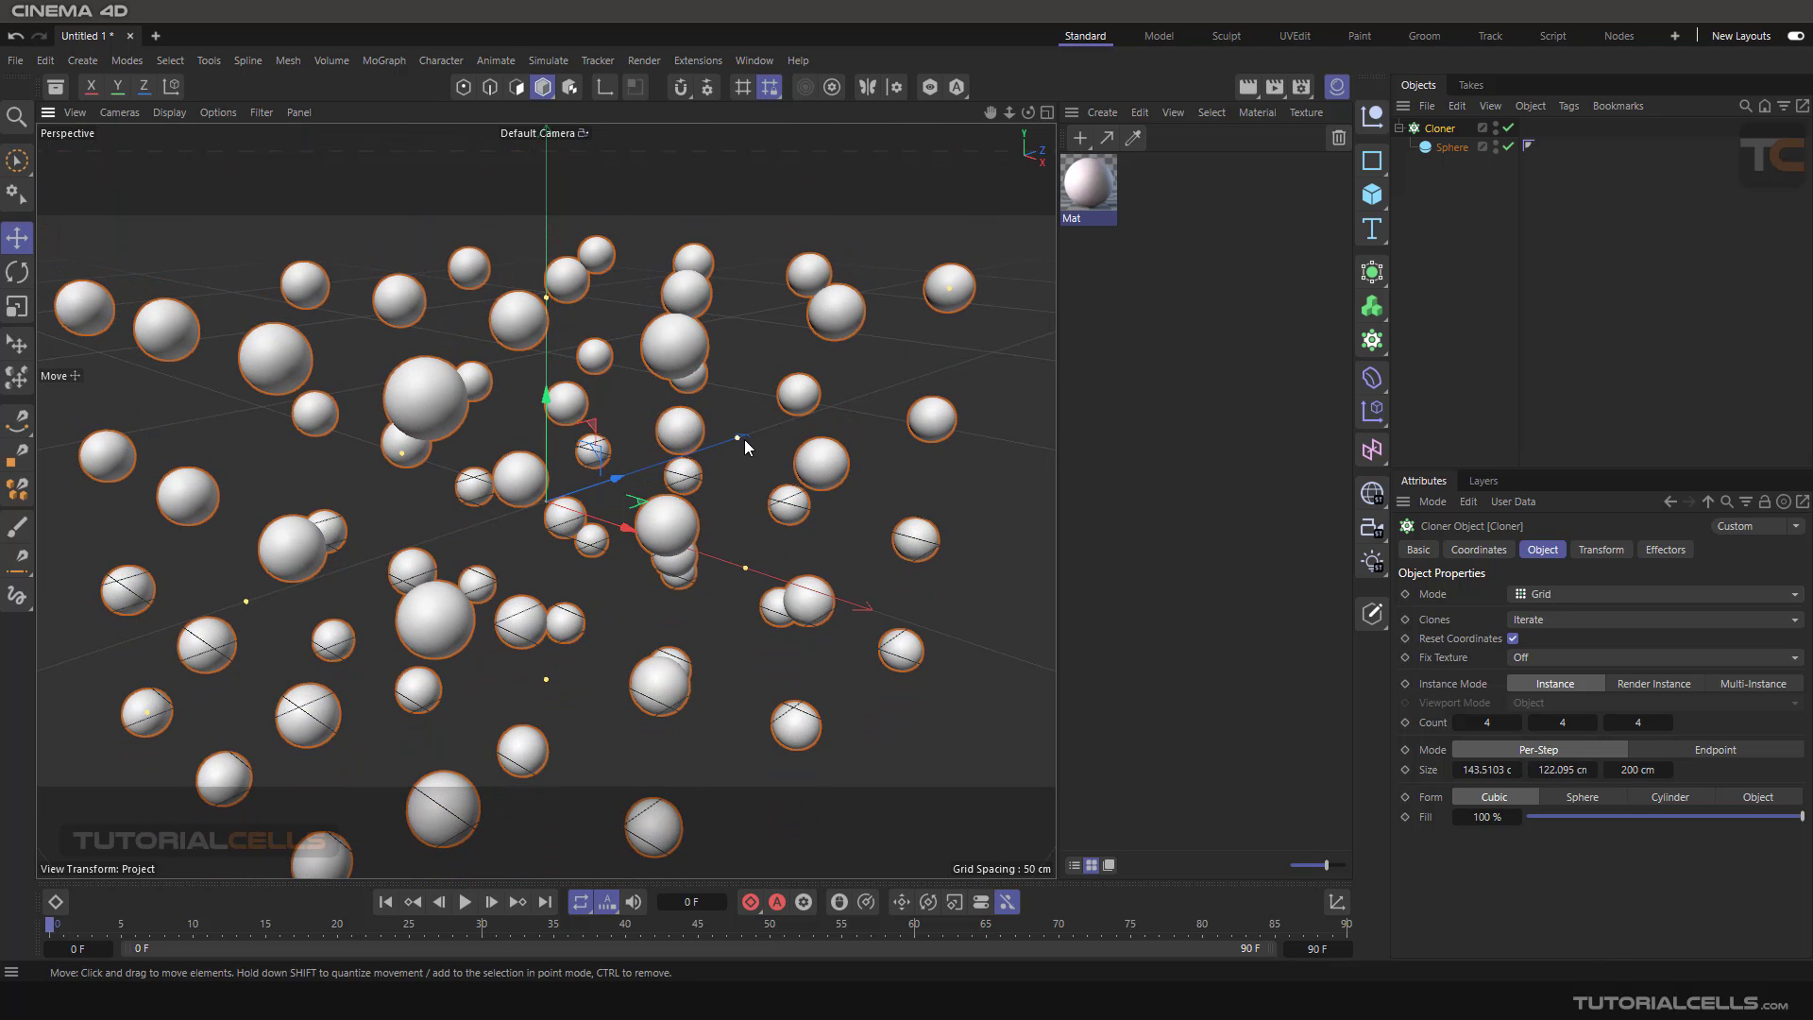
drag(740, 437, 677, 457)
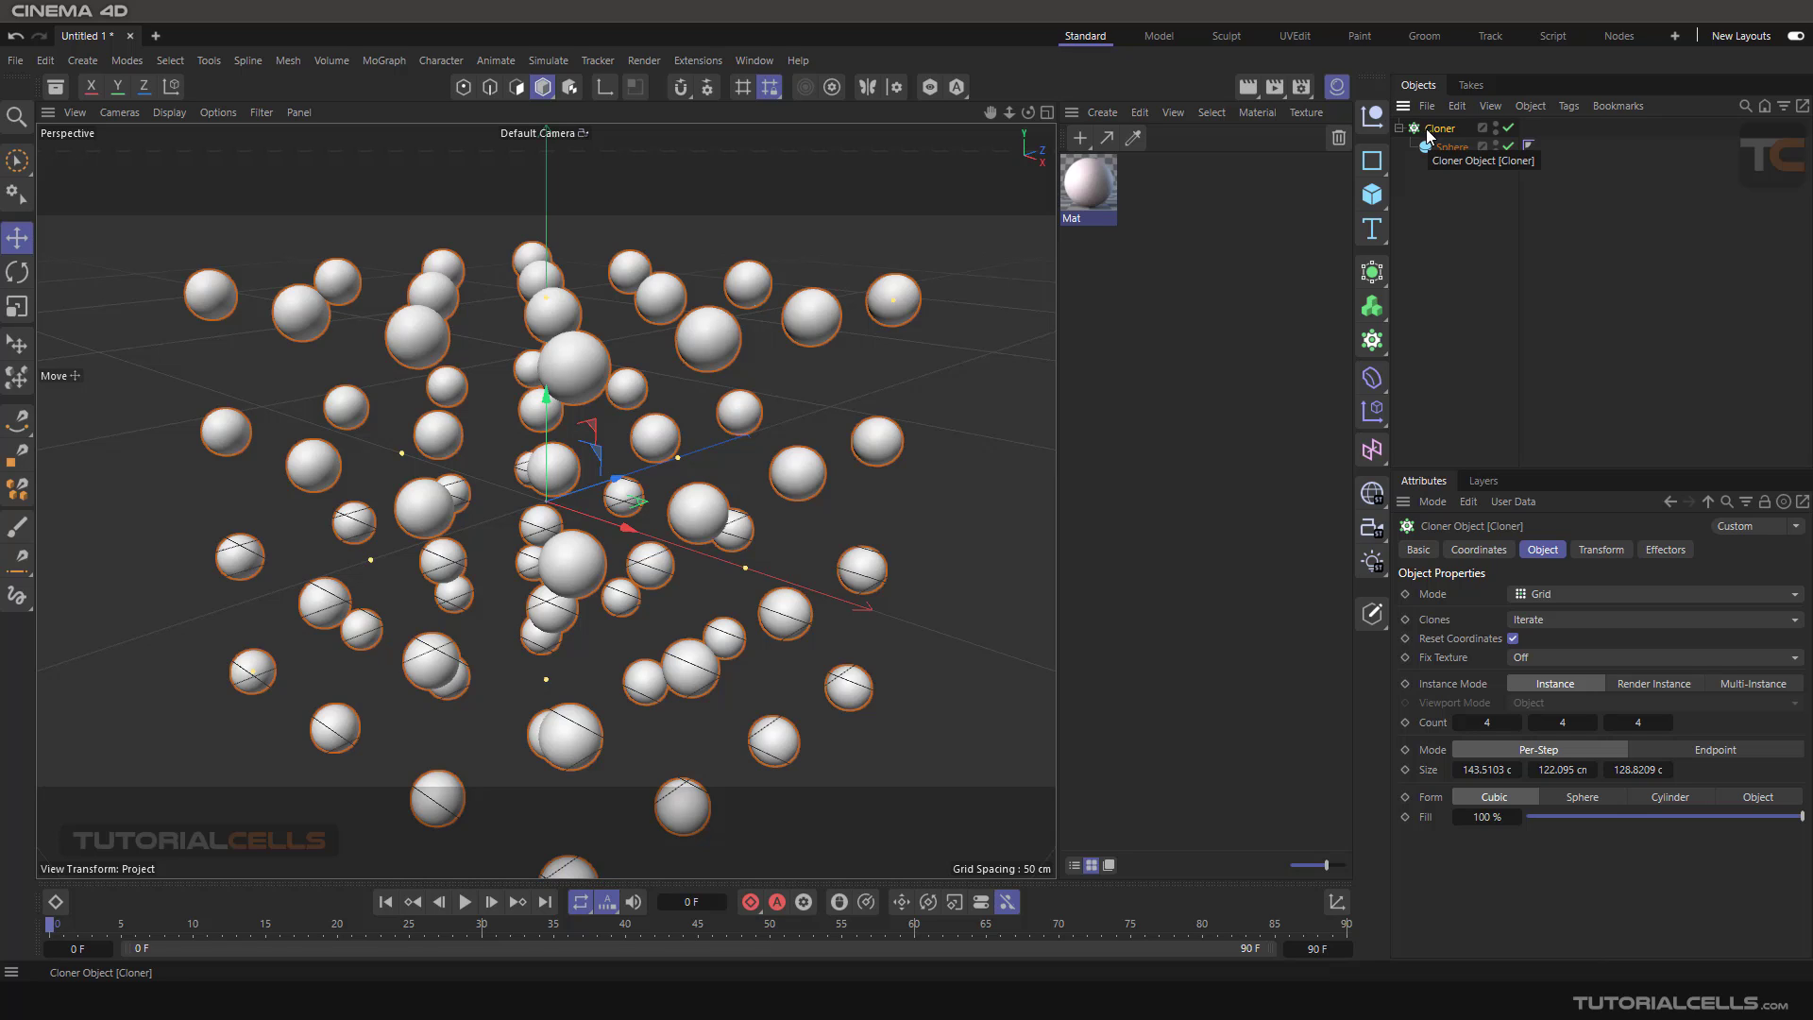
Add a Random effector to the Cloner and adjust its position offset to scatter the spheres
click(382, 60)
mouse_move(389, 97)
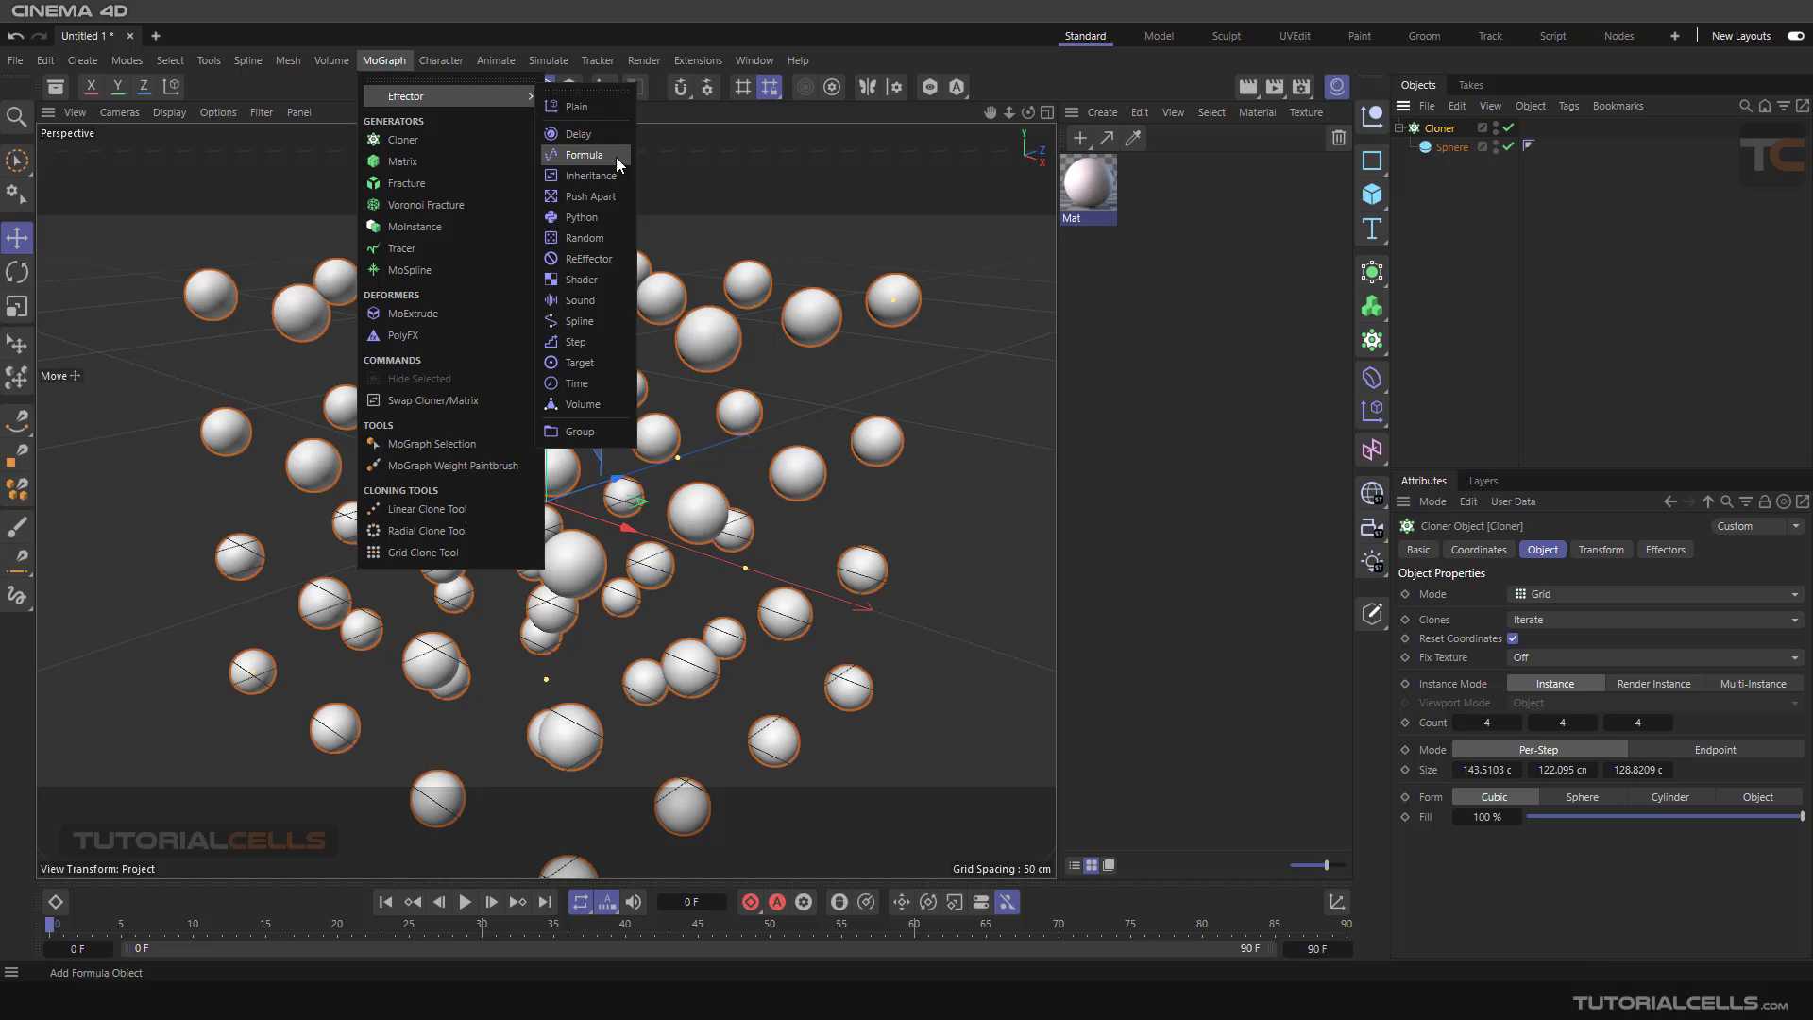
click(603, 235)
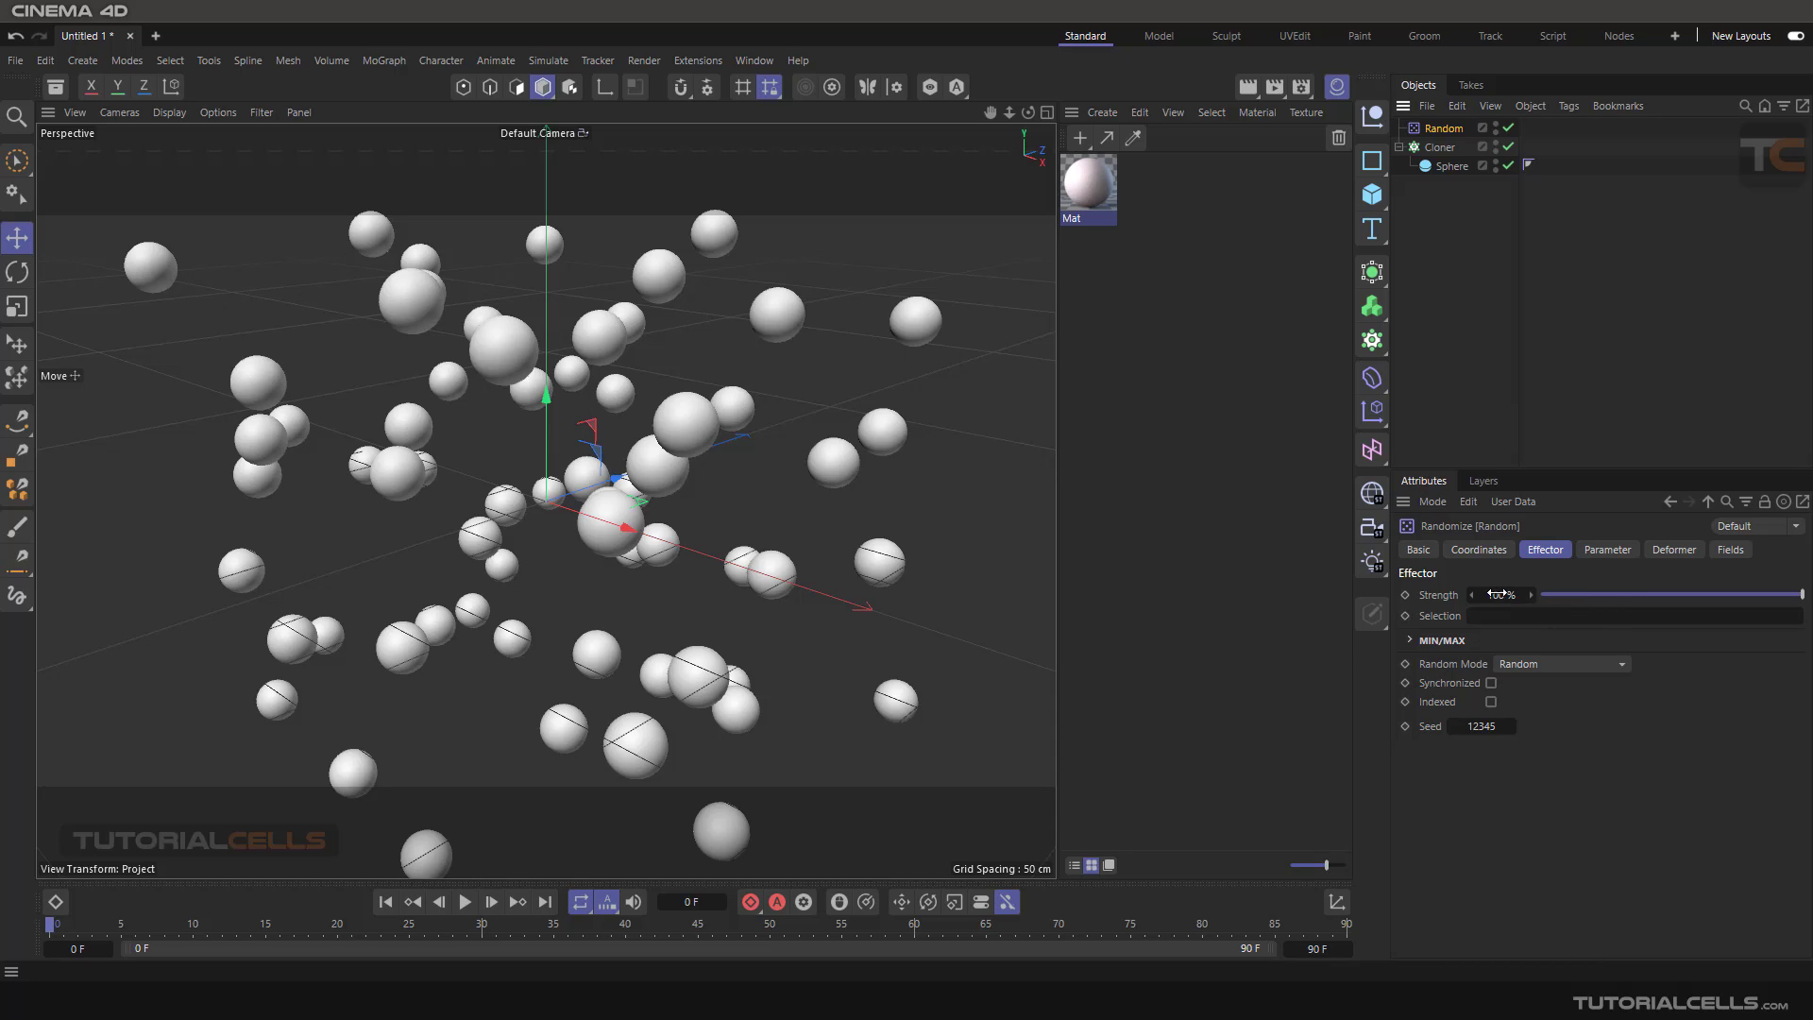
click(1624, 552)
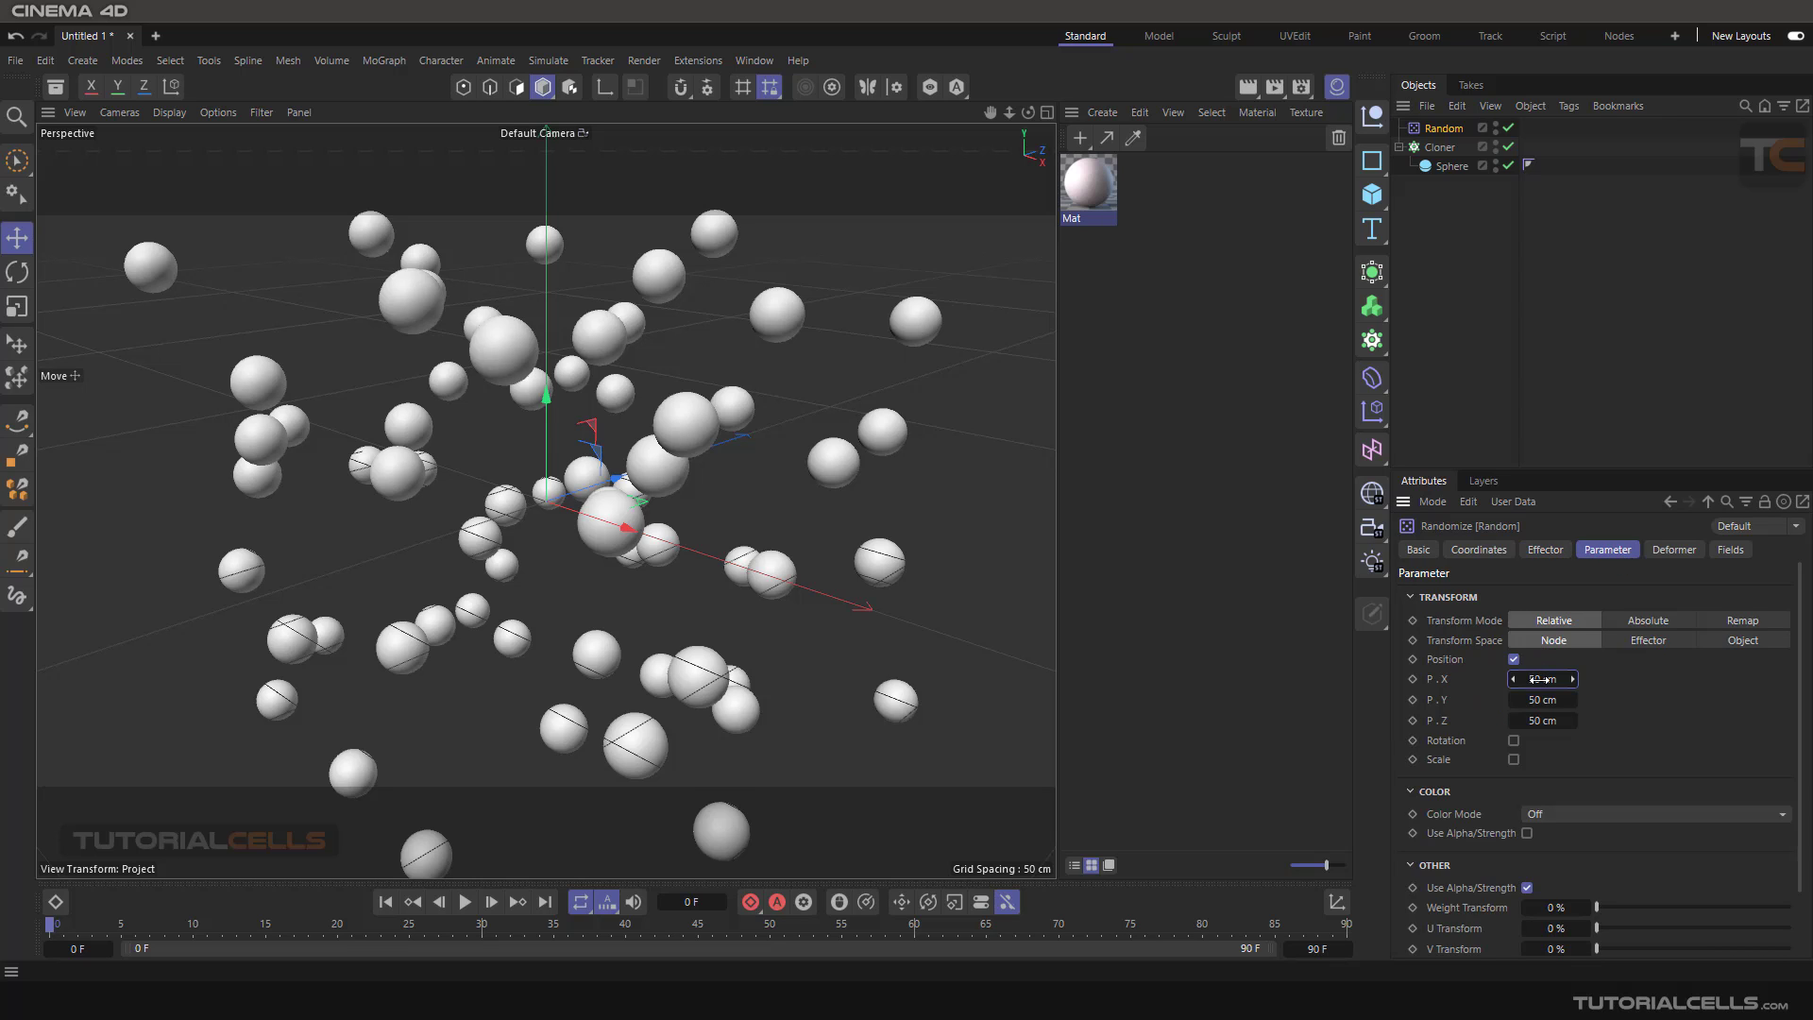
drag(1539, 679, 1572, 721)
Compact the Cloner's grid further horizontally and vertically, and frame the sphere cluster from a lower angle
click(1438, 147)
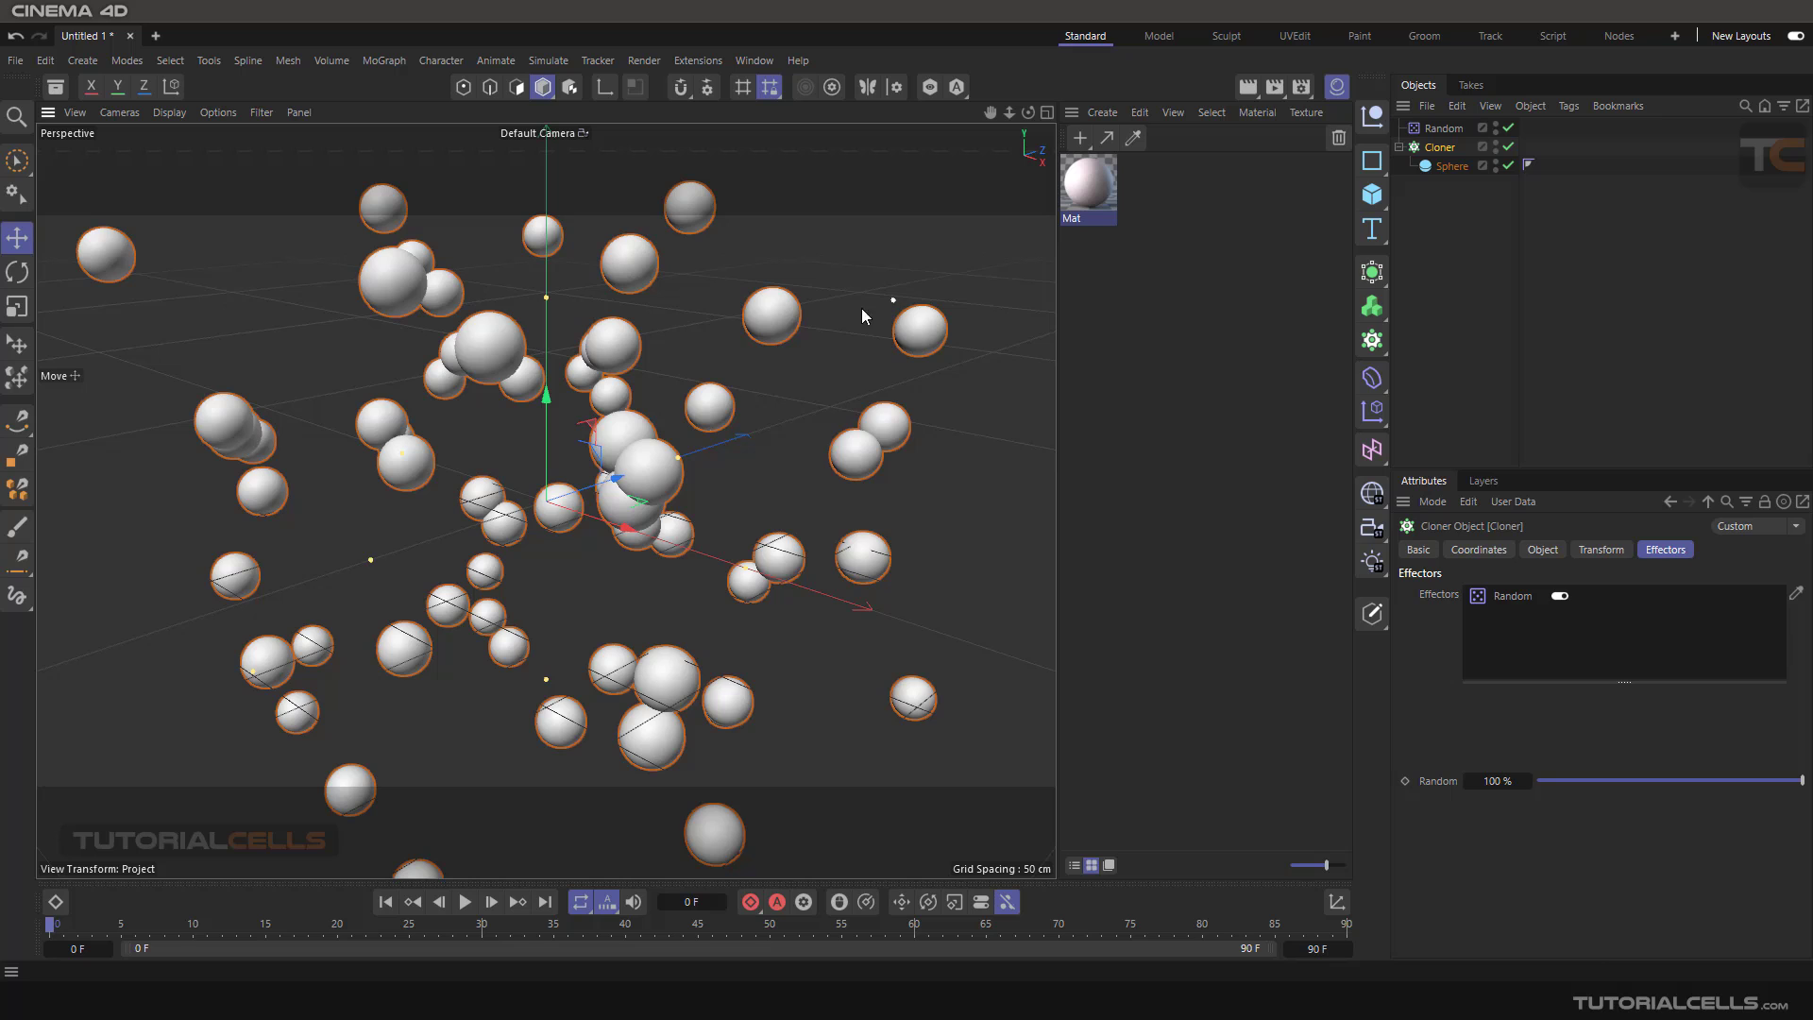
drag(372, 560, 452, 534)
drag(546, 298, 554, 379)
scroll(584, 511, up, 3)
alt+drag(584, 511, 587, 440)
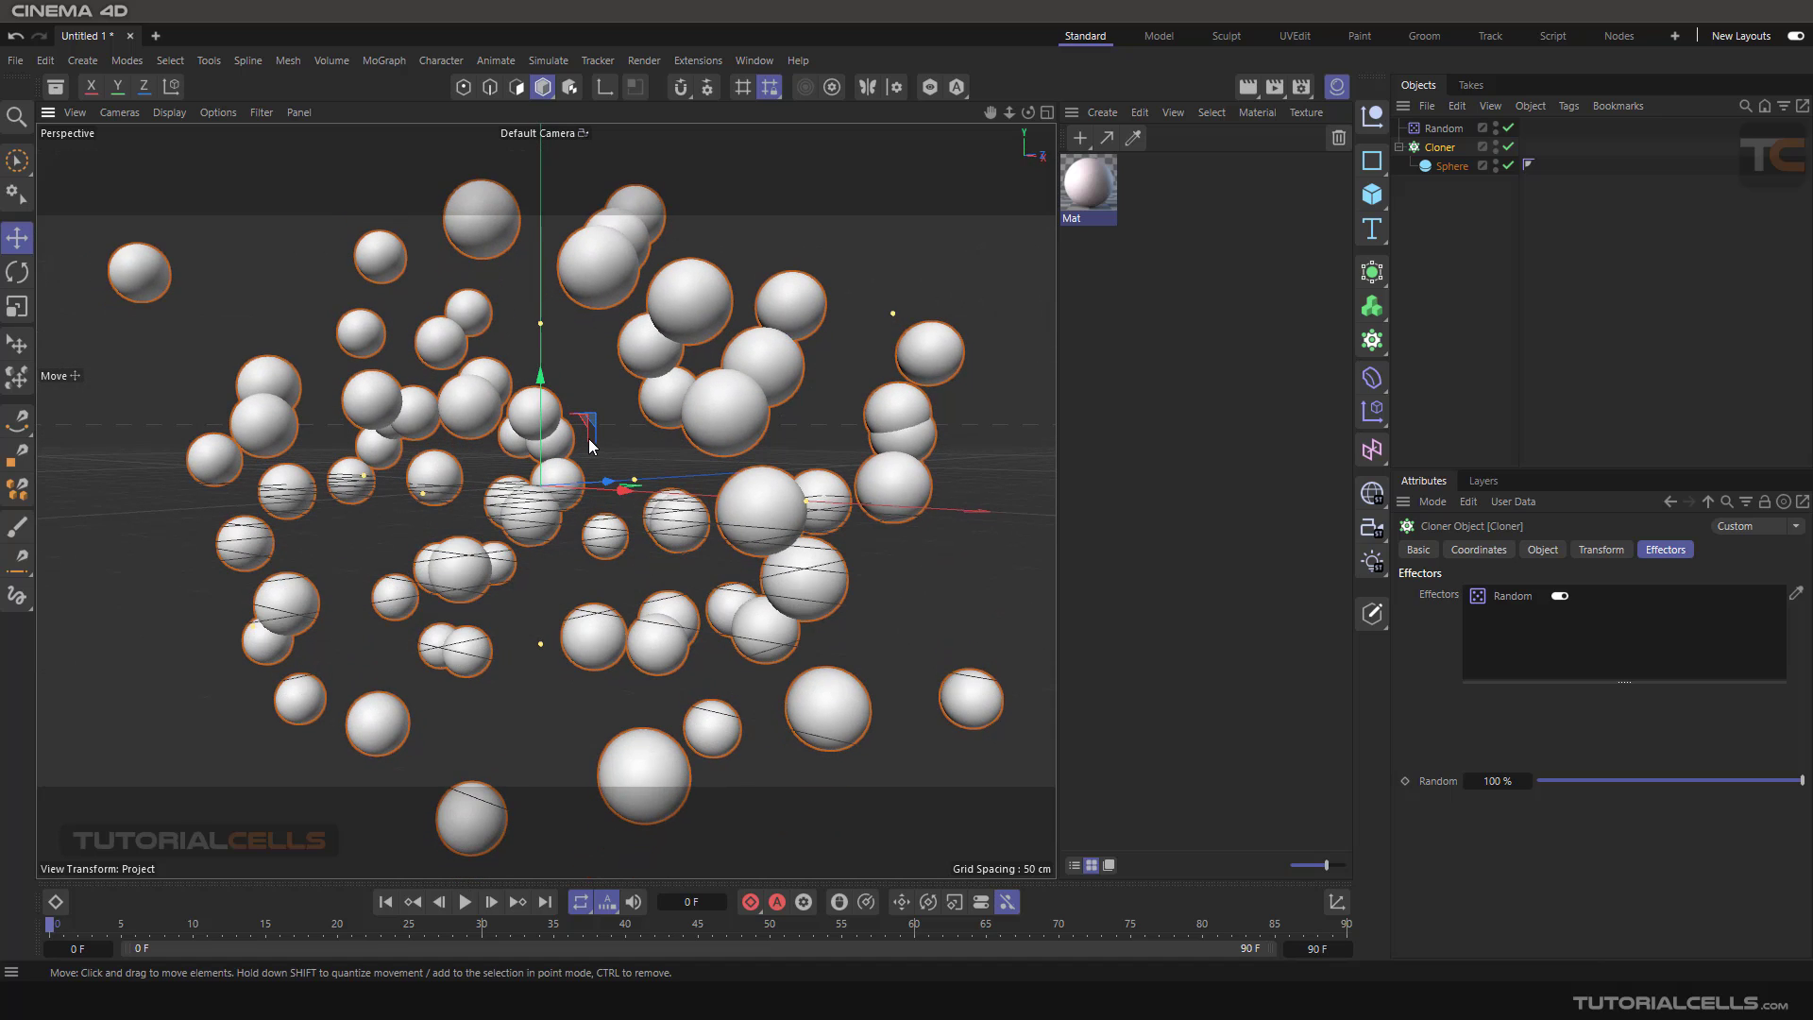
Start an interactive render region and enlarge it to cover nearly the whole sphere cluster
click(1273, 91)
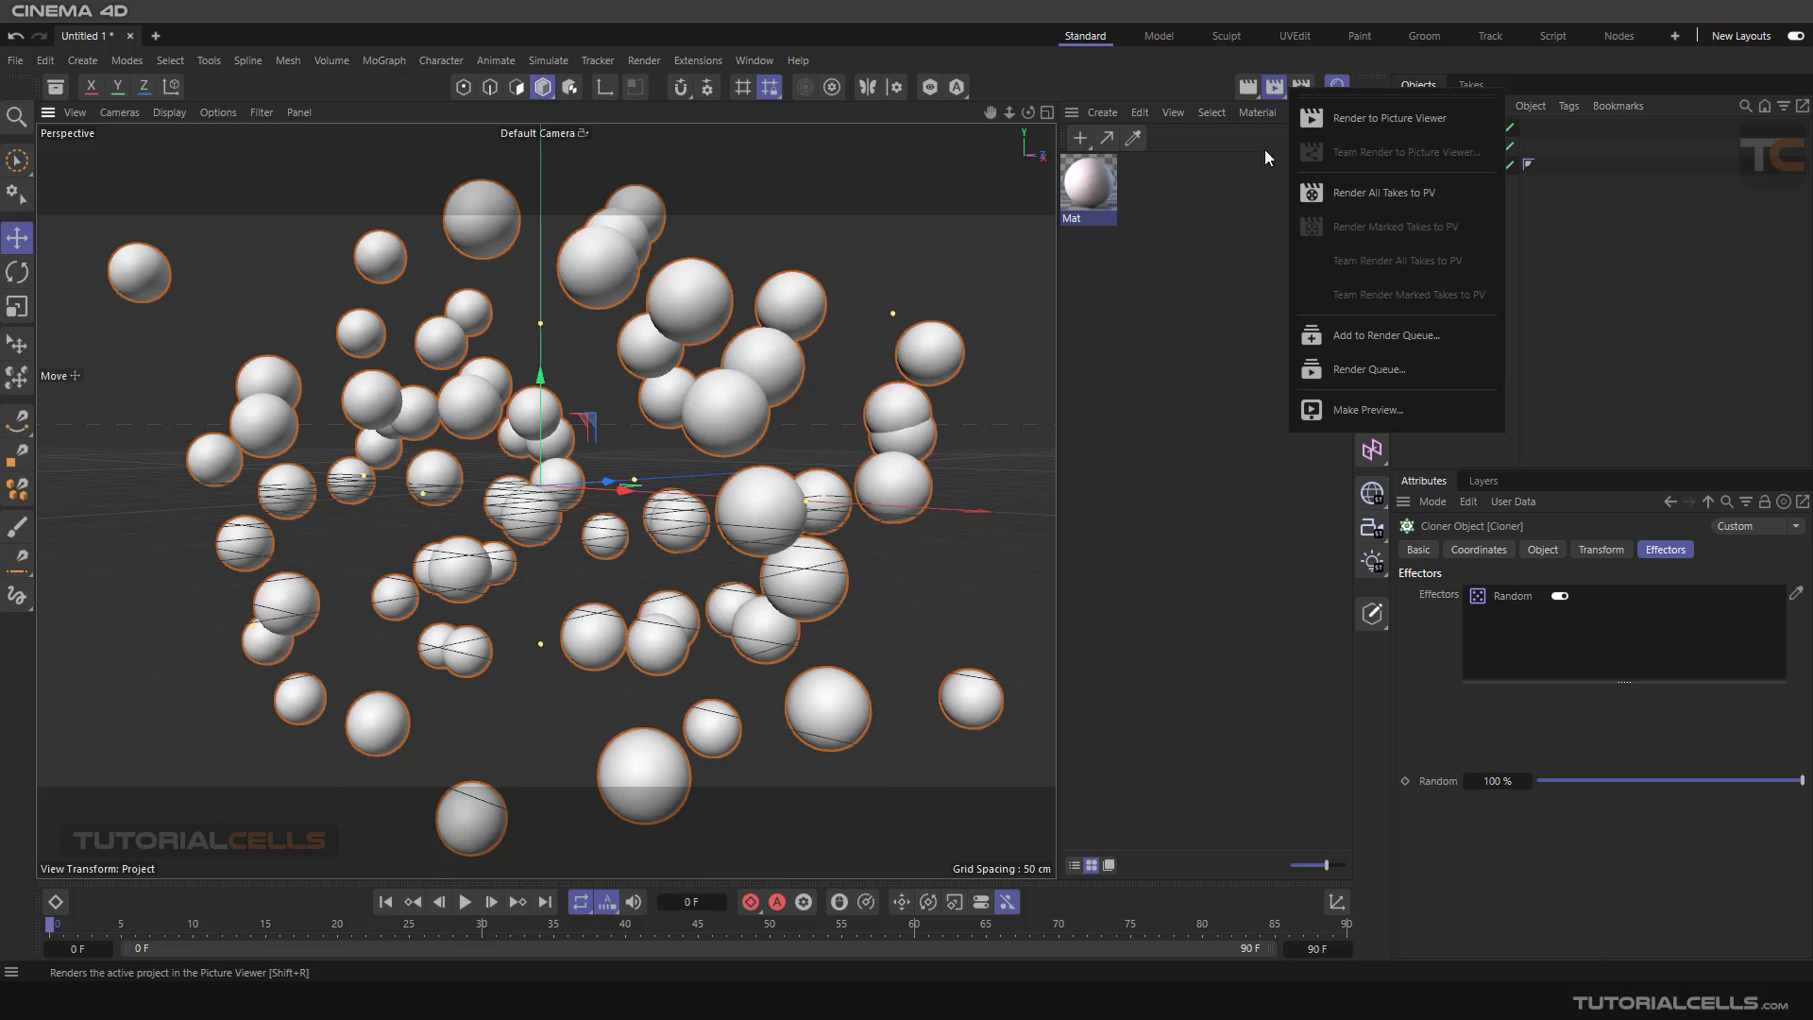
click(1249, 92)
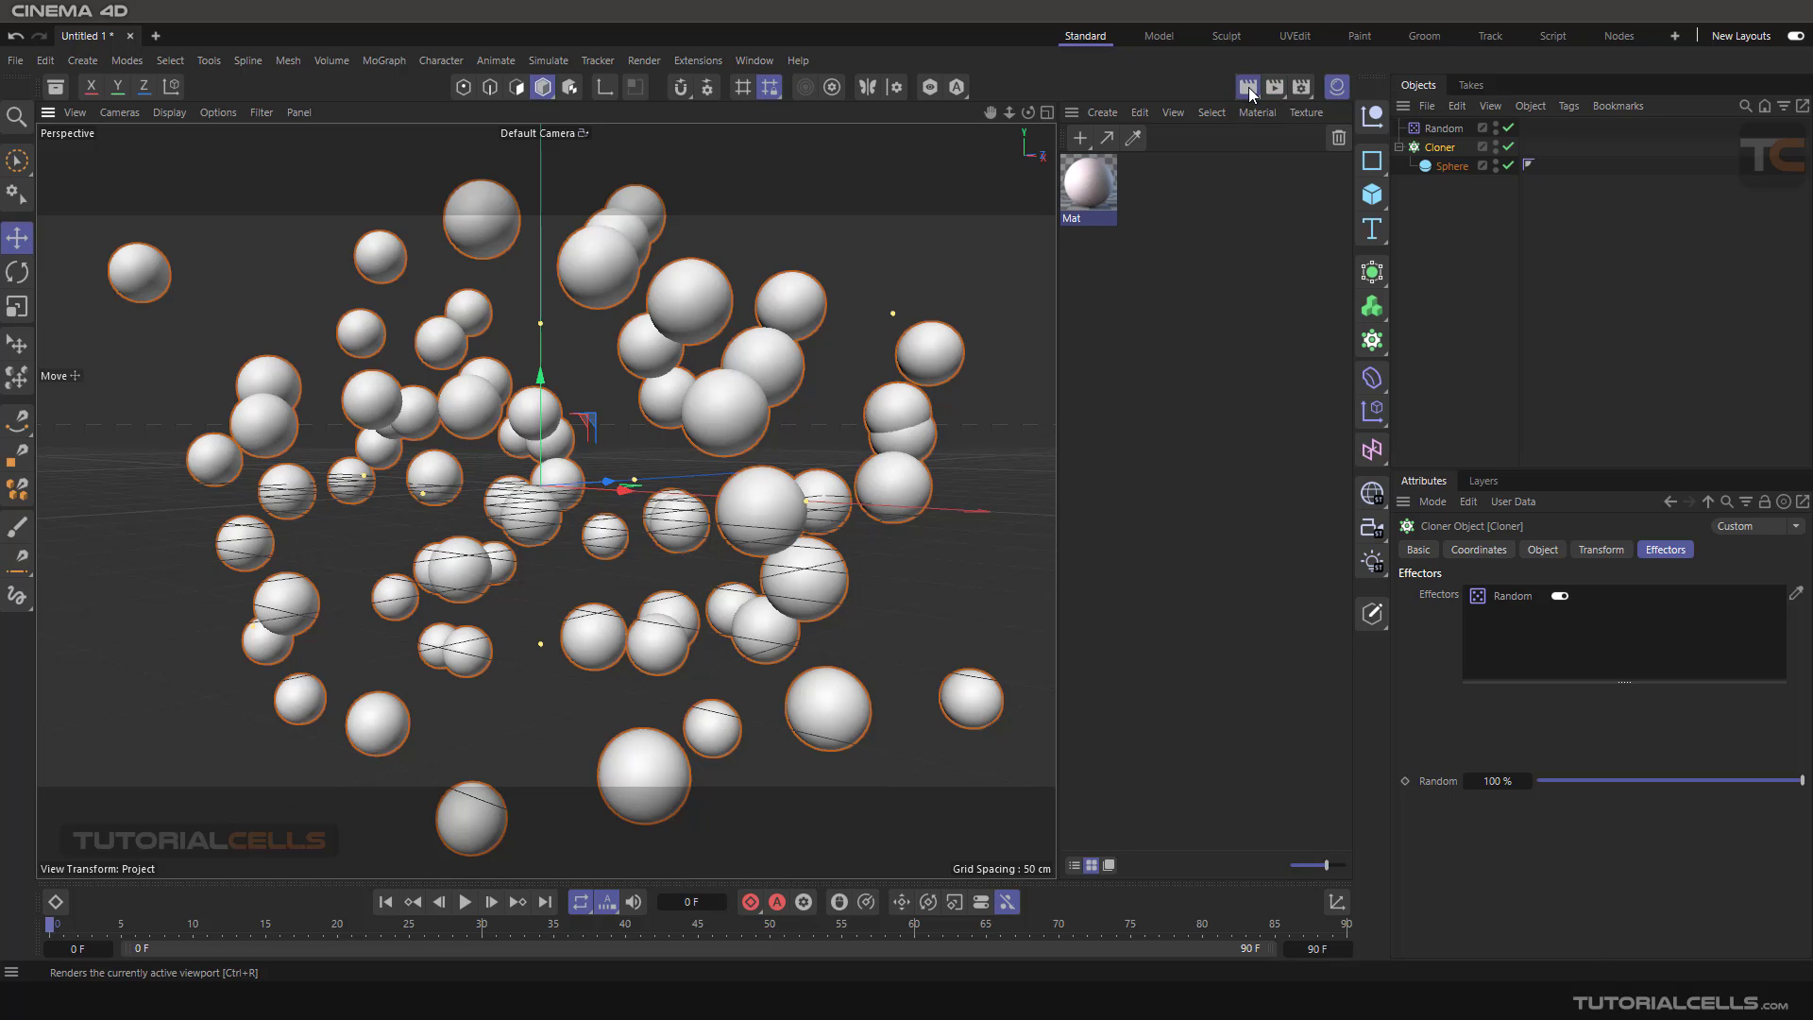
click(1250, 93)
click(1341, 220)
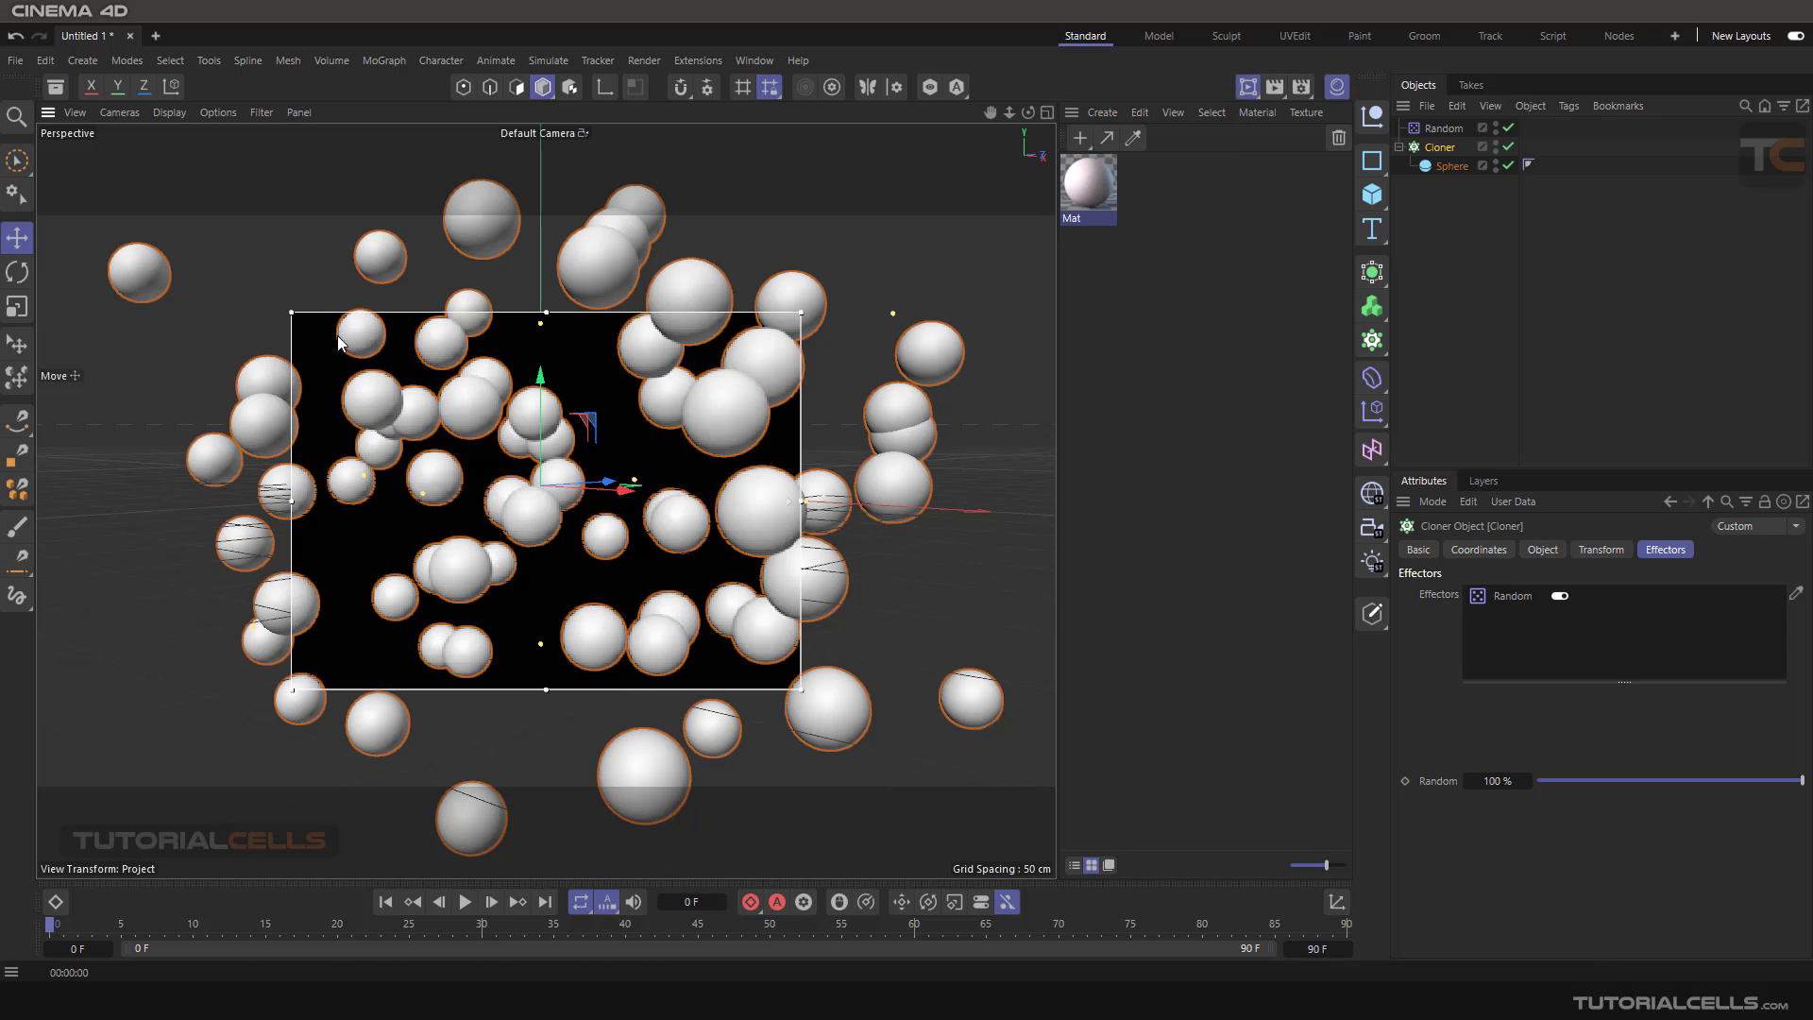
drag(287, 313, 110, 180)
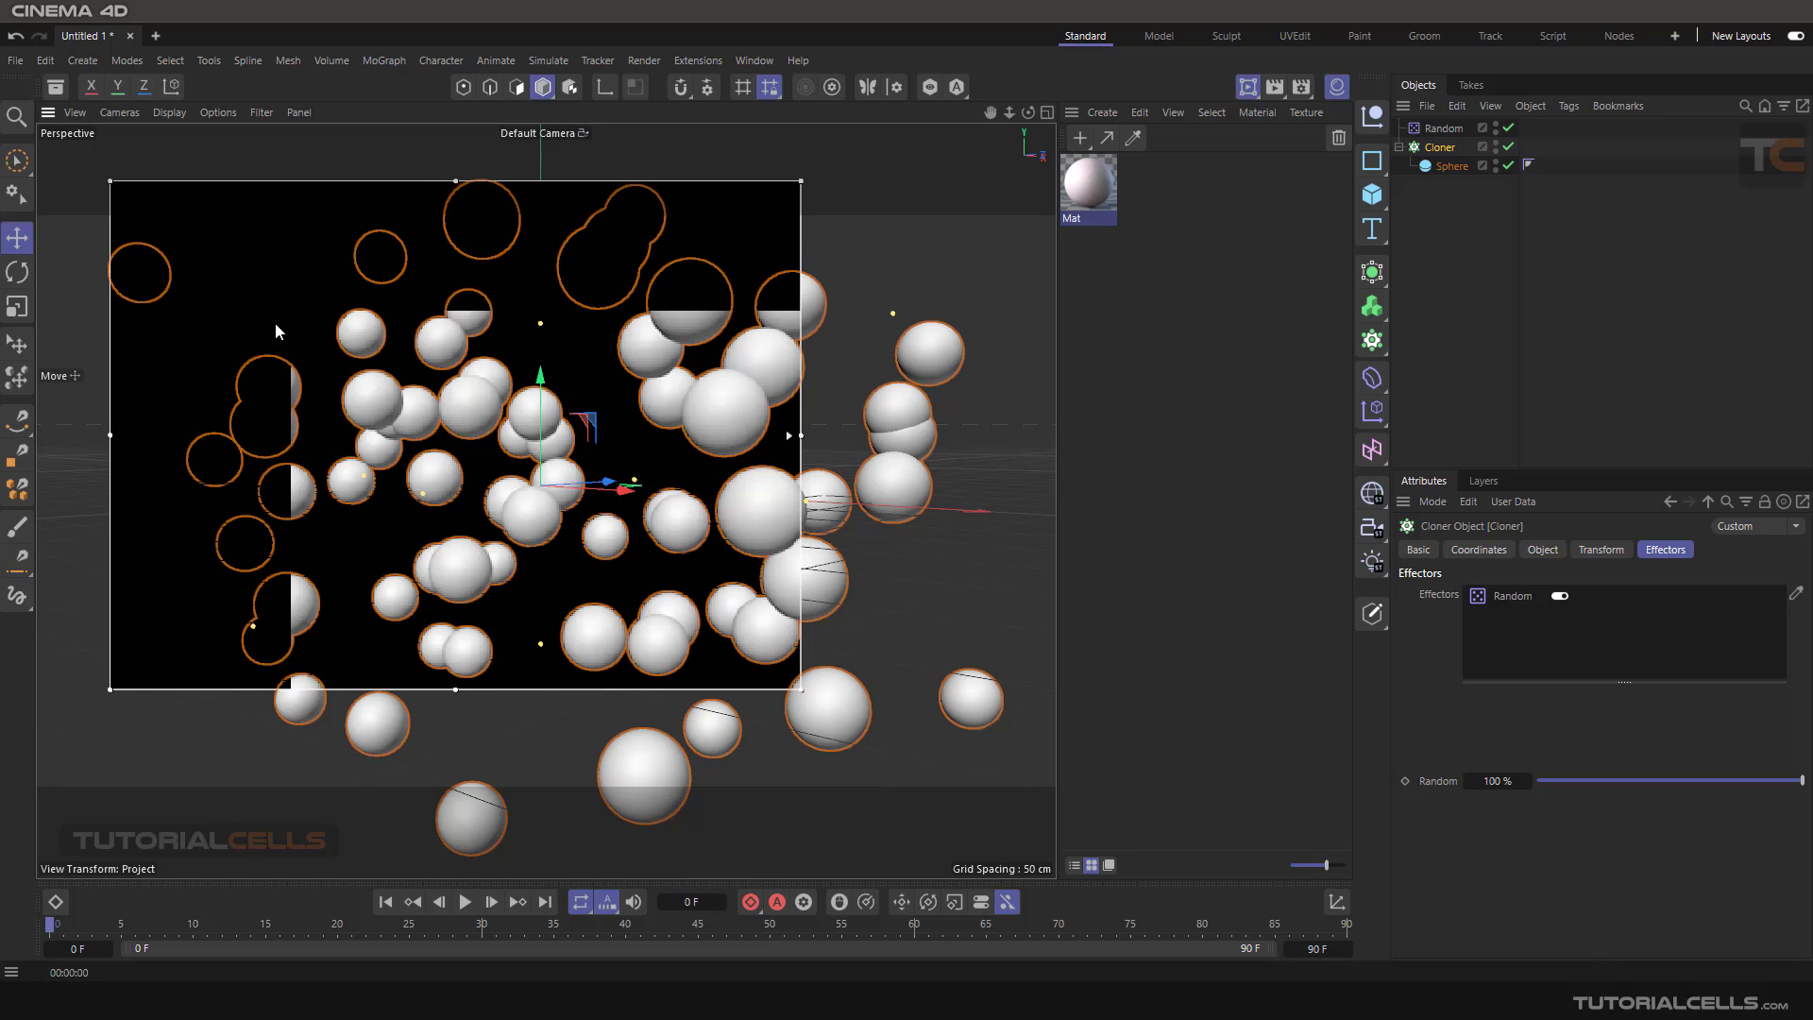
drag(799, 683, 1000, 794)
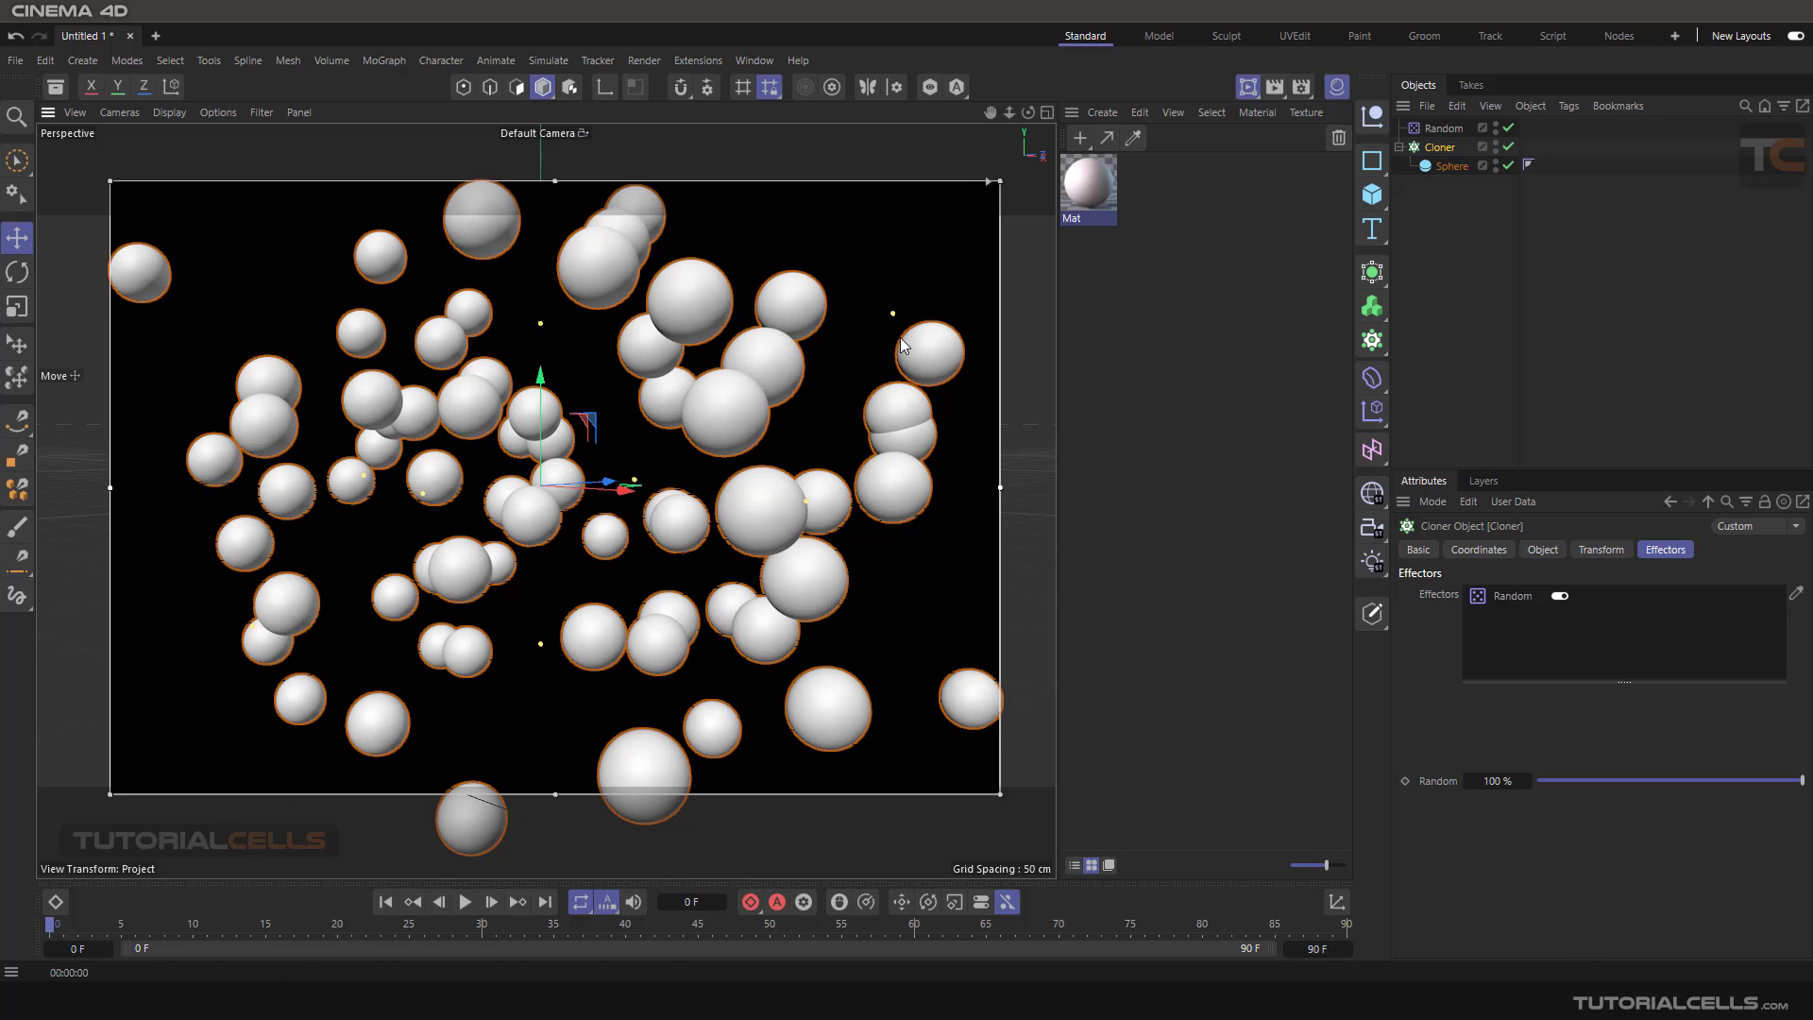
Apply the Variation material to the Cloner
click(1182, 264)
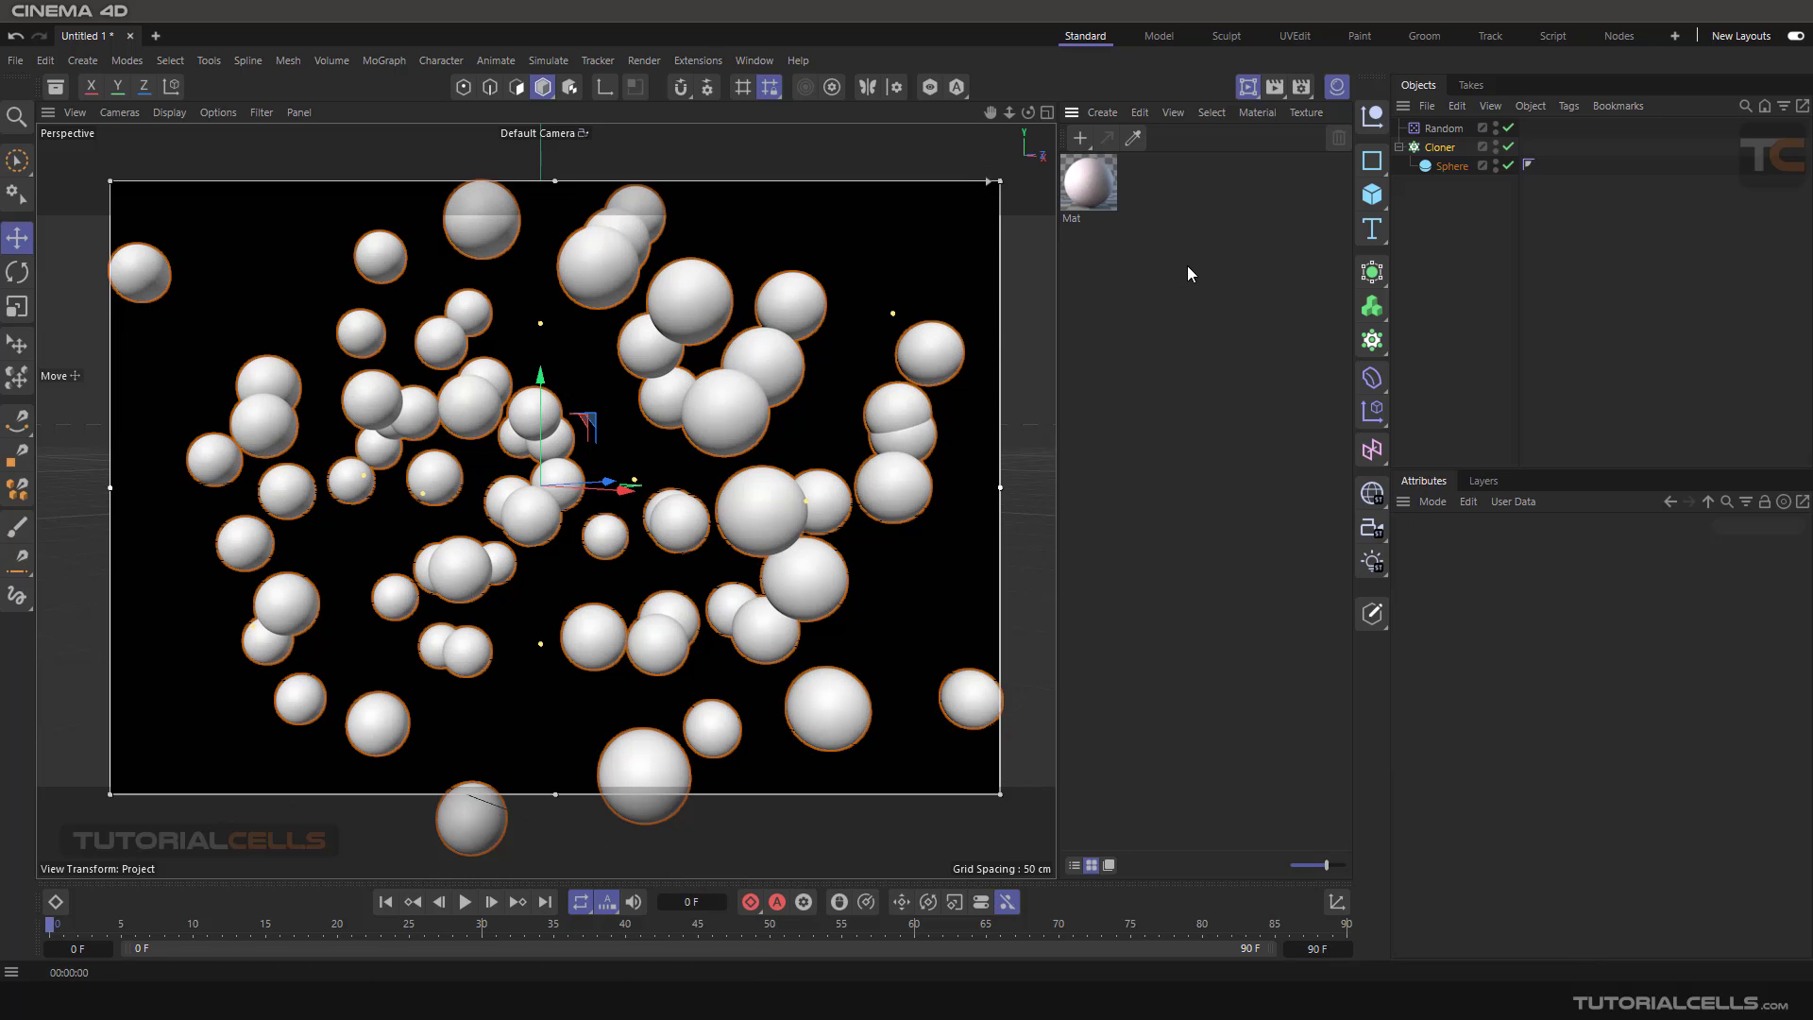
drag(1093, 196, 1447, 153)
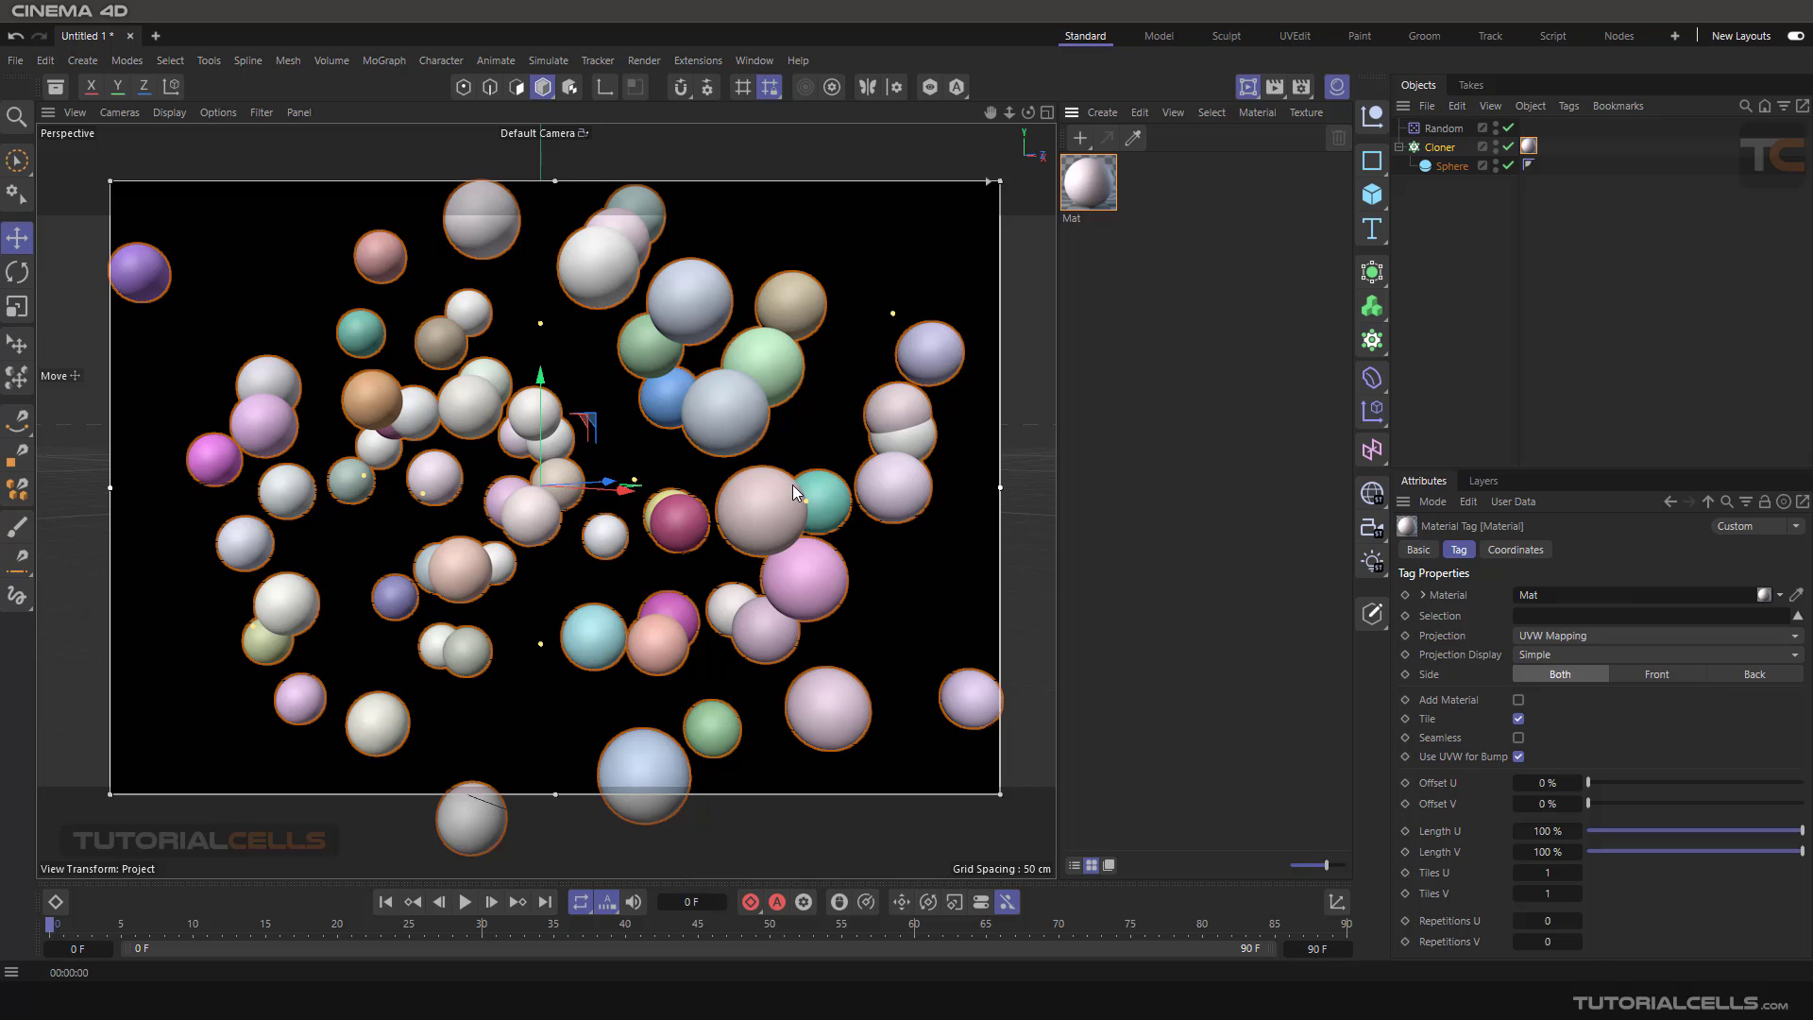
Open the Variation shader in the sphere material's color texture and set its seed to 12361
double_click(1090, 193)
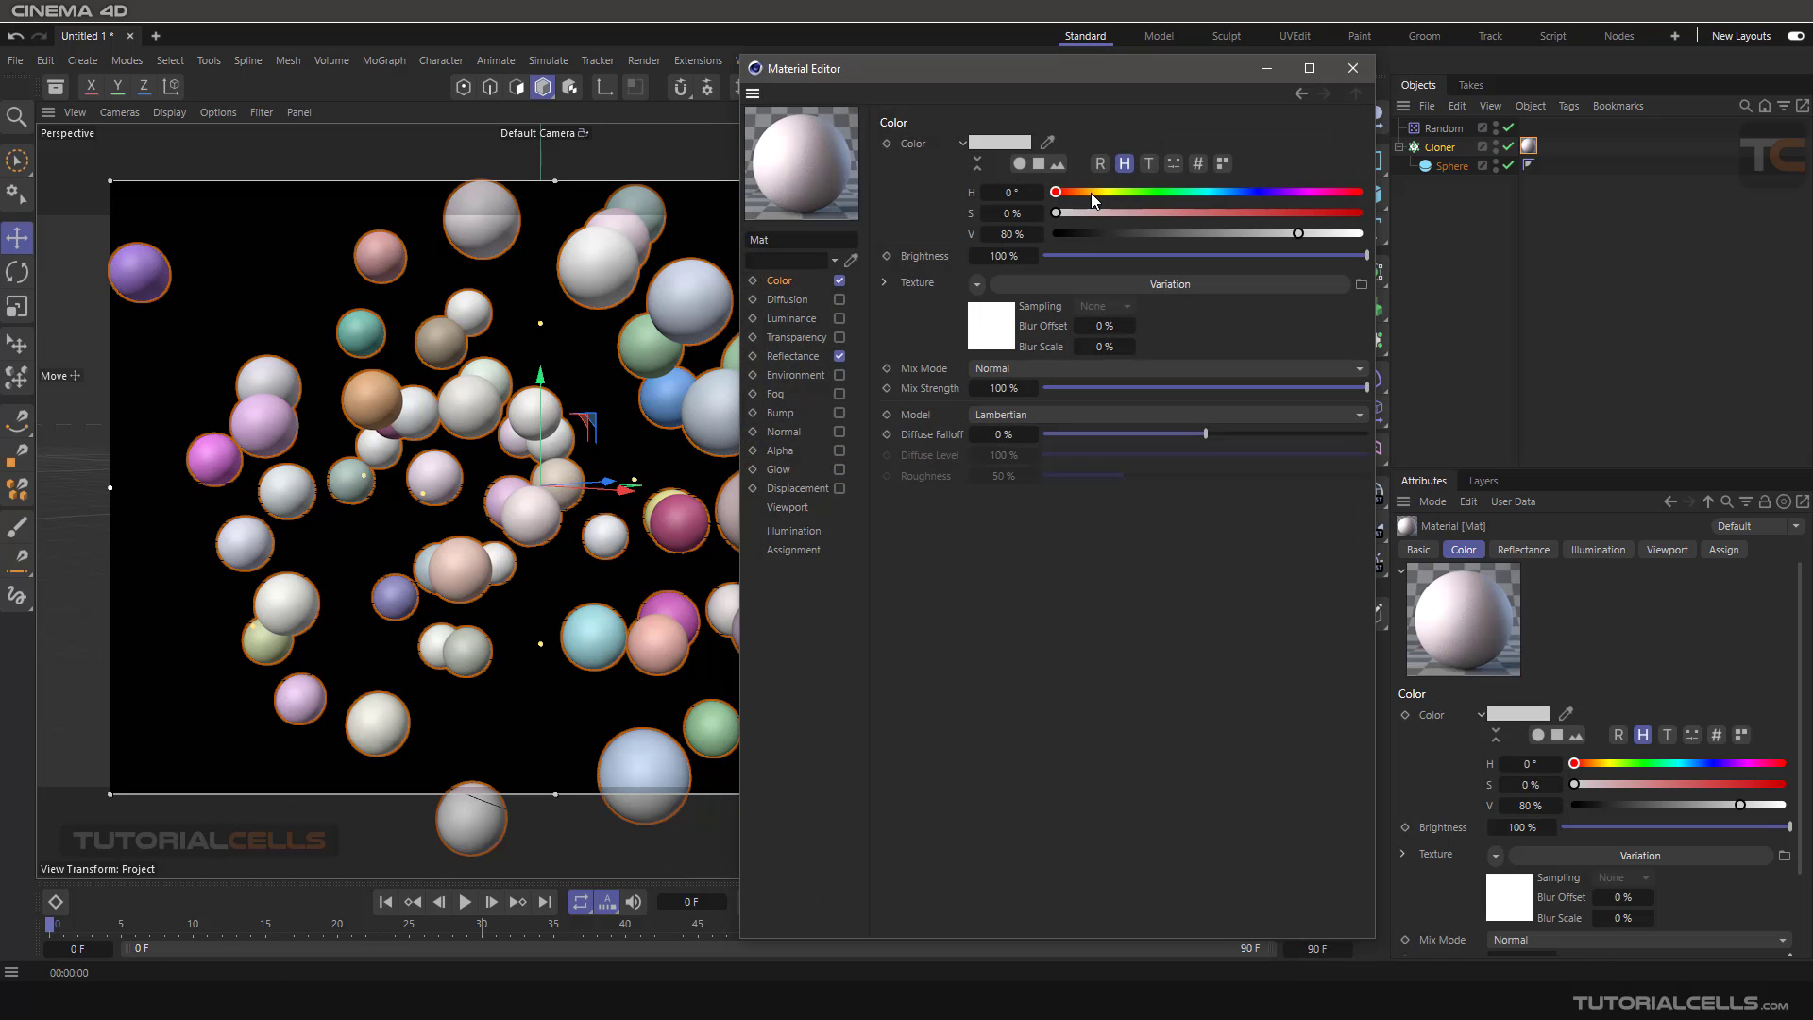
drag(1129, 72, 1349, 66)
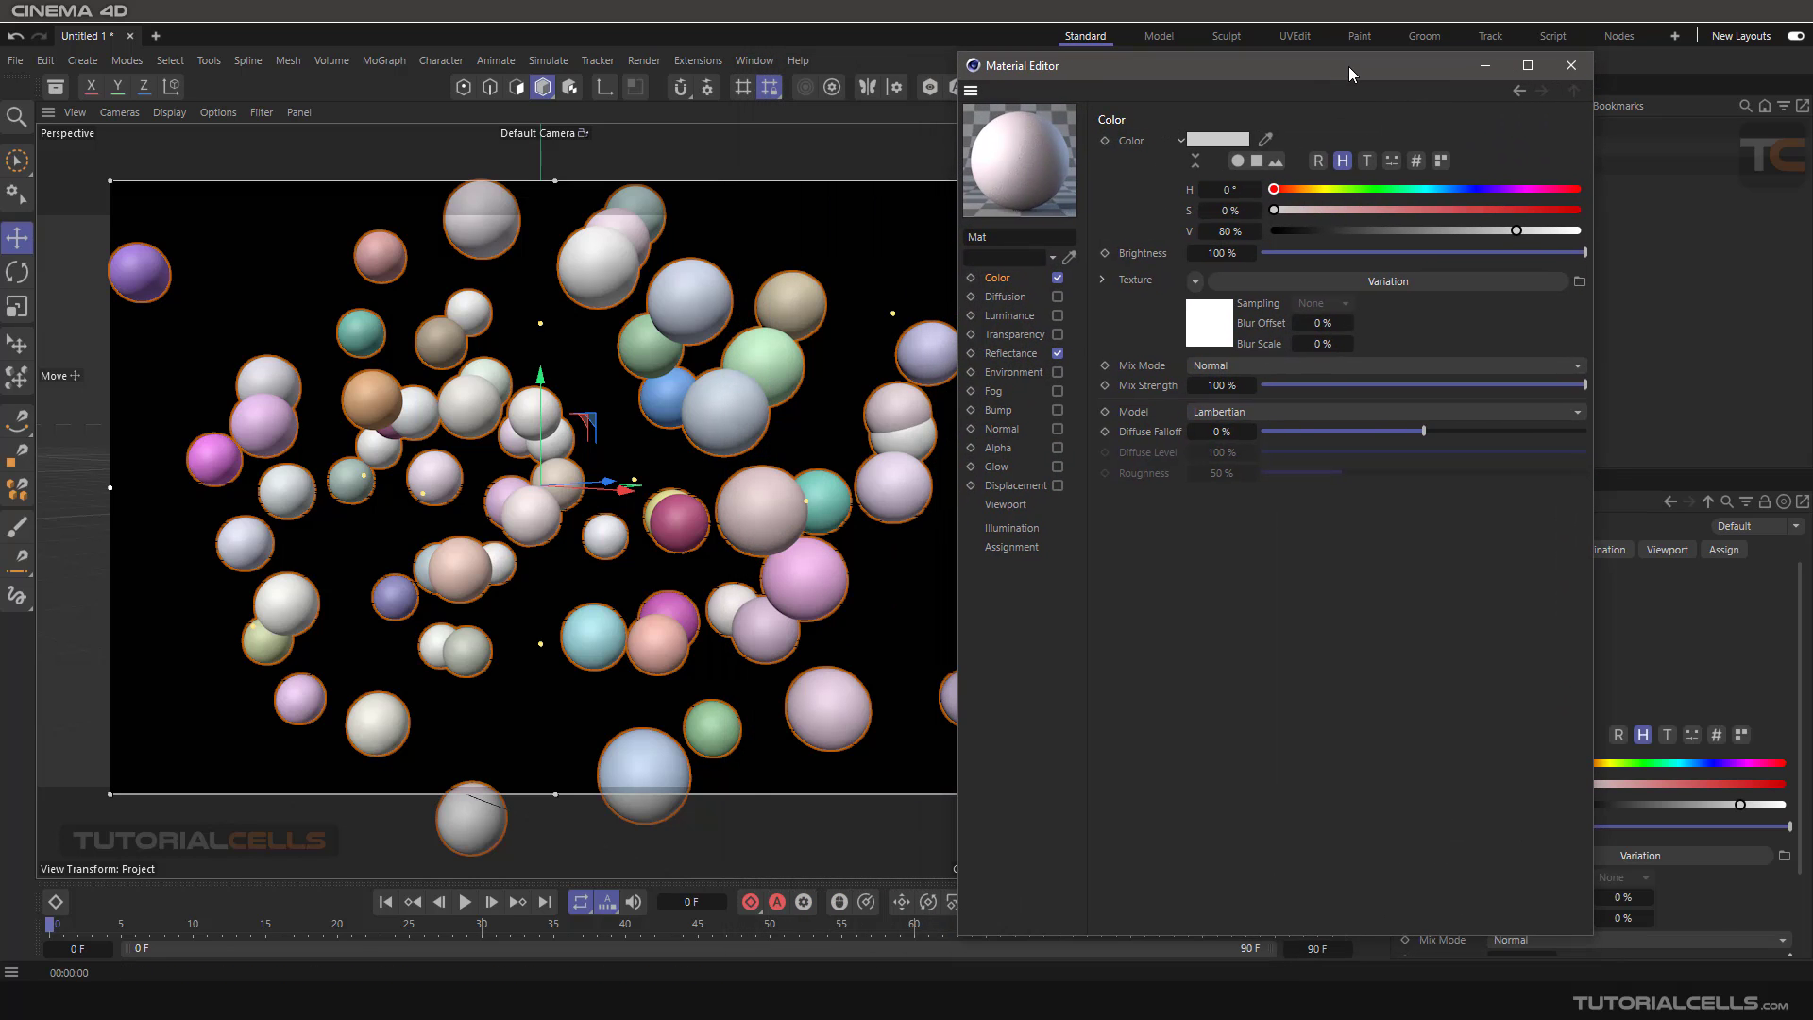
click(1333, 276)
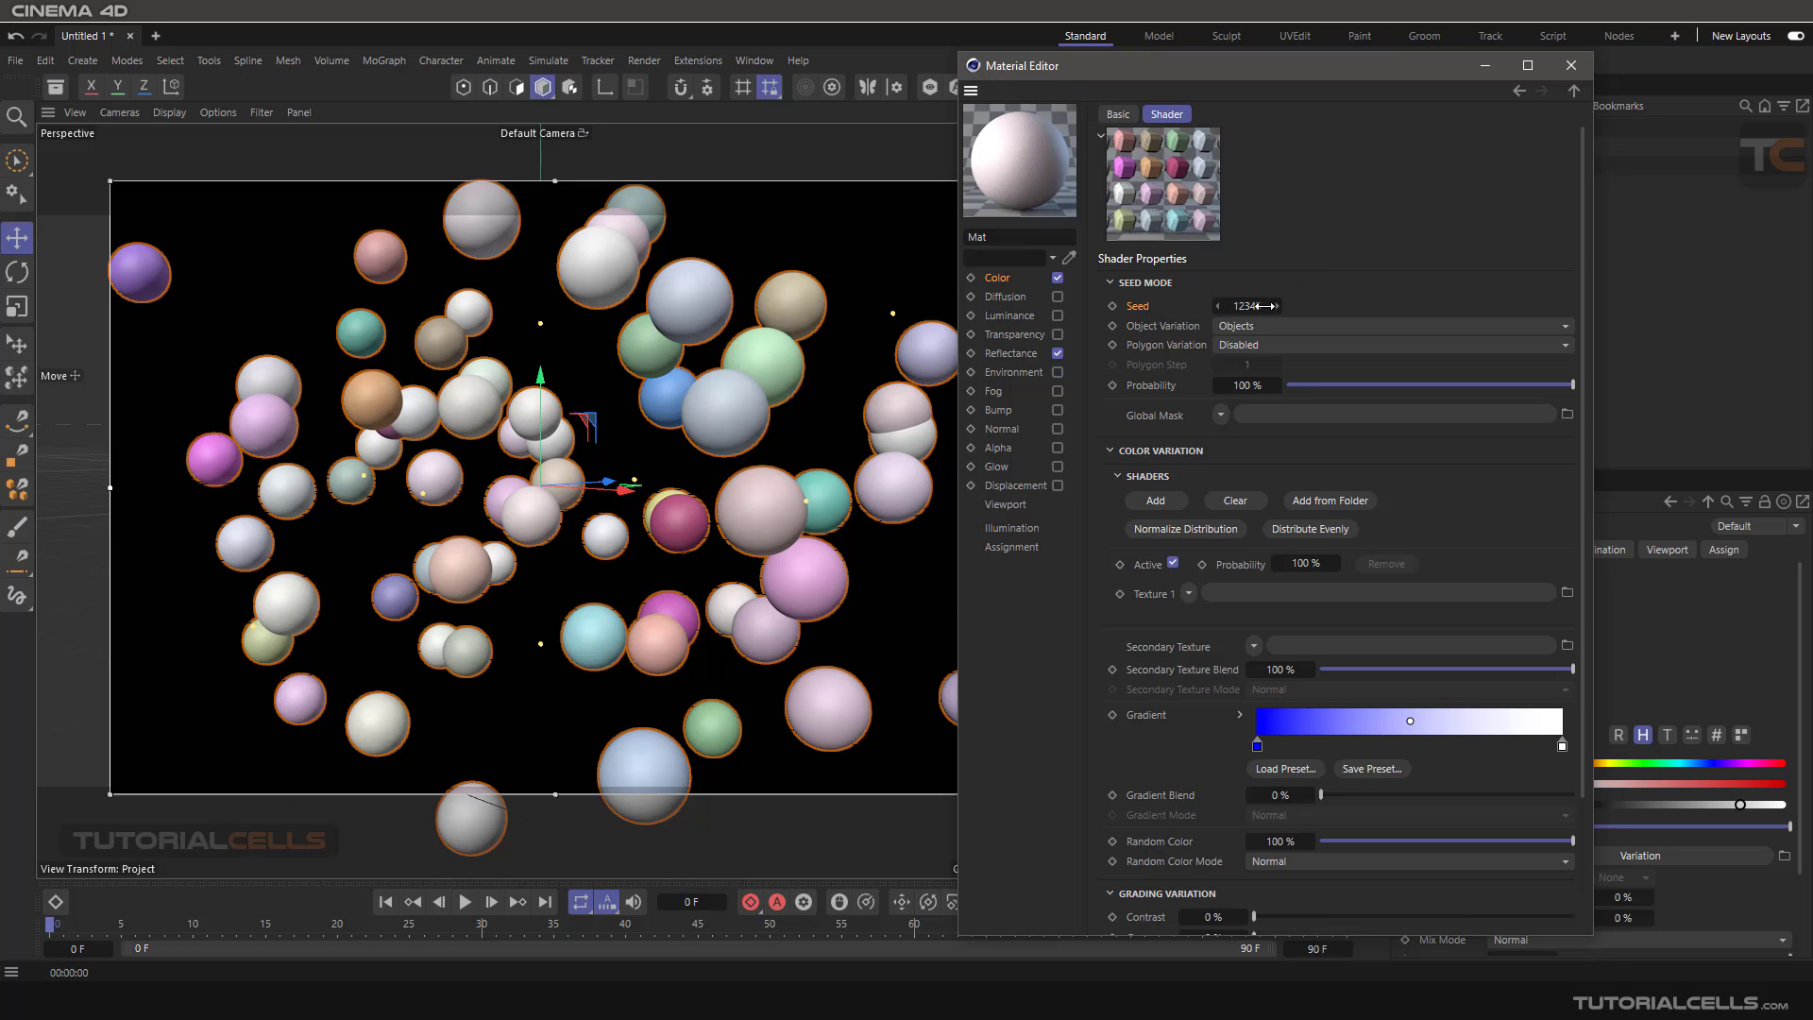
drag(1261, 306, 1273, 306)
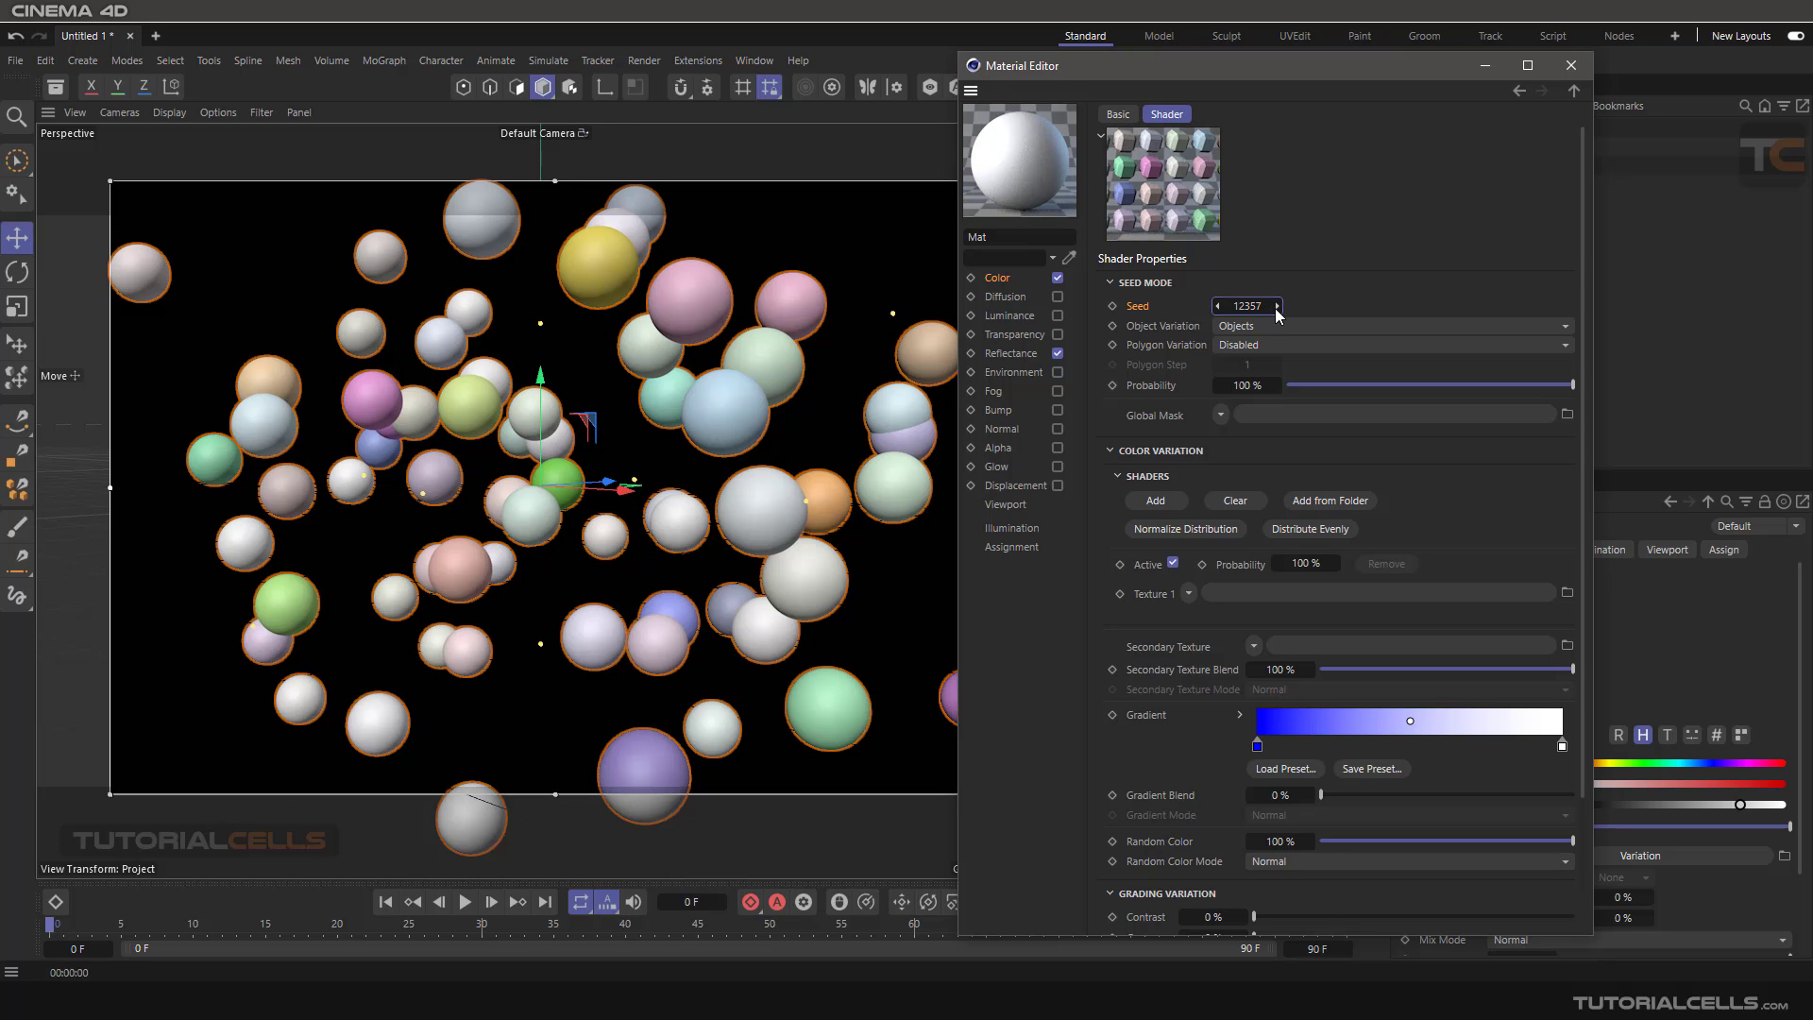
click(1277, 308)
click(1277, 308)
click(1277, 307)
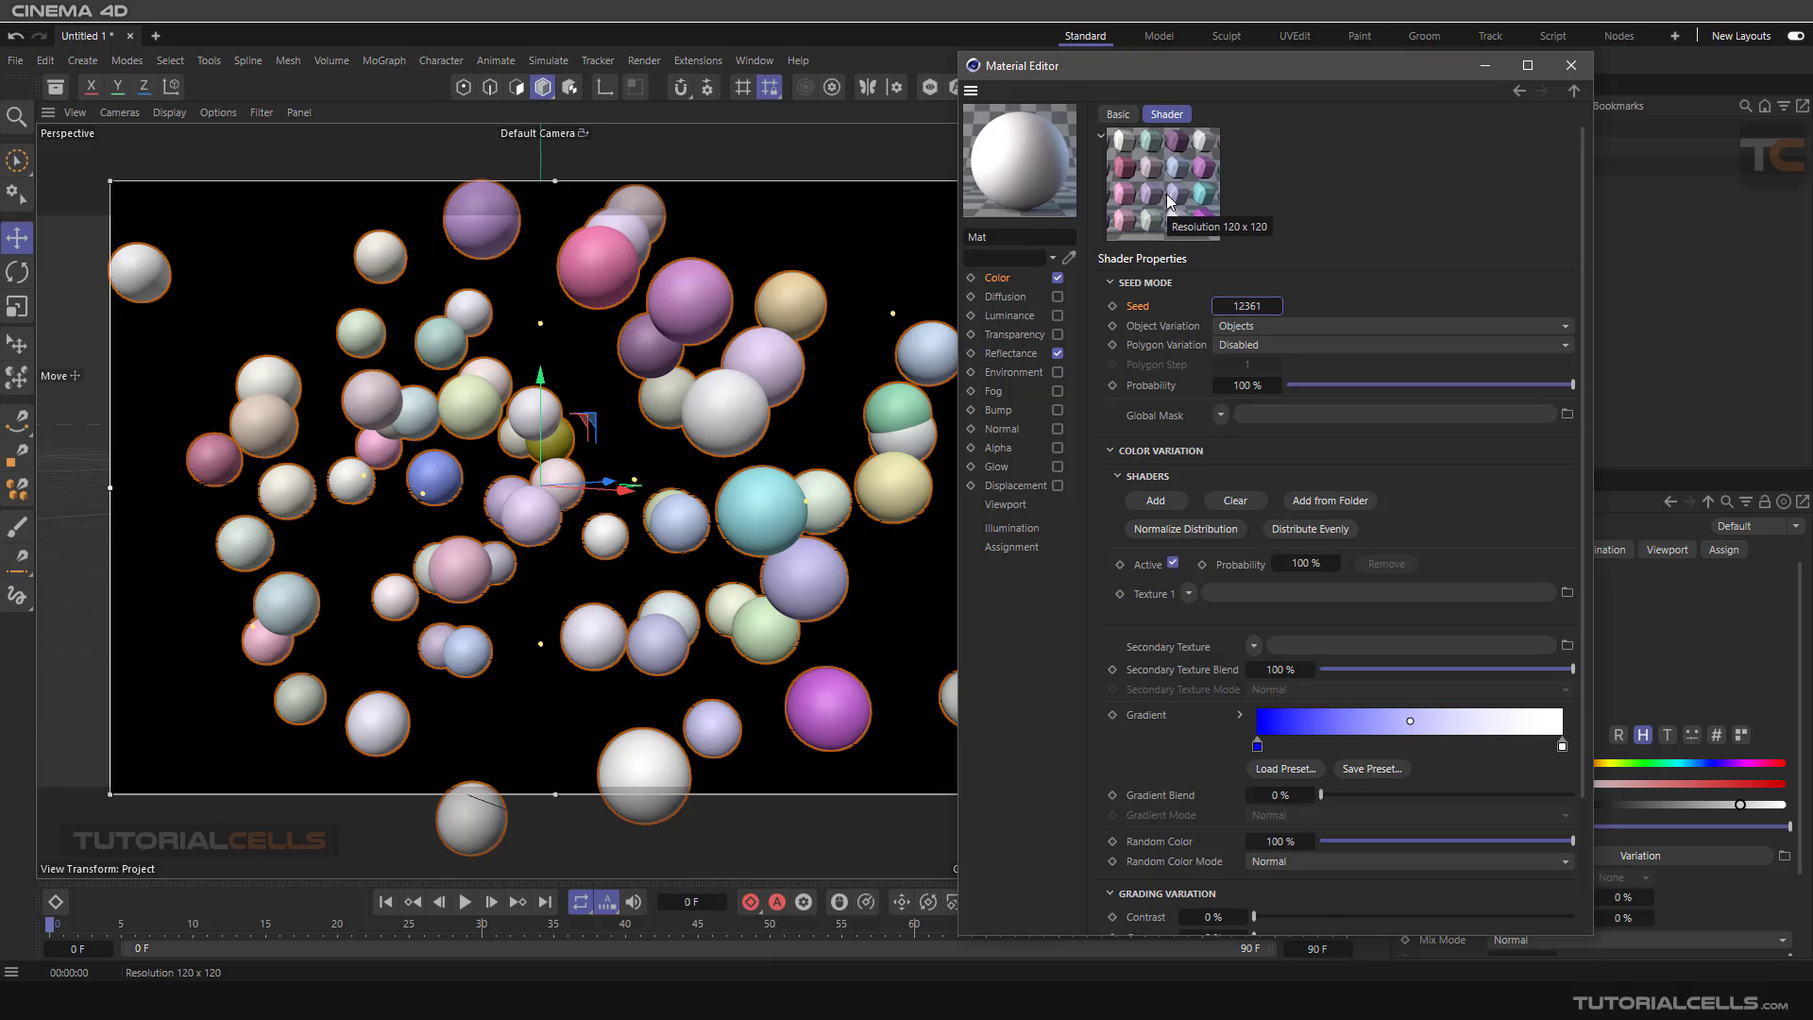
Try the shader's Object Variation on Disabled, and return it to Objects
click(1170, 330)
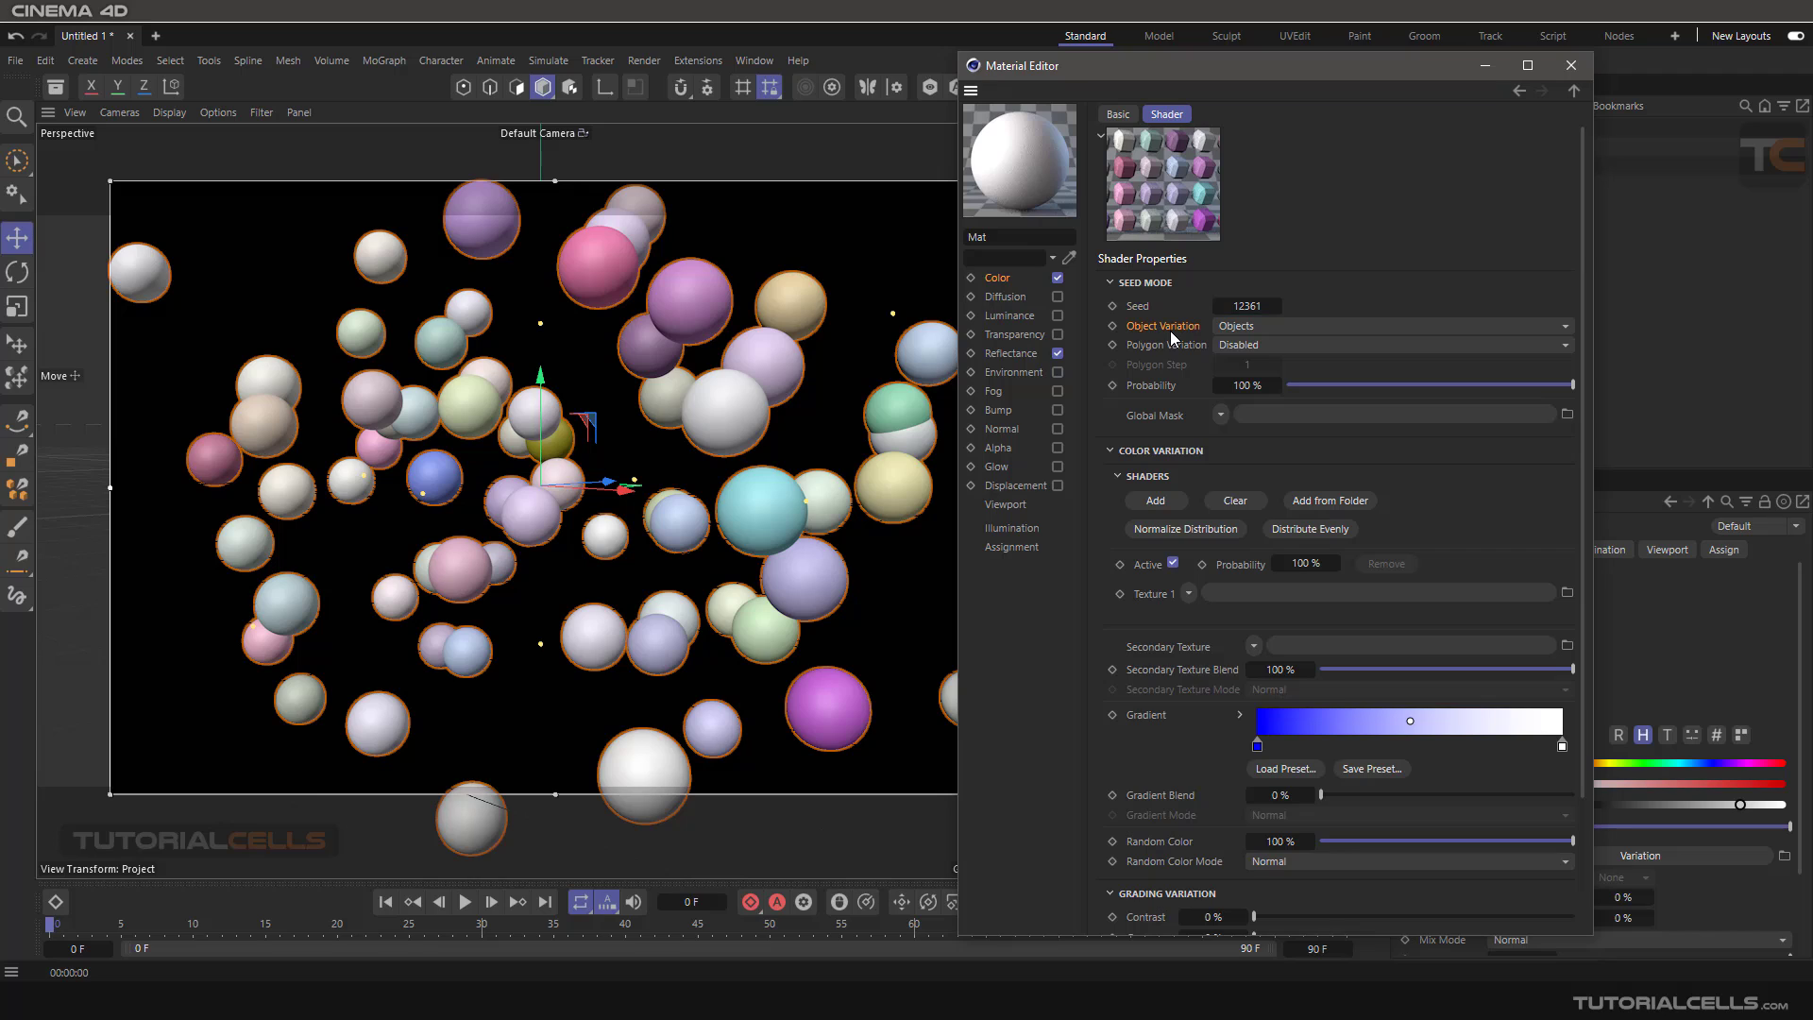
click(1265, 327)
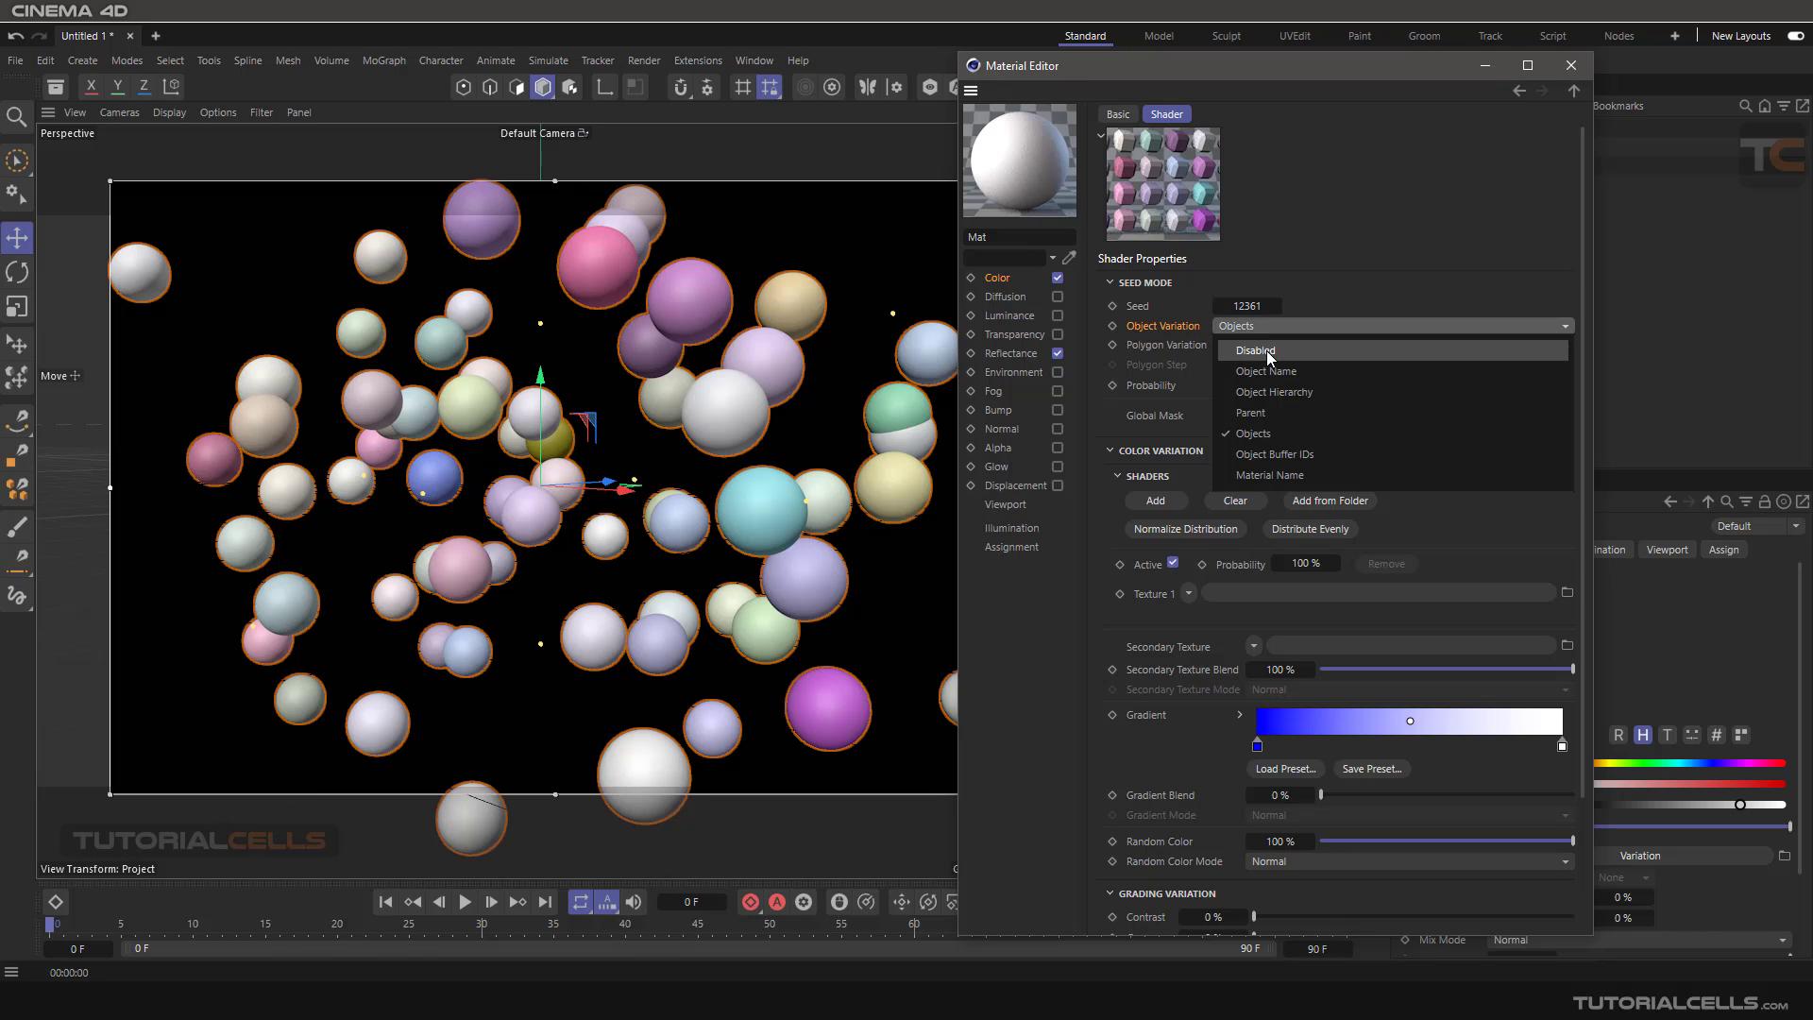
click(1267, 349)
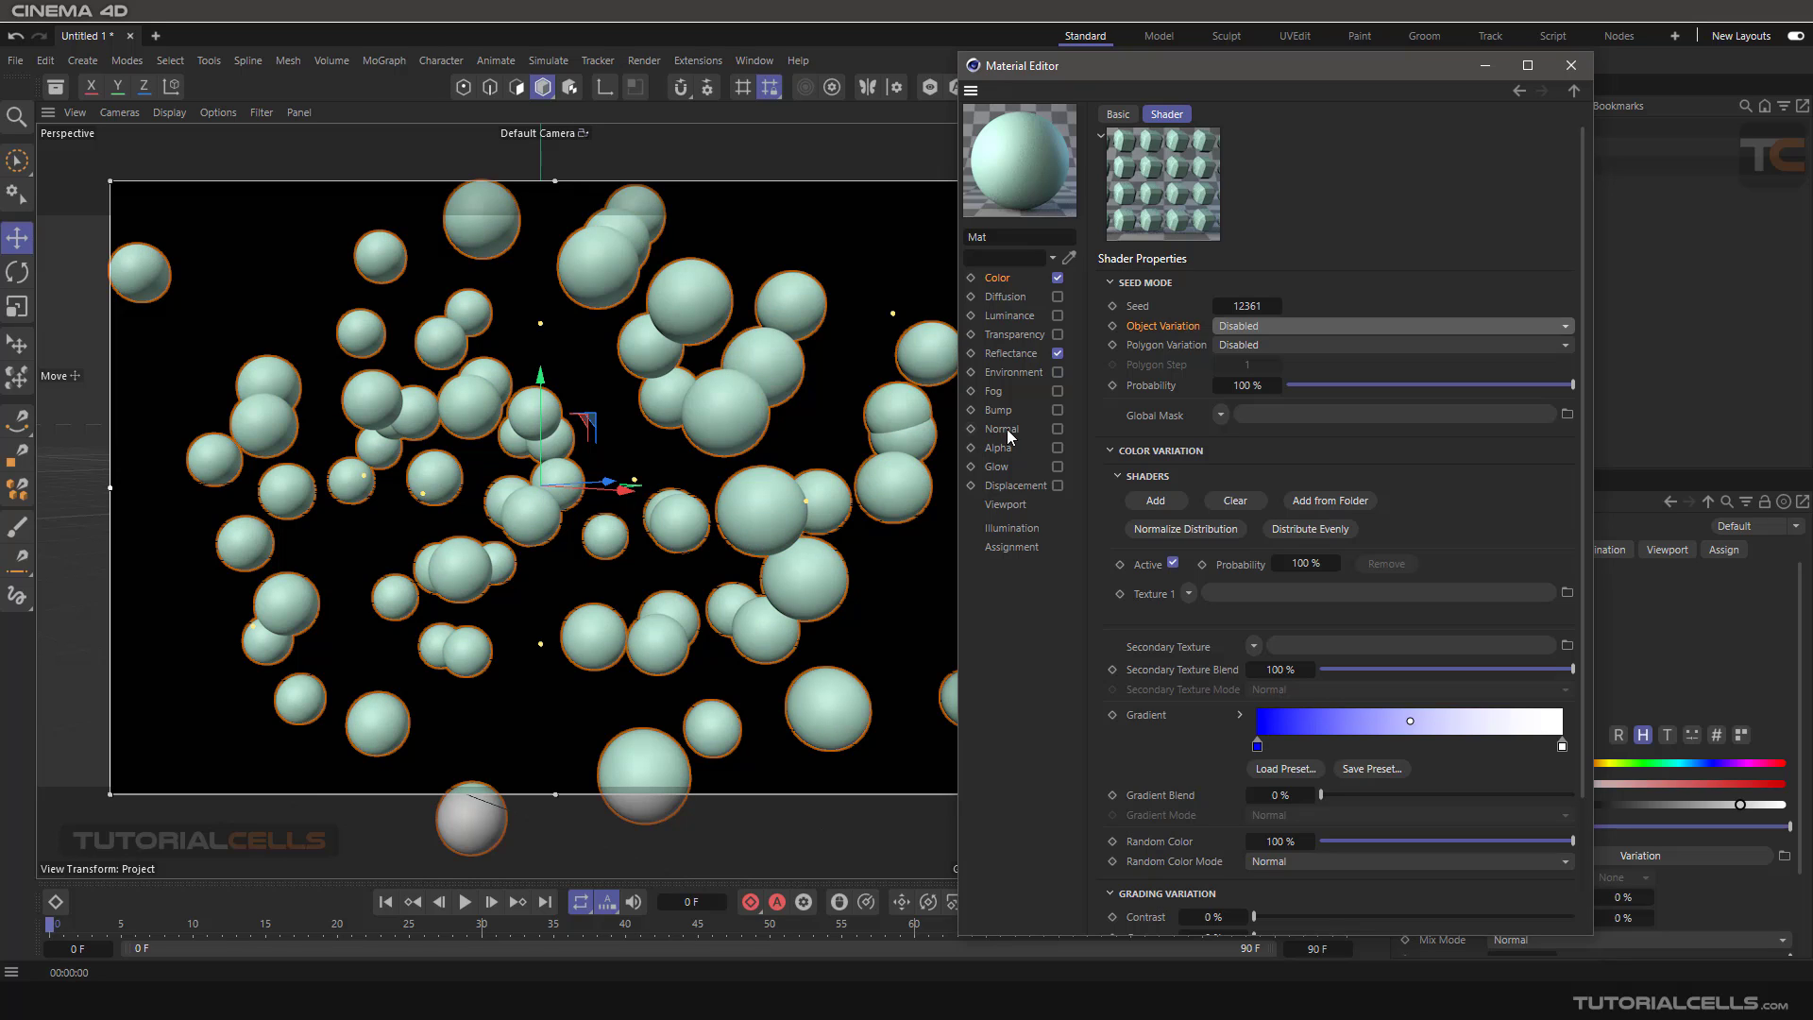
click(1239, 325)
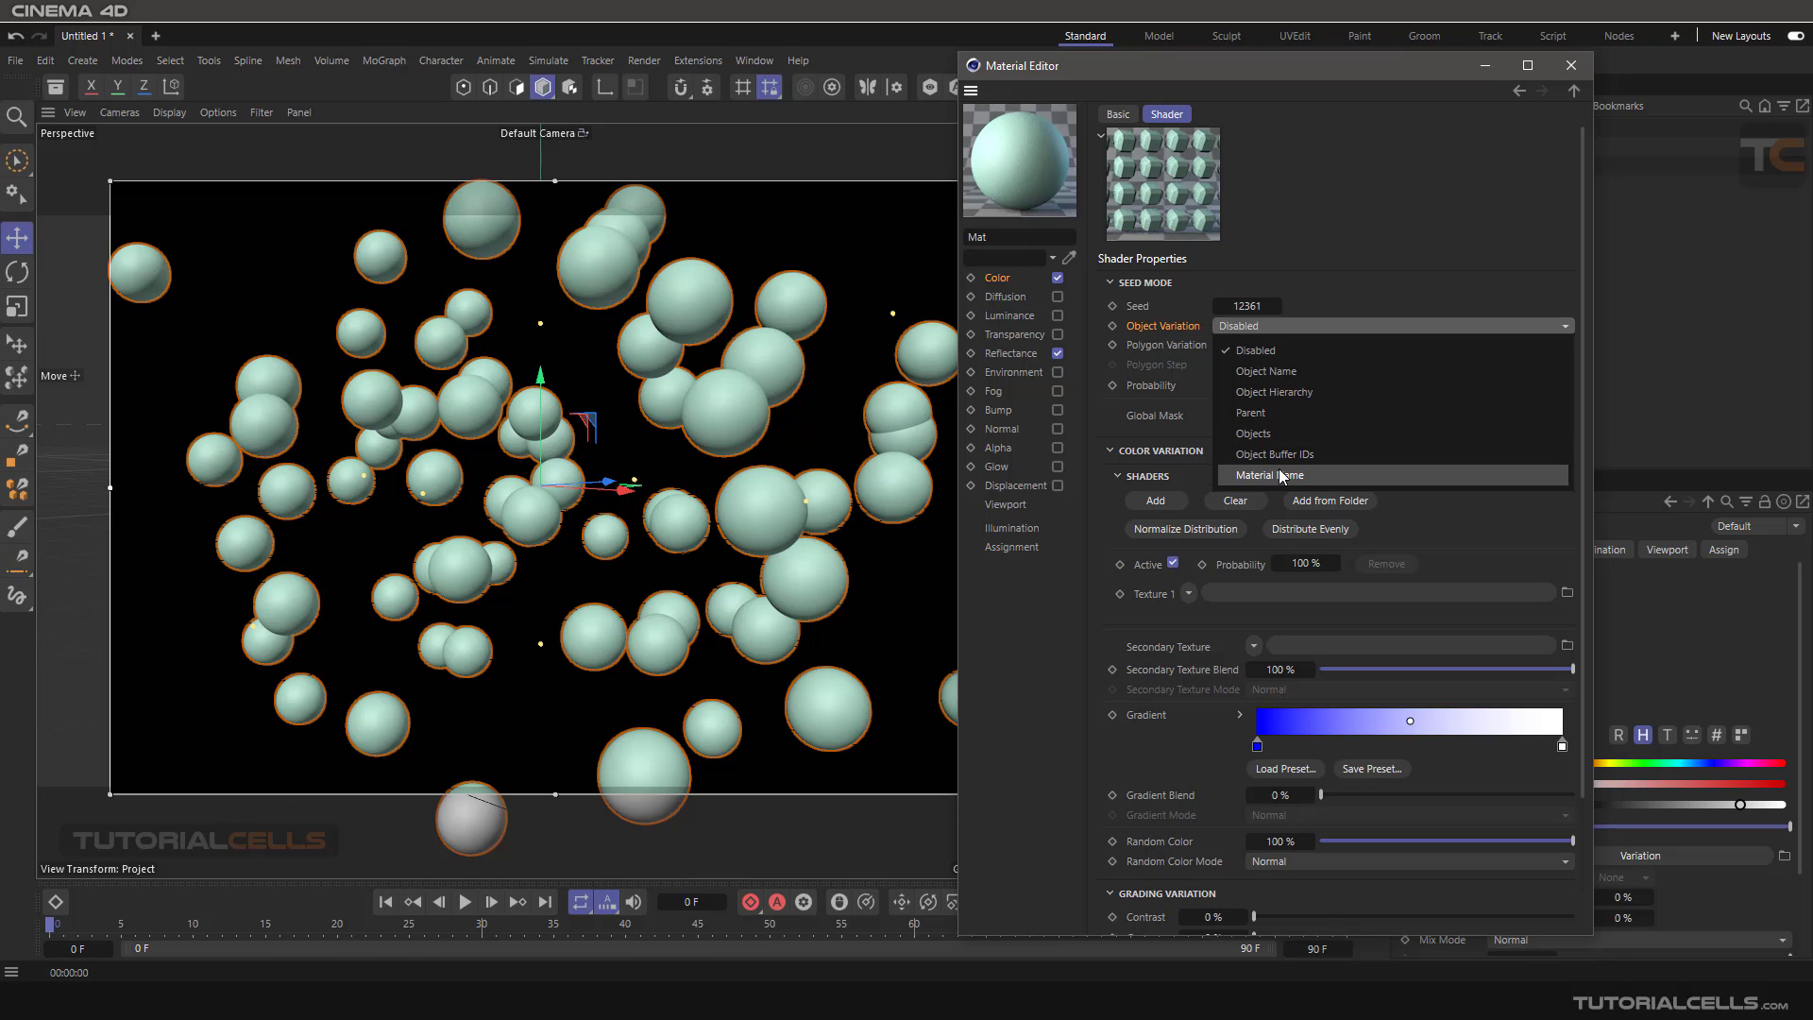
click(1267, 432)
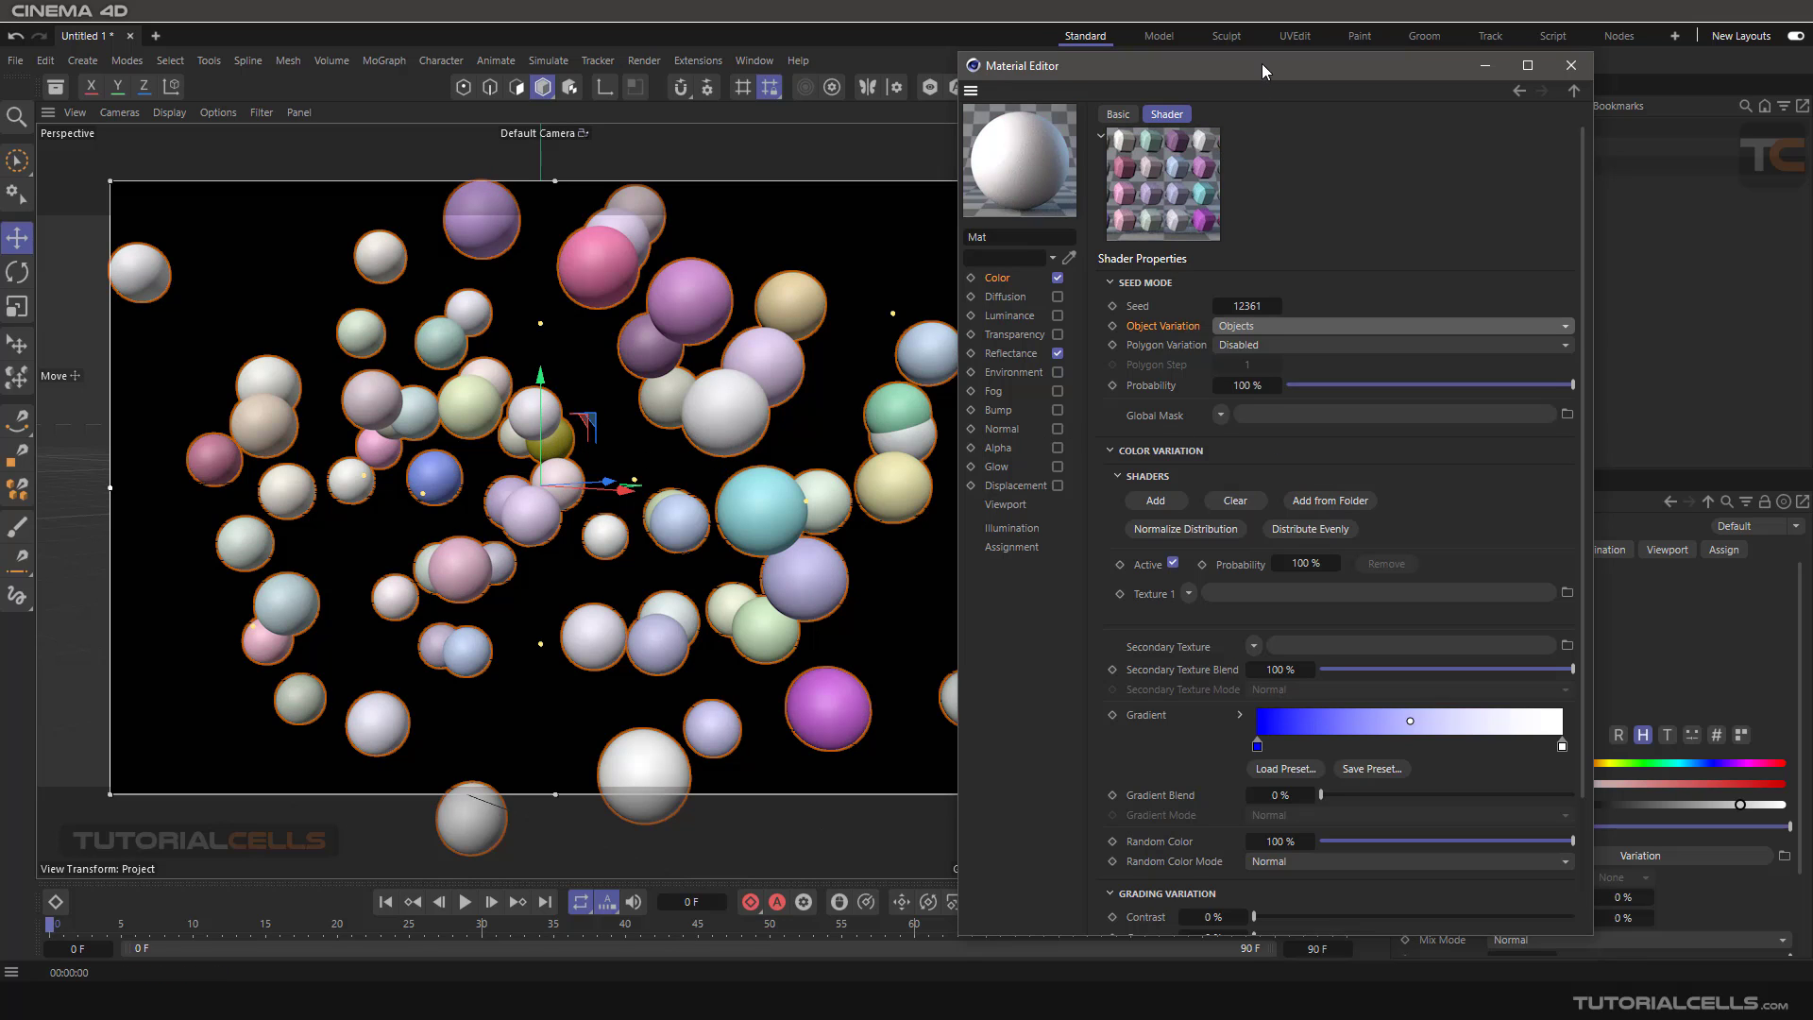
Check the Polygon Variation options, close the material's settings, and turn off the interactive render region
drag(1262, 64, 1302, 51)
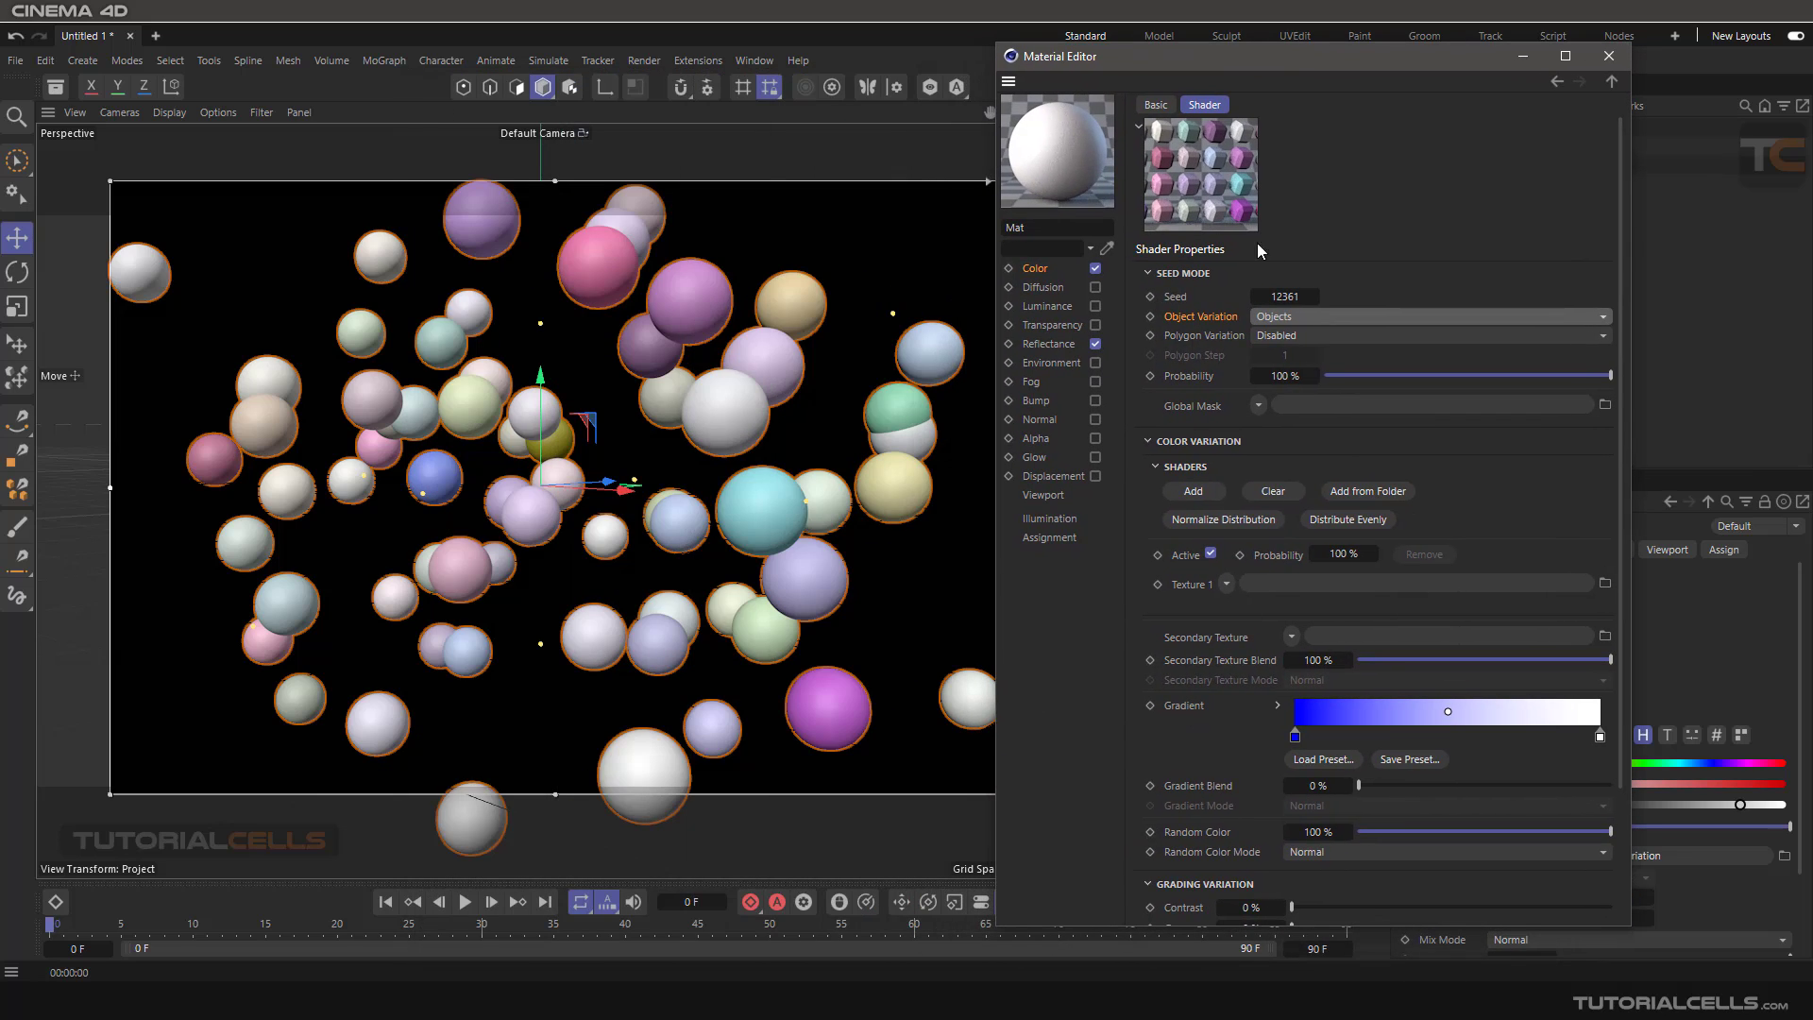
click(1275, 338)
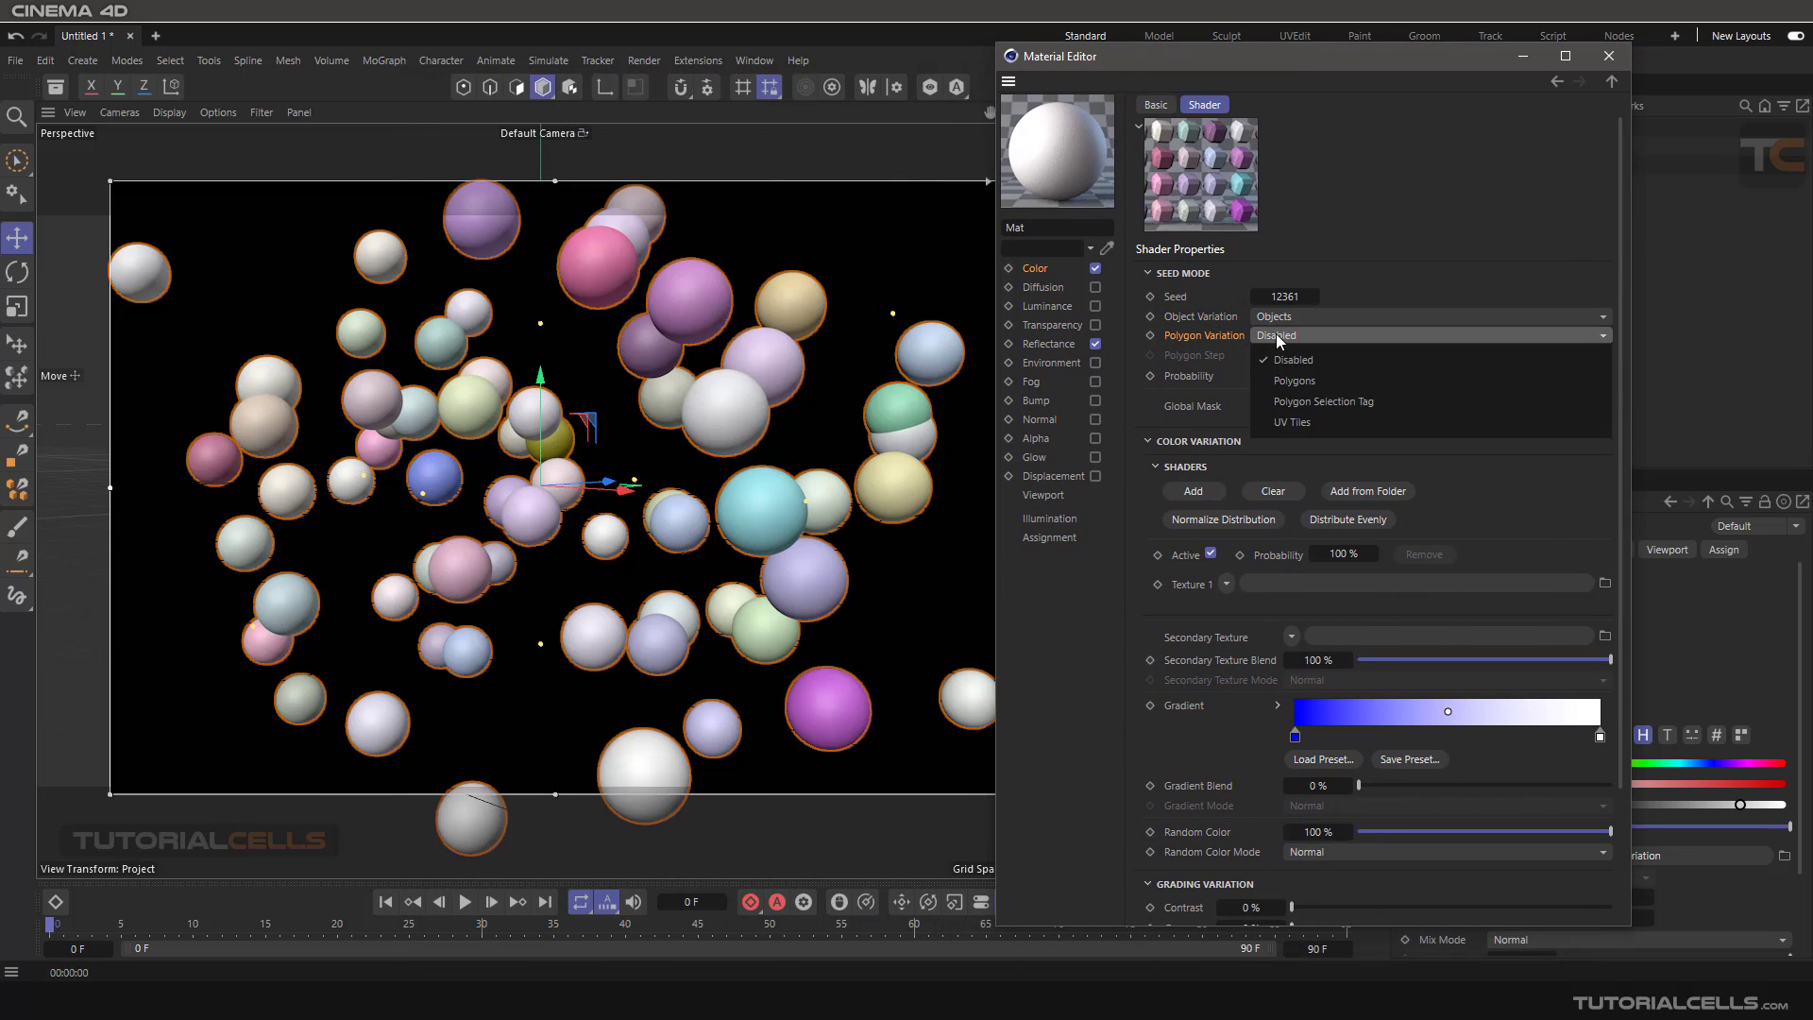
click(1279, 339)
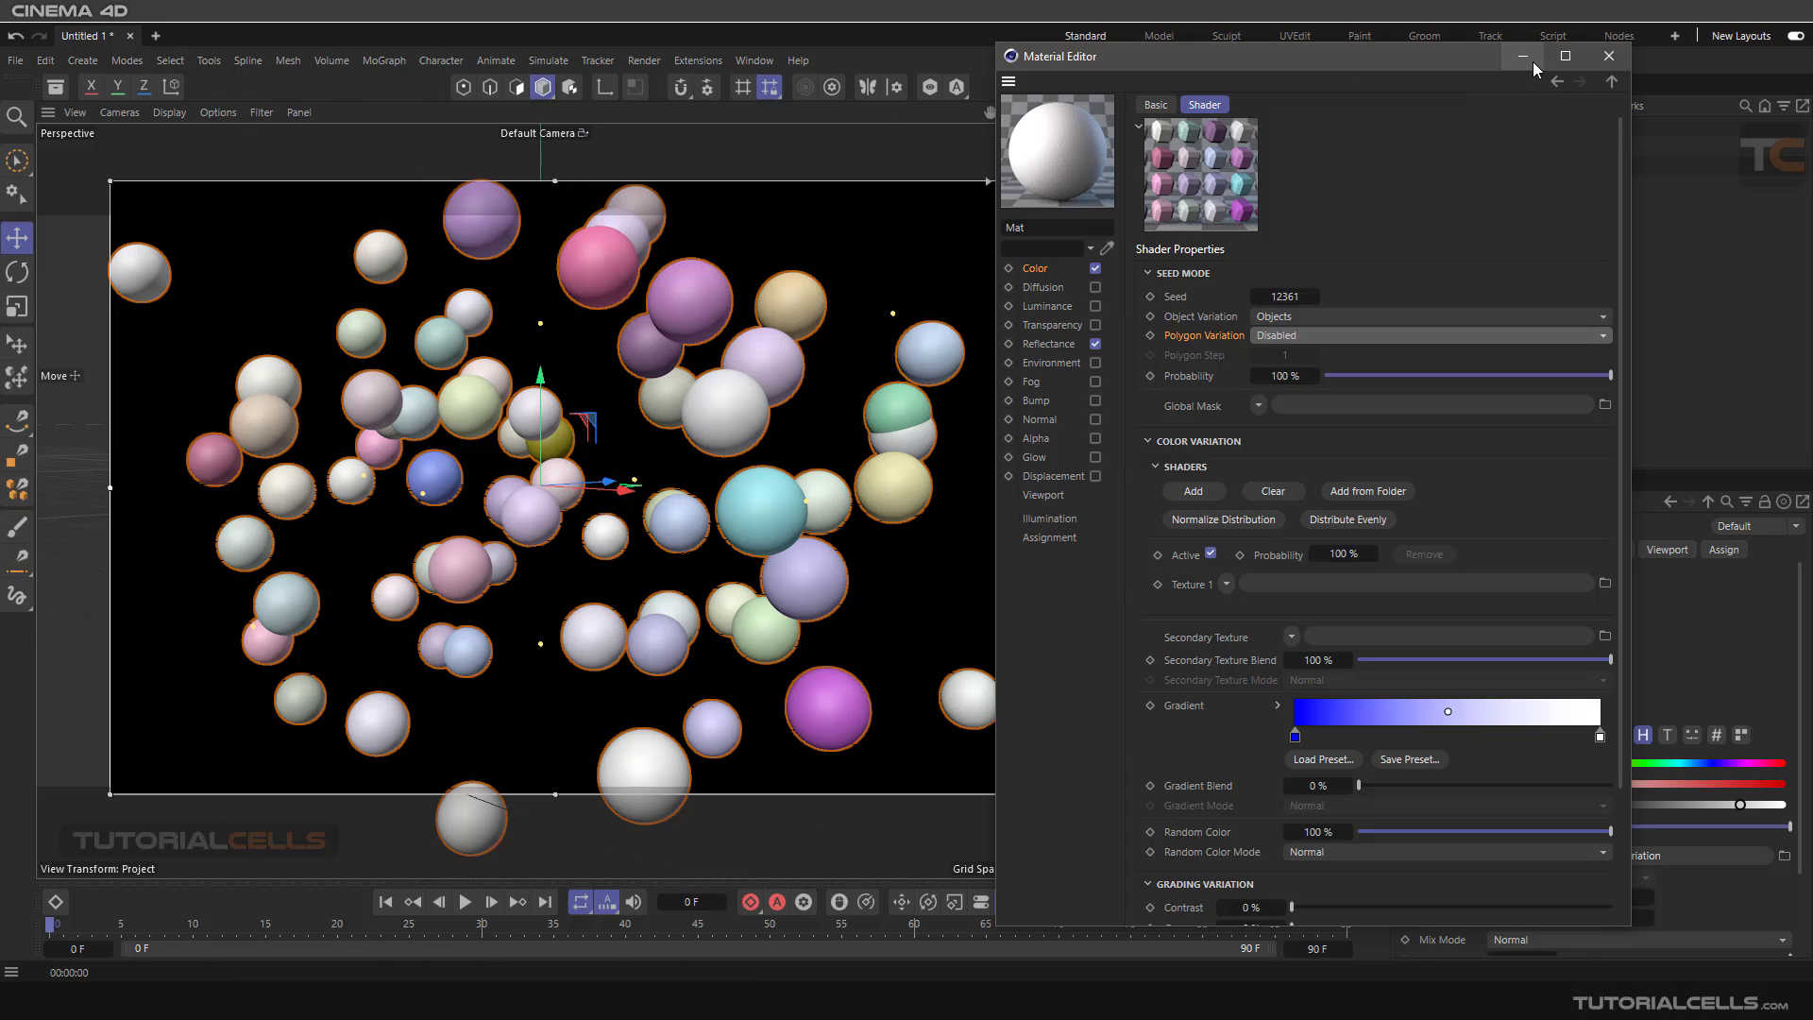
click(1606, 59)
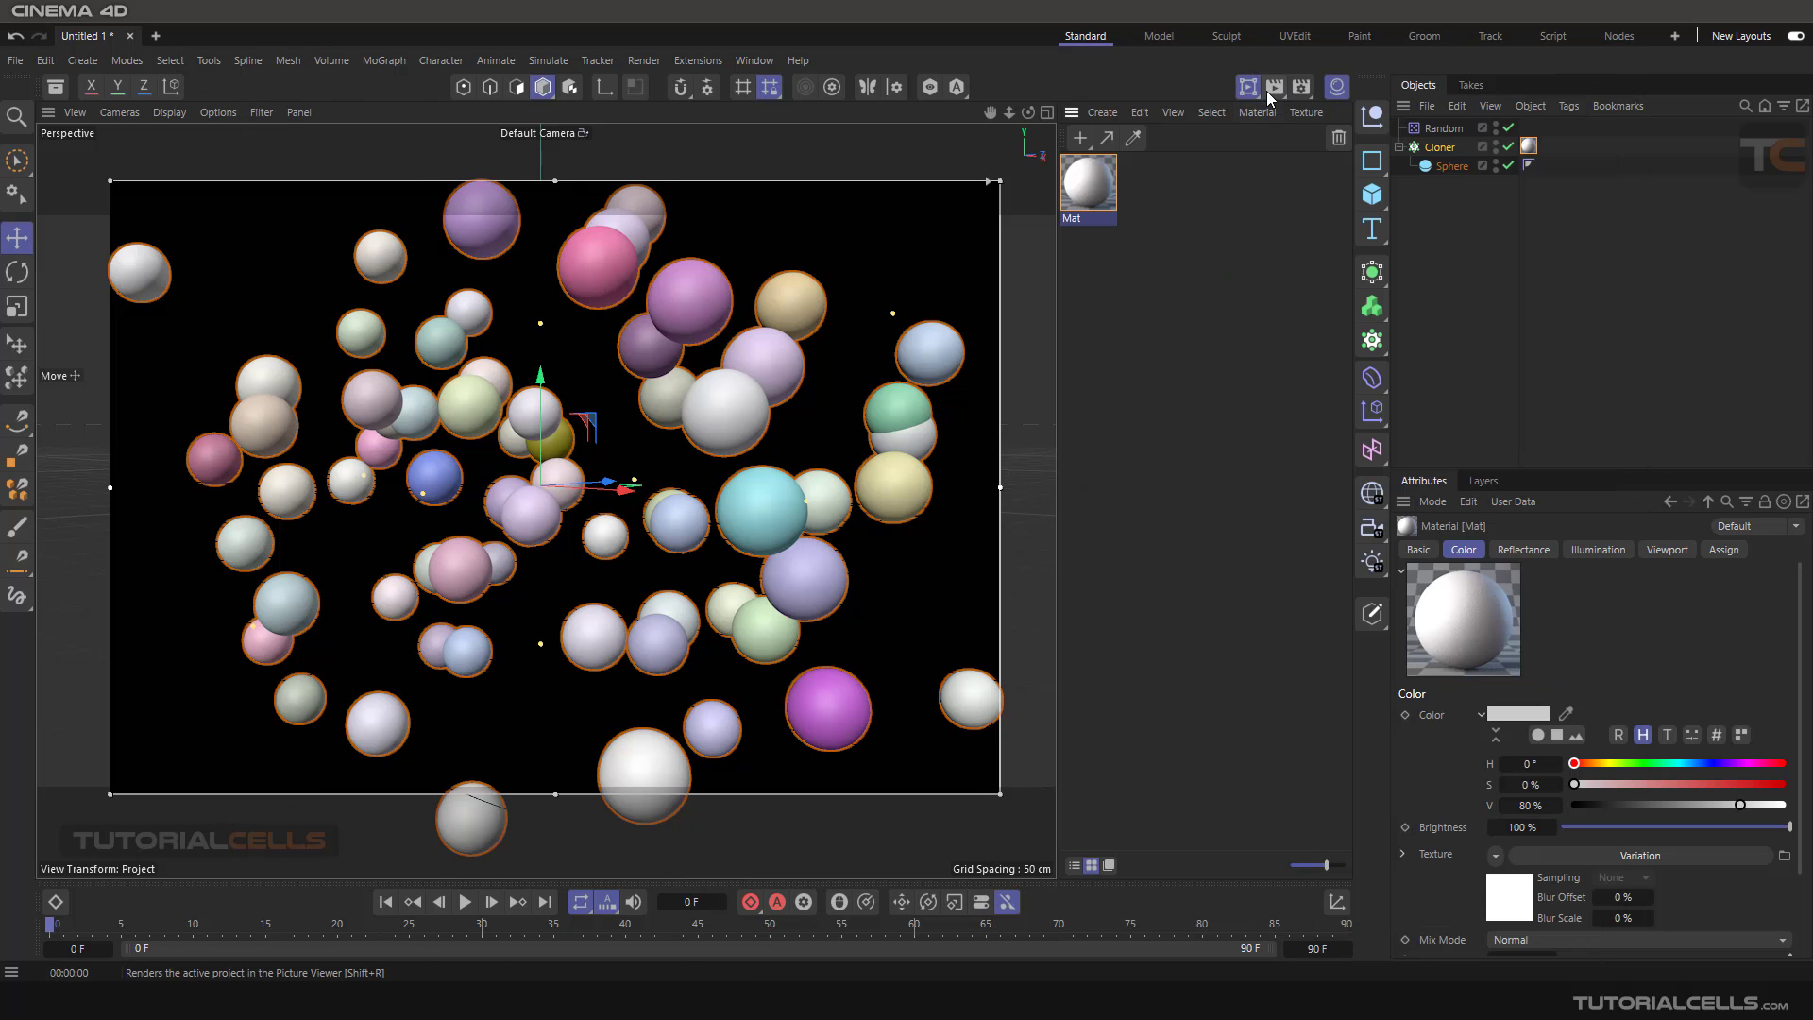
click(1248, 91)
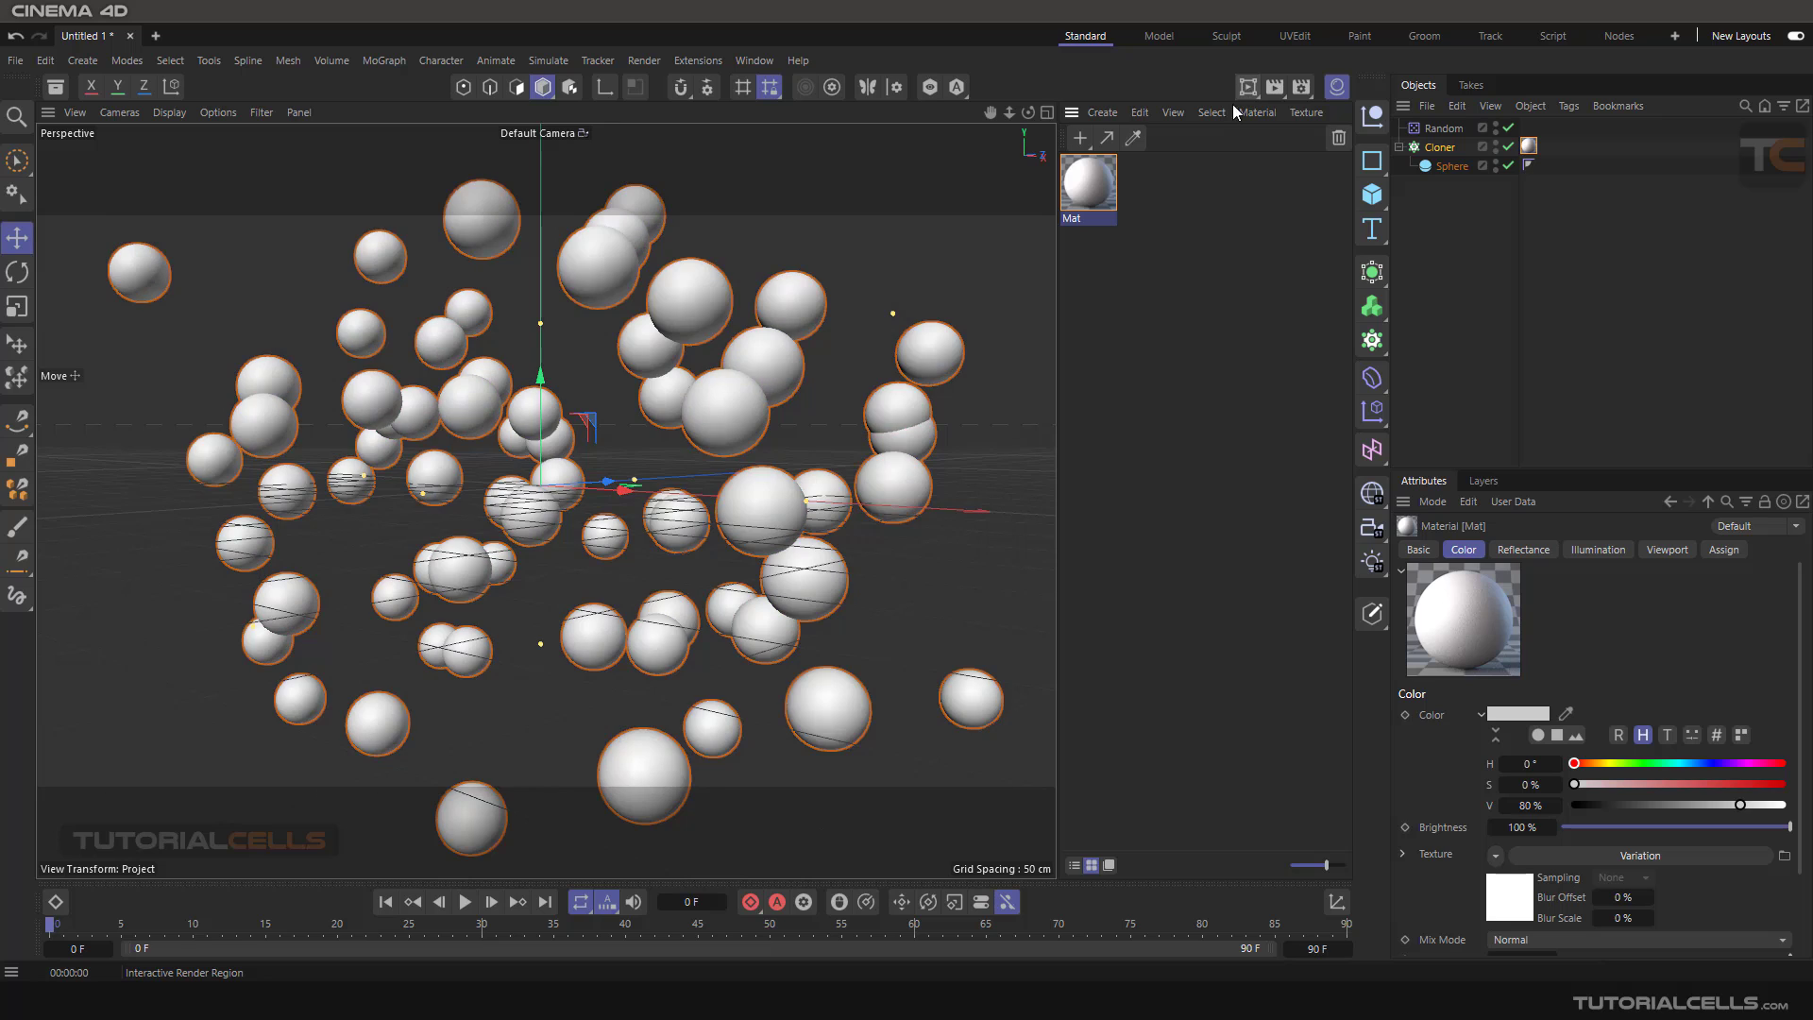
Create a new project and add a Plane object to it
click(156, 36)
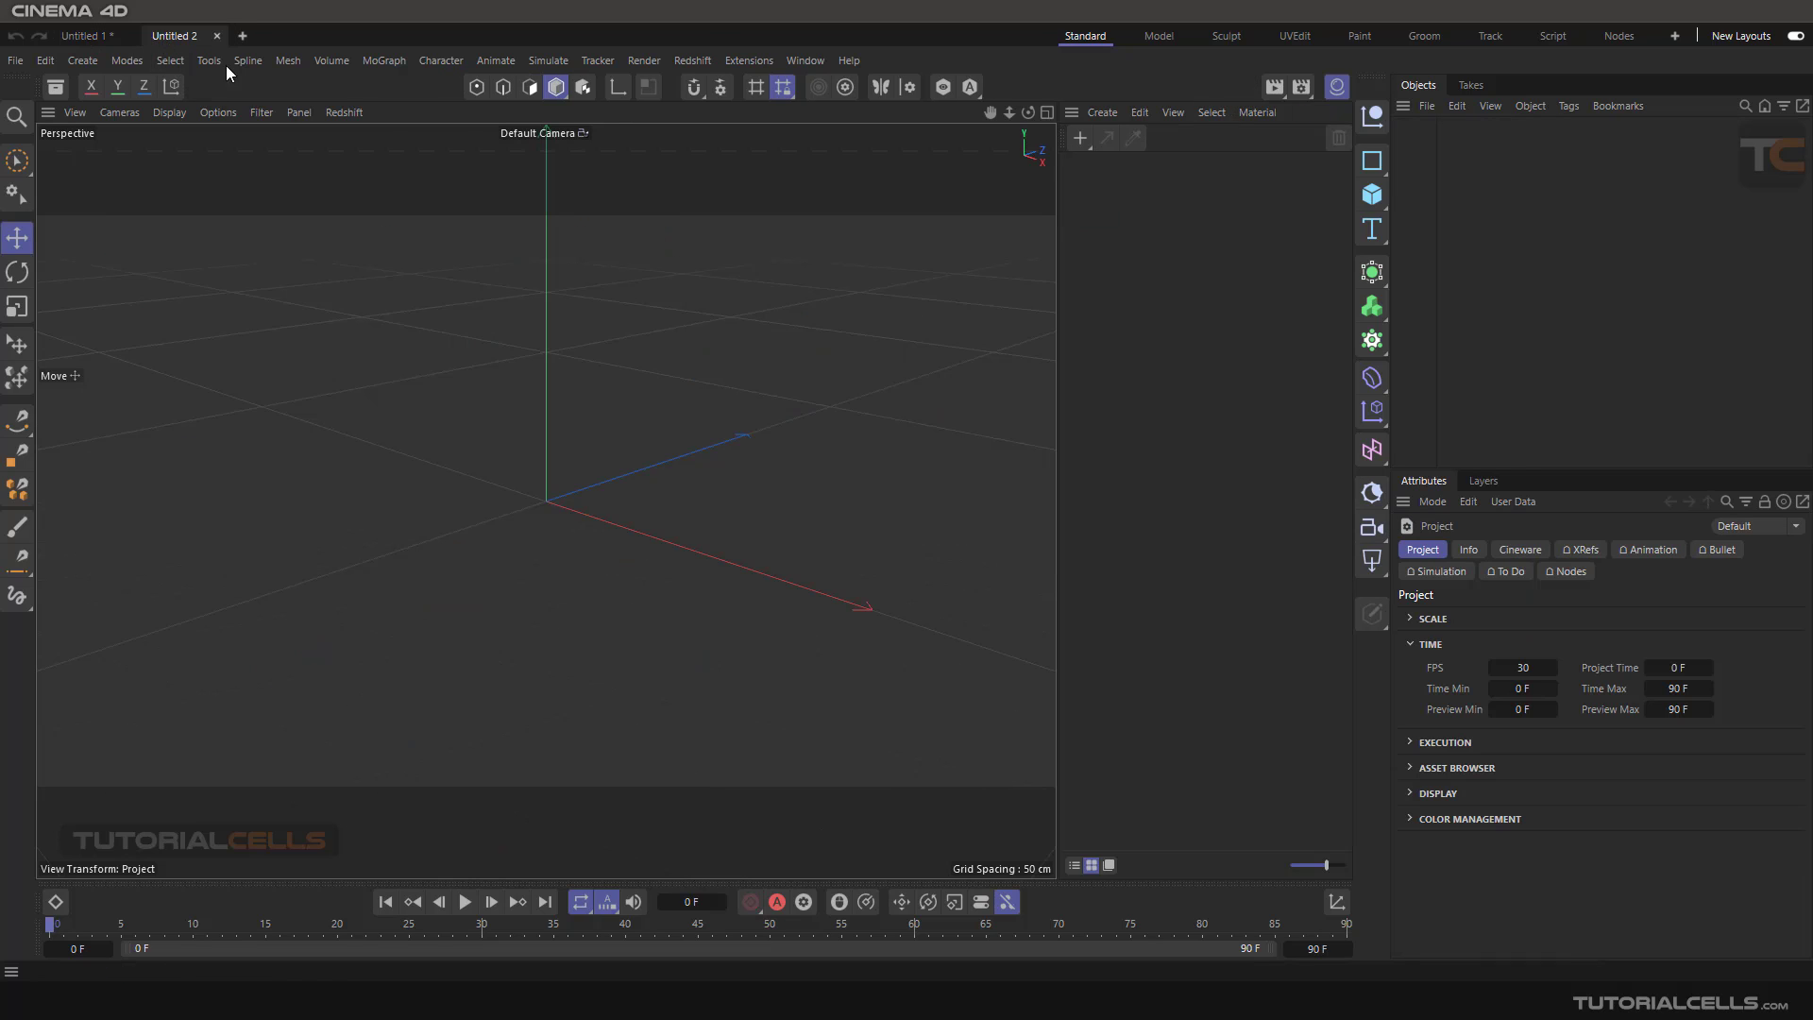
drag(1377, 200, 1437, 253)
mouse_move(549, 399)
alt+mouse_down()
mouse_move(518, 328)
mouse_move(543, 409)
mouse_move(565, 417)
alt+mouse_up()
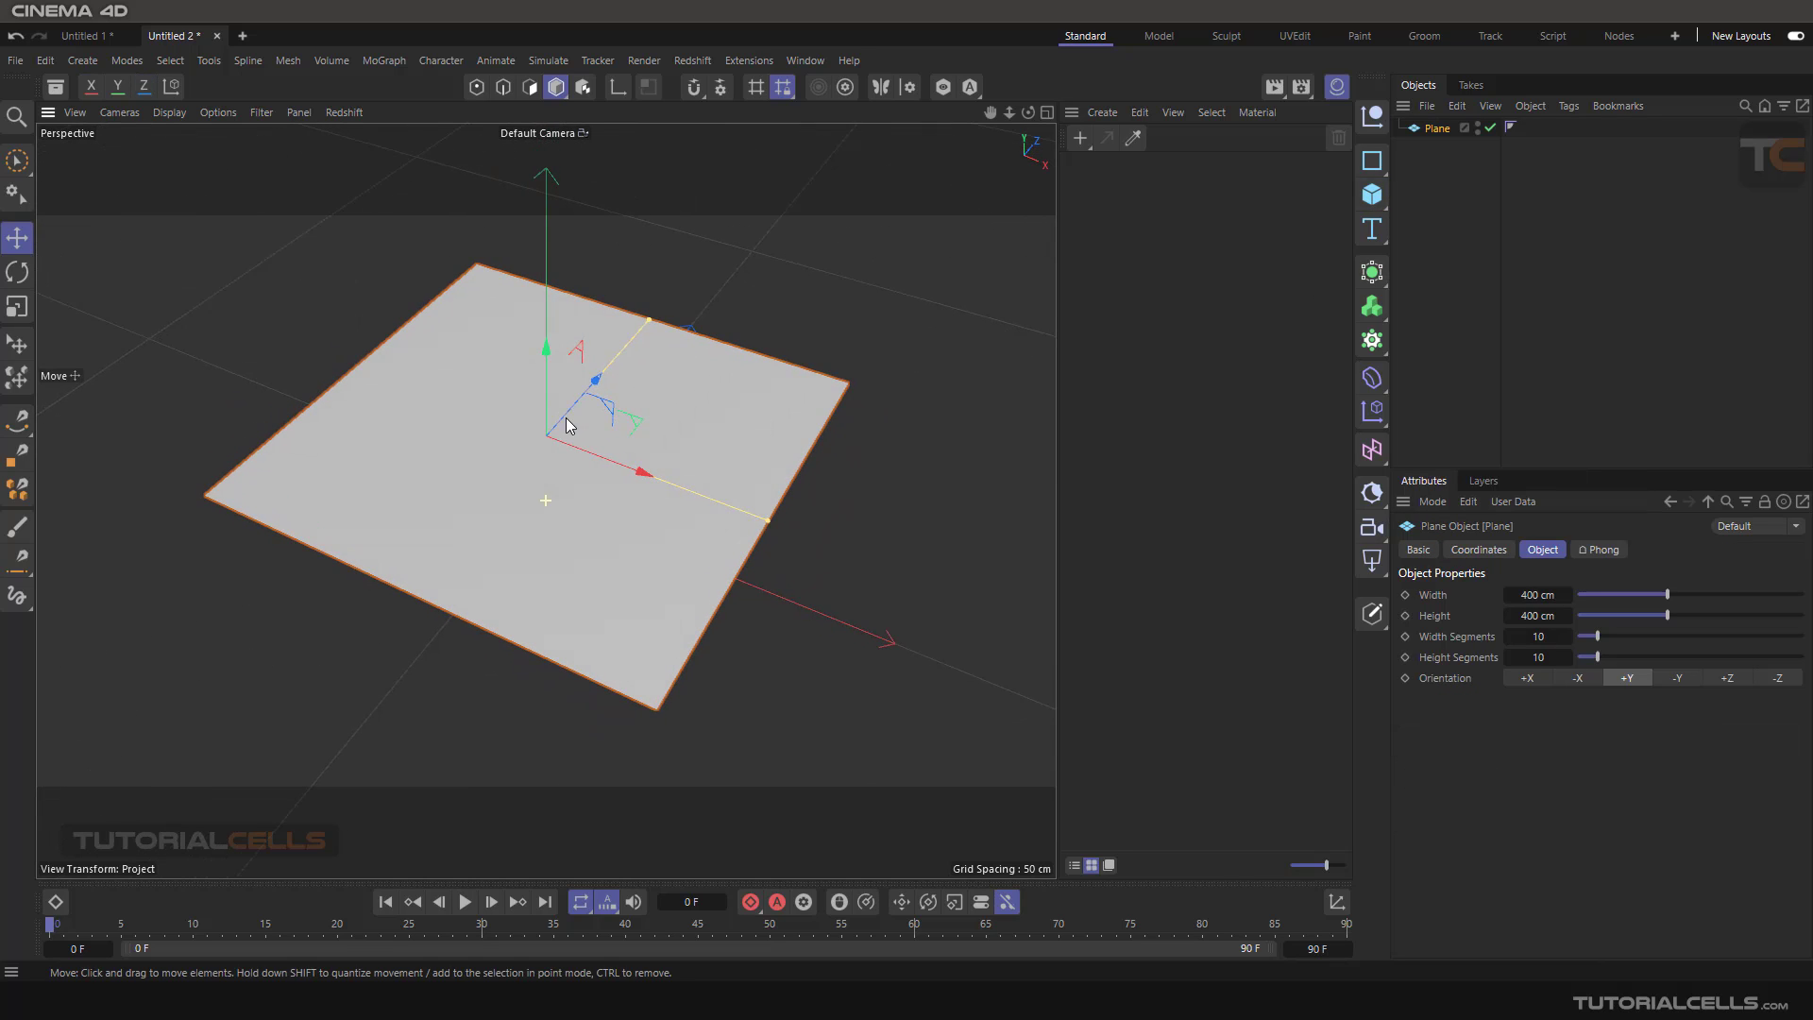
Convert the plane to an editable polygon object, inspect its polygons, and return to Model mode
click(1373, 614)
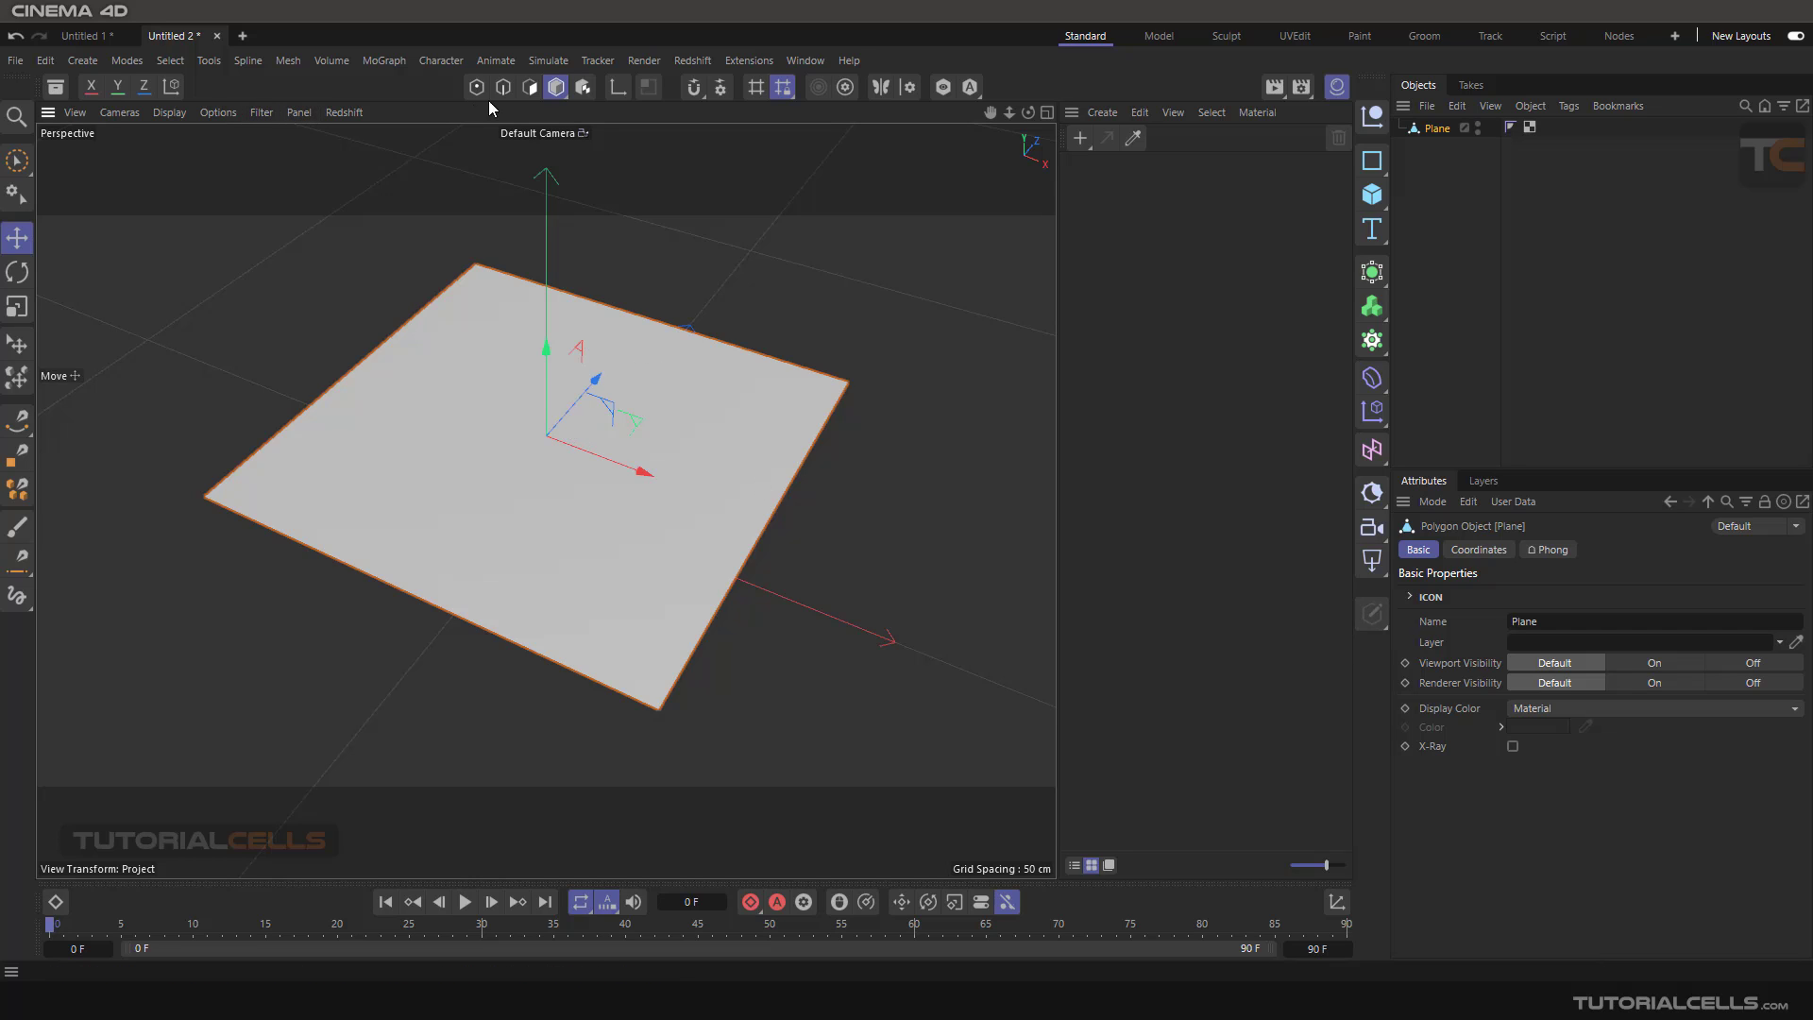
click(527, 90)
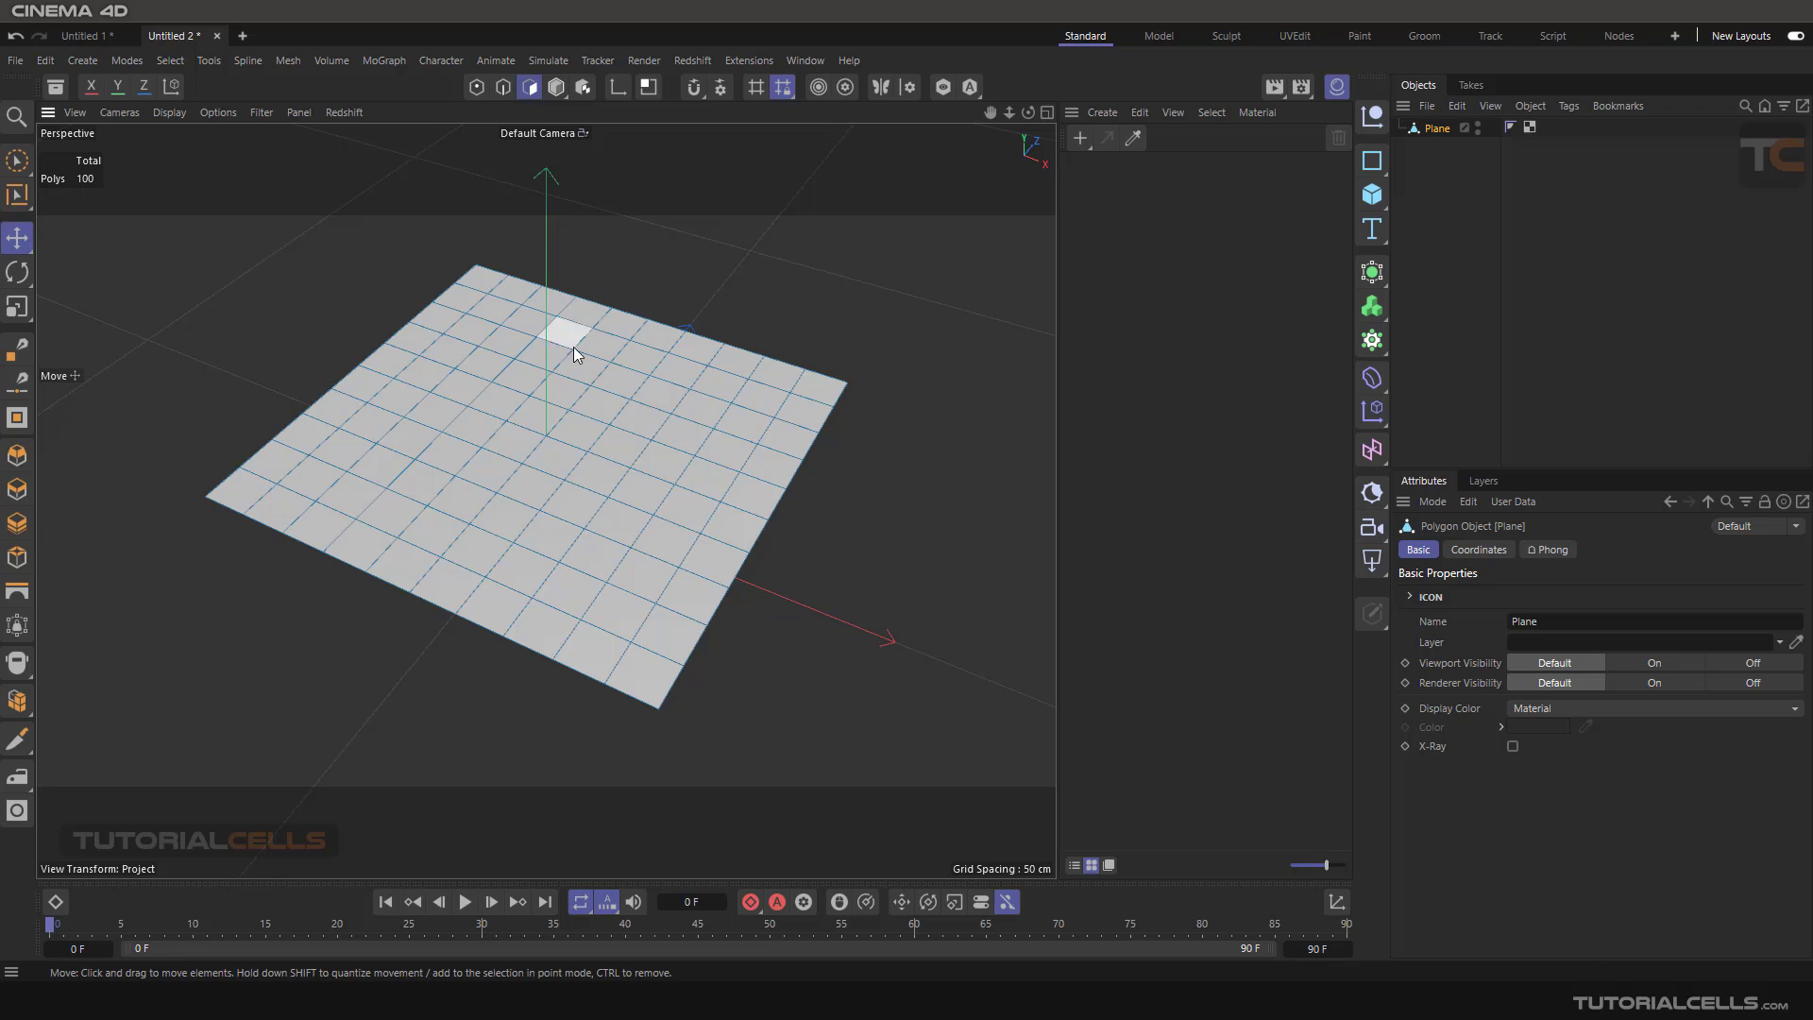
click(556, 87)
alt+drag(663, 413, 659, 434)
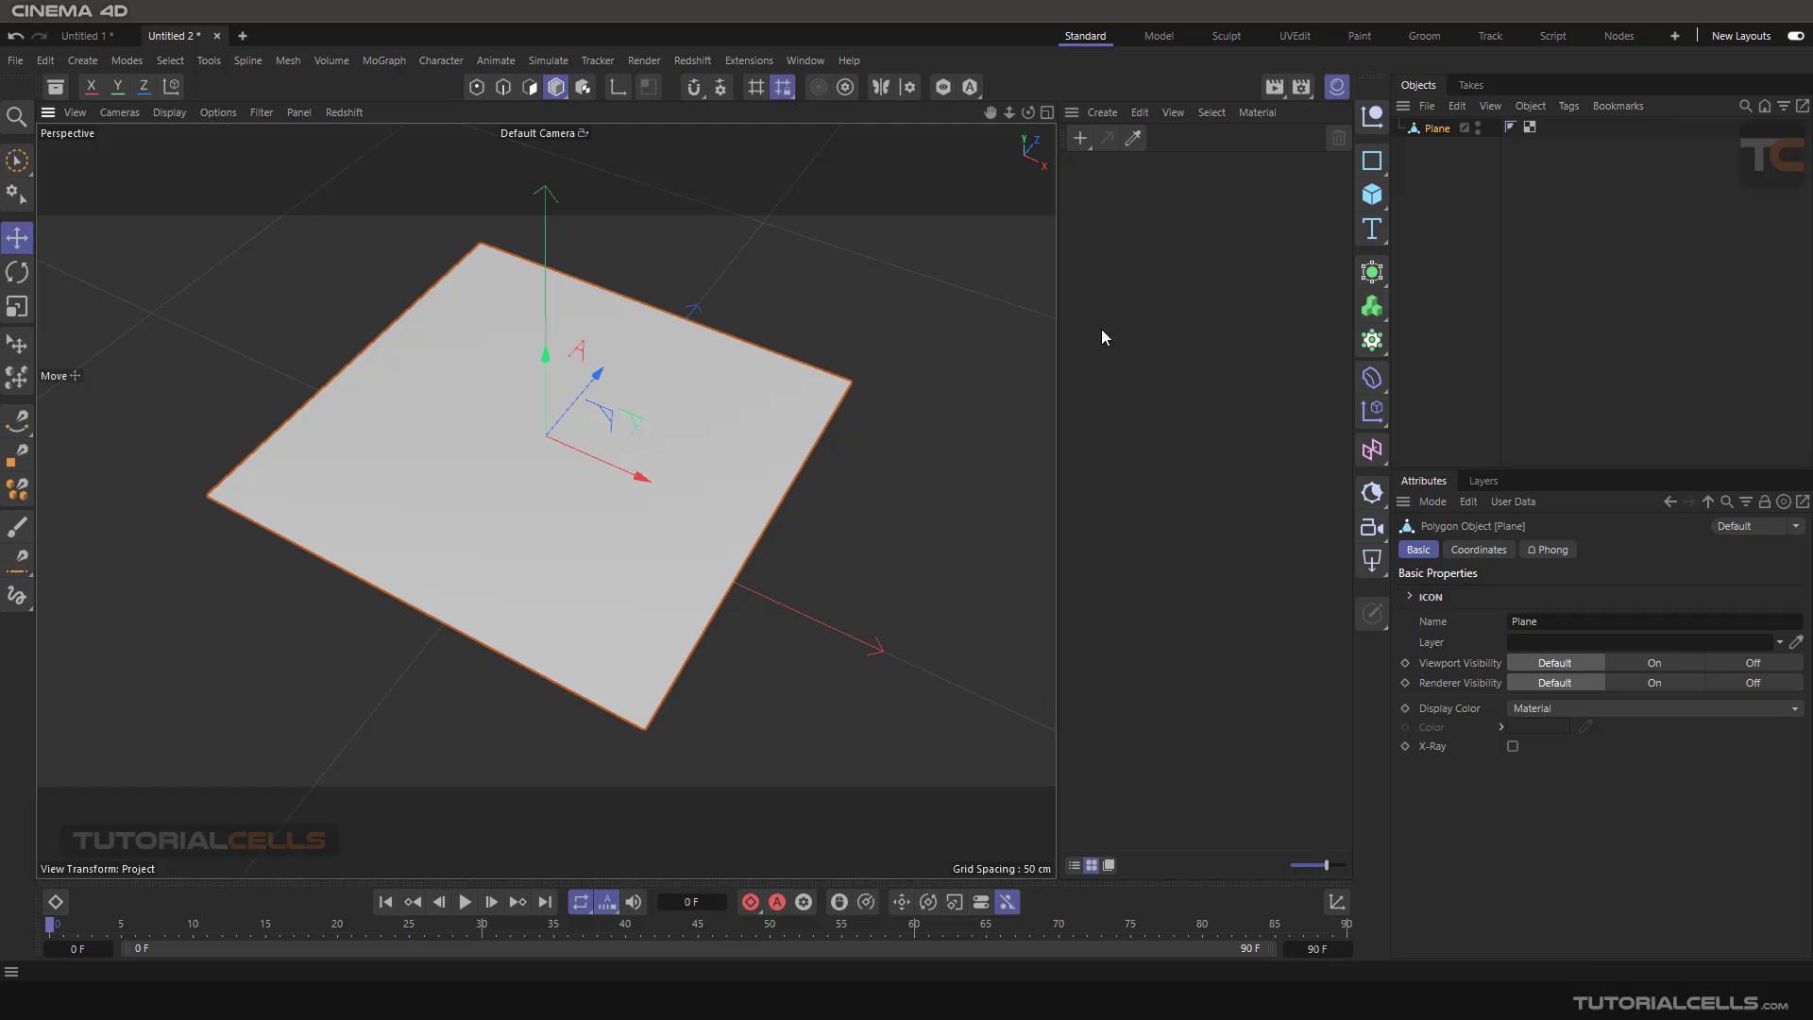
Delete the newly created Redshift material and switch the project's renderer to Standard
click(1080, 138)
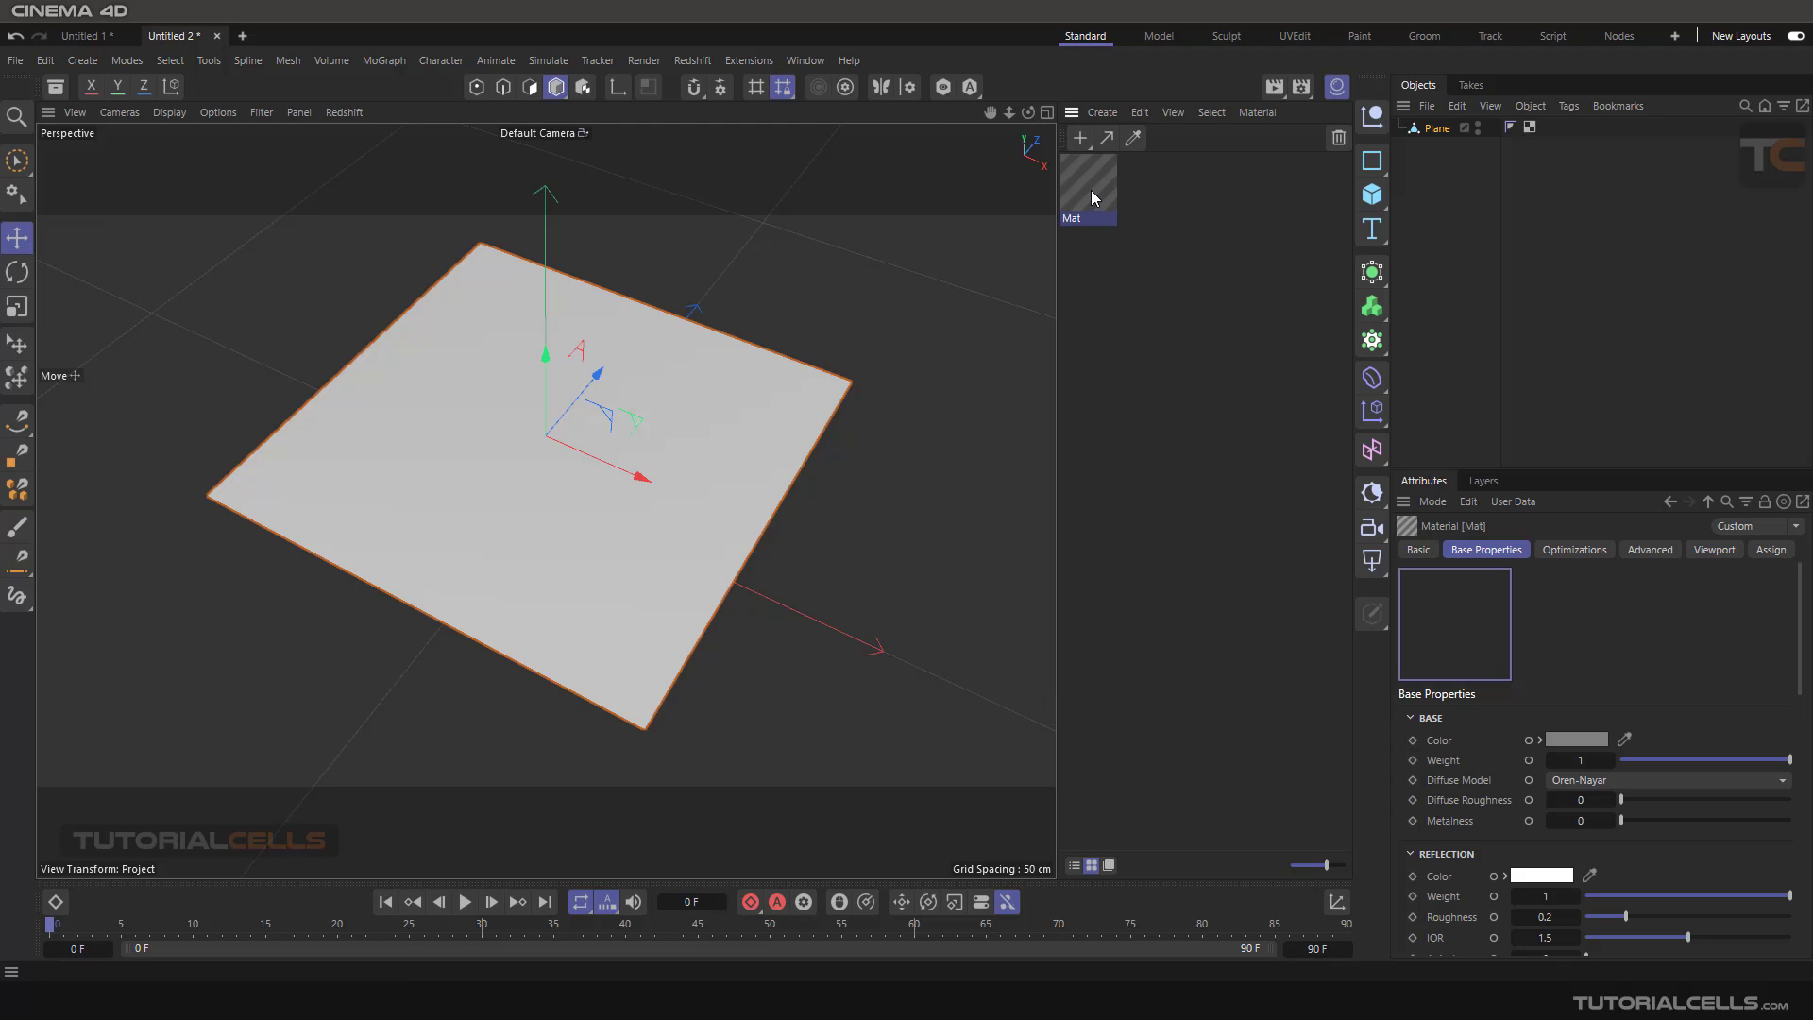
key(Delete)
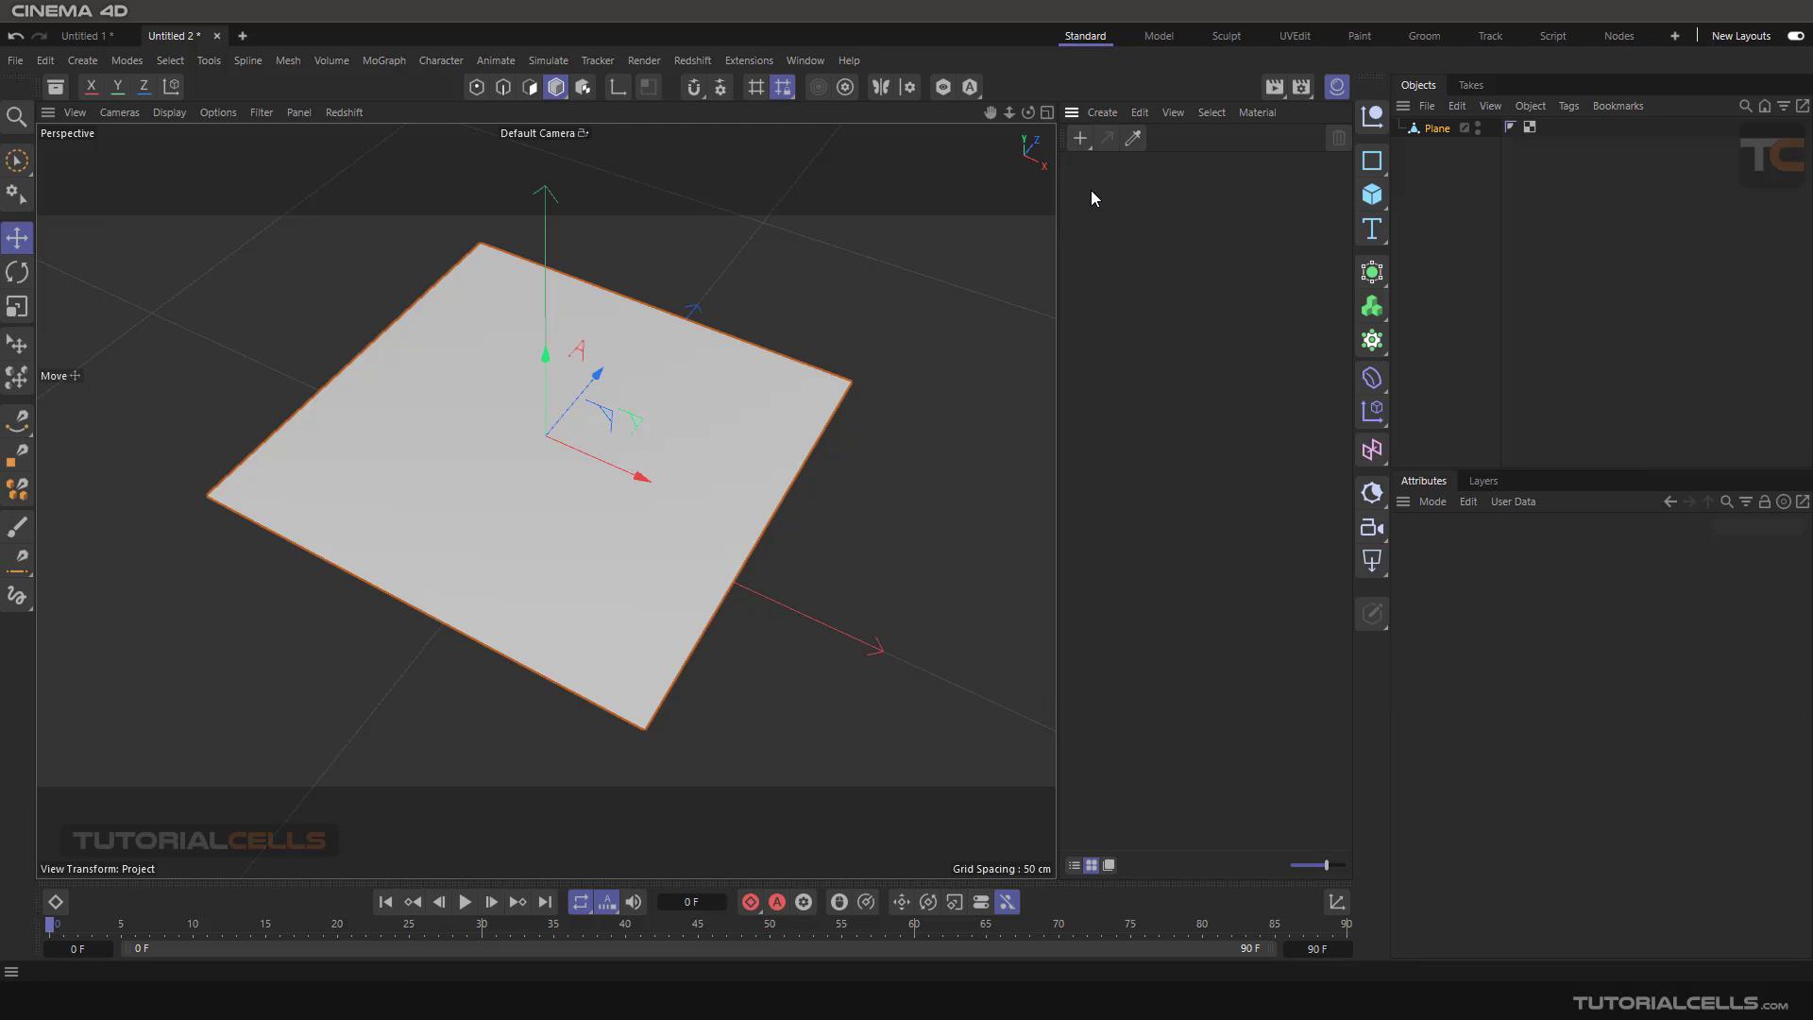
click(1300, 91)
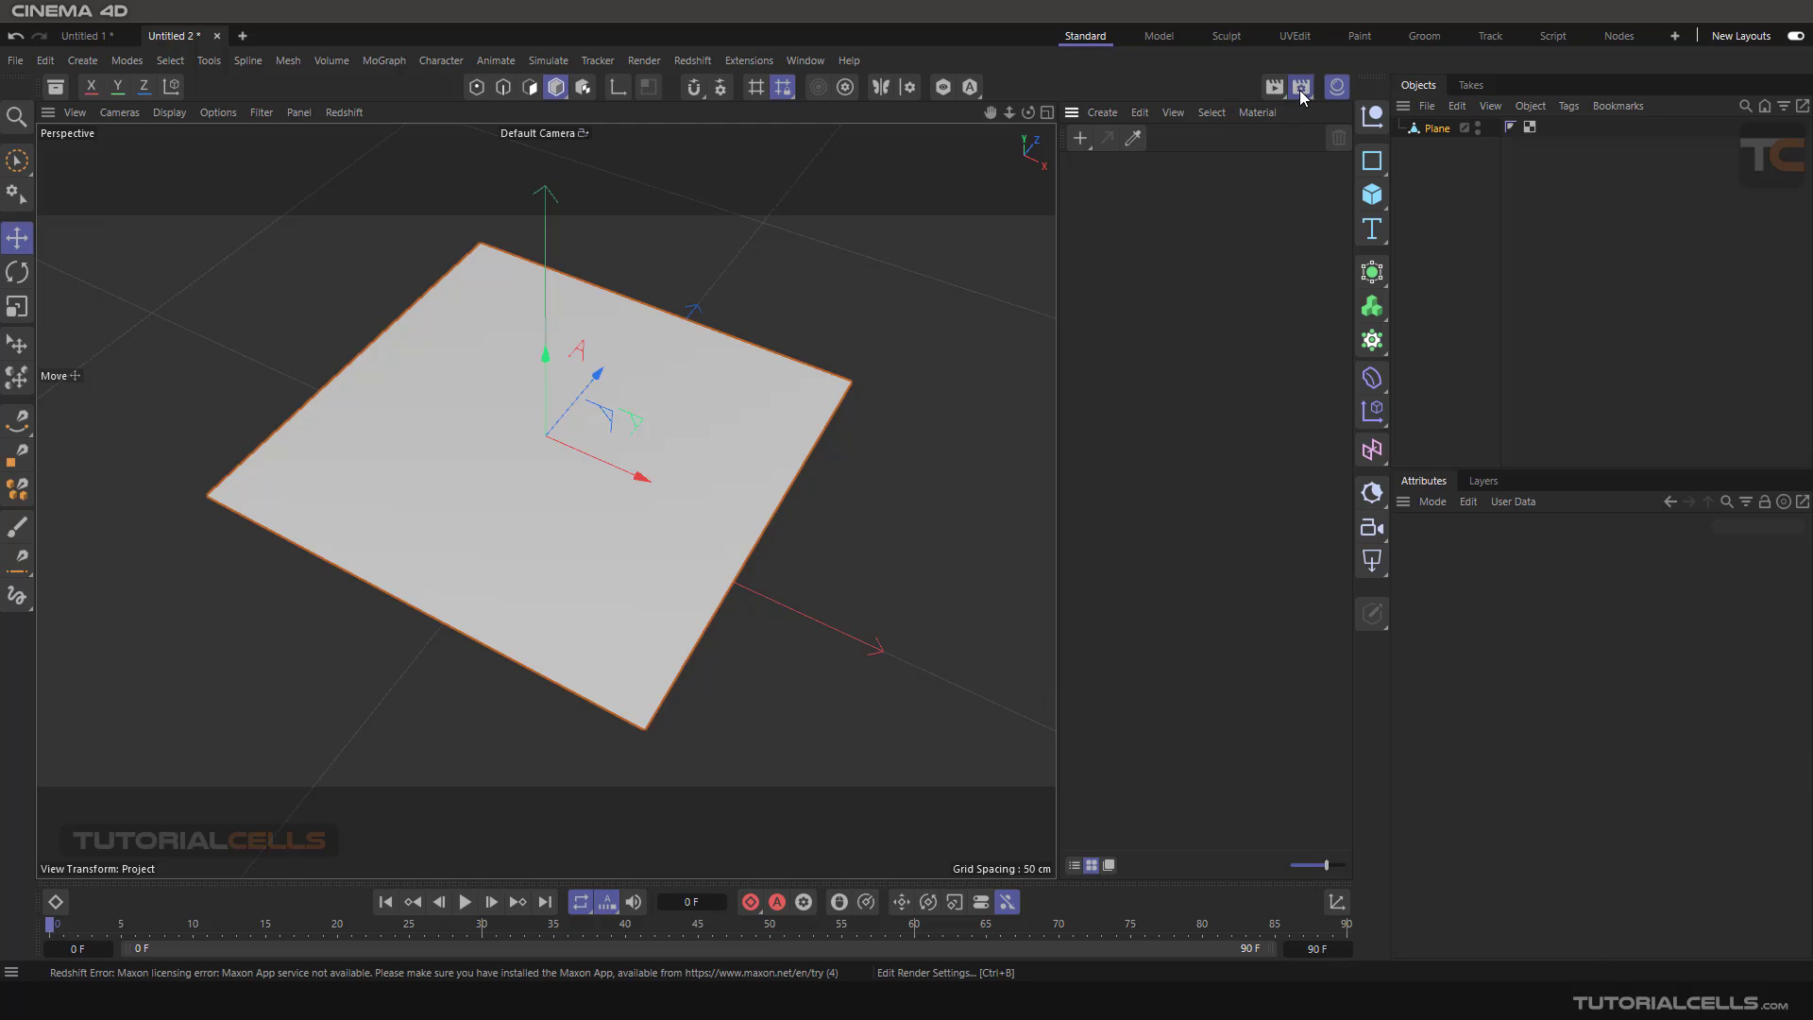
click(1301, 126)
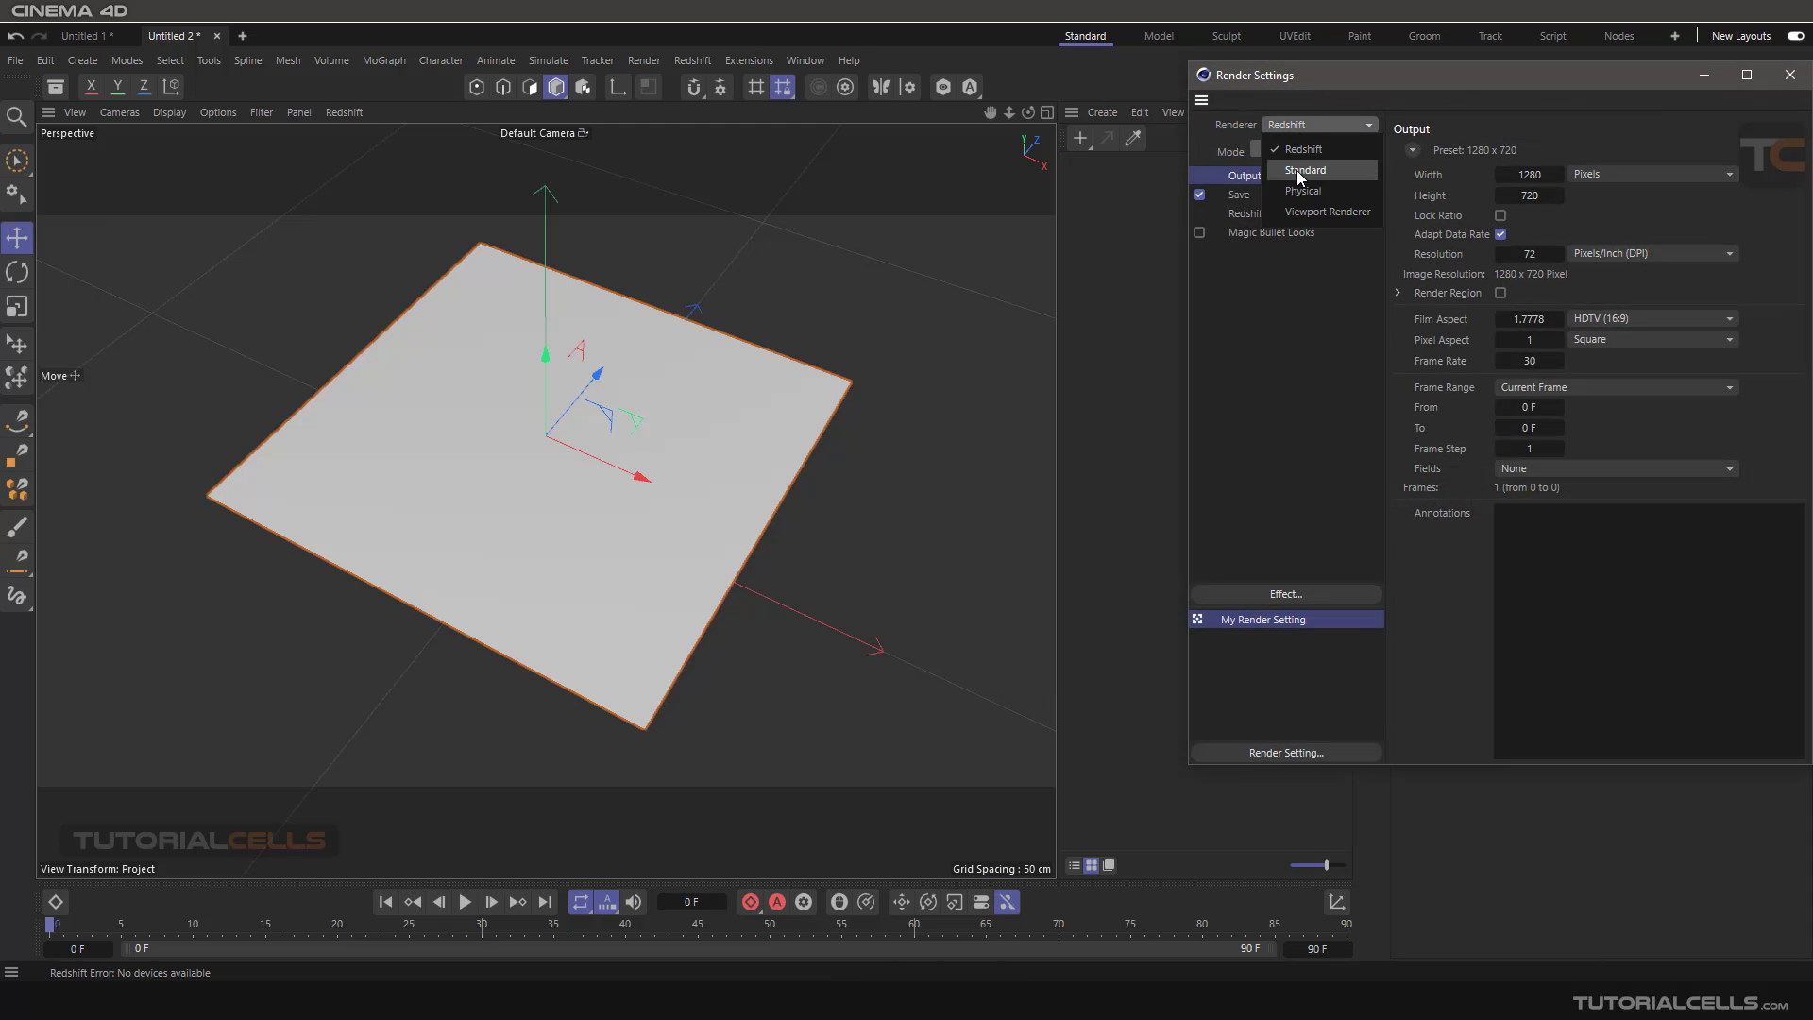
click(1299, 172)
click(1789, 75)
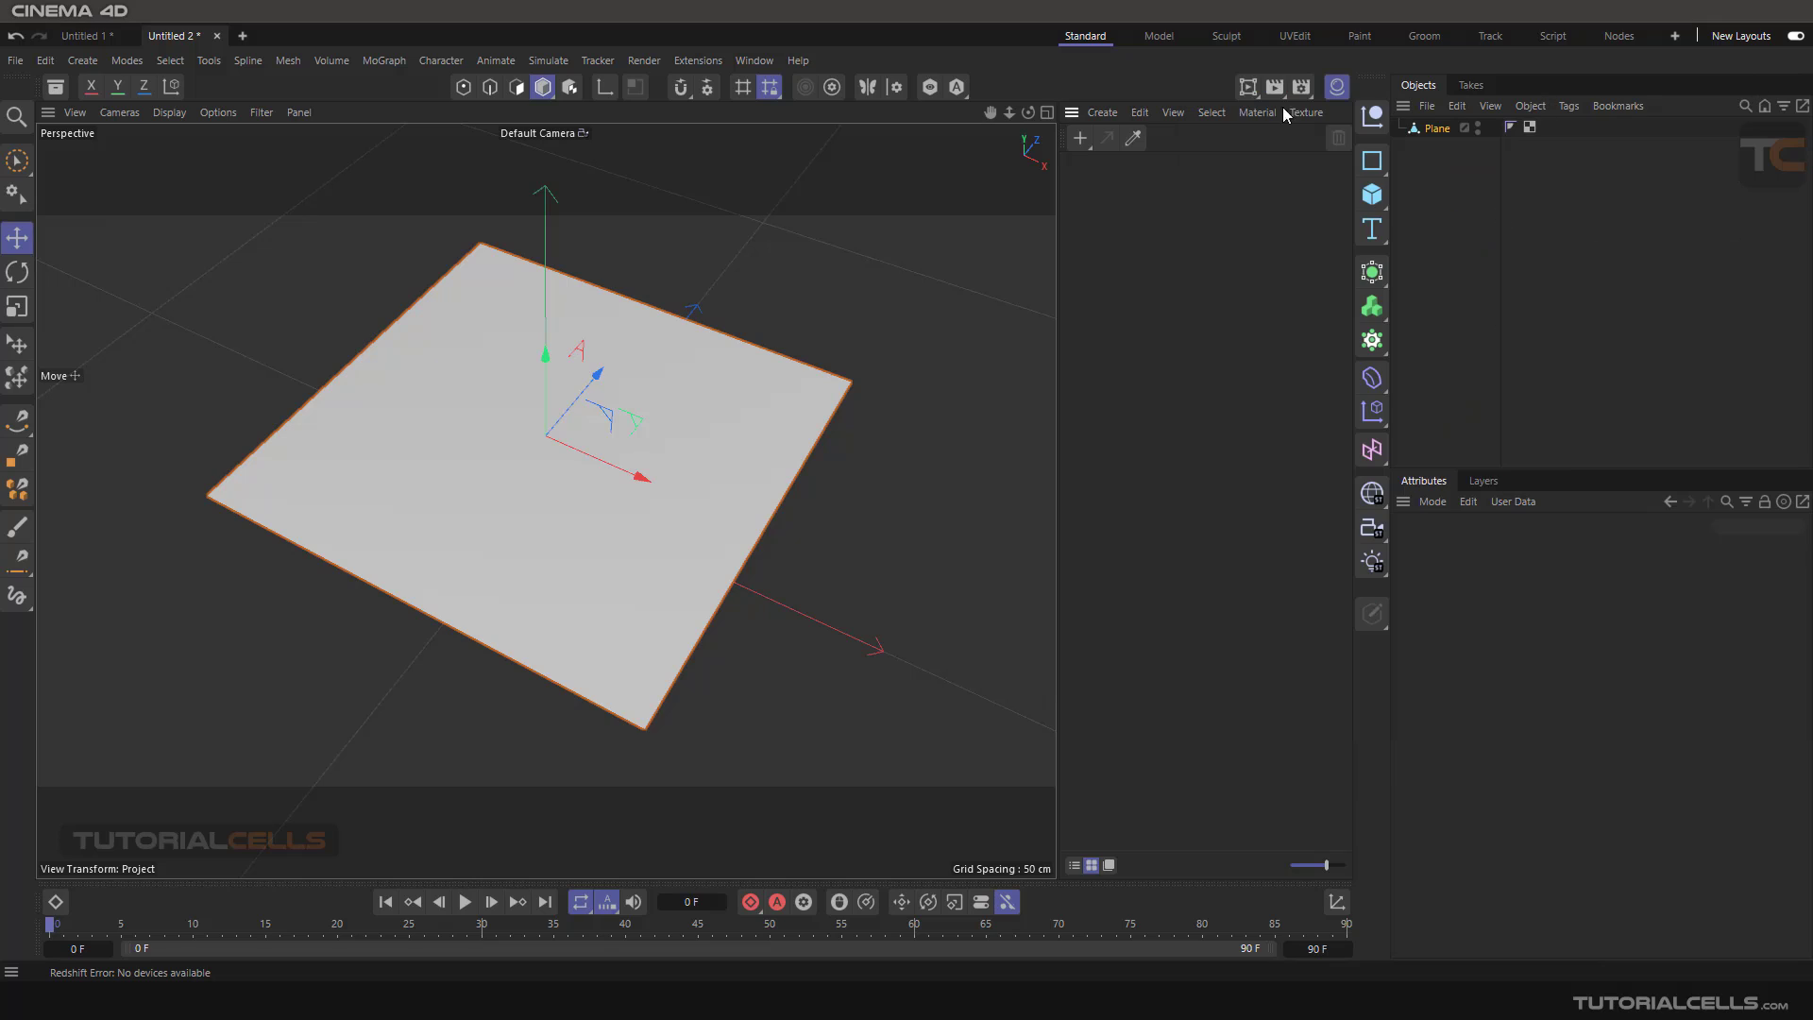
Create a new standard material and apply it to the plane
click(1078, 141)
click(1081, 142)
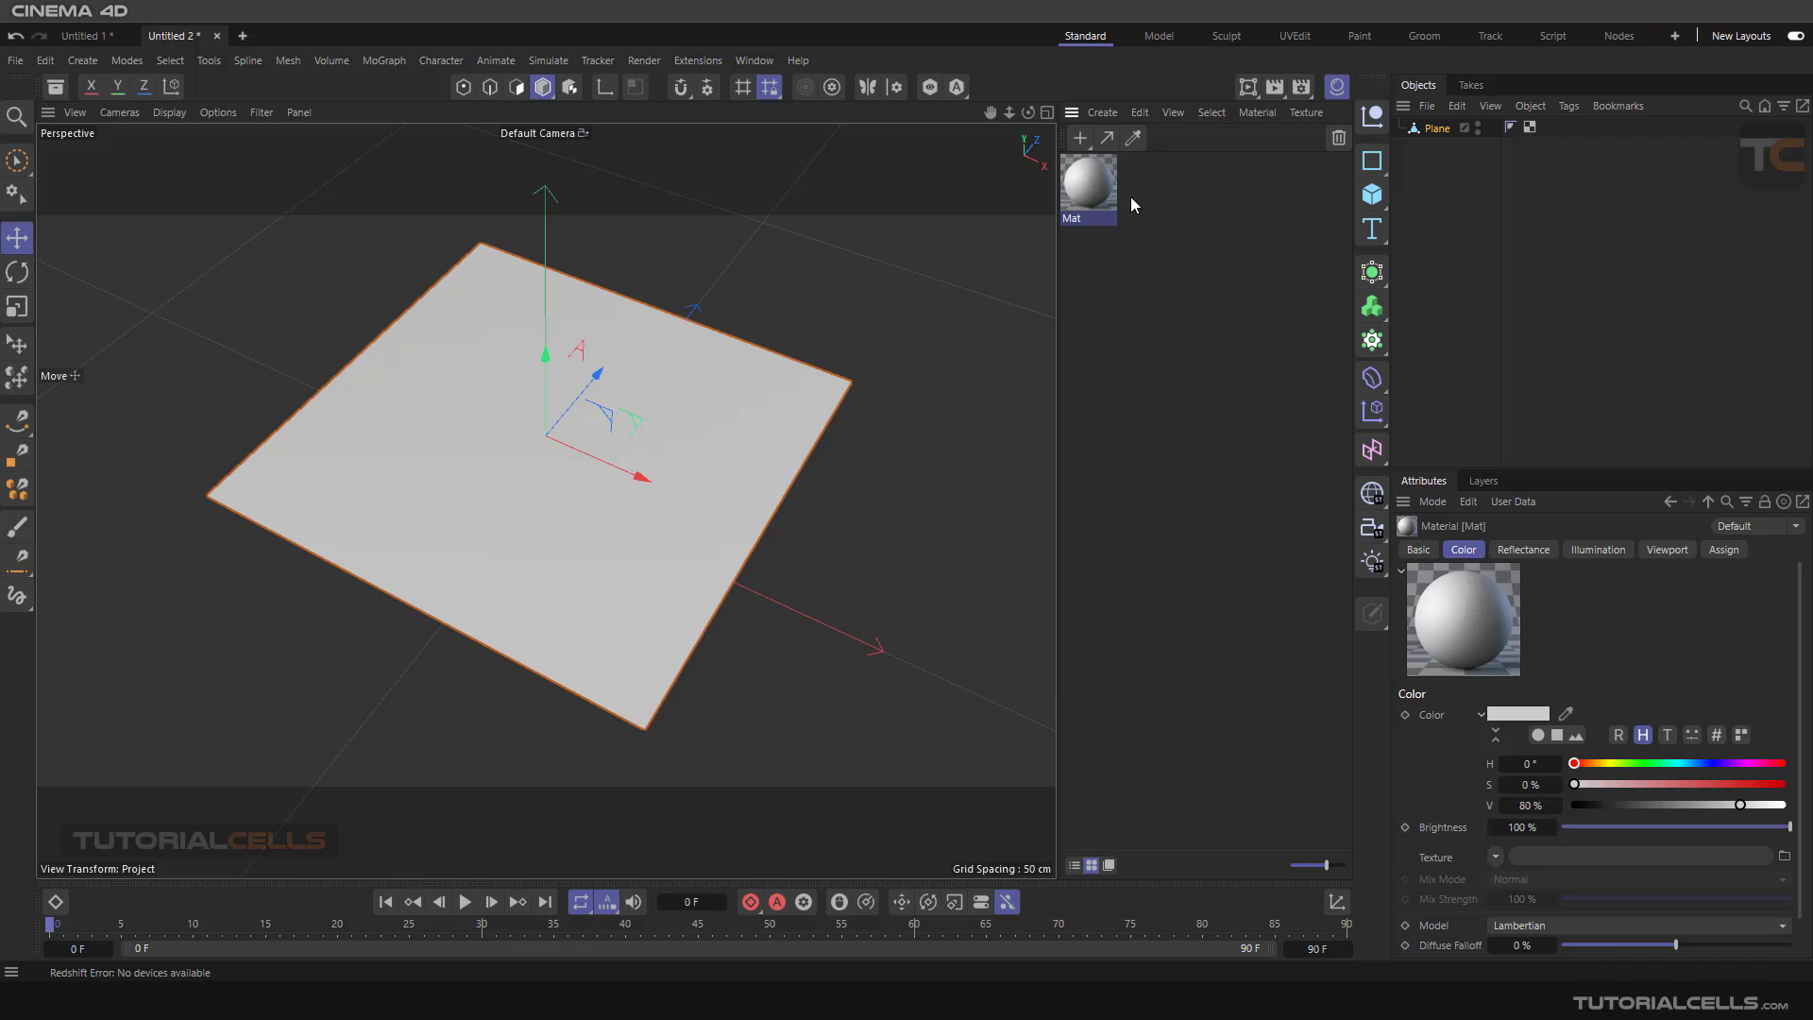
drag(1095, 188, 1425, 127)
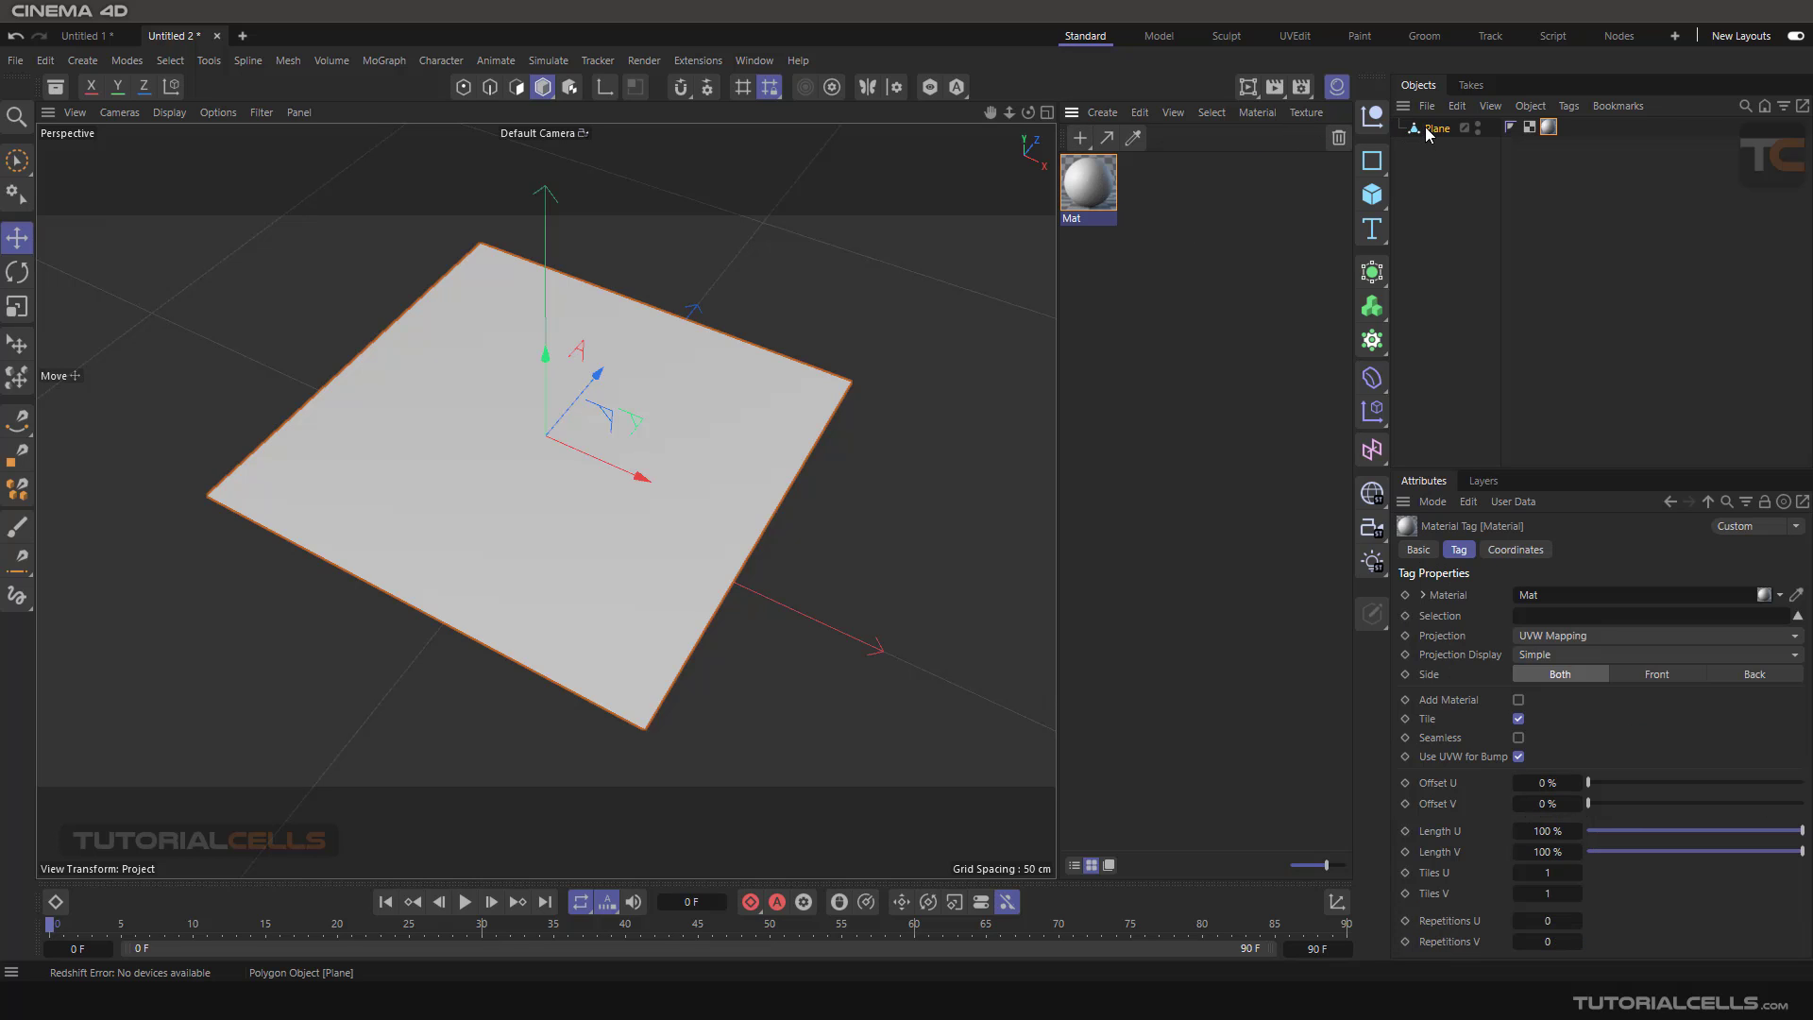
Load the Variation effect shader into the plane material's color texture and open its properties
double_click(1099, 172)
drag(1182, 113, 1084, 73)
click(1236, 290)
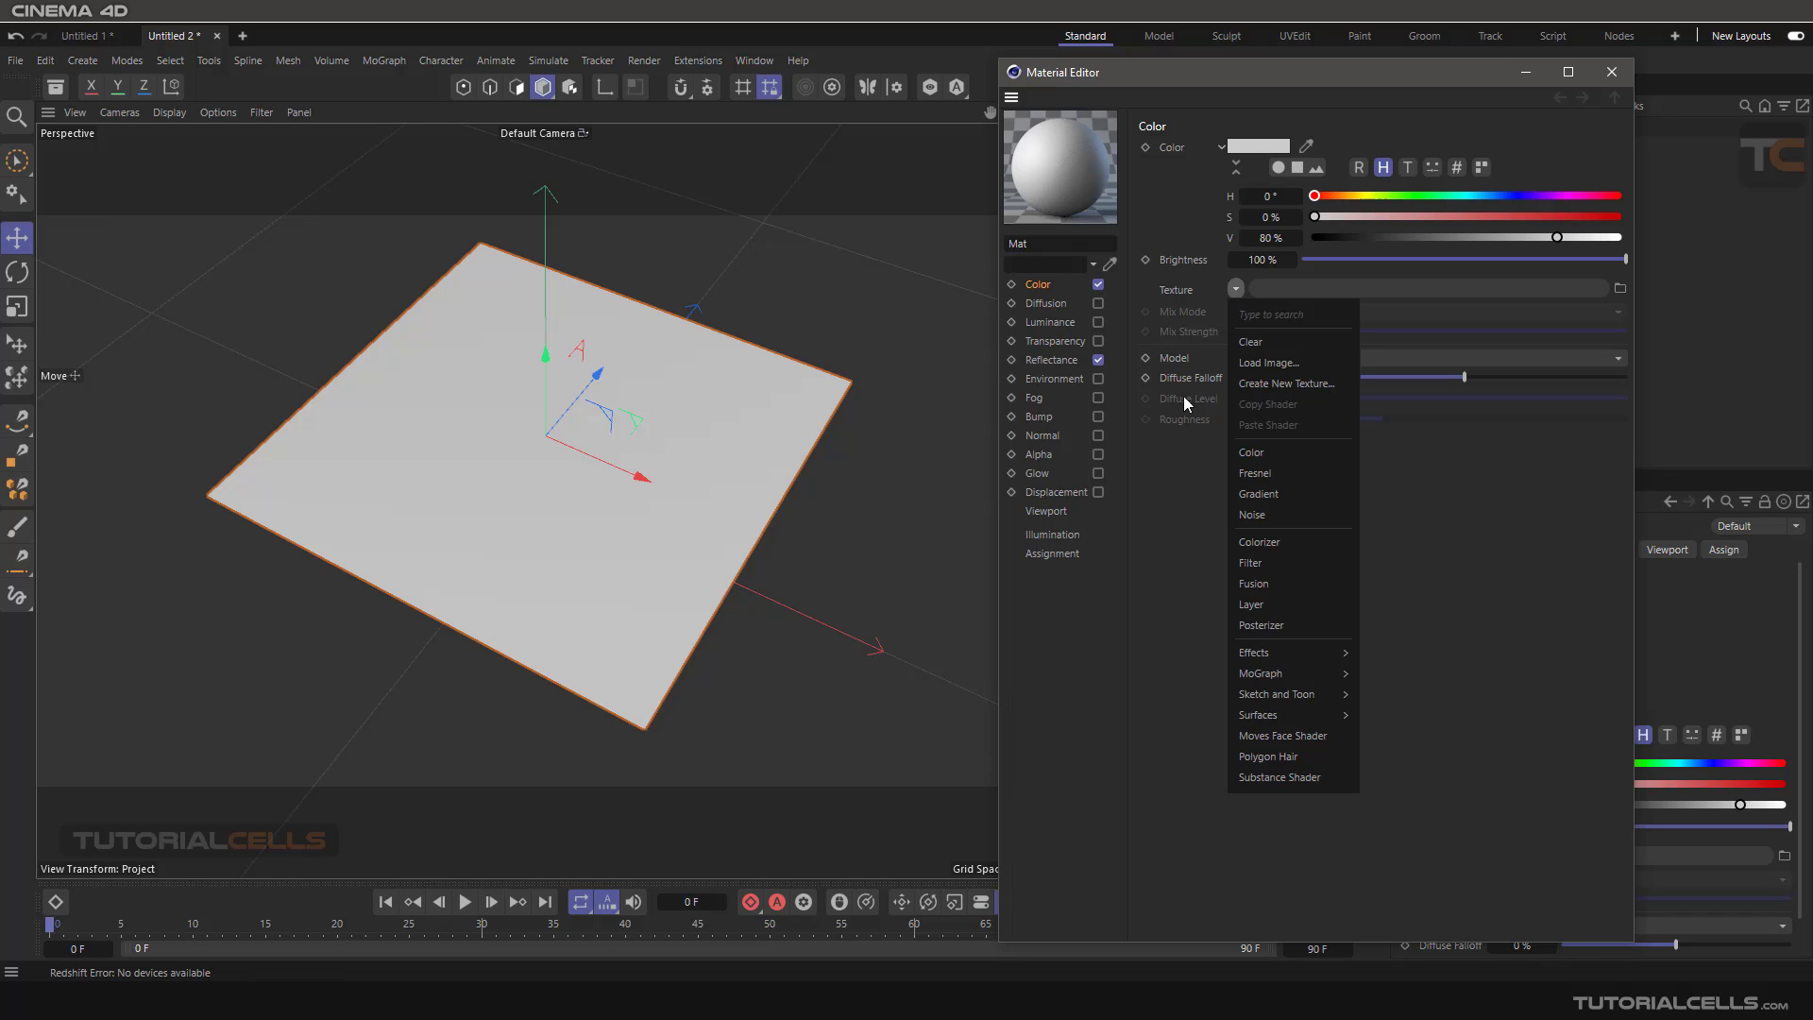
mouse_move(1256, 652)
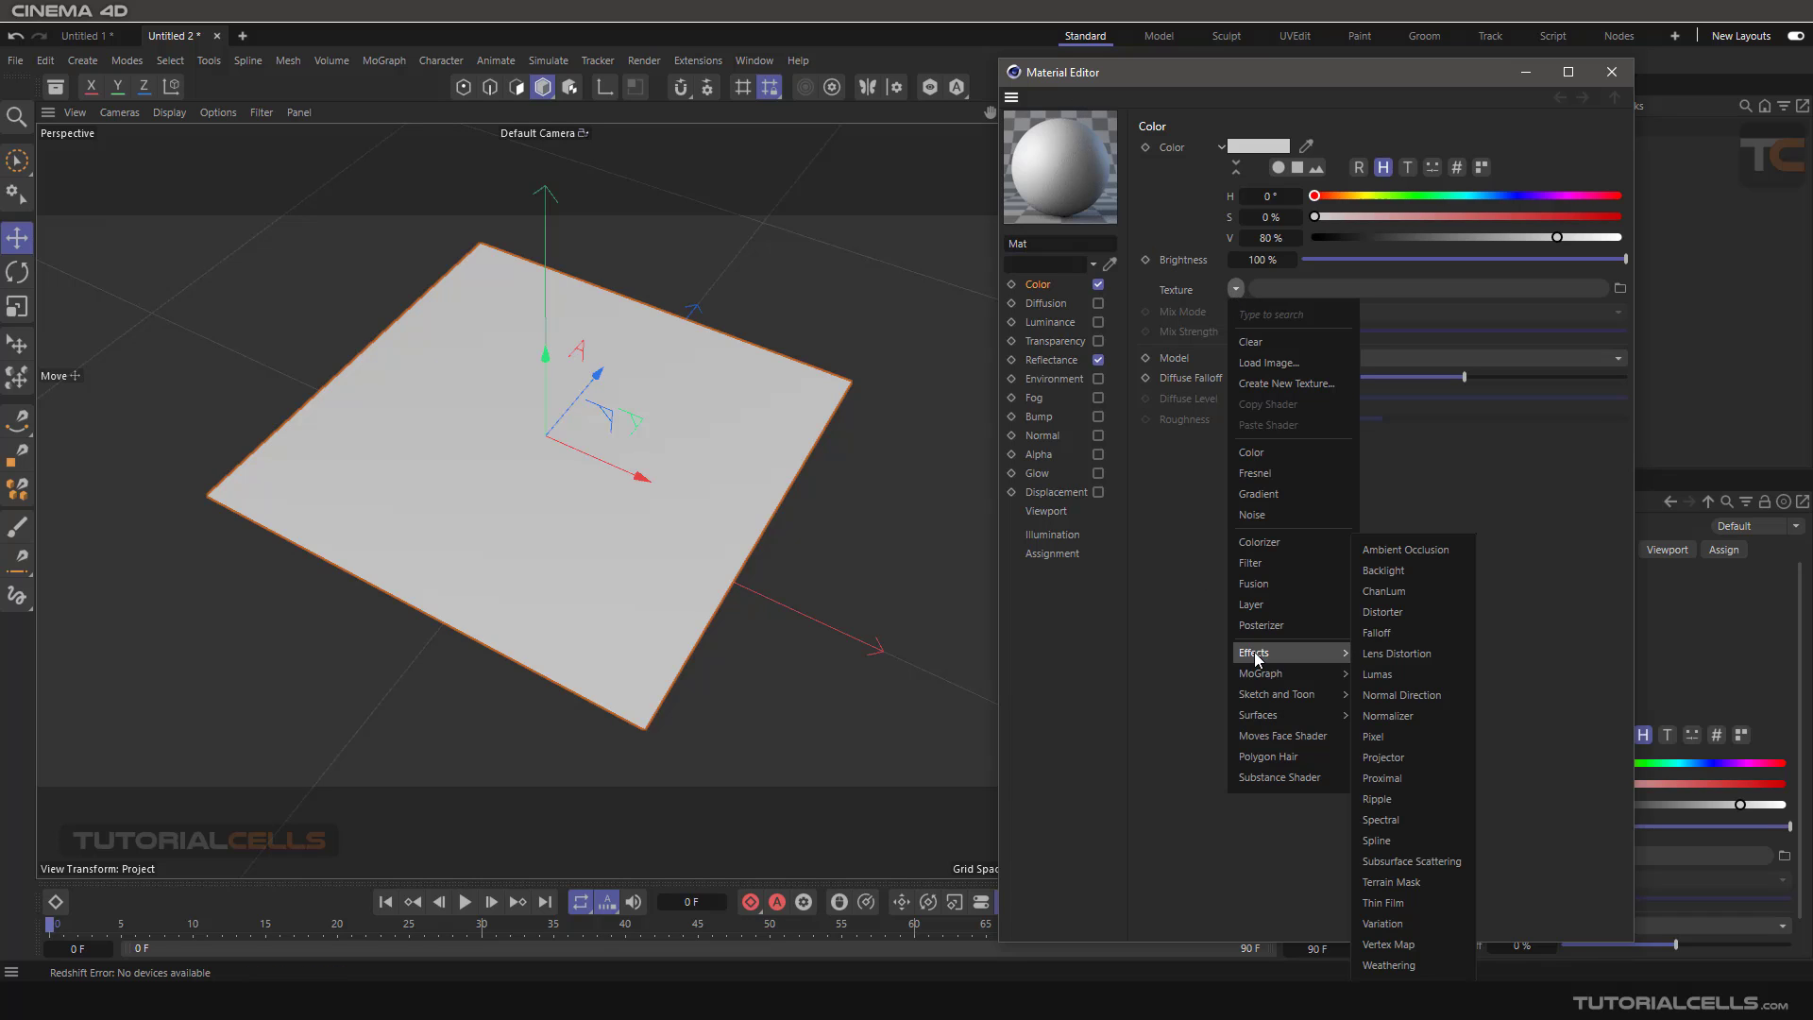
click(1407, 924)
click(1381, 289)
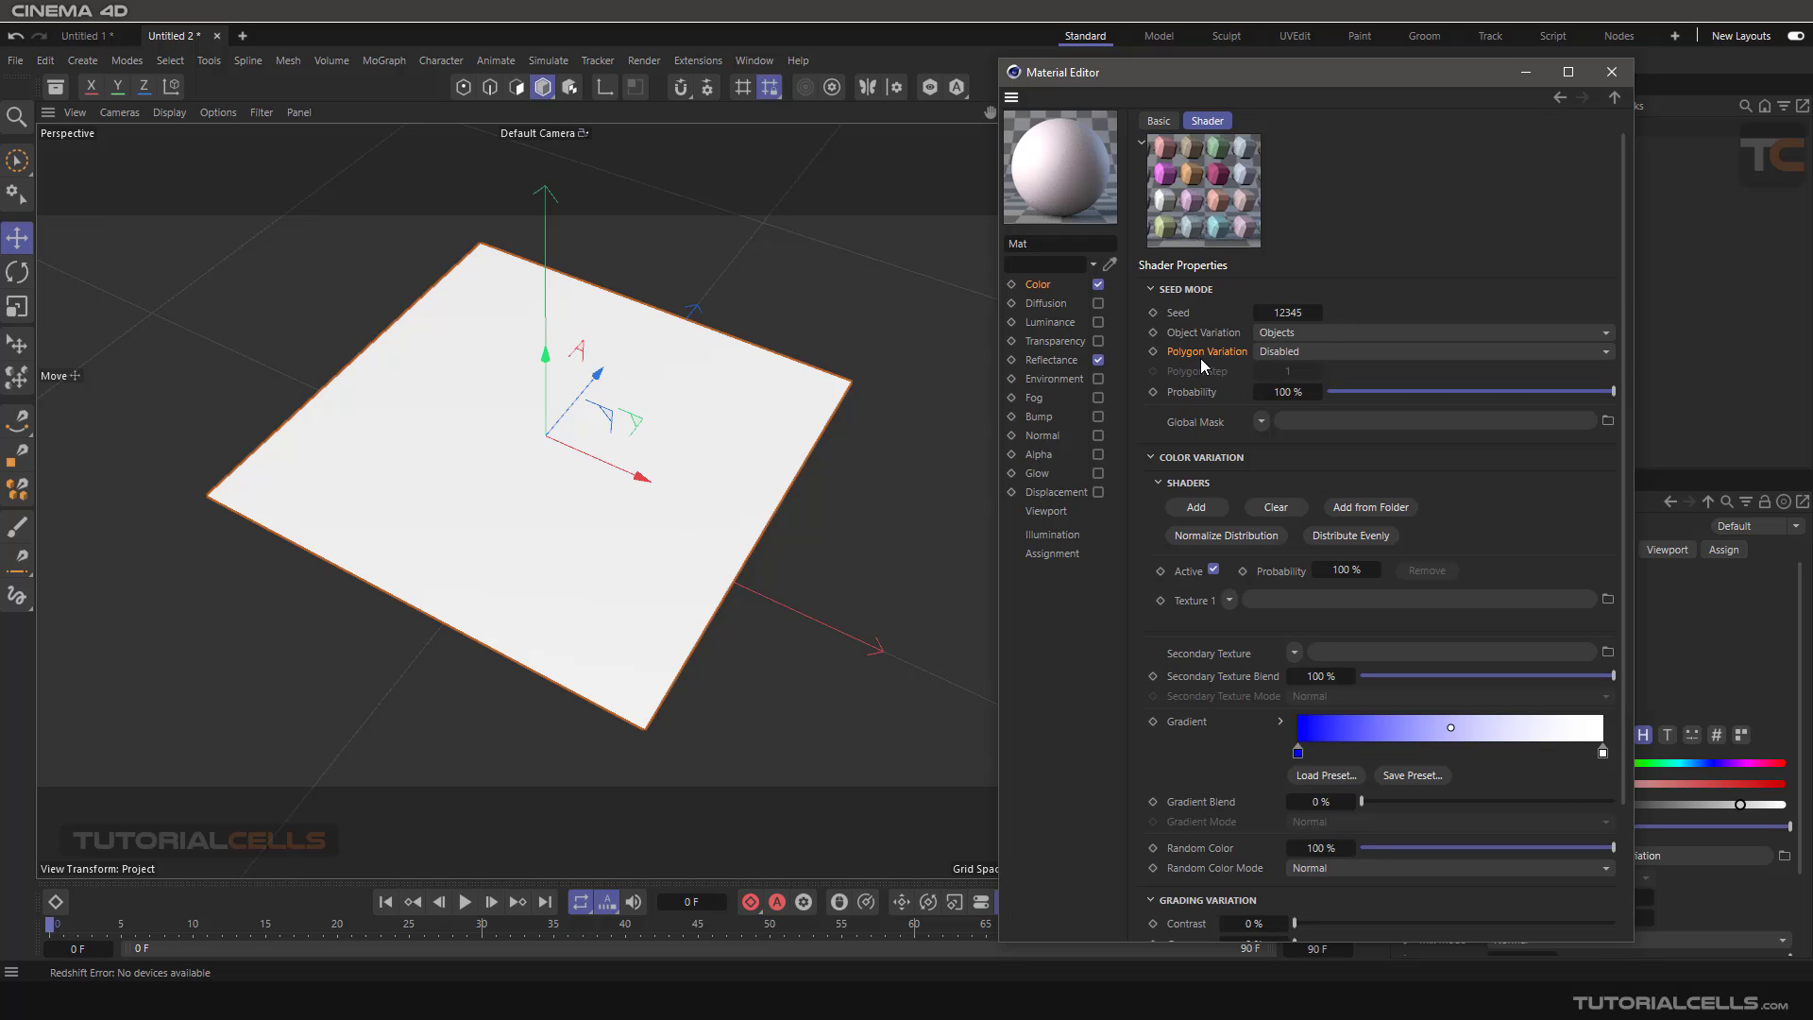
Set the shader's Polygon Variation to Polygons and start an interactive render region over the plane
click(1284, 352)
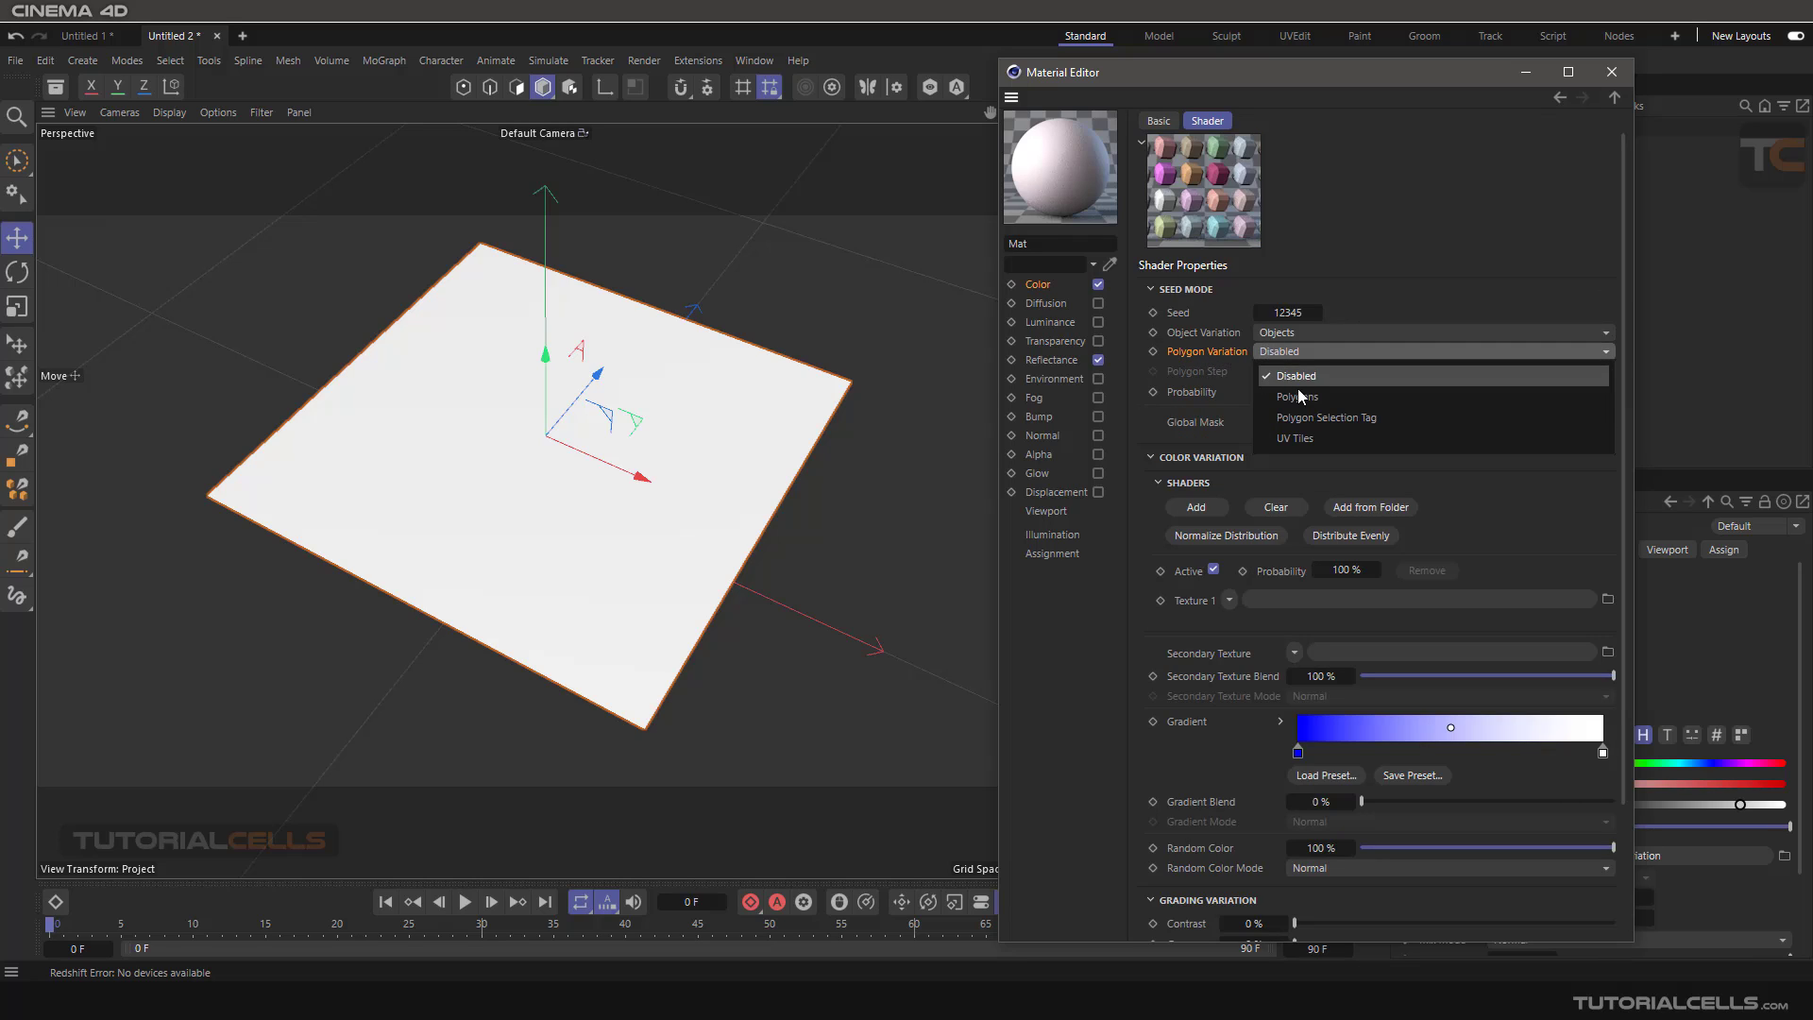
click(1285, 371)
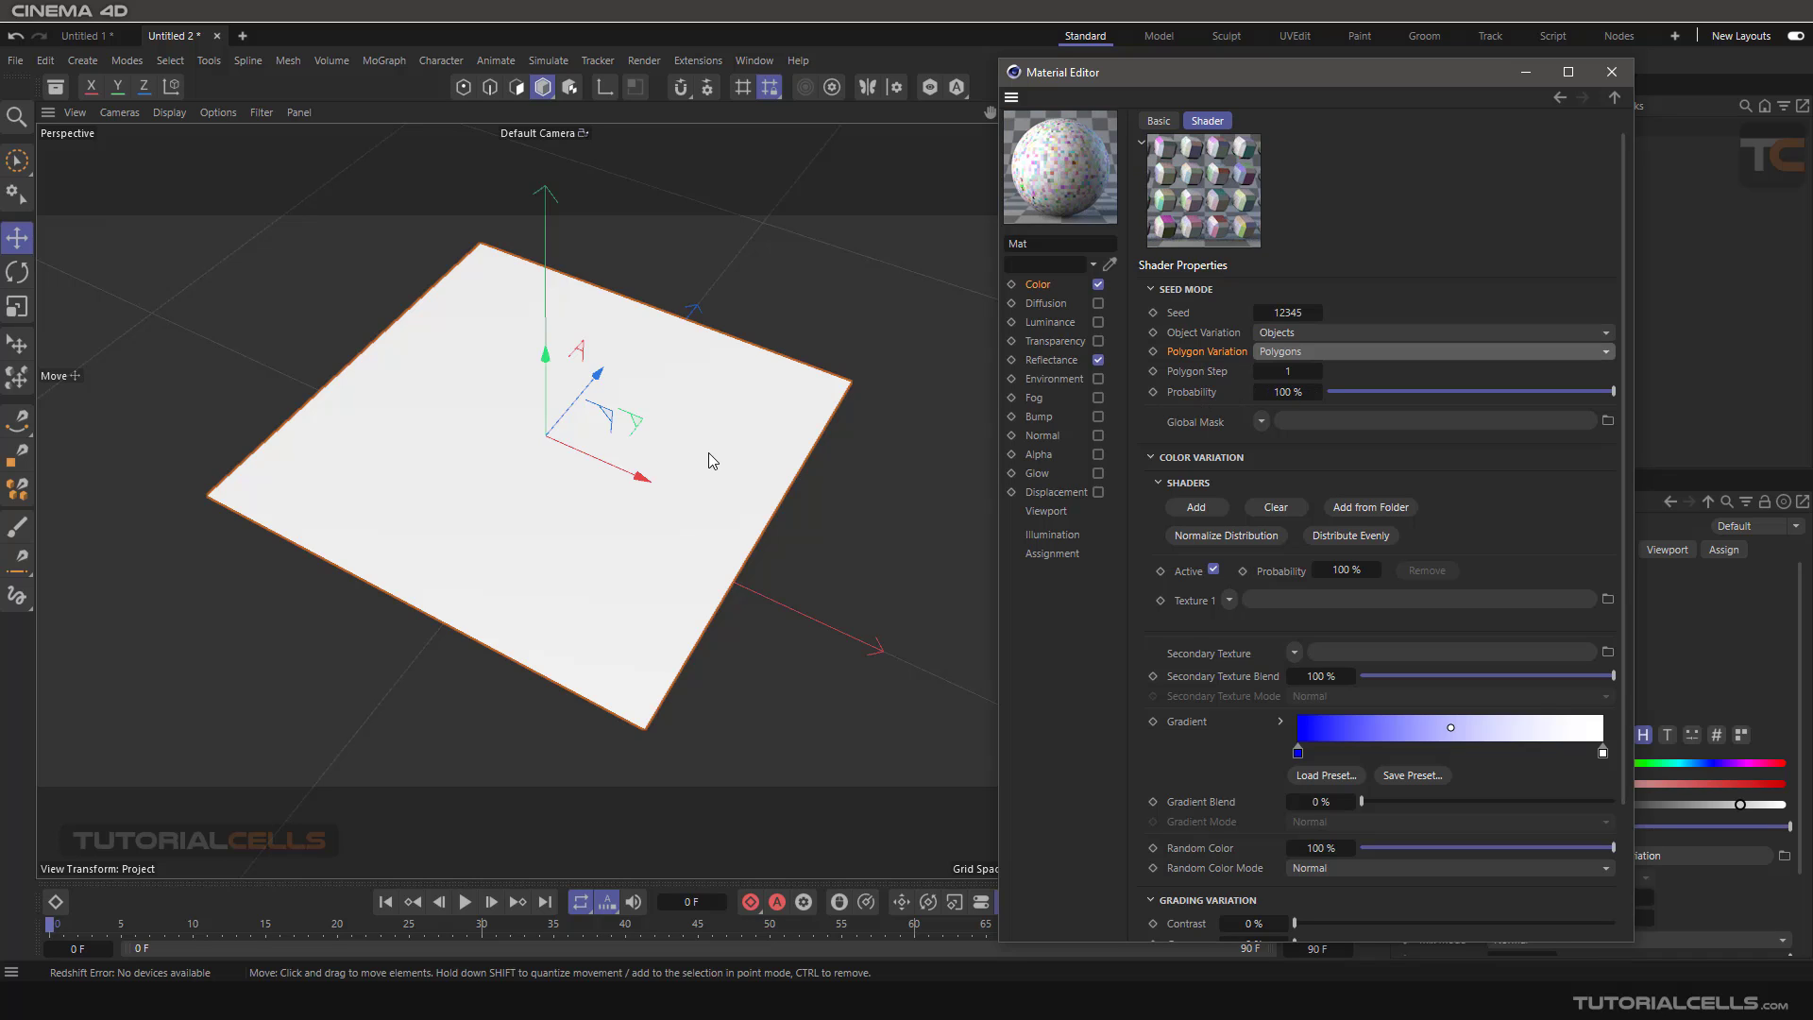
drag(1154, 76, 1124, 132)
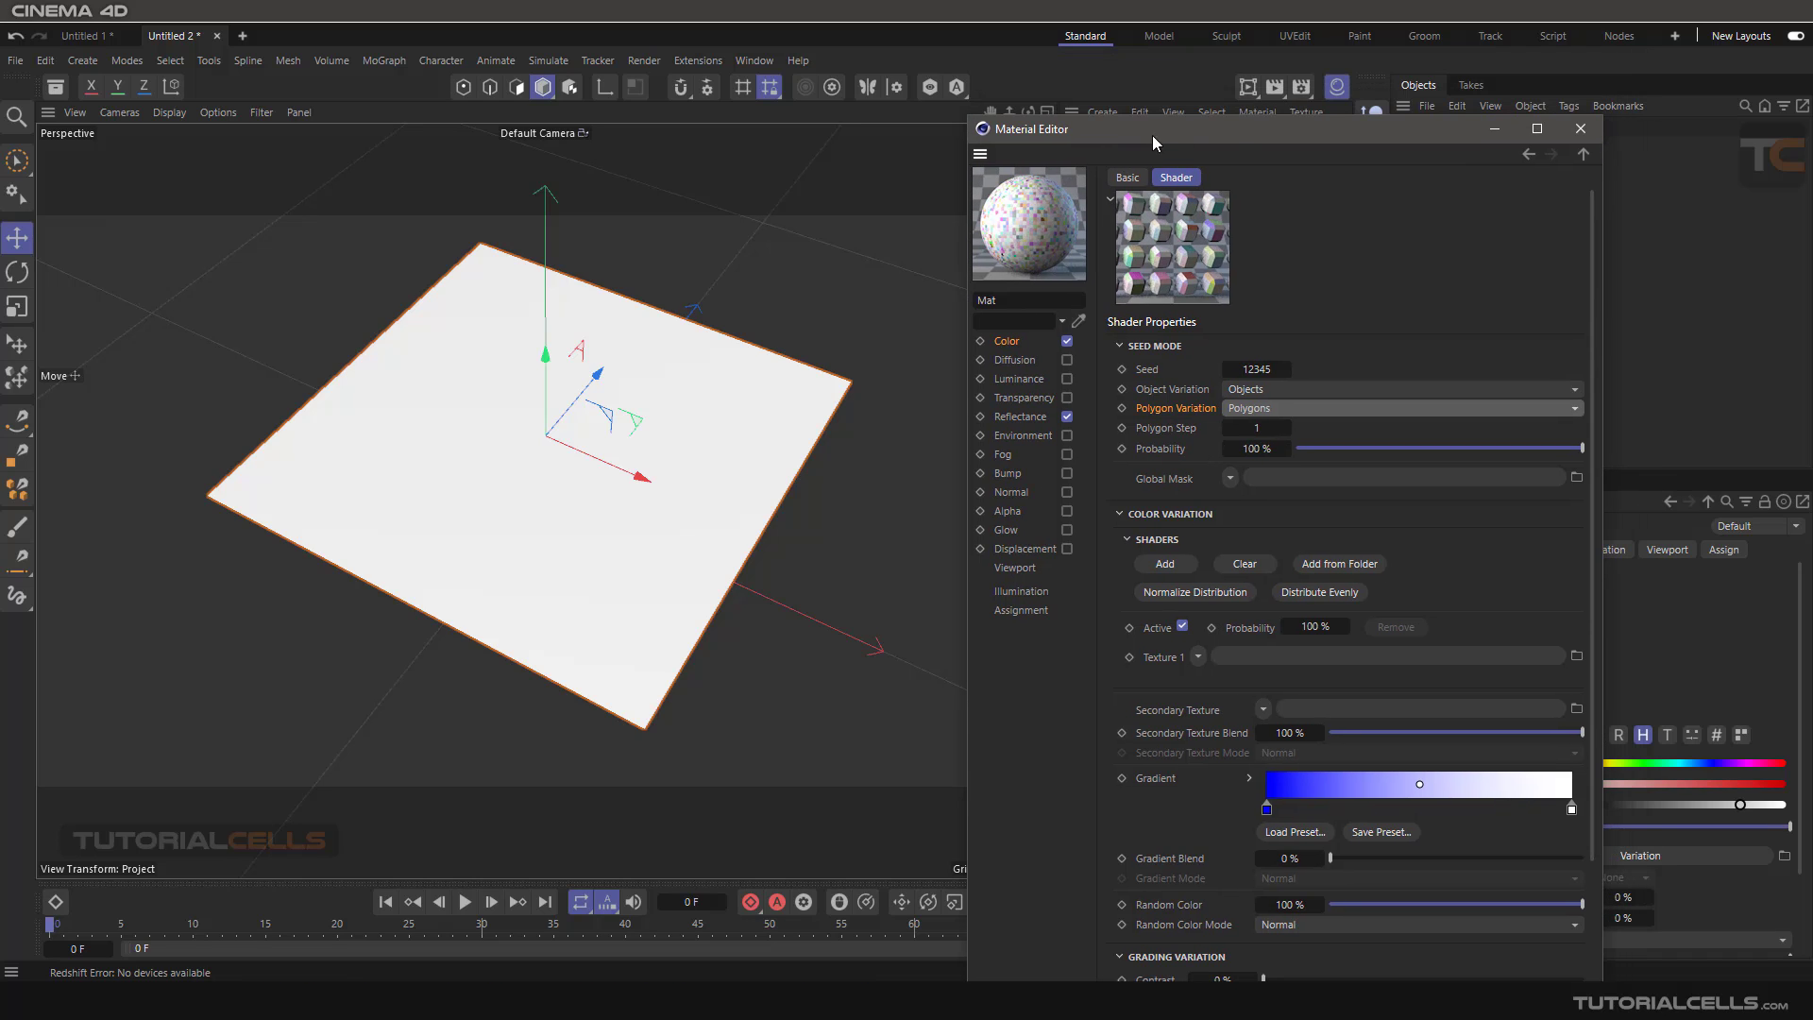
click(1248, 87)
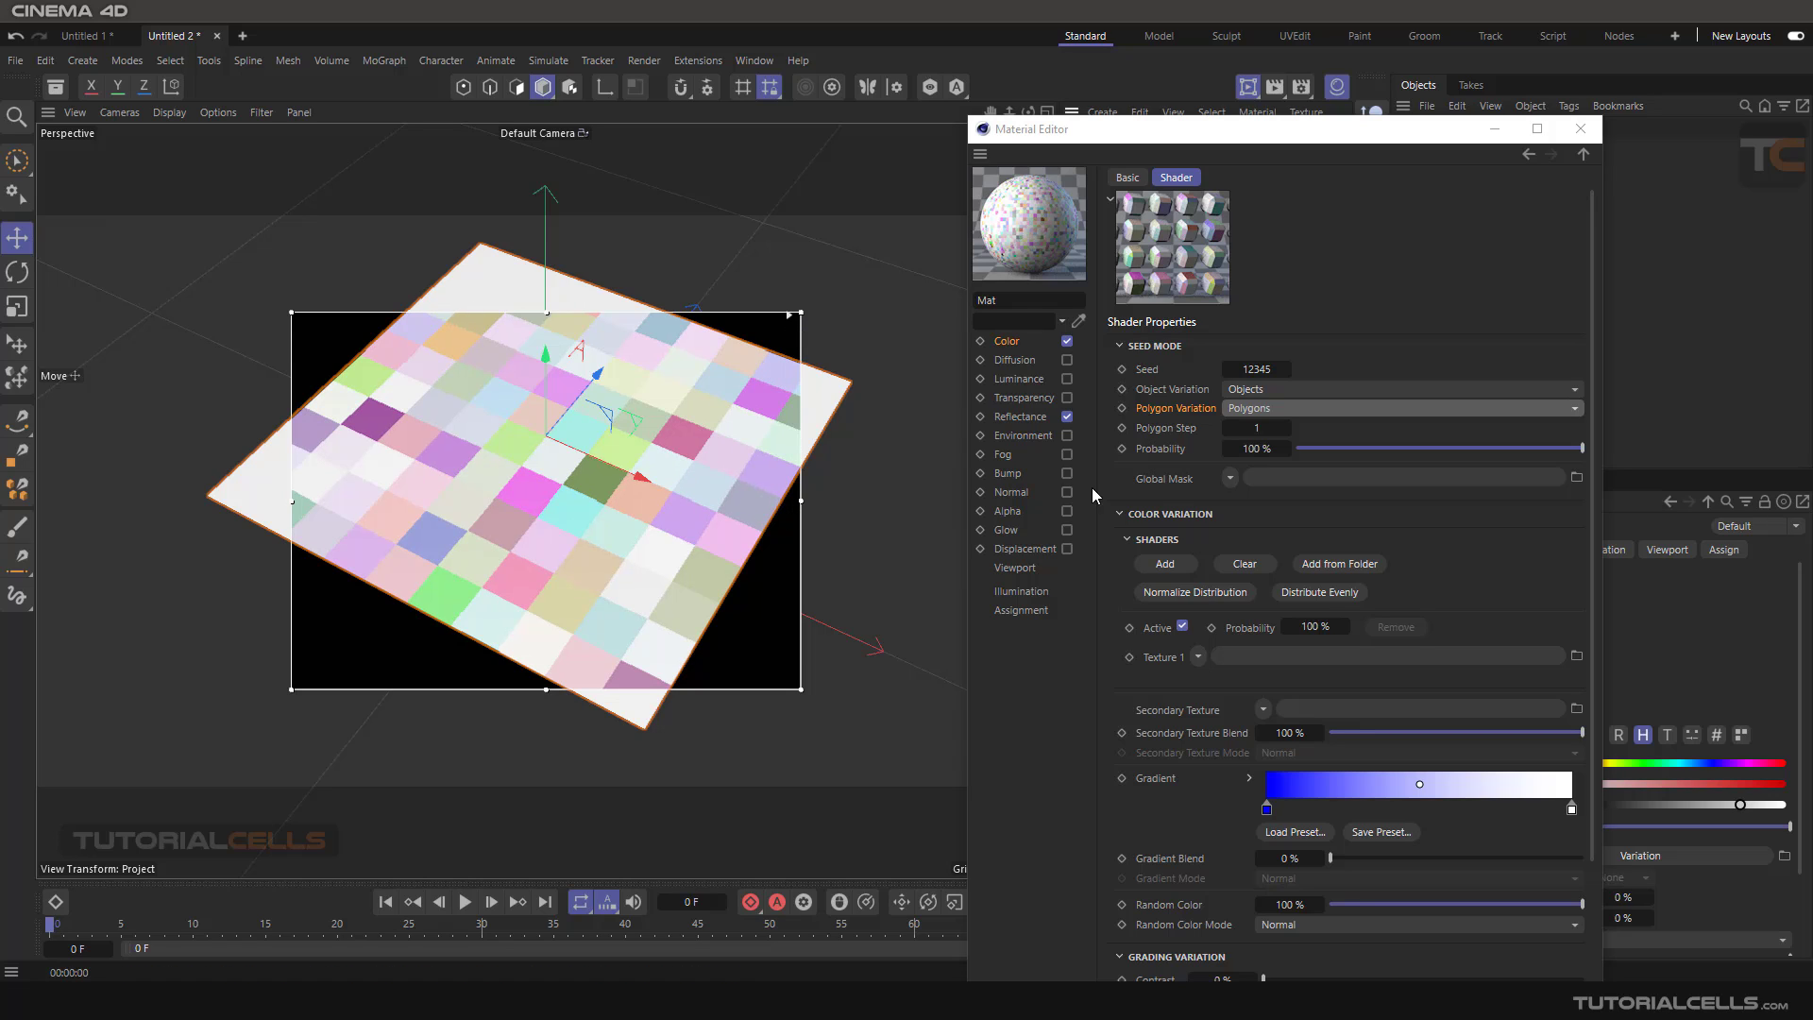
Set the Polygon Step of the plane's Variation shader to 2
click(1166, 429)
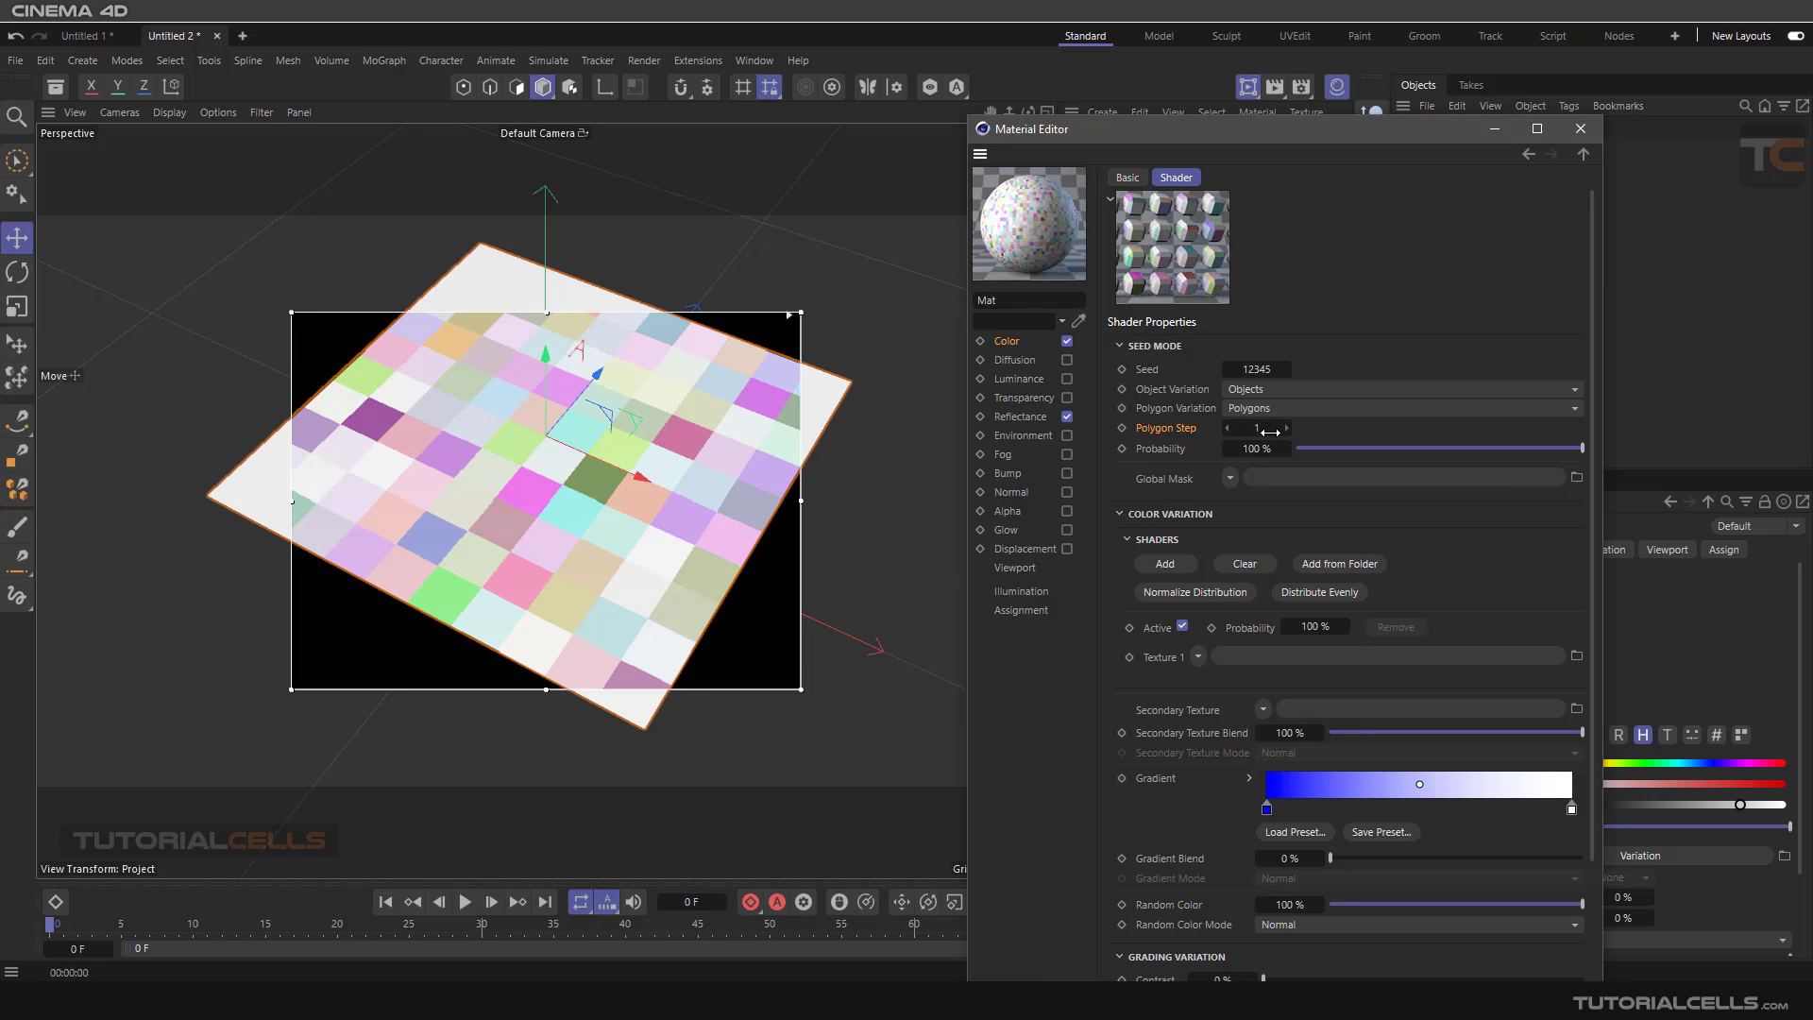
drag(1270, 432, 1282, 432)
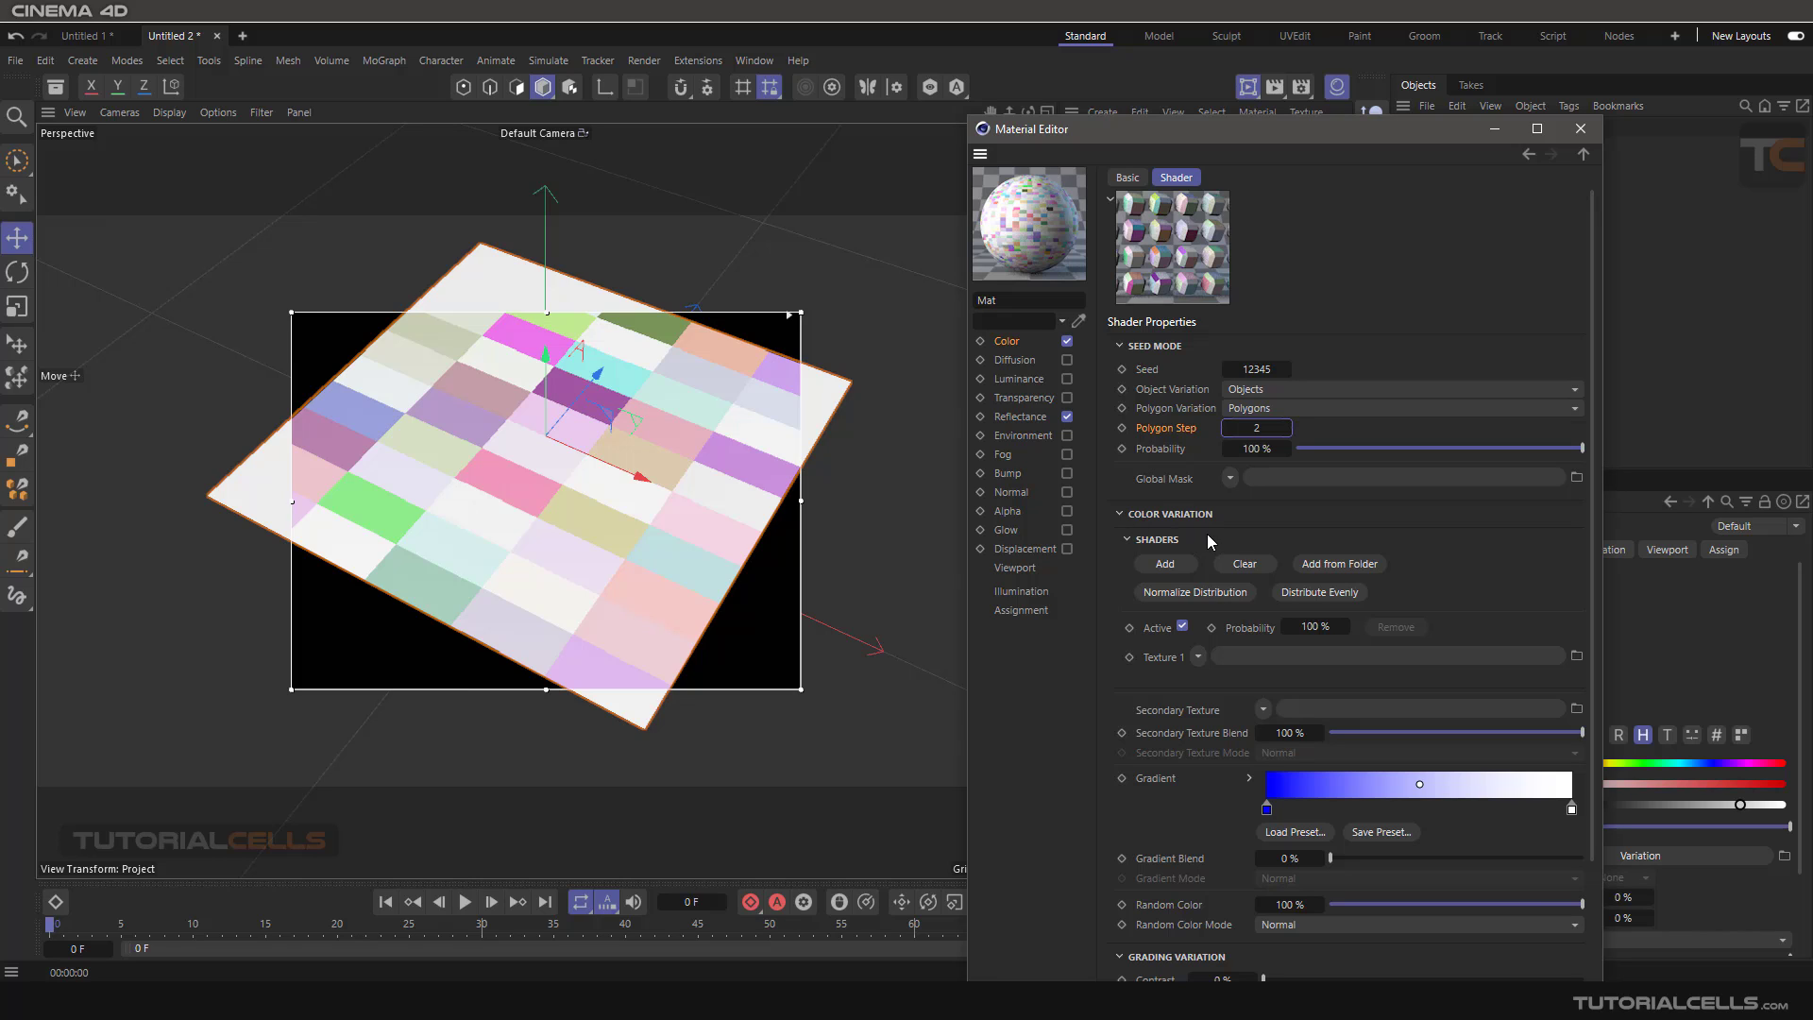
Switch to the cloned spheres project, render it interactively, and view the Polygon Variation options of its Variation shader
click(81, 40)
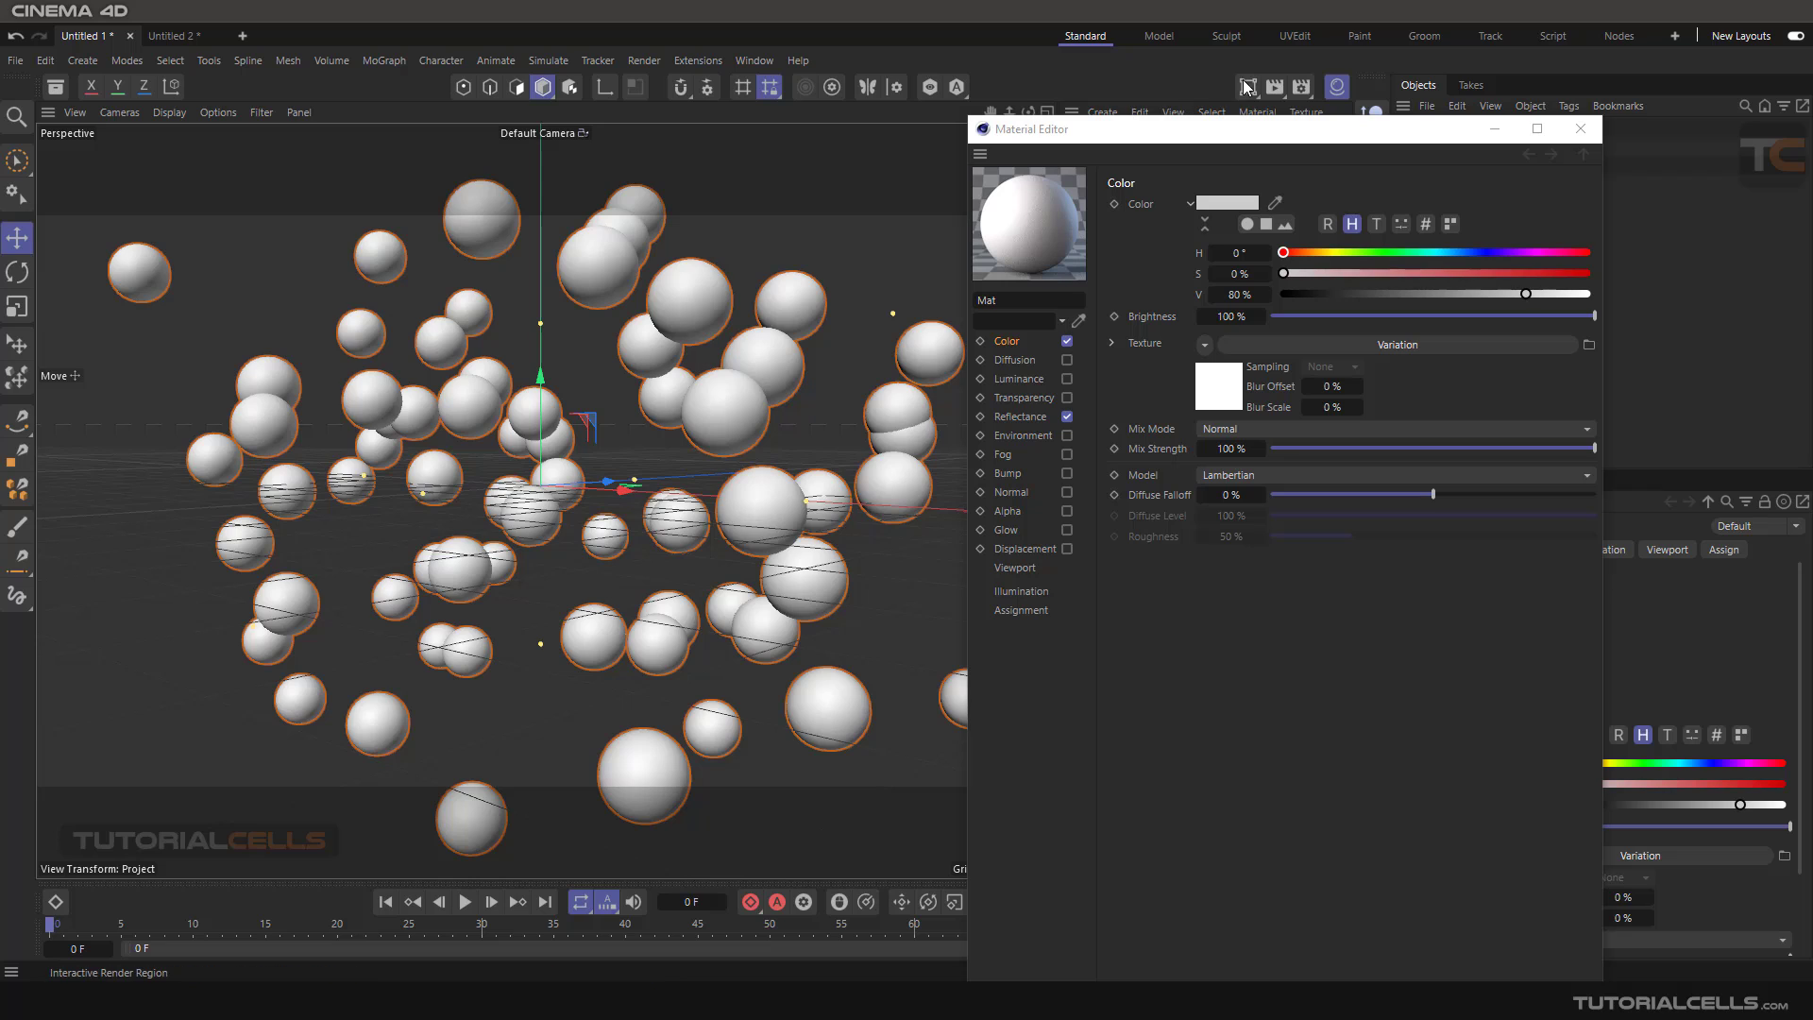
click(1247, 87)
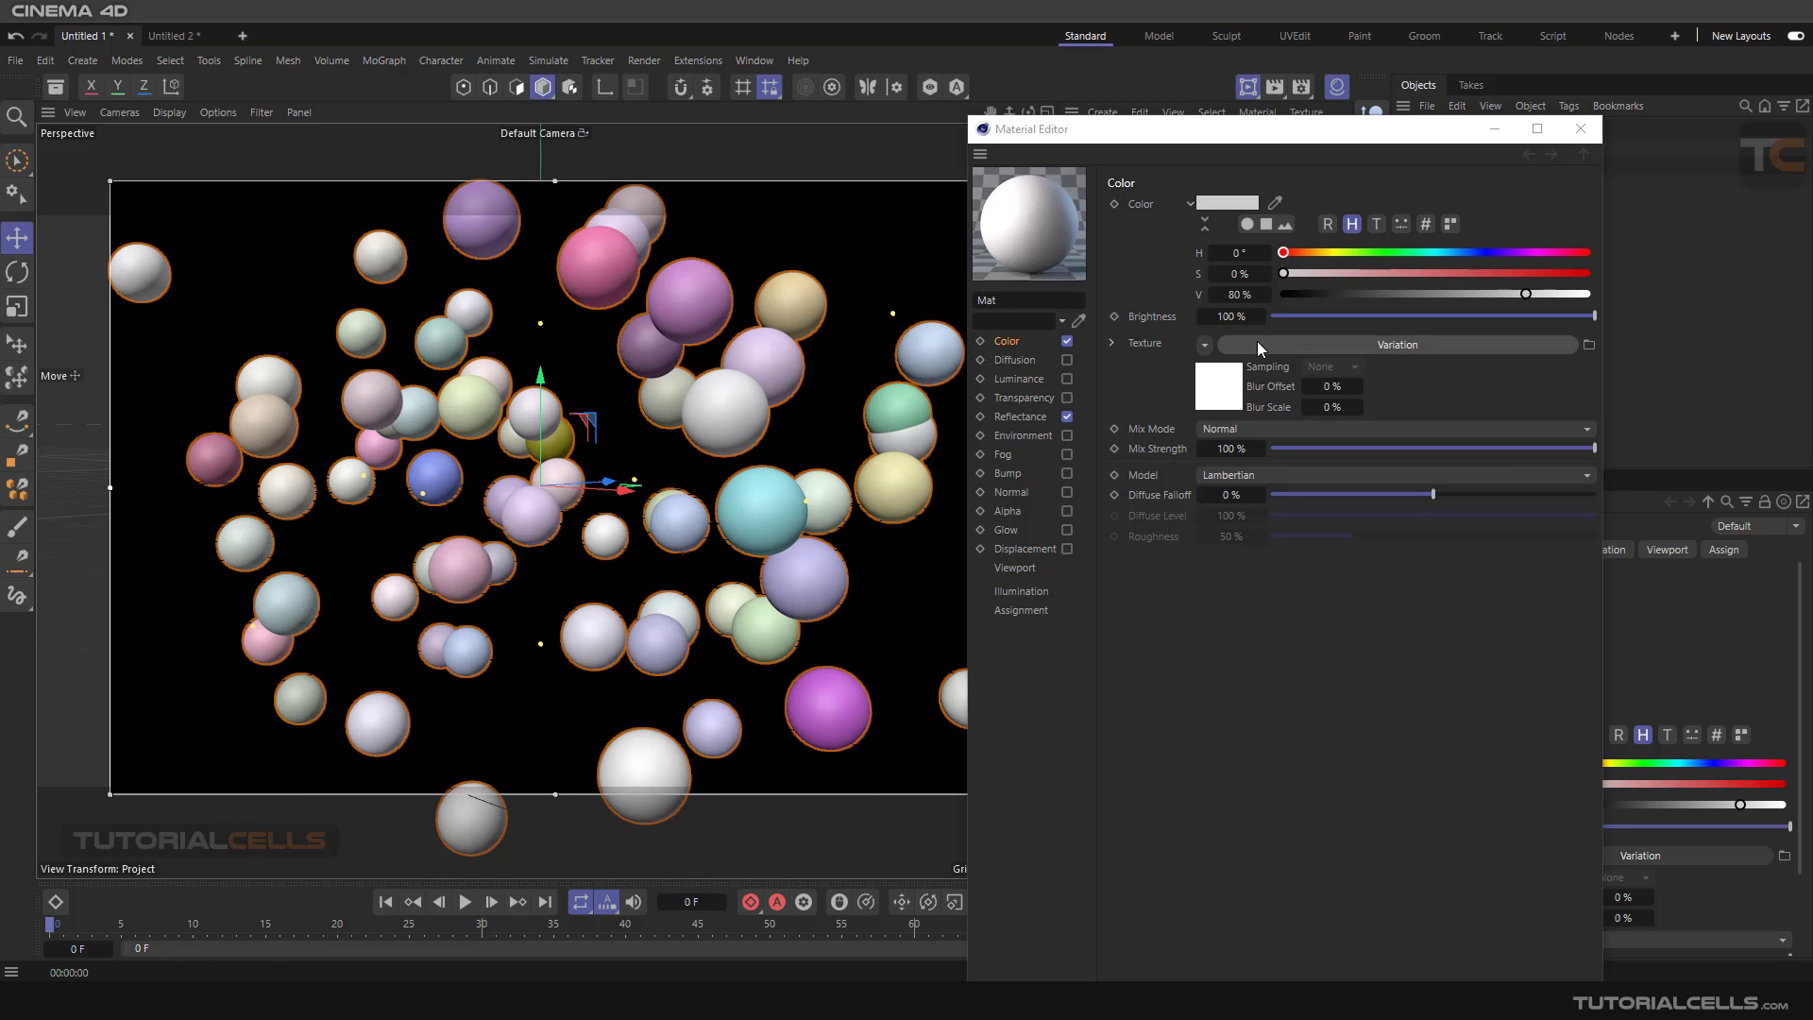
click(1305, 346)
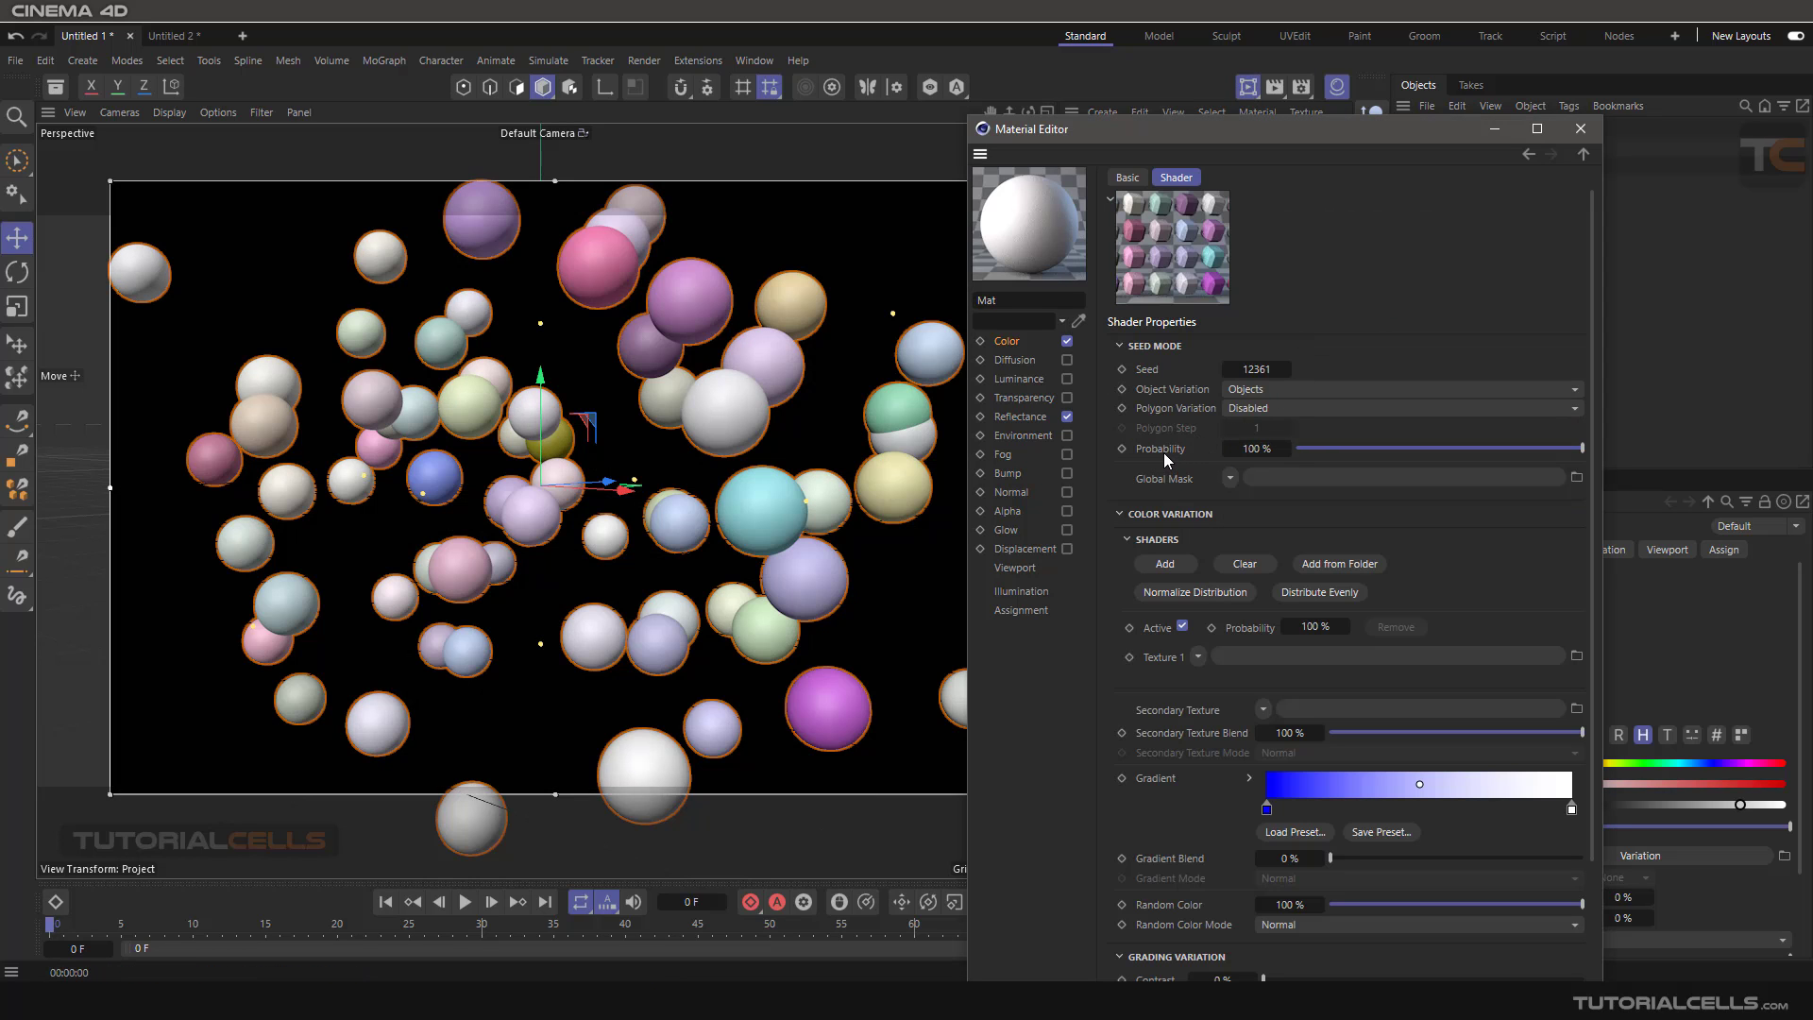
click(1278, 408)
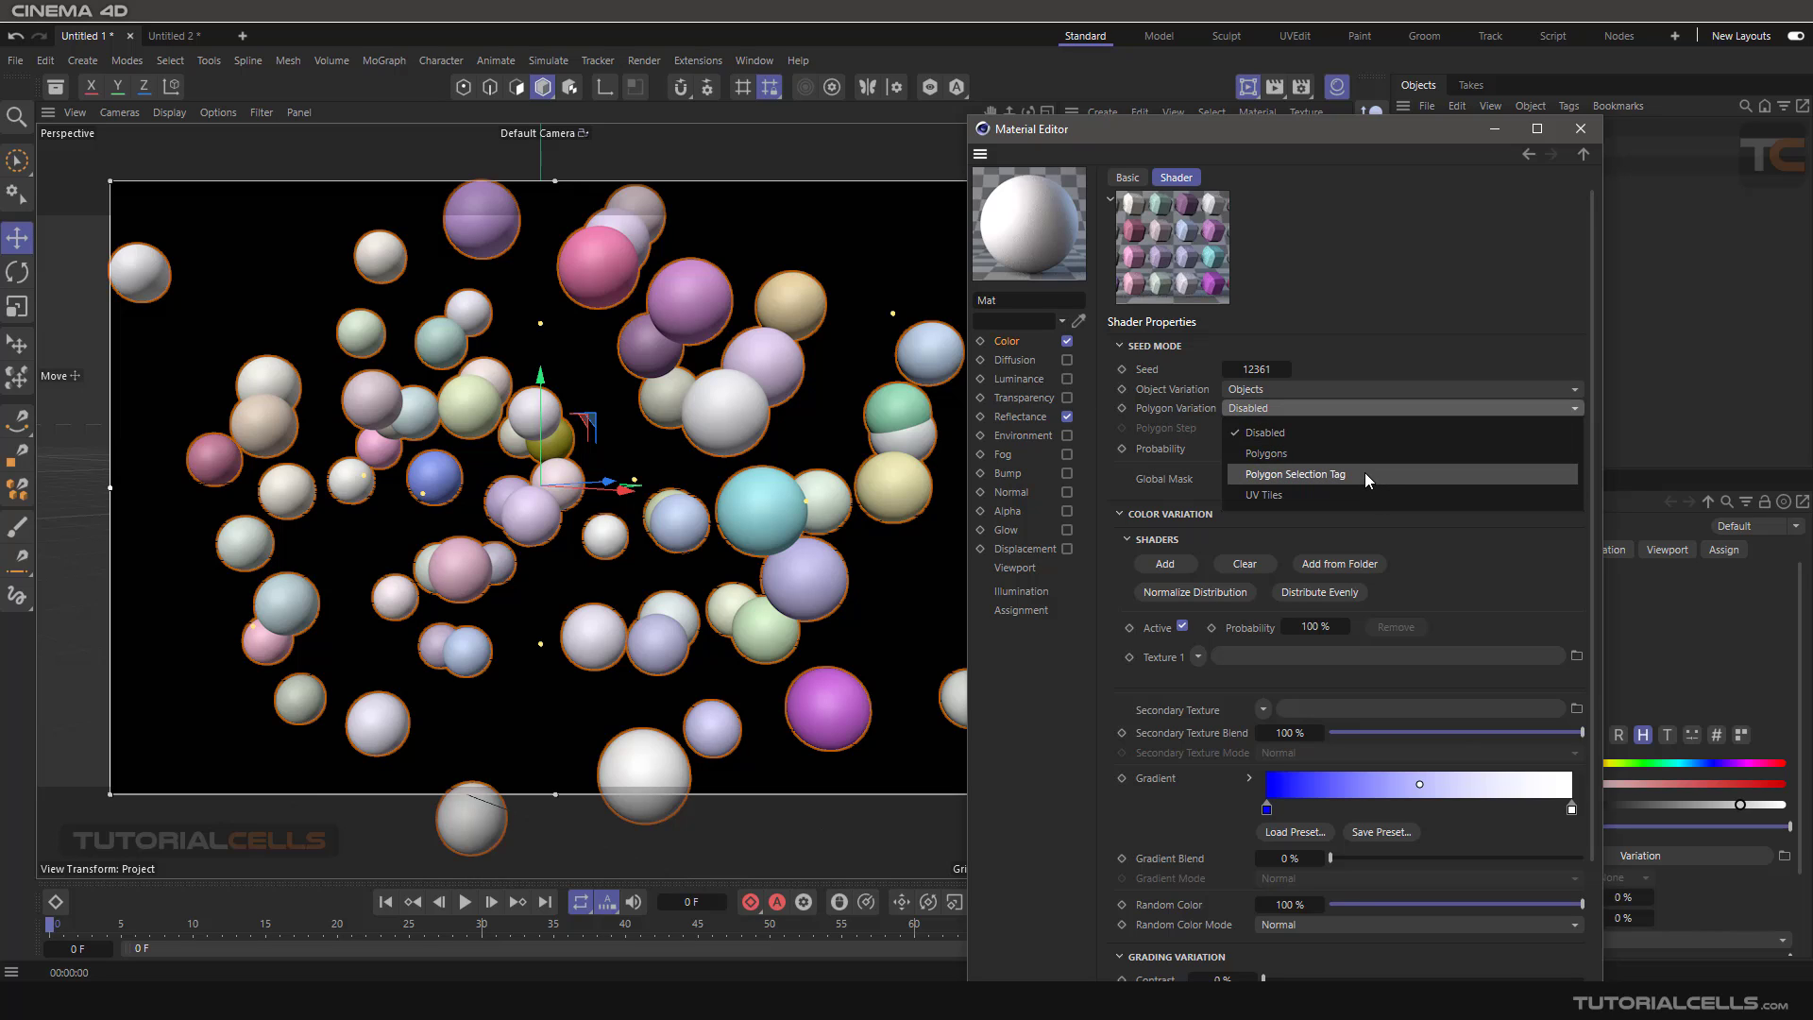
Return to the plane project, select two separate polygons near the plane's middle, and store them as a polygon selection
click(174, 38)
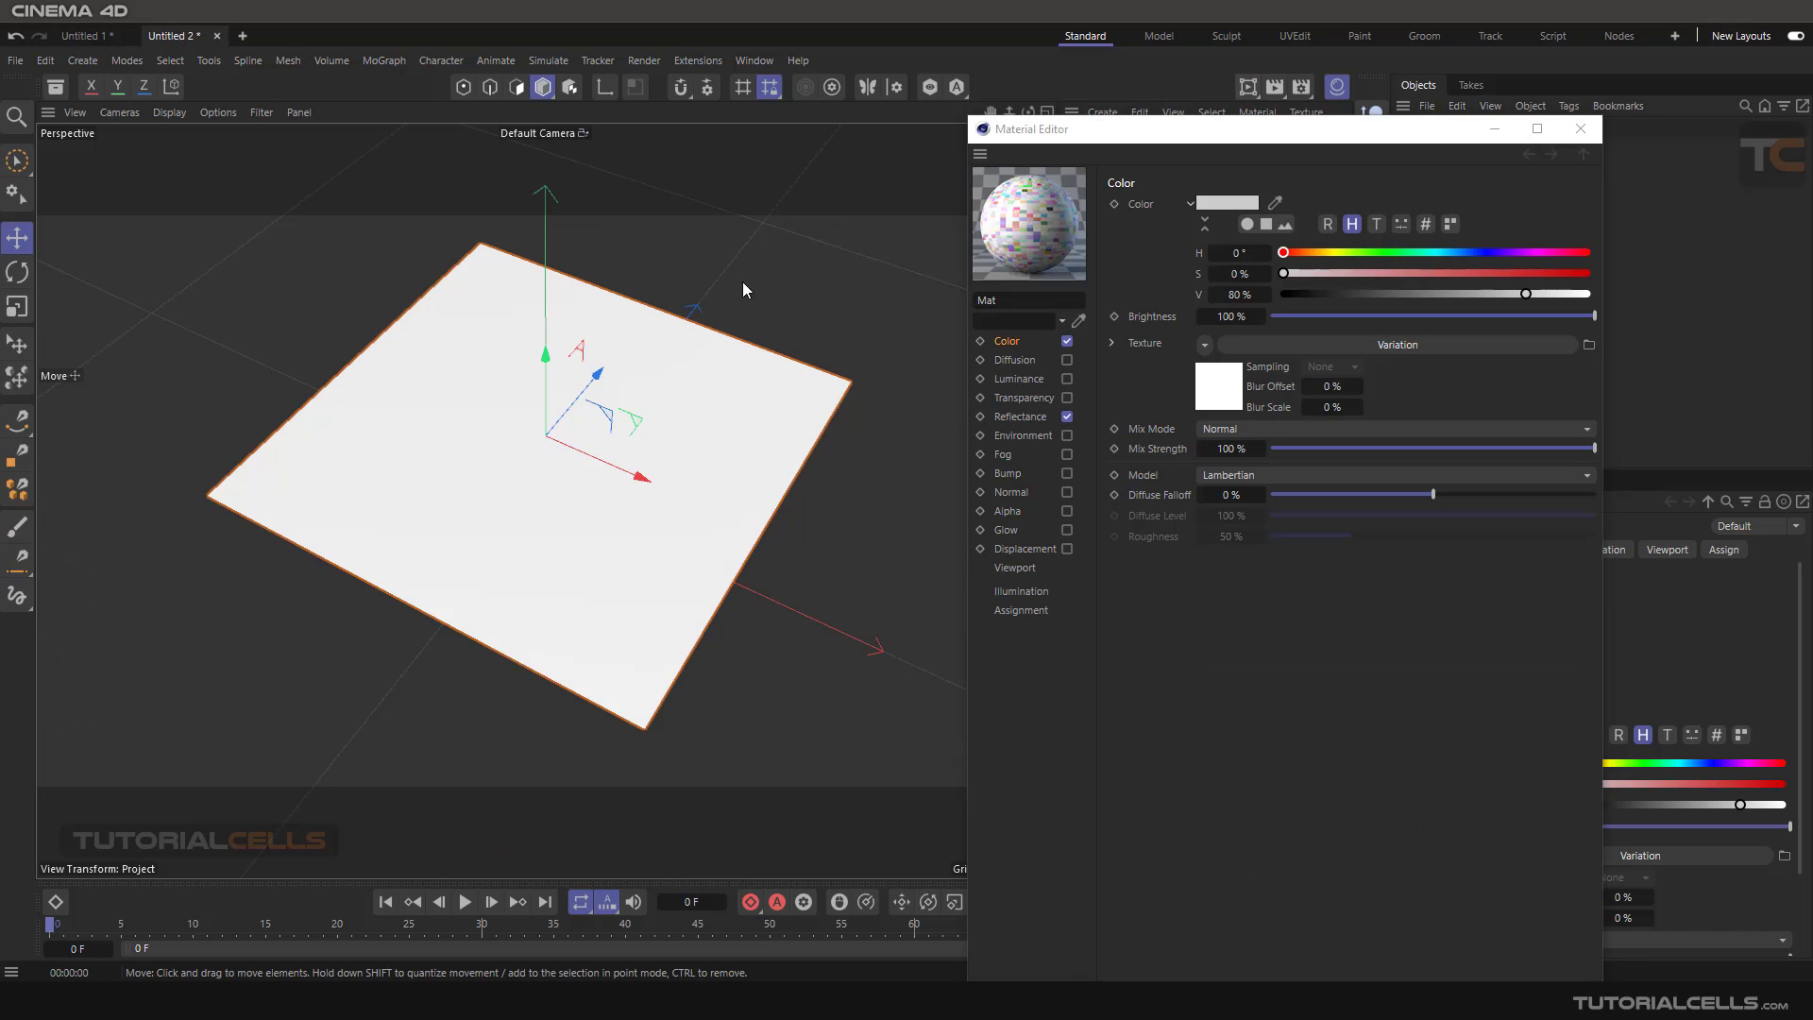
click(516, 87)
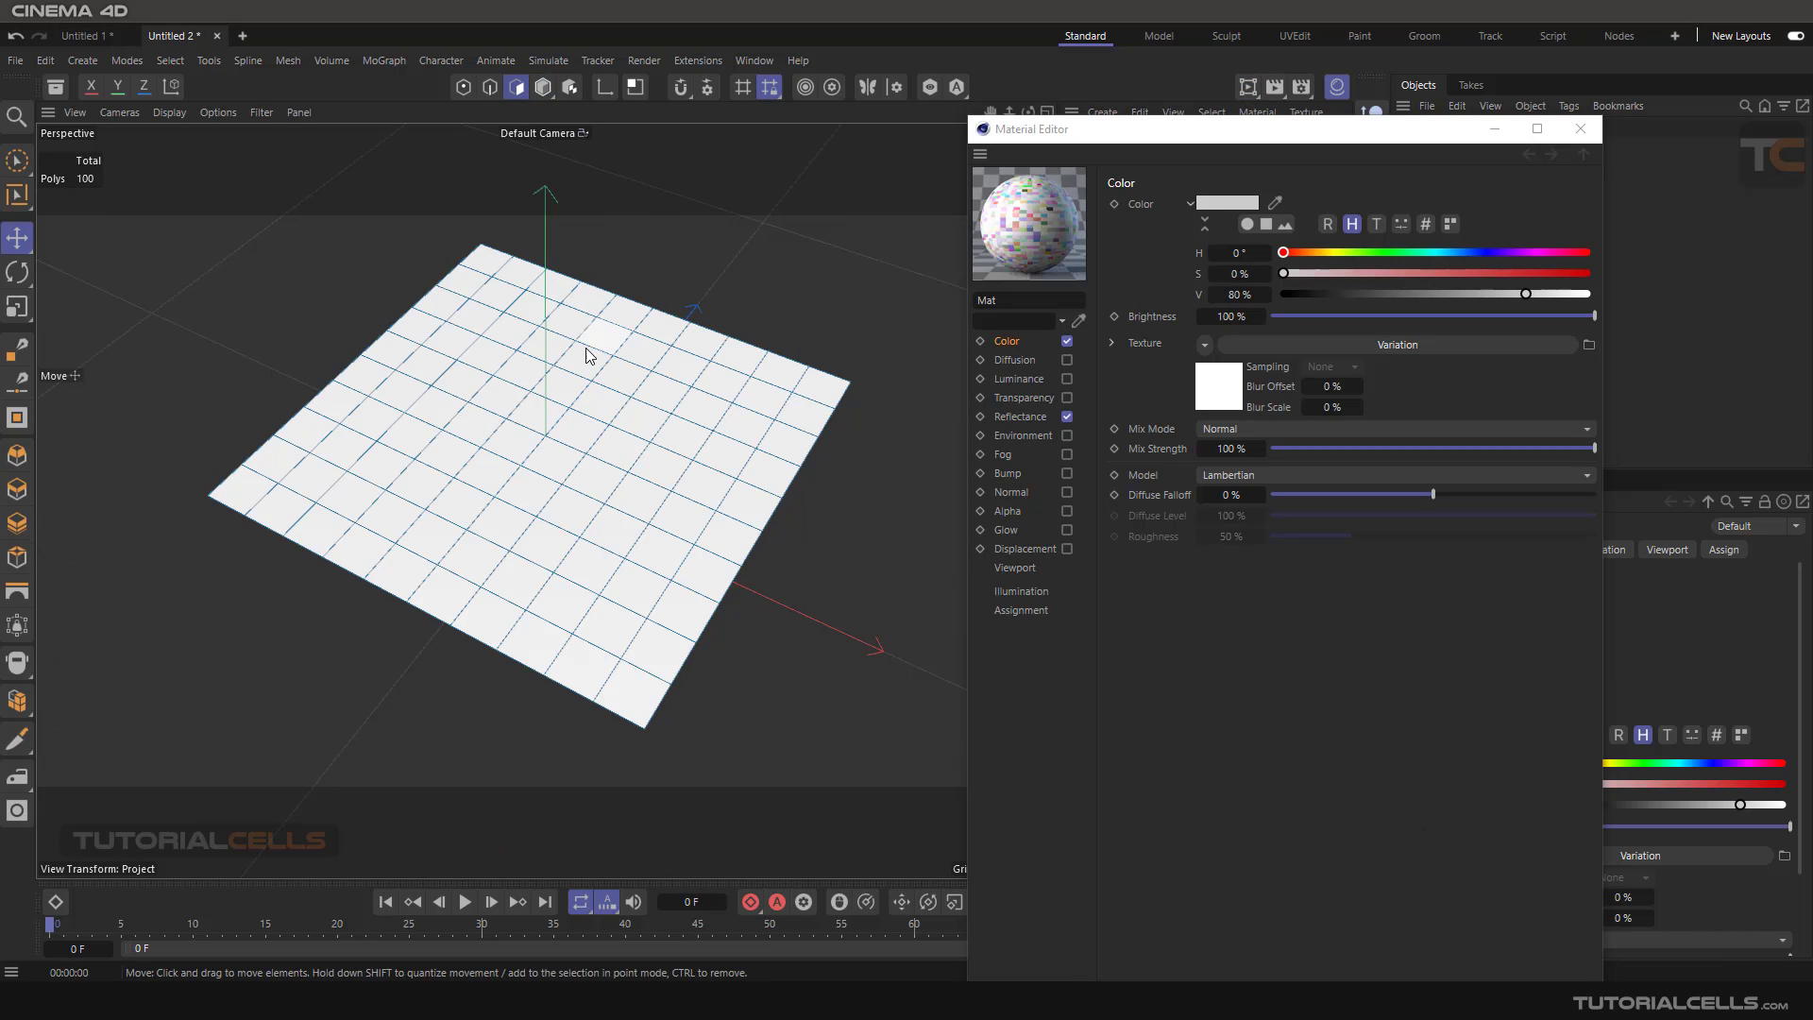
click(619, 378)
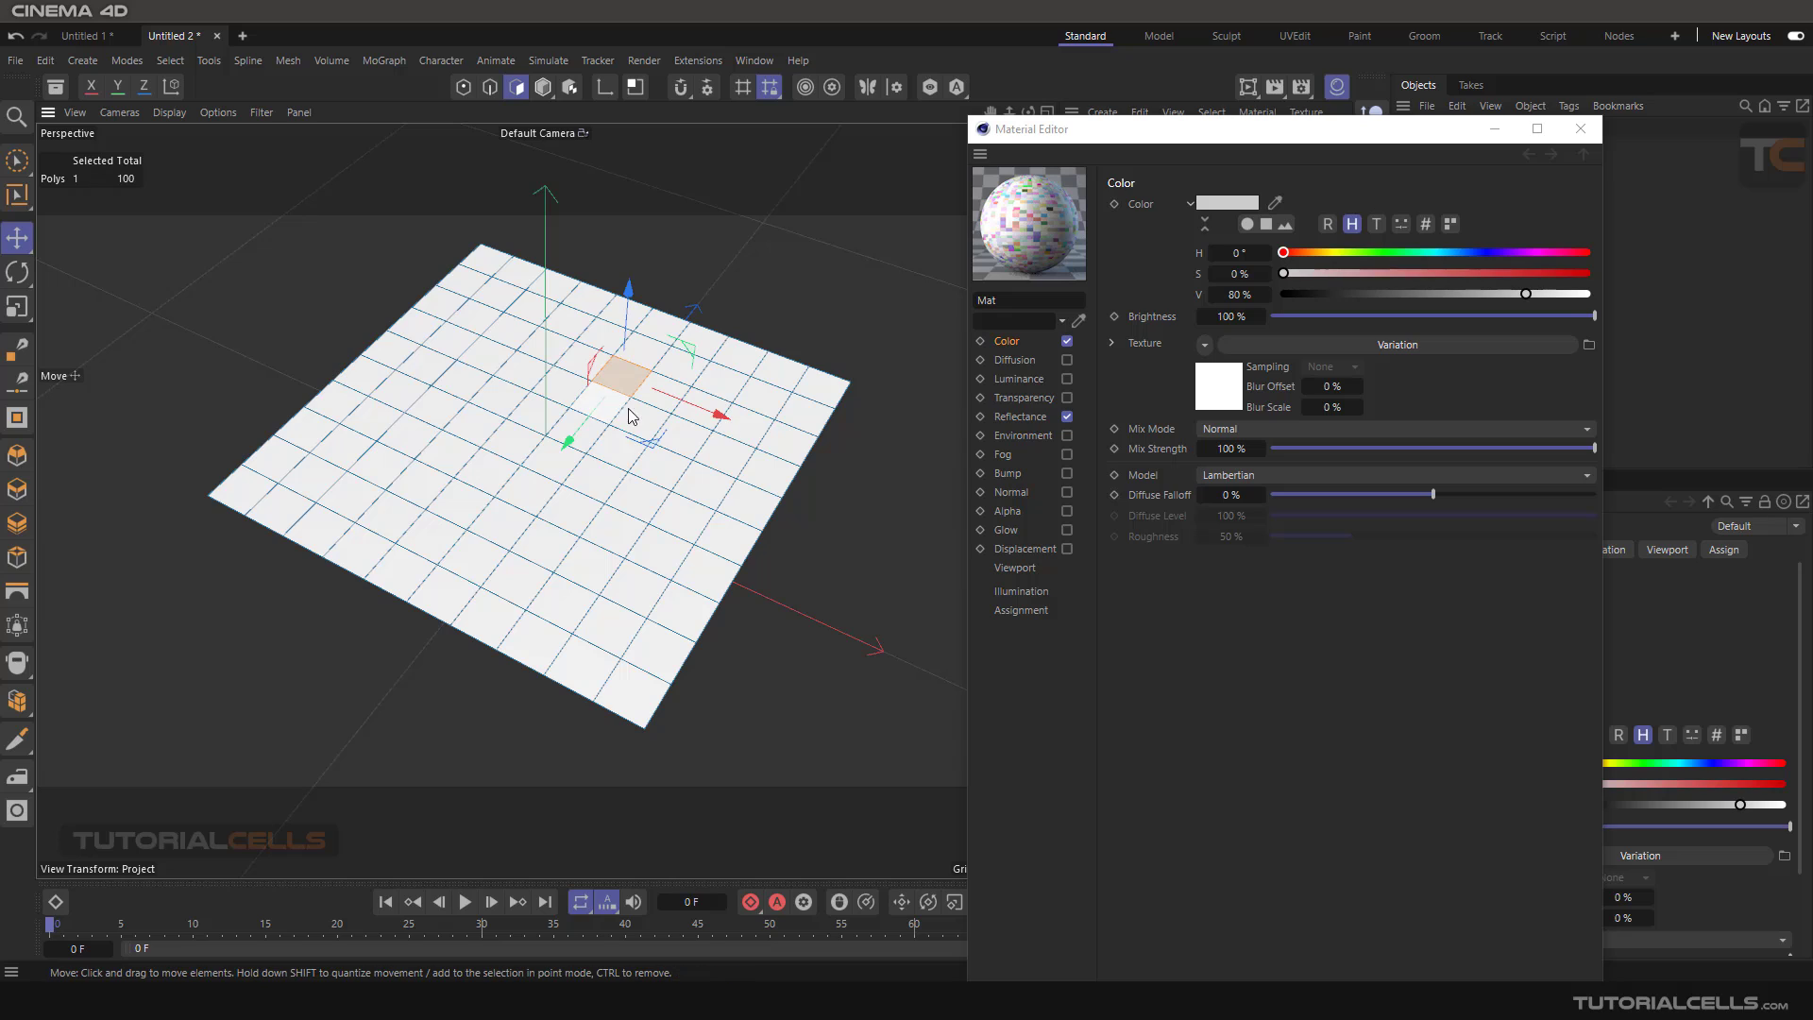
shift+click(602, 488)
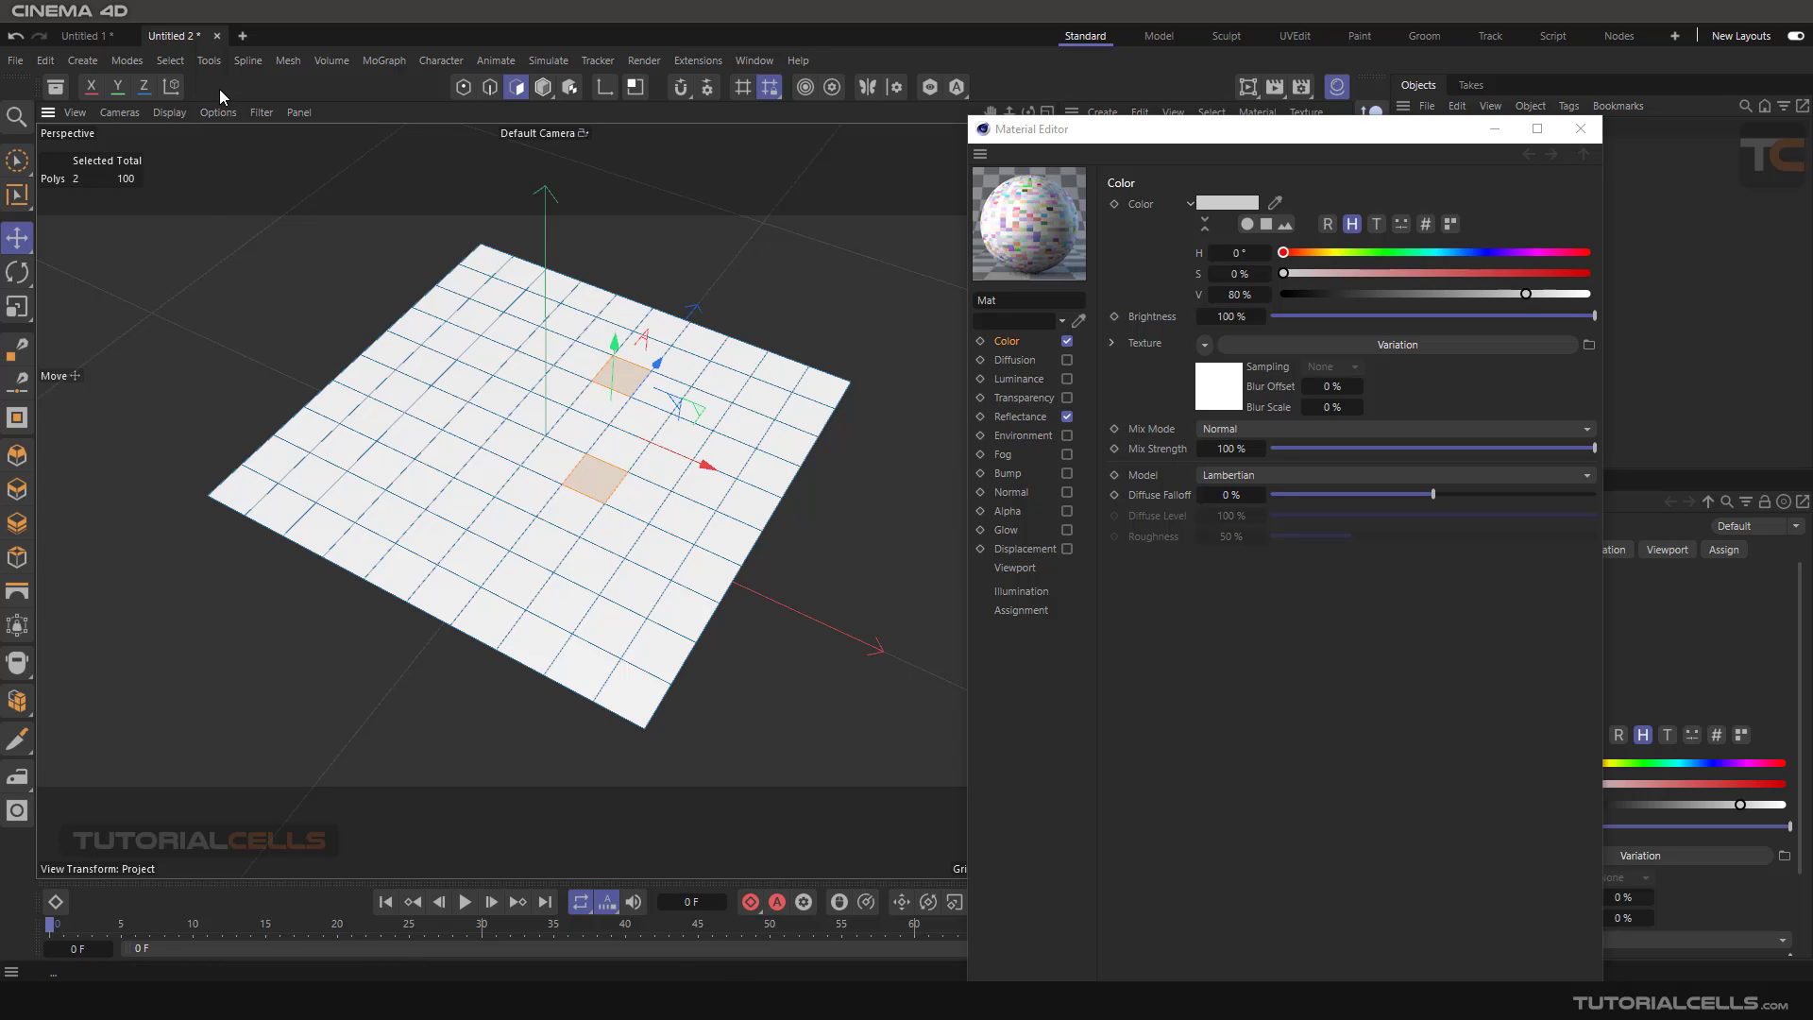
click(284, 63)
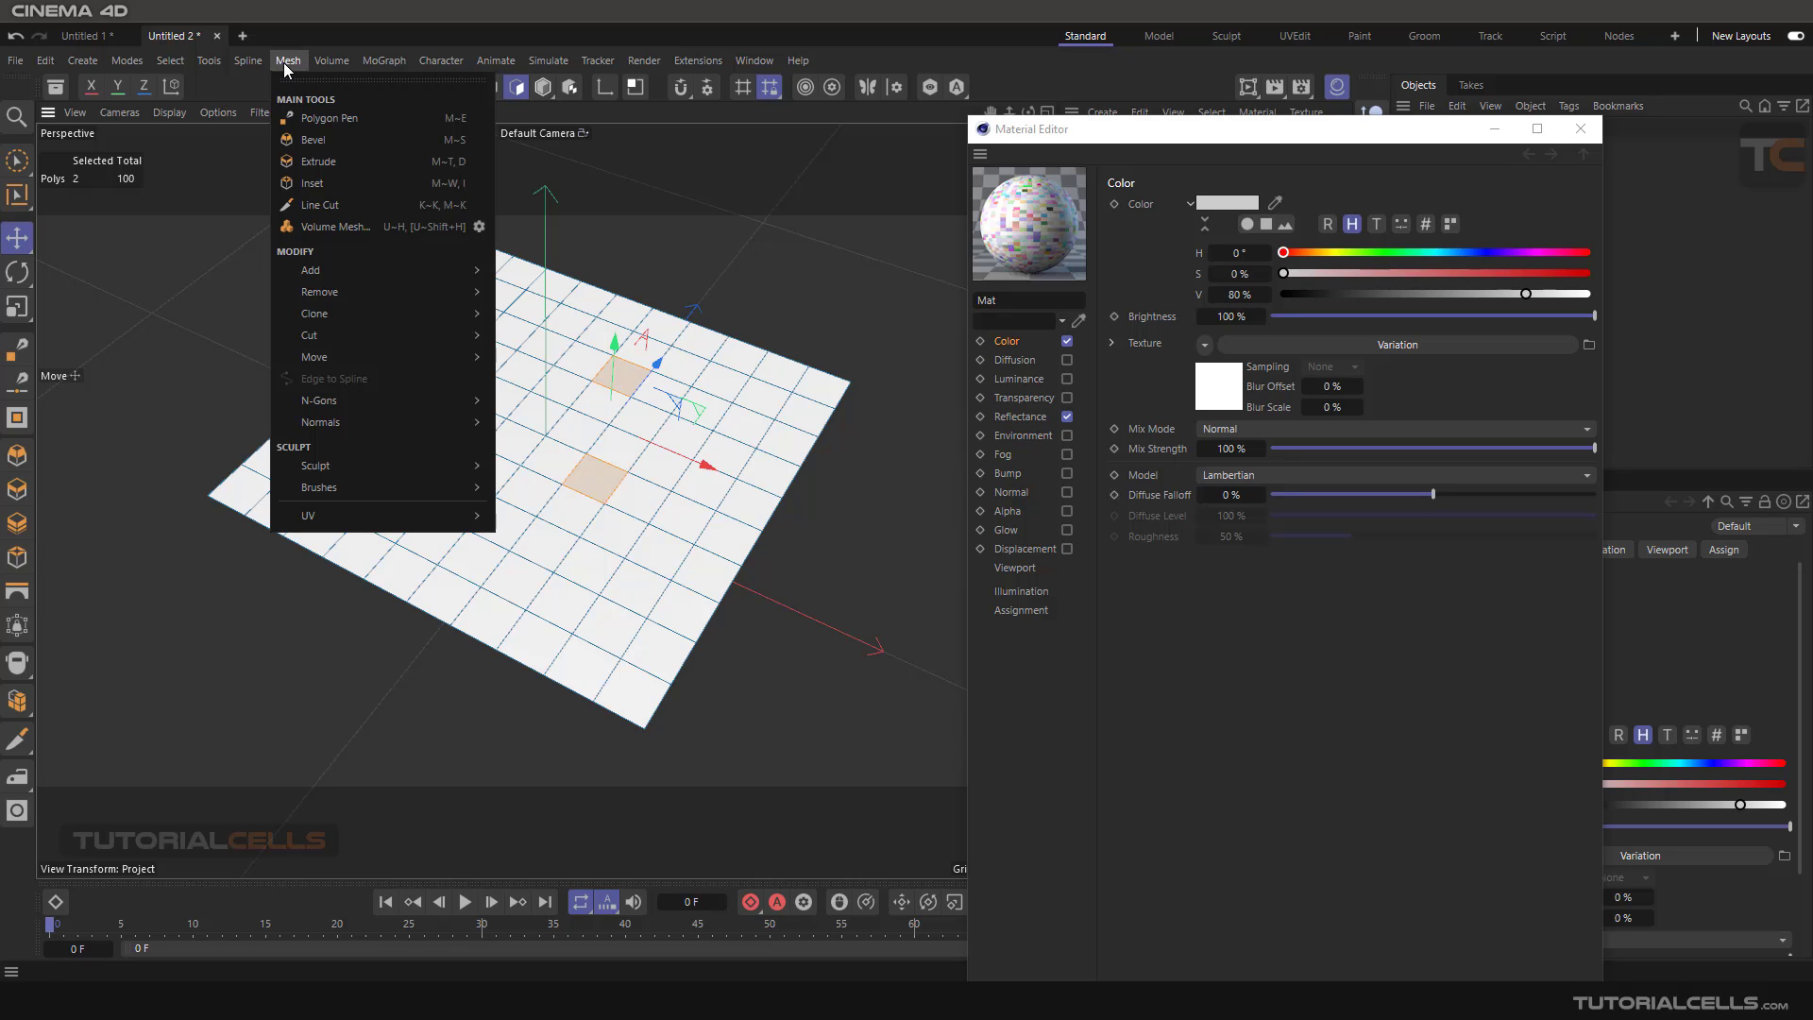
click(284, 63)
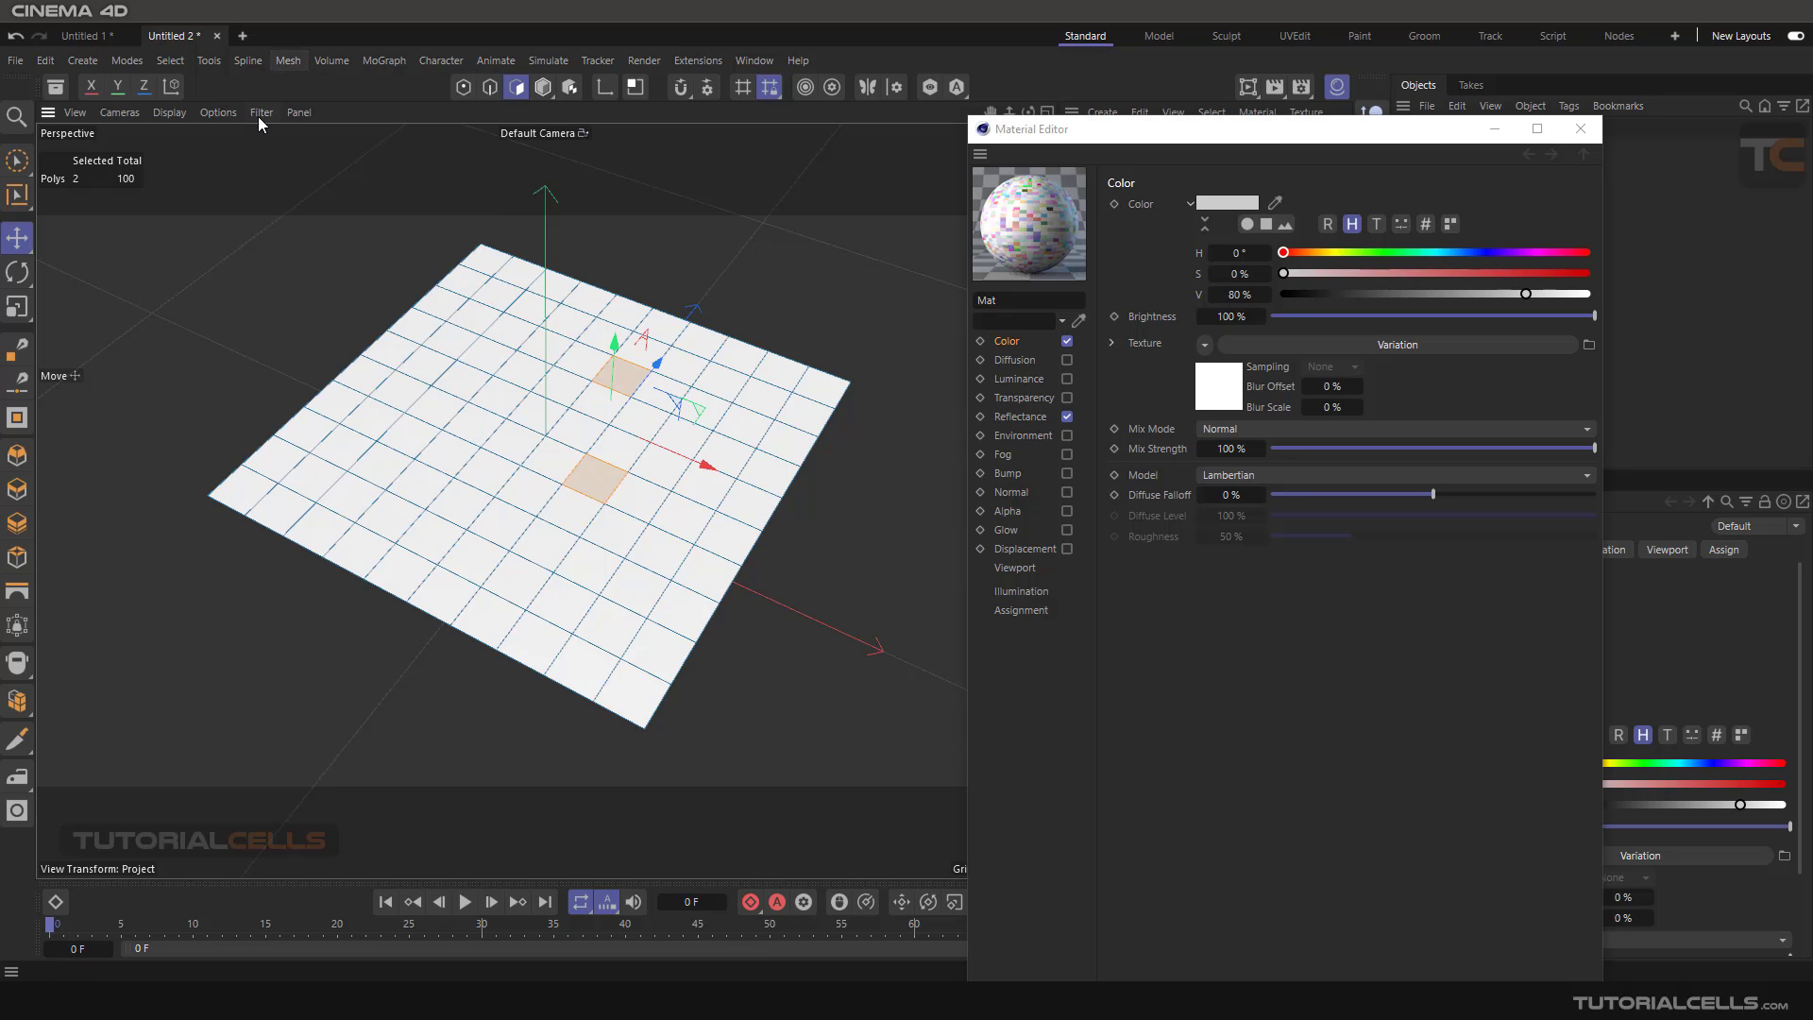
click(178, 65)
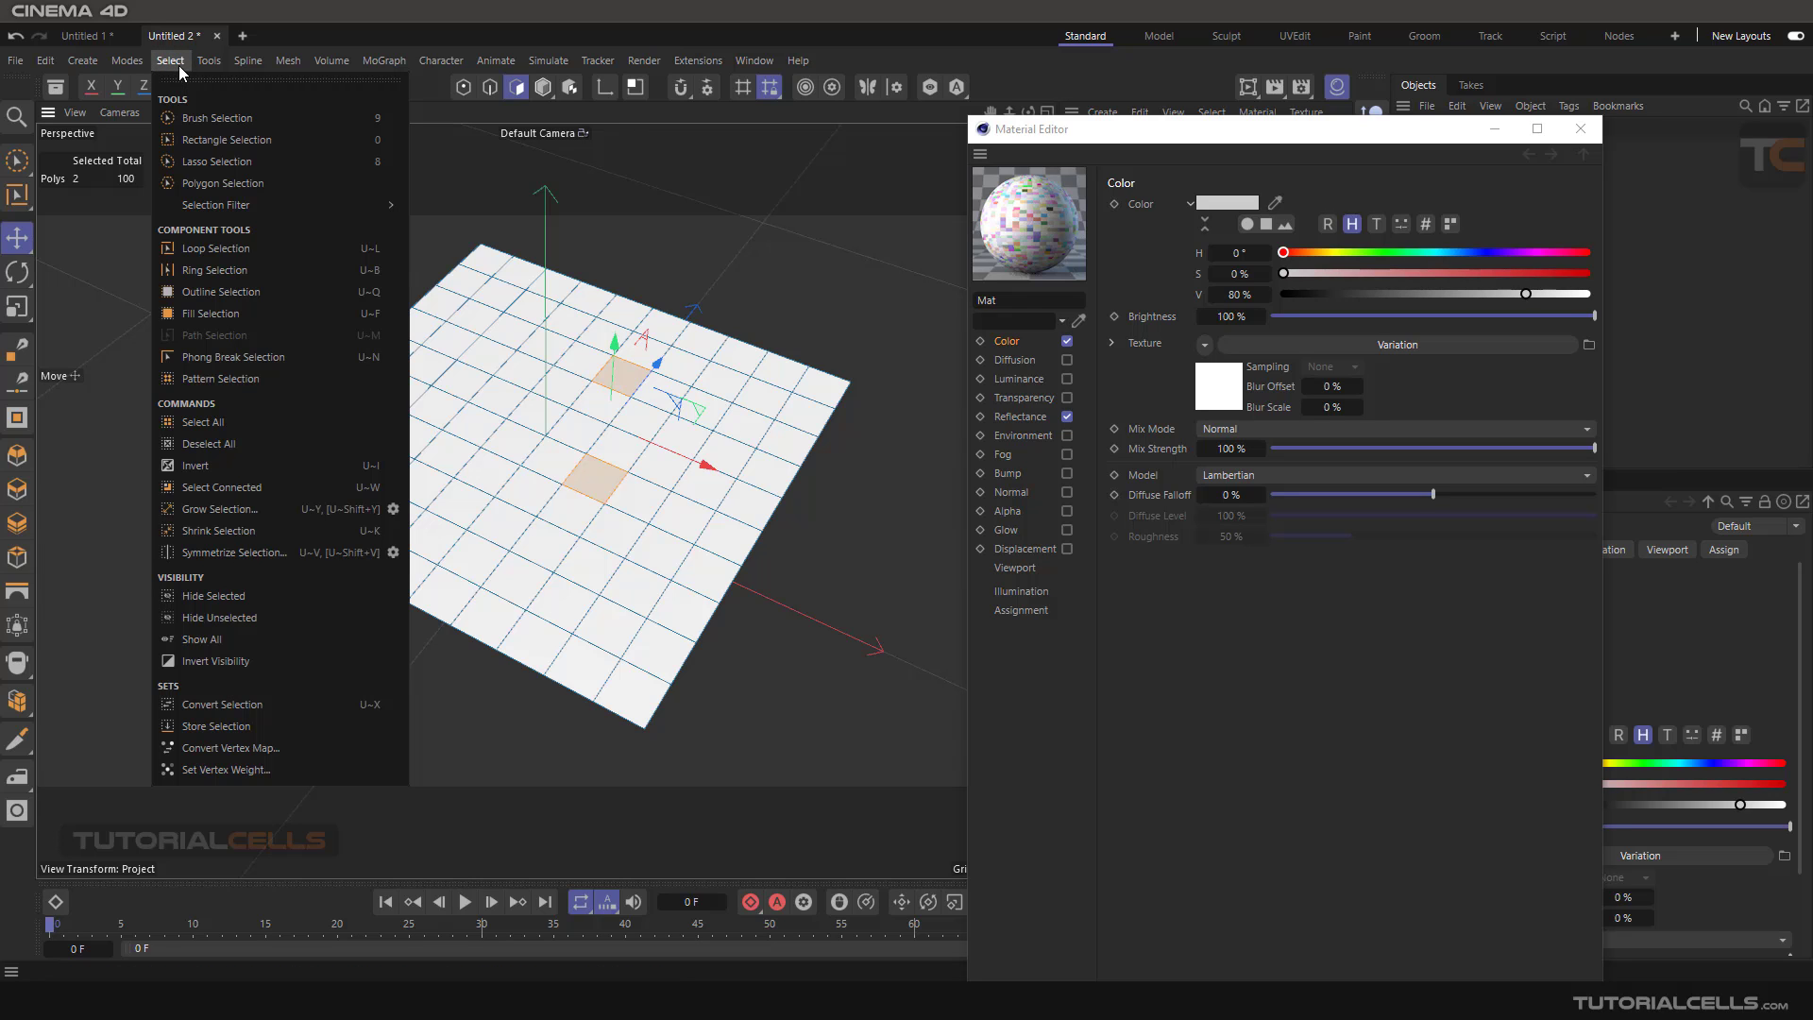
click(276, 722)
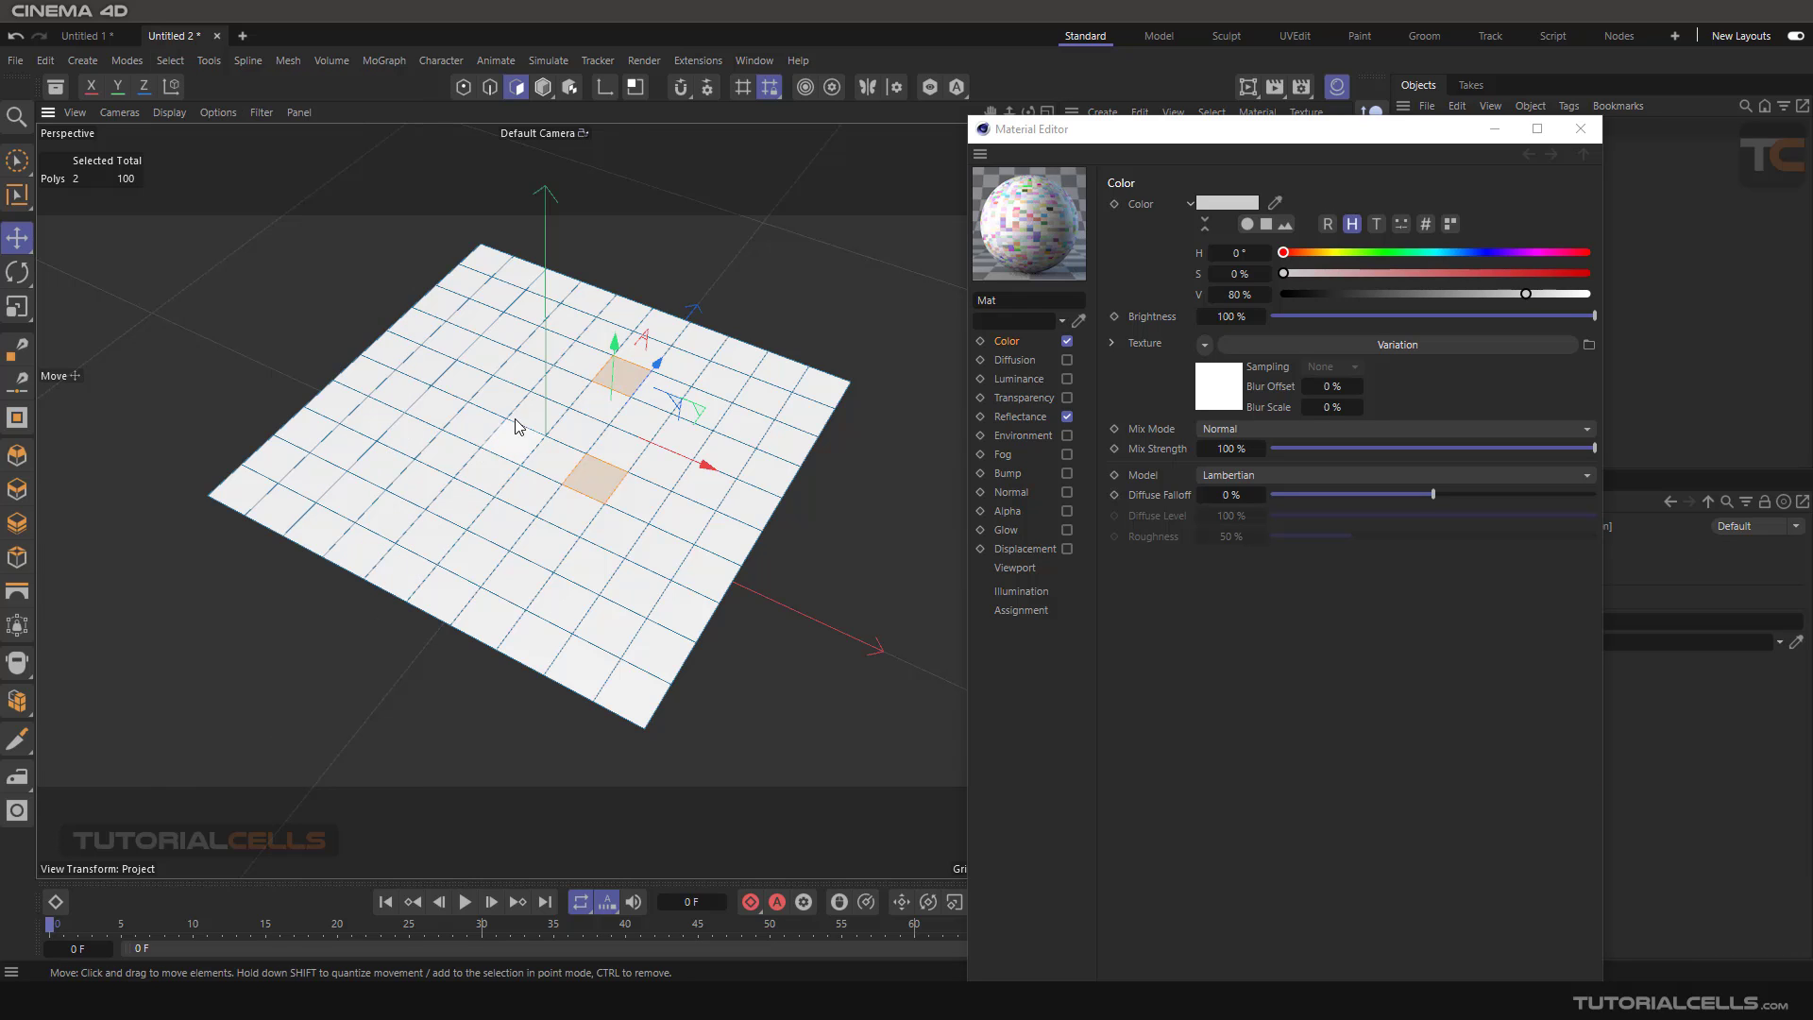
Select three other scattered polygons on the plane and store them as a second polygon selection
drag(1402, 120, 1401, 169)
click(761, 399)
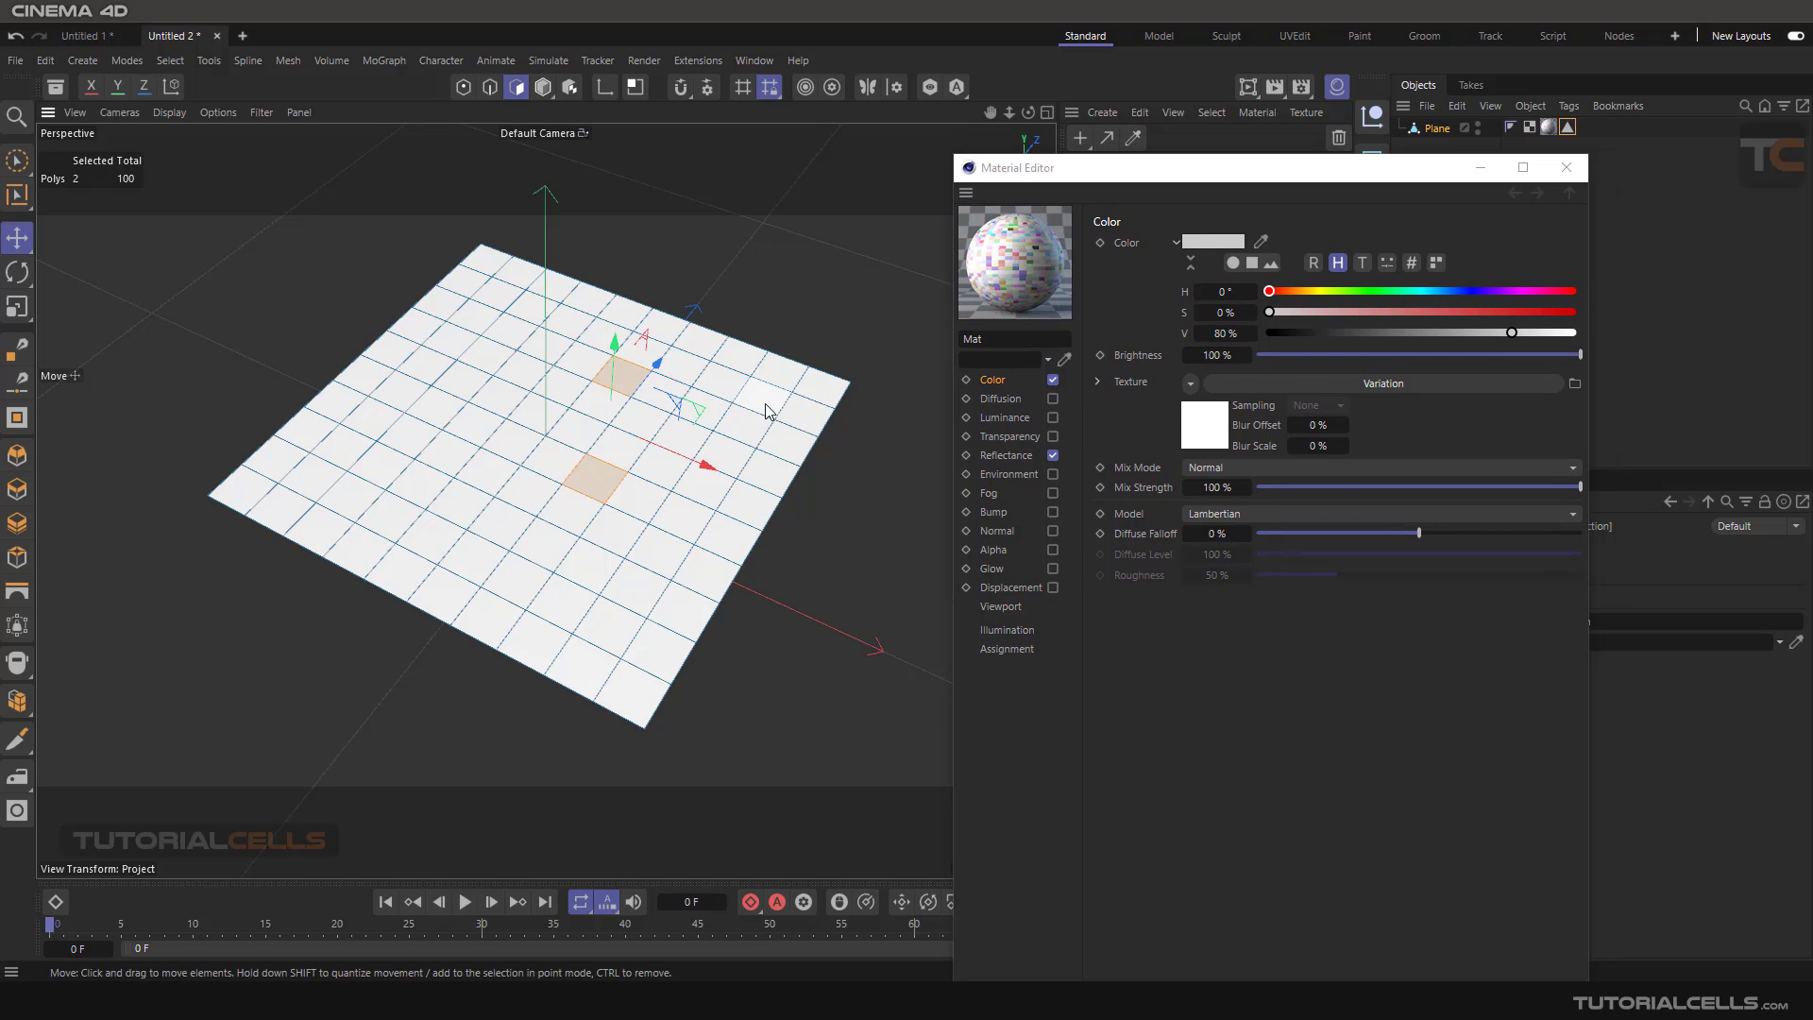
shift+click(262, 487)
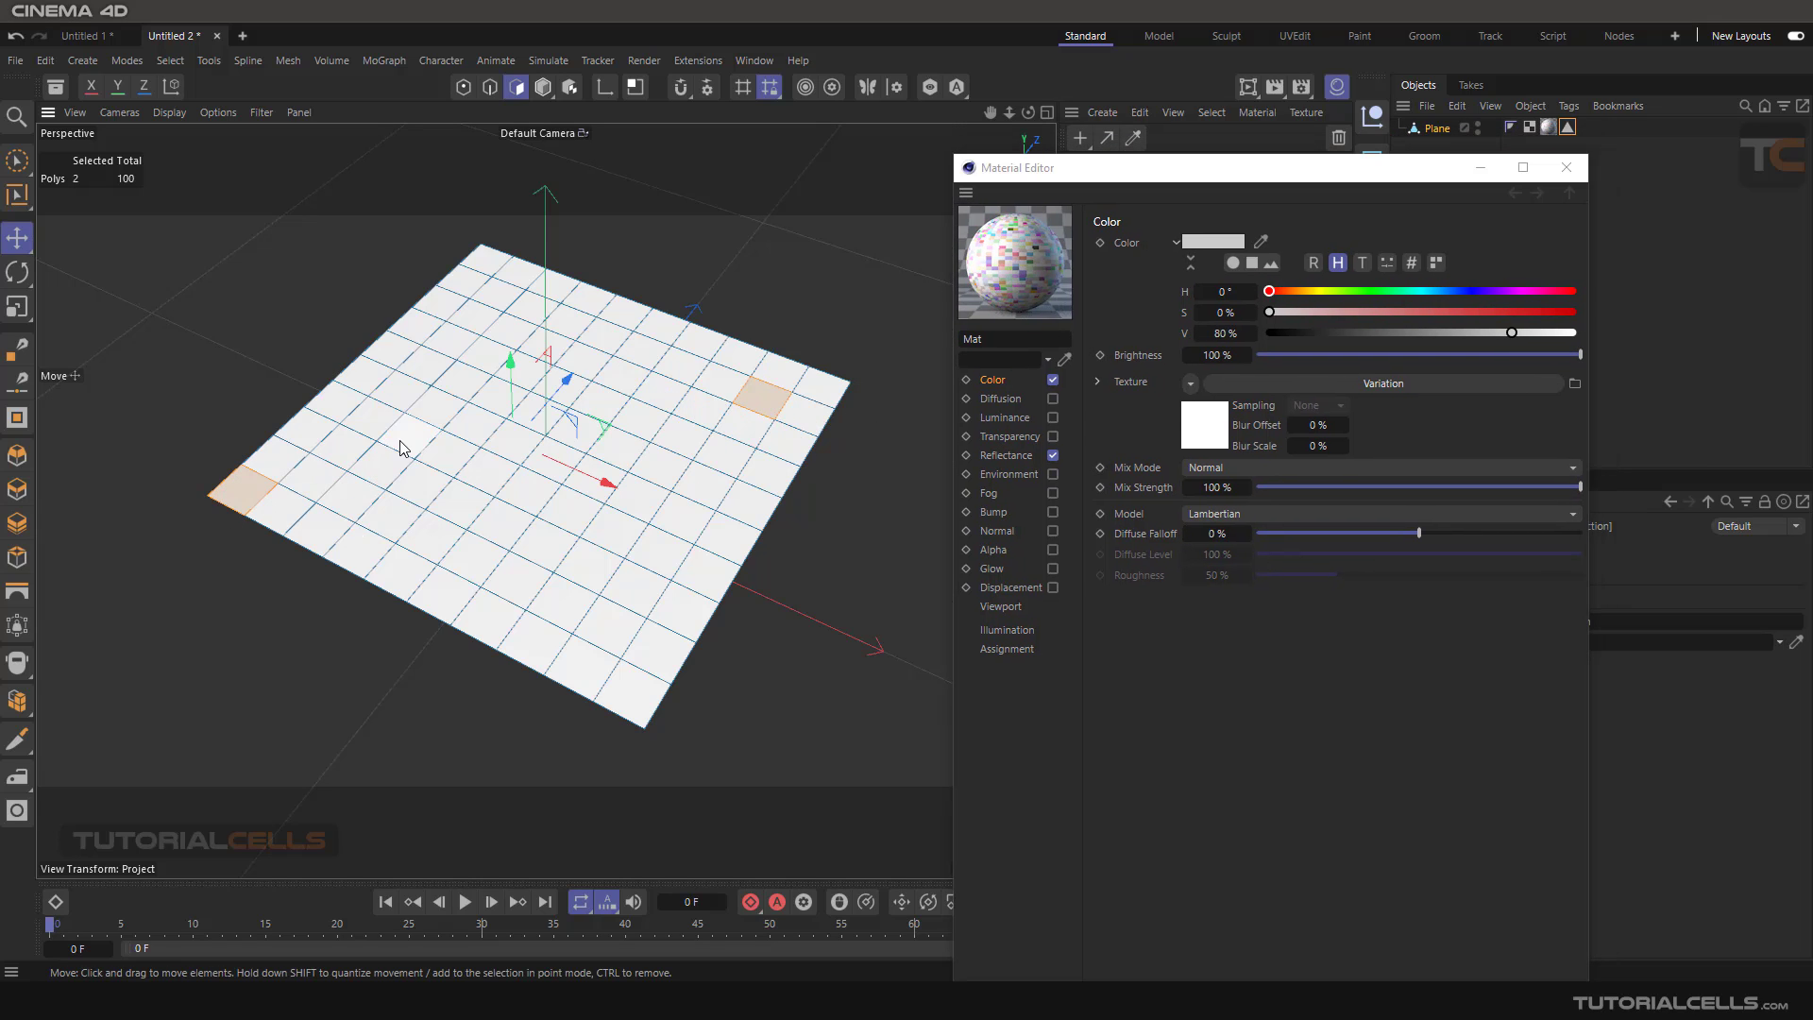
shift+click(404, 438)
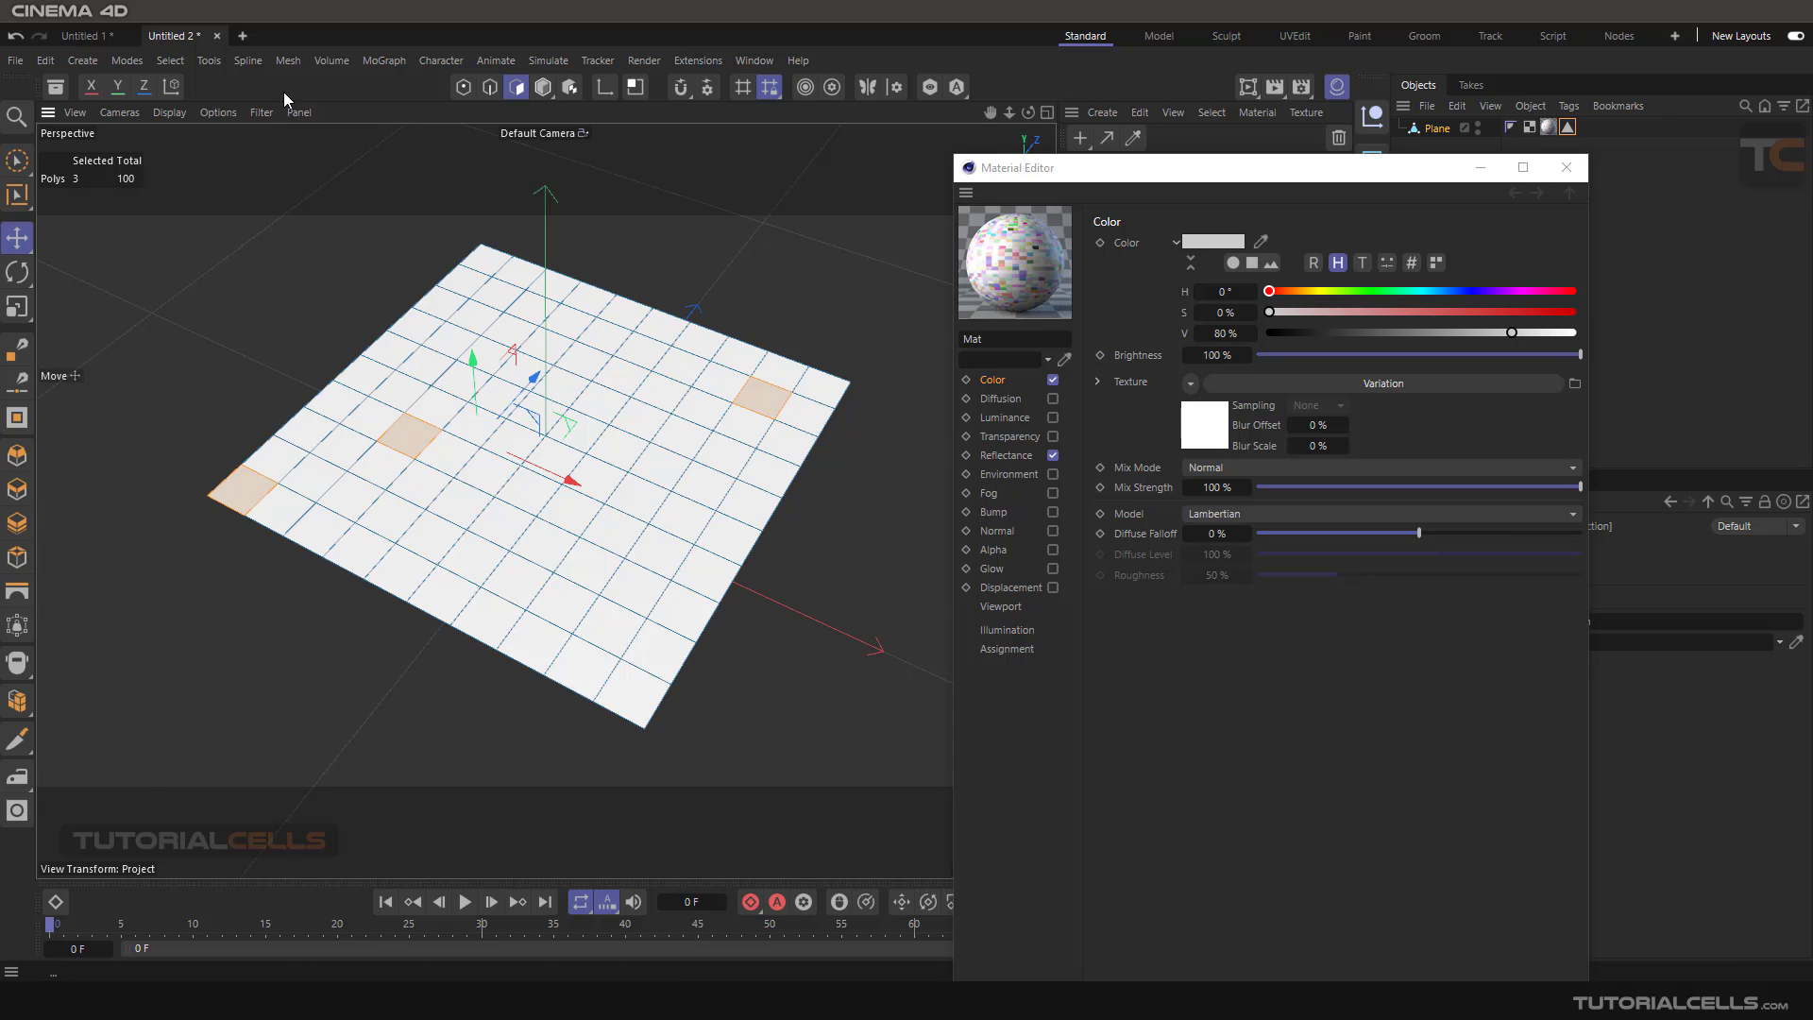
click(171, 62)
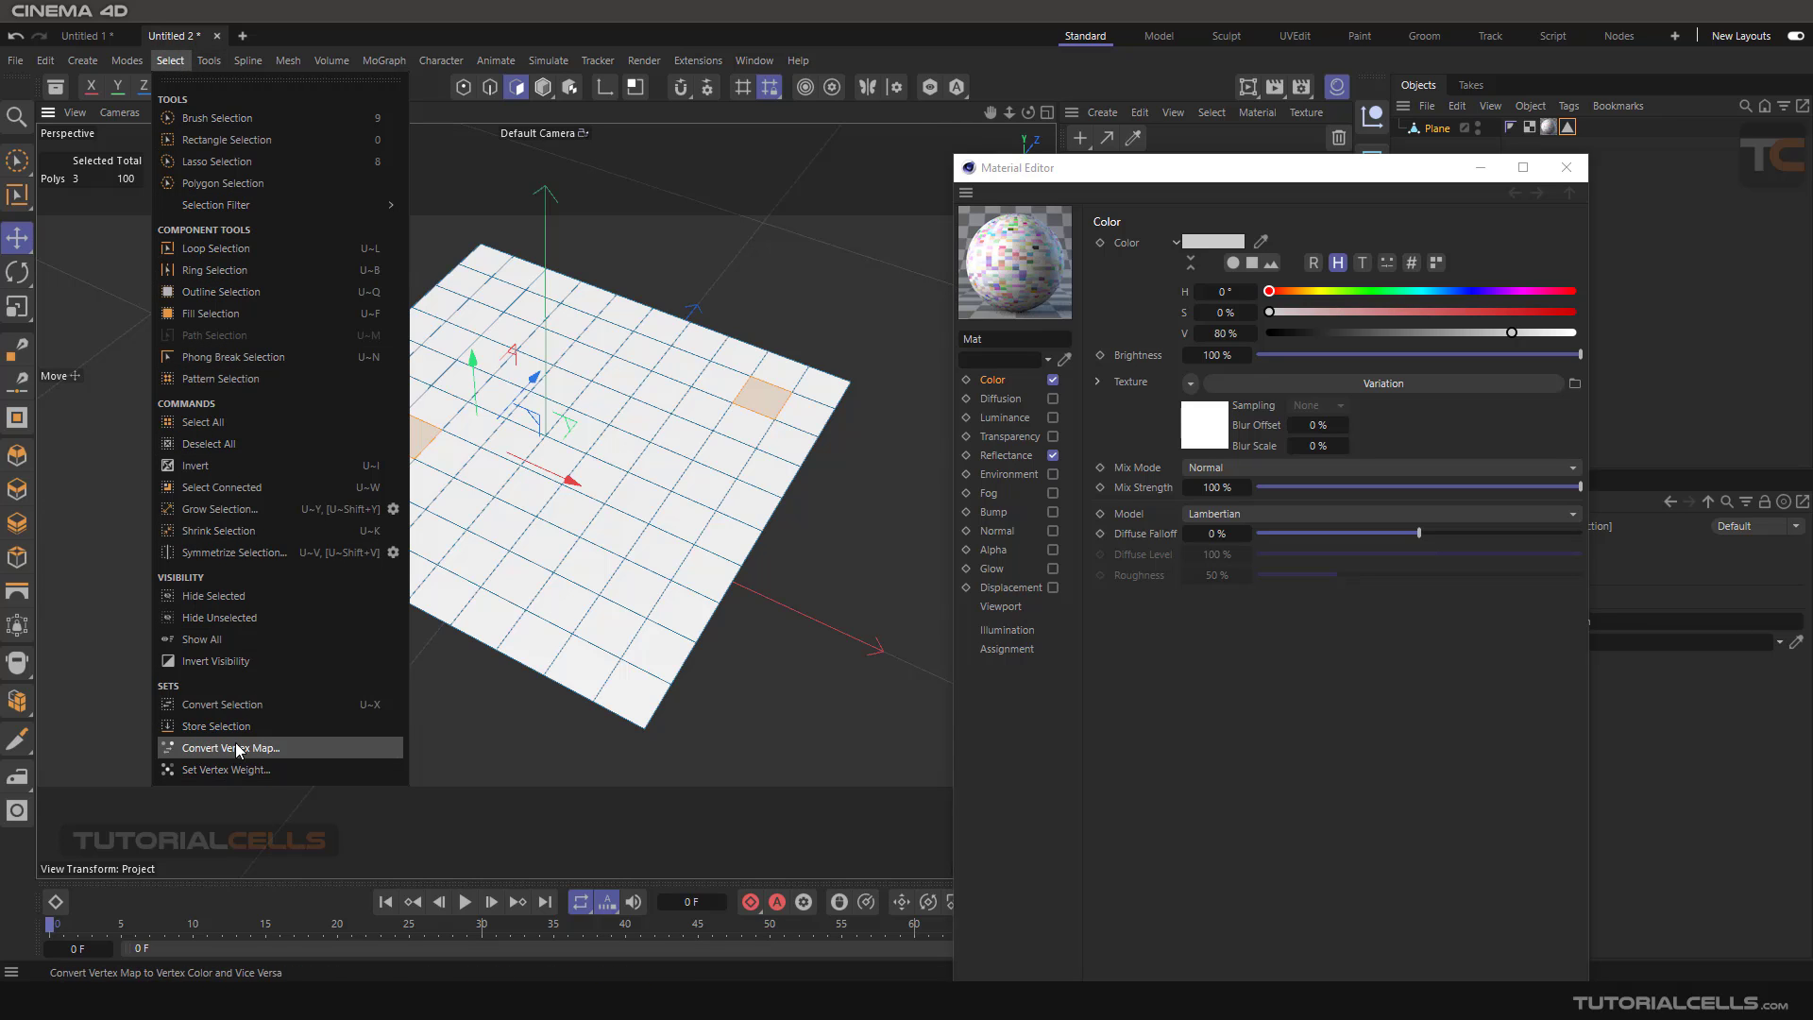
click(244, 728)
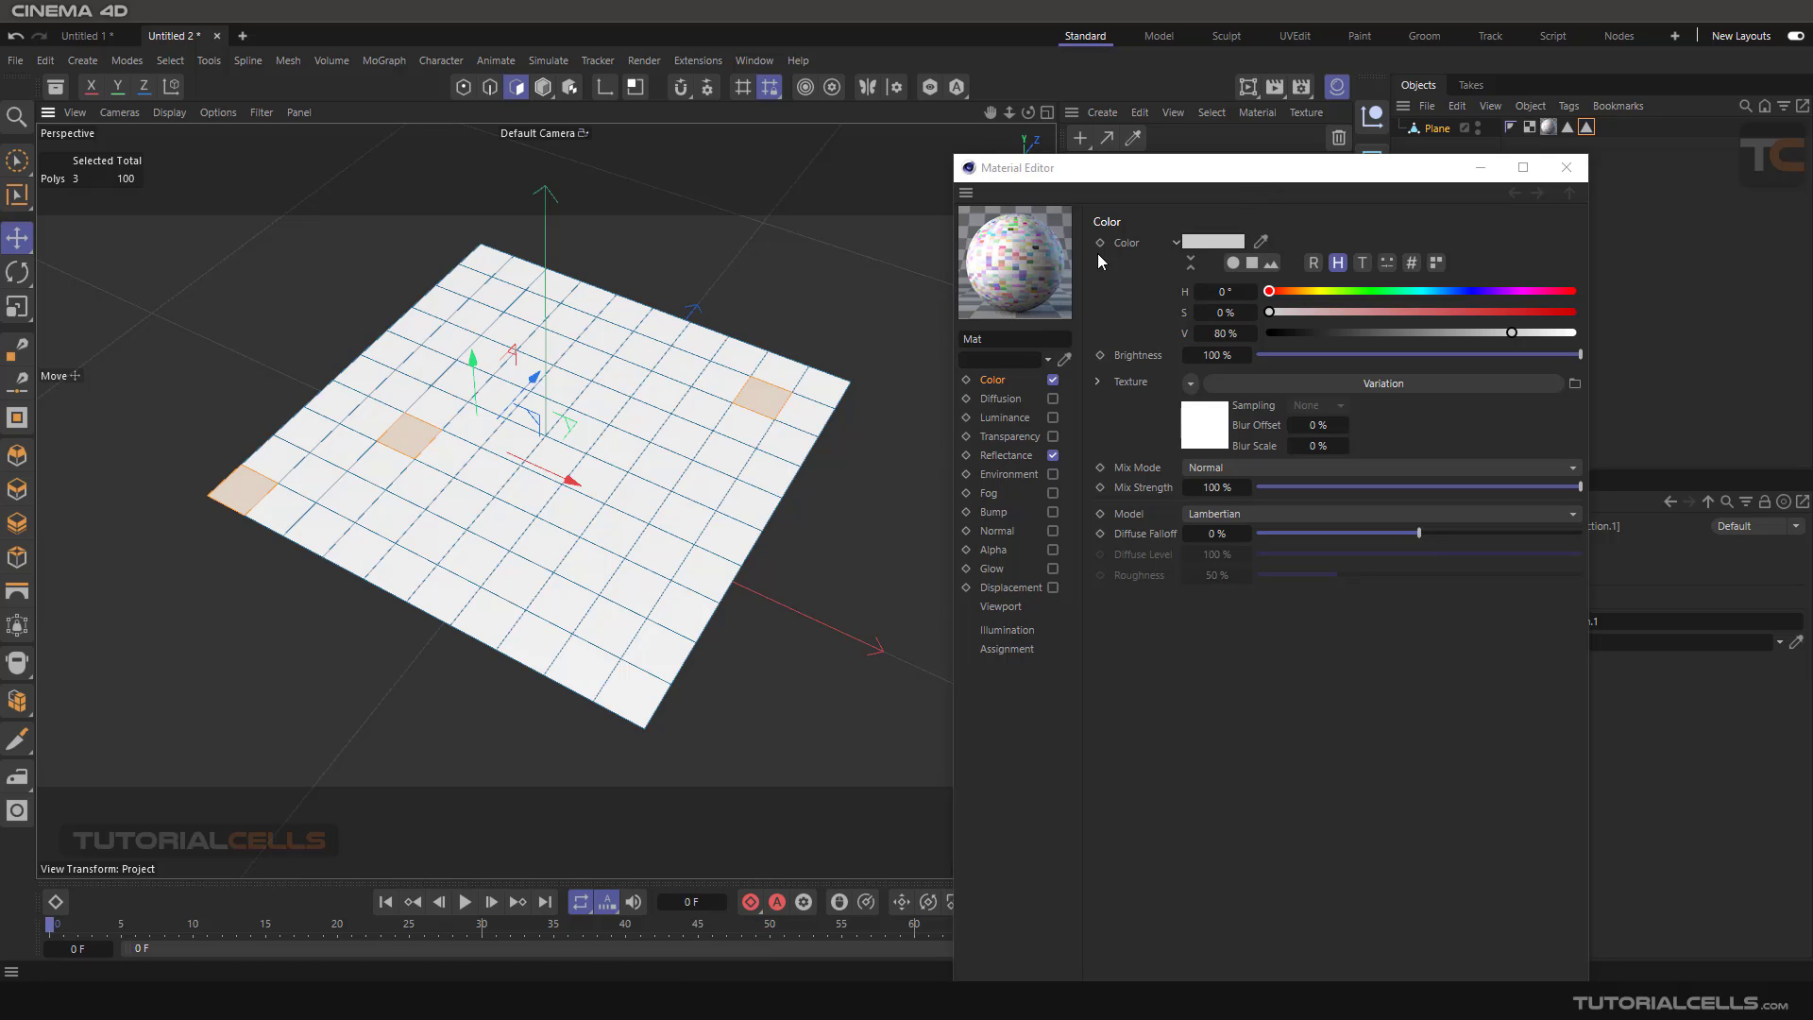
Select one polygon near the plane's back and one near its front corner, and store them as a third polygon selection
click(608, 364)
shift+click(656, 652)
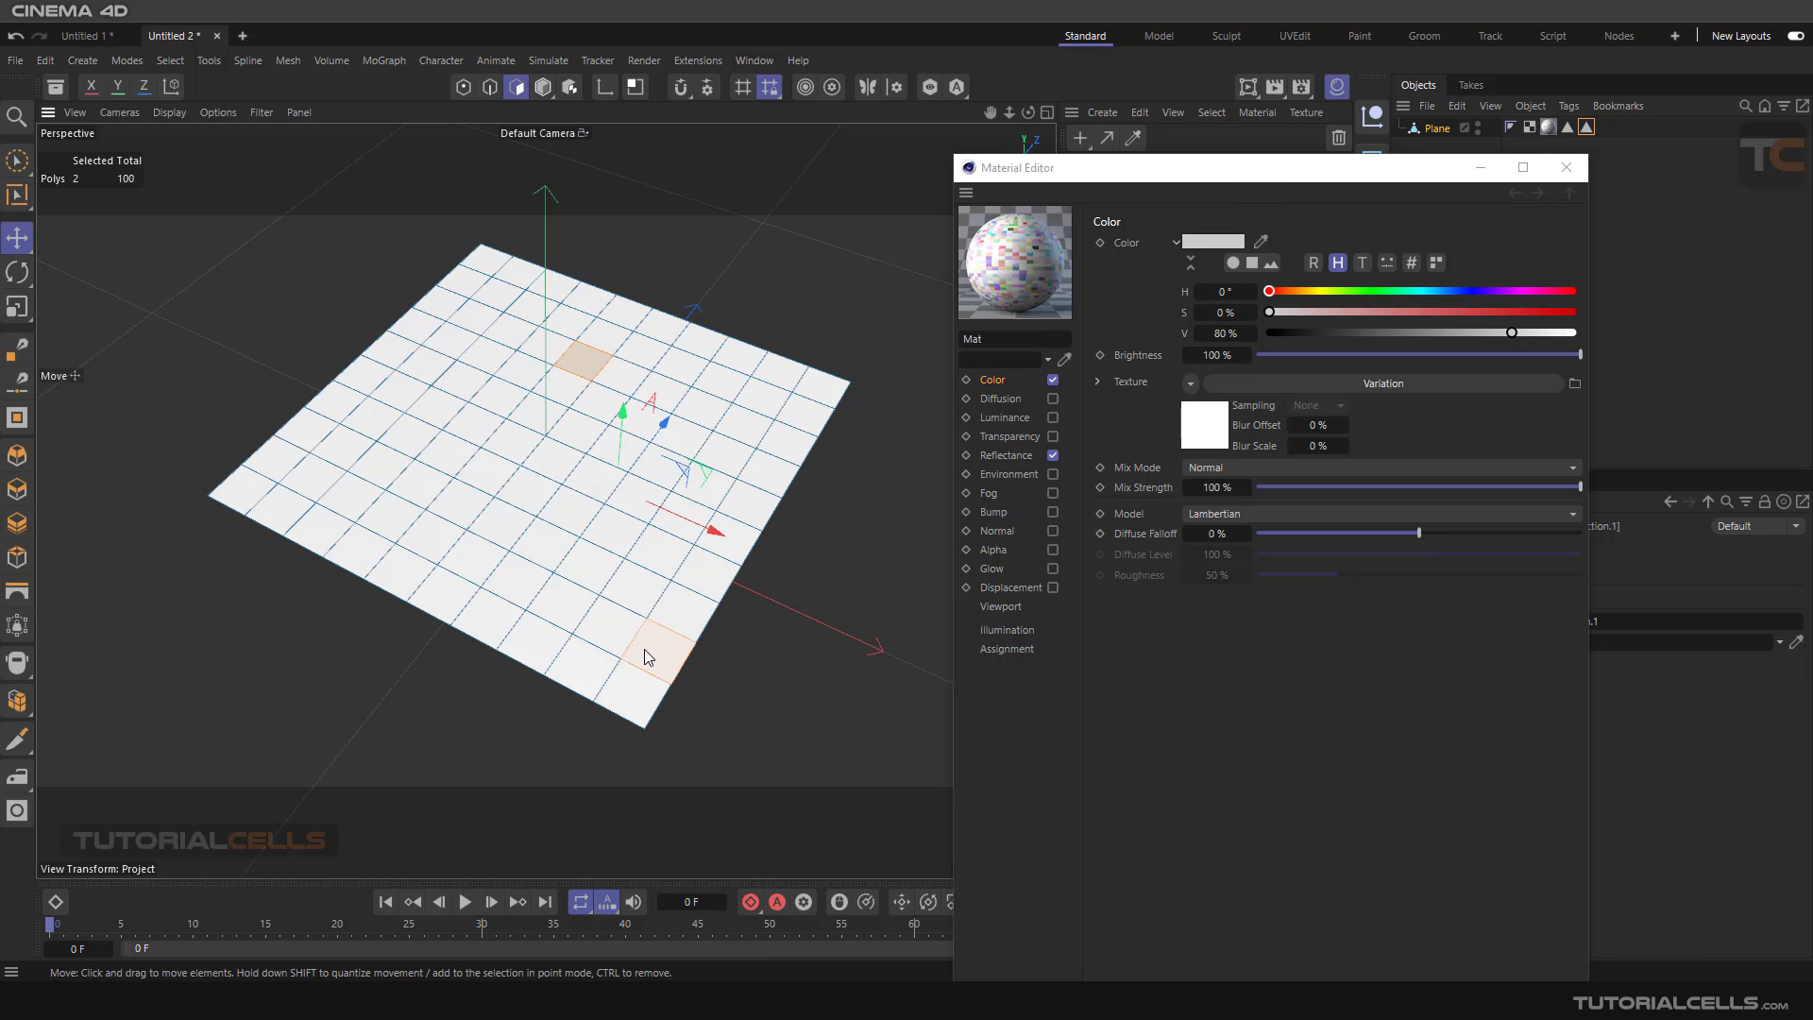
click(170, 60)
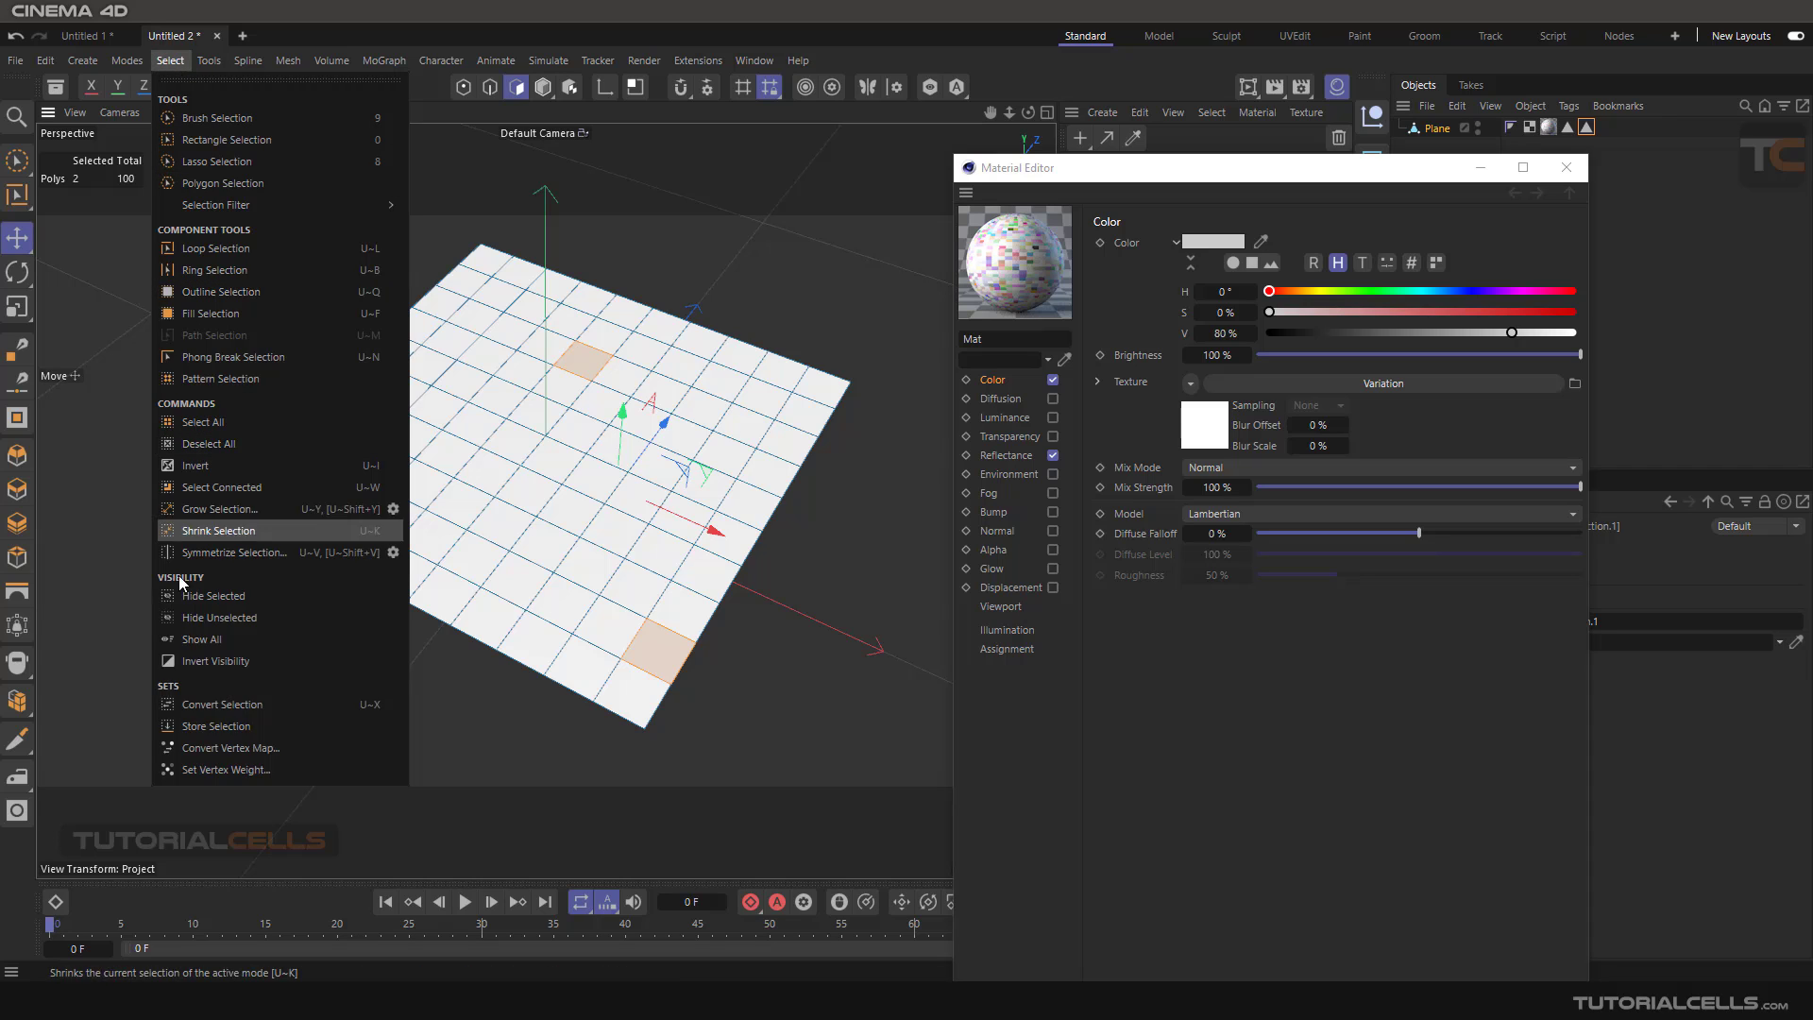
click(207, 728)
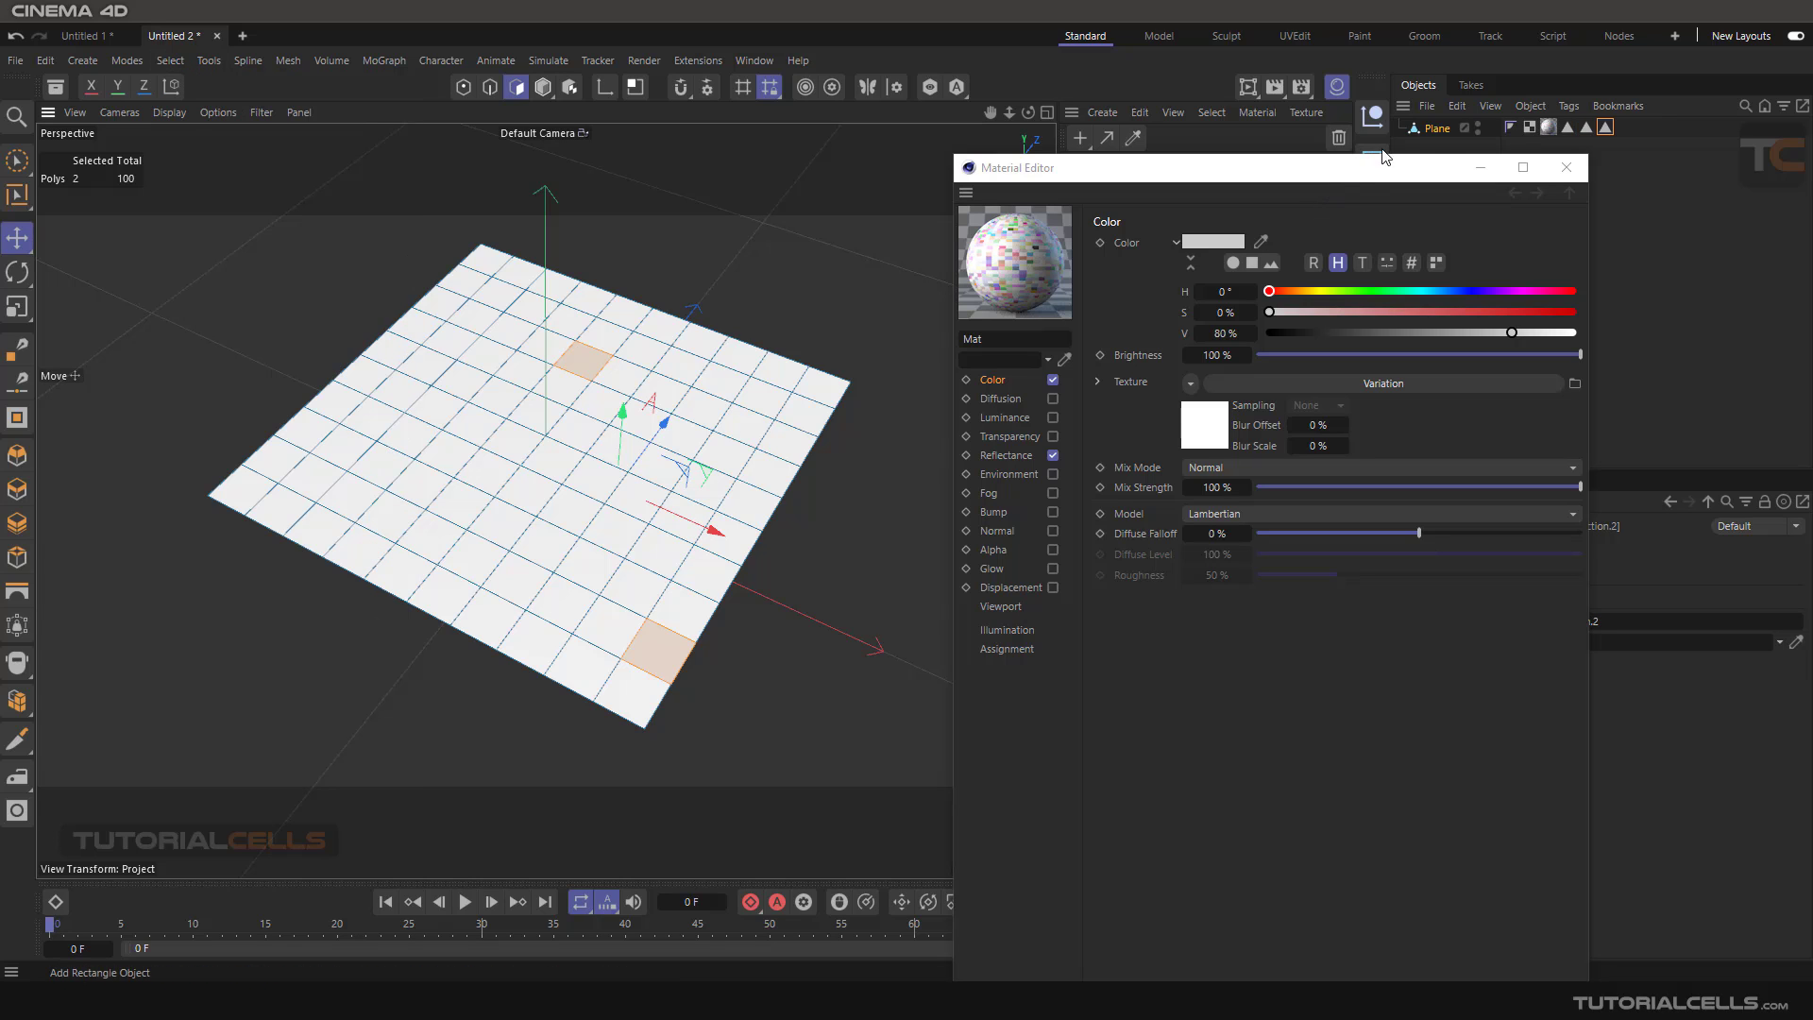
Set the plane's Variation shader to vary by Polygon Selection Tag, with an interactive render region showing the plane
click(1271, 381)
click(1249, 86)
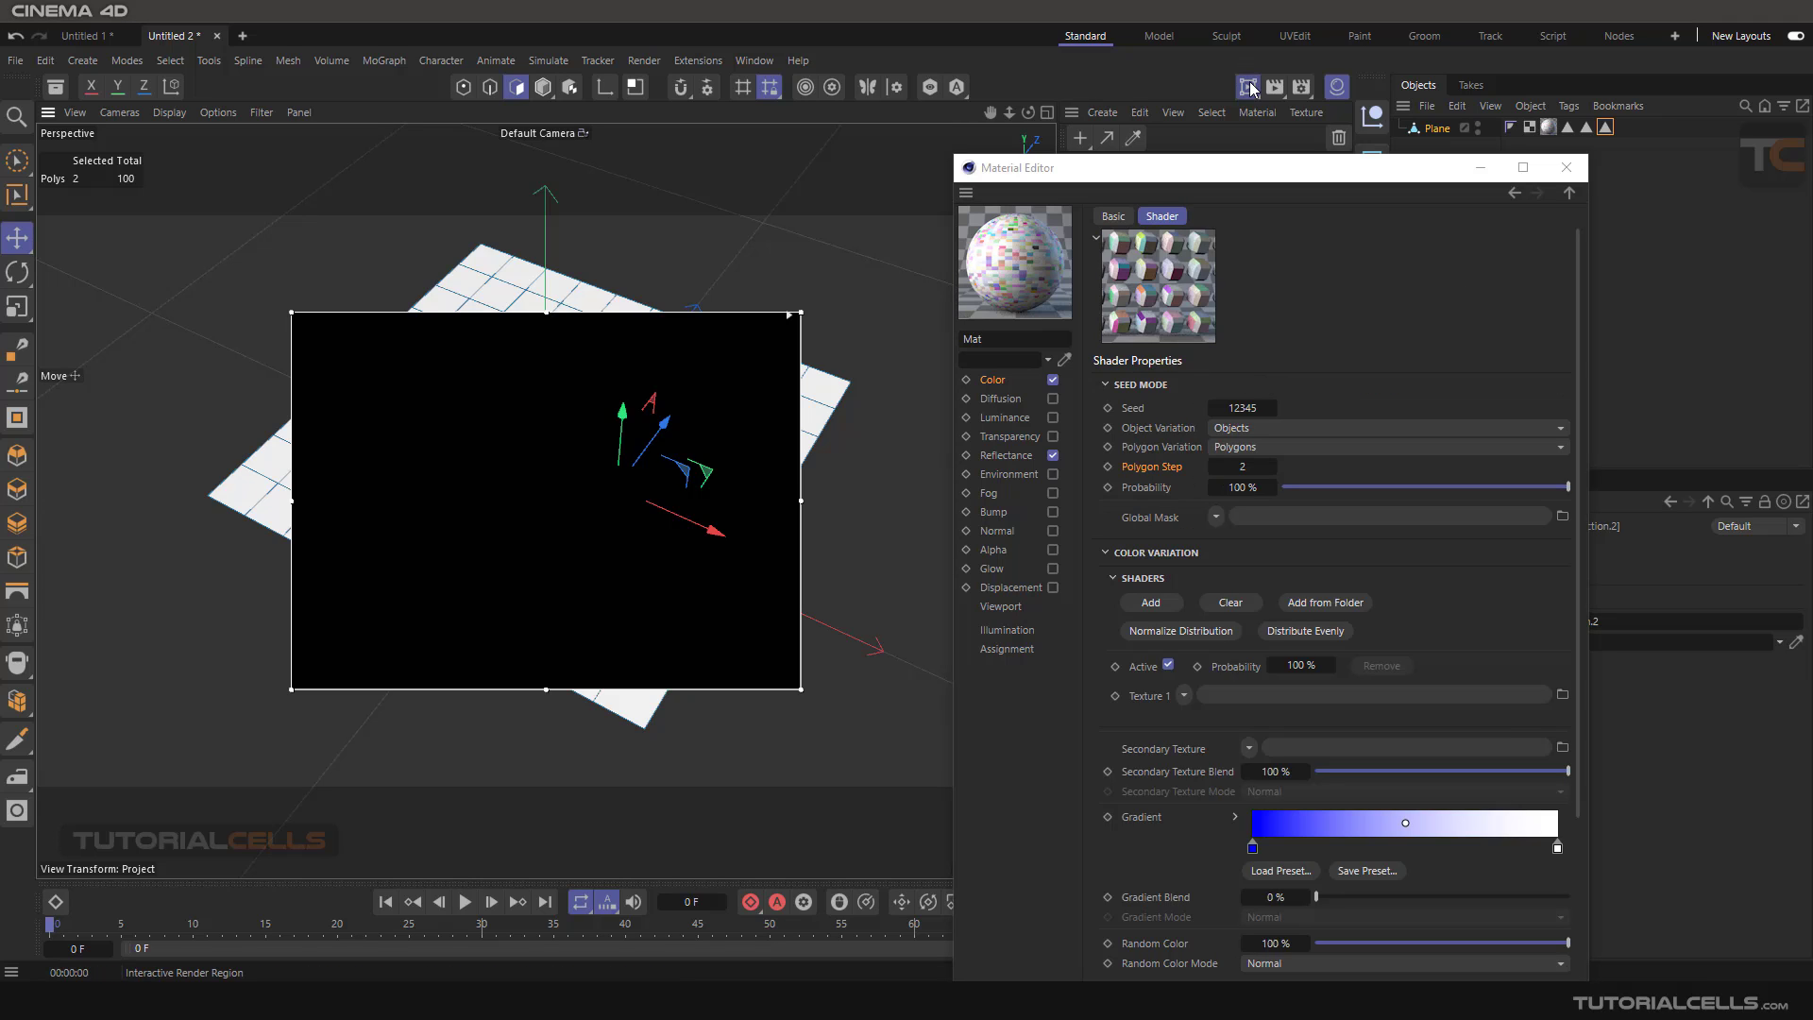
click(1252, 447)
click(1255, 508)
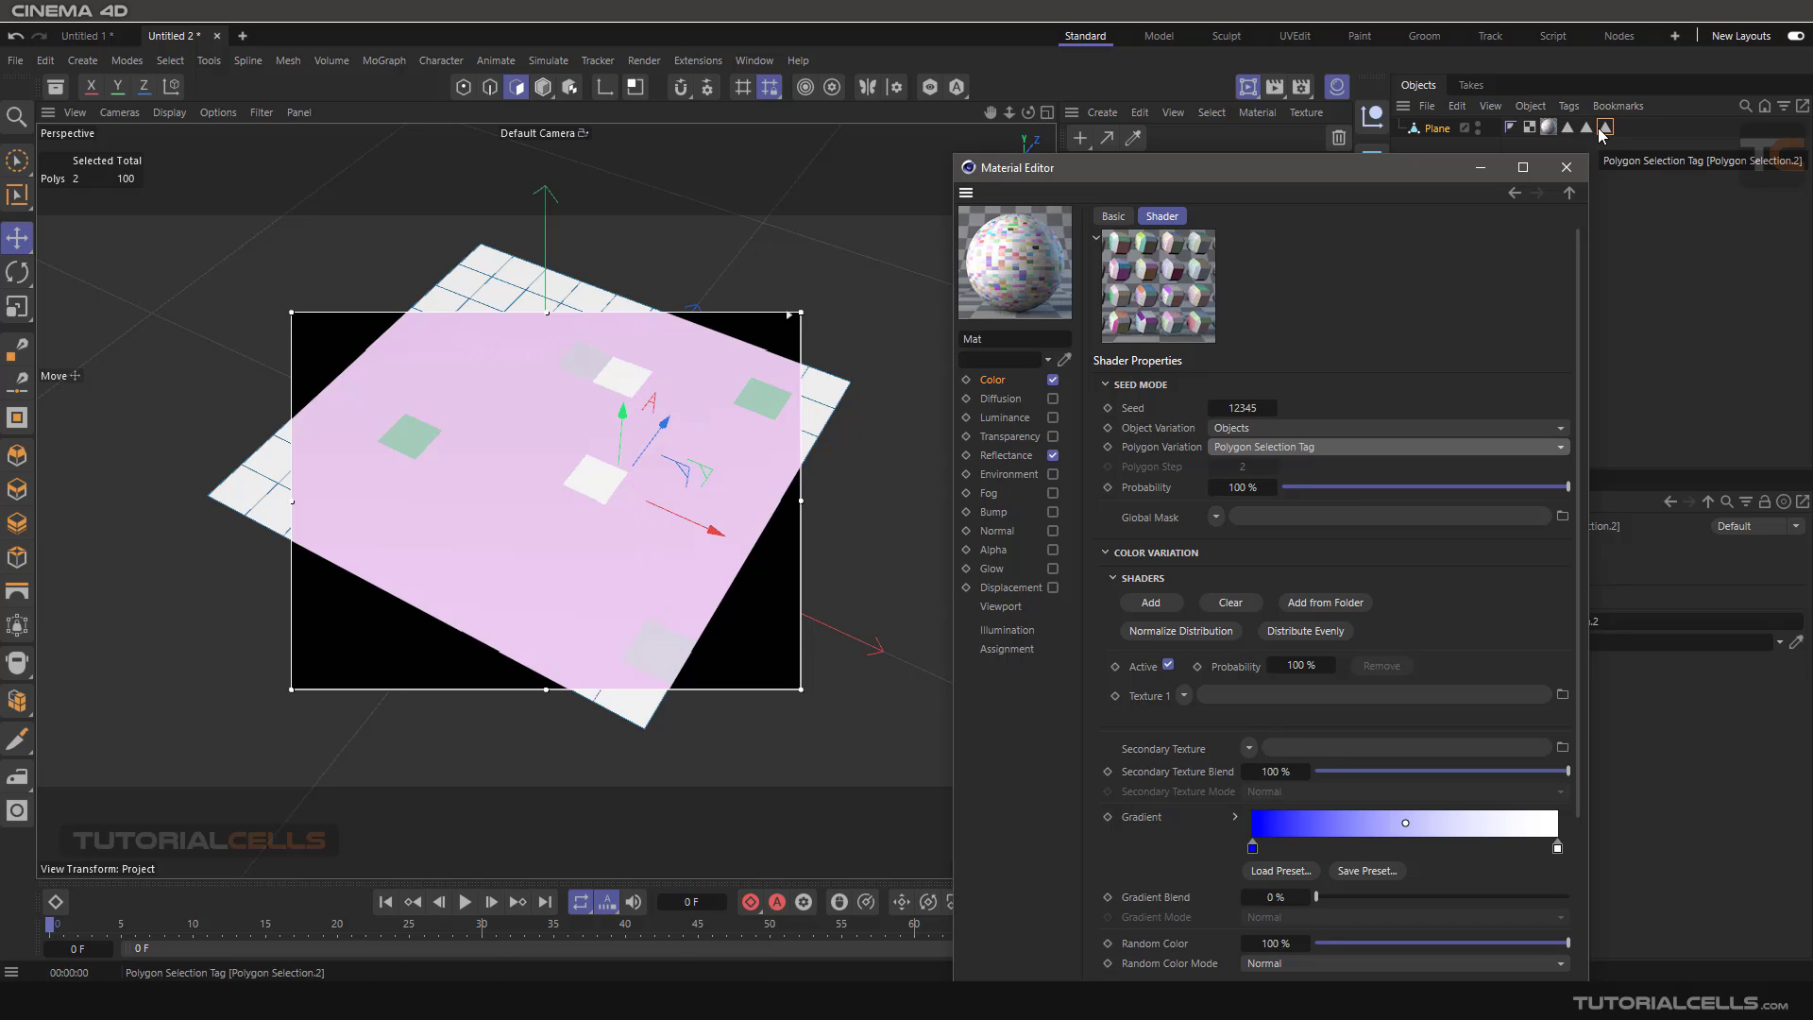
Close the material editor and delete the plane's three polygon selection tags
click(1320, 444)
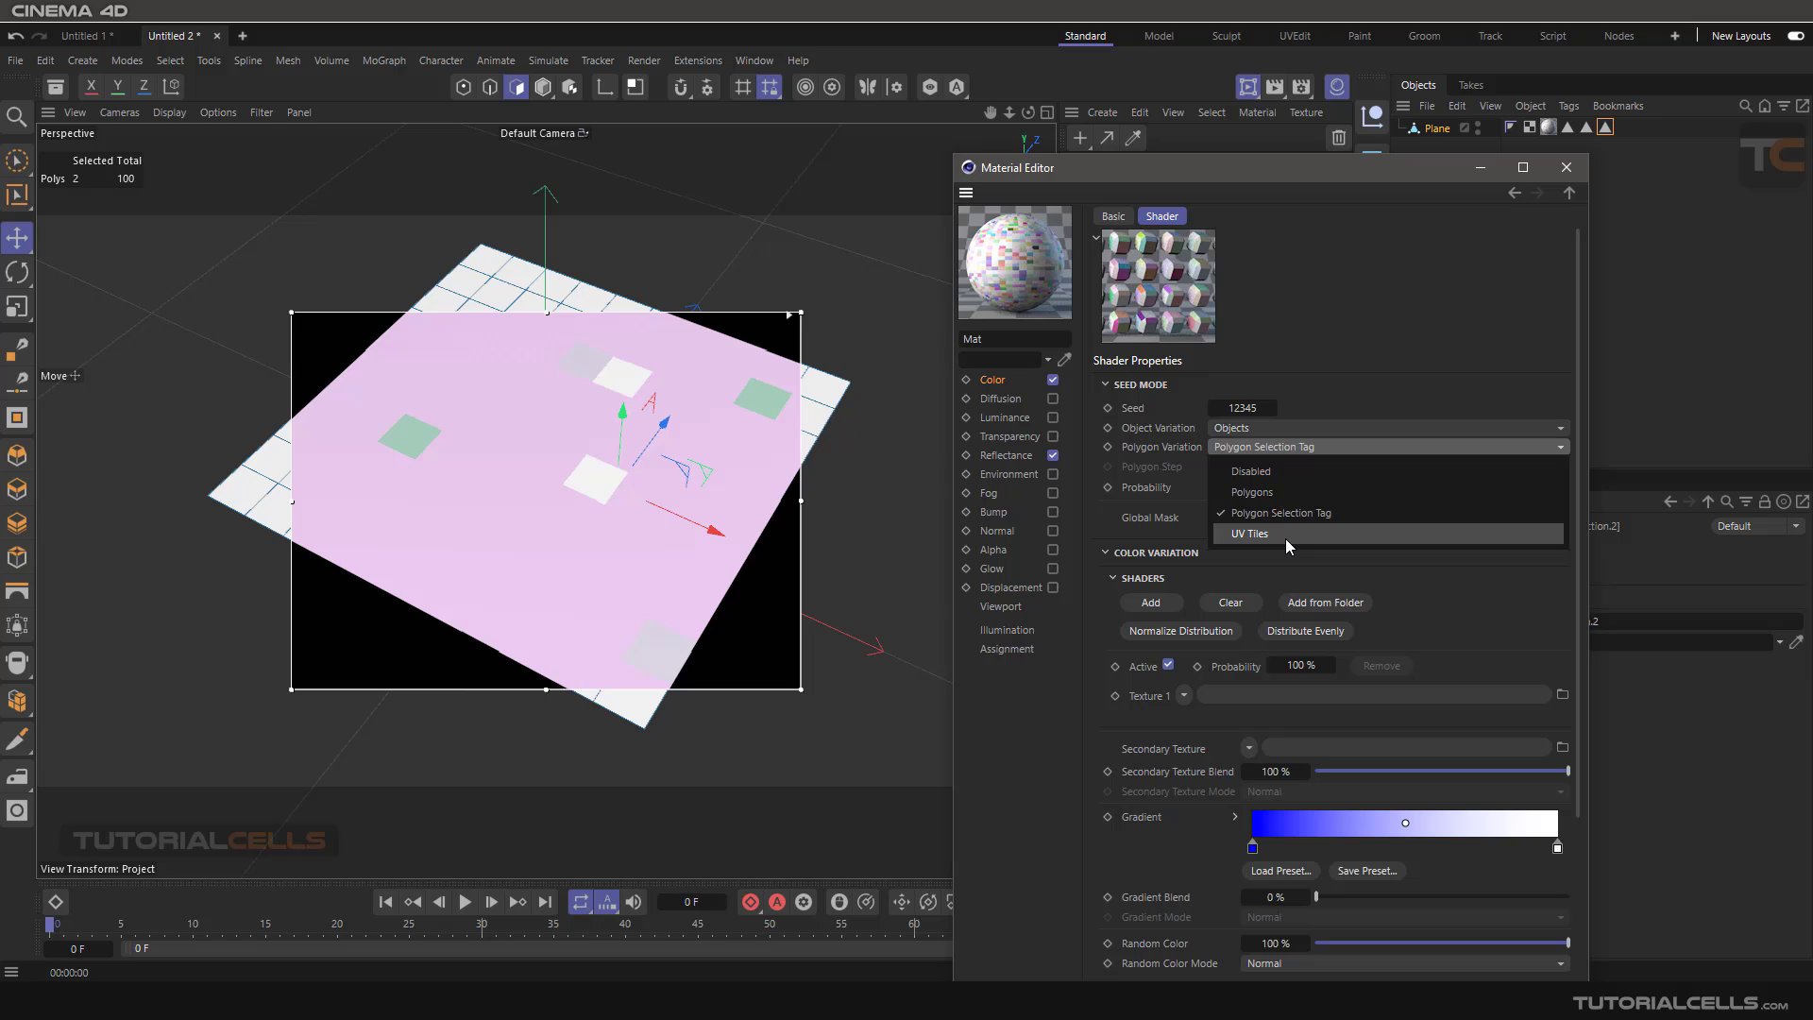
click(1566, 170)
click(1566, 167)
drag(1641, 129, 1557, 159)
key(Delete)
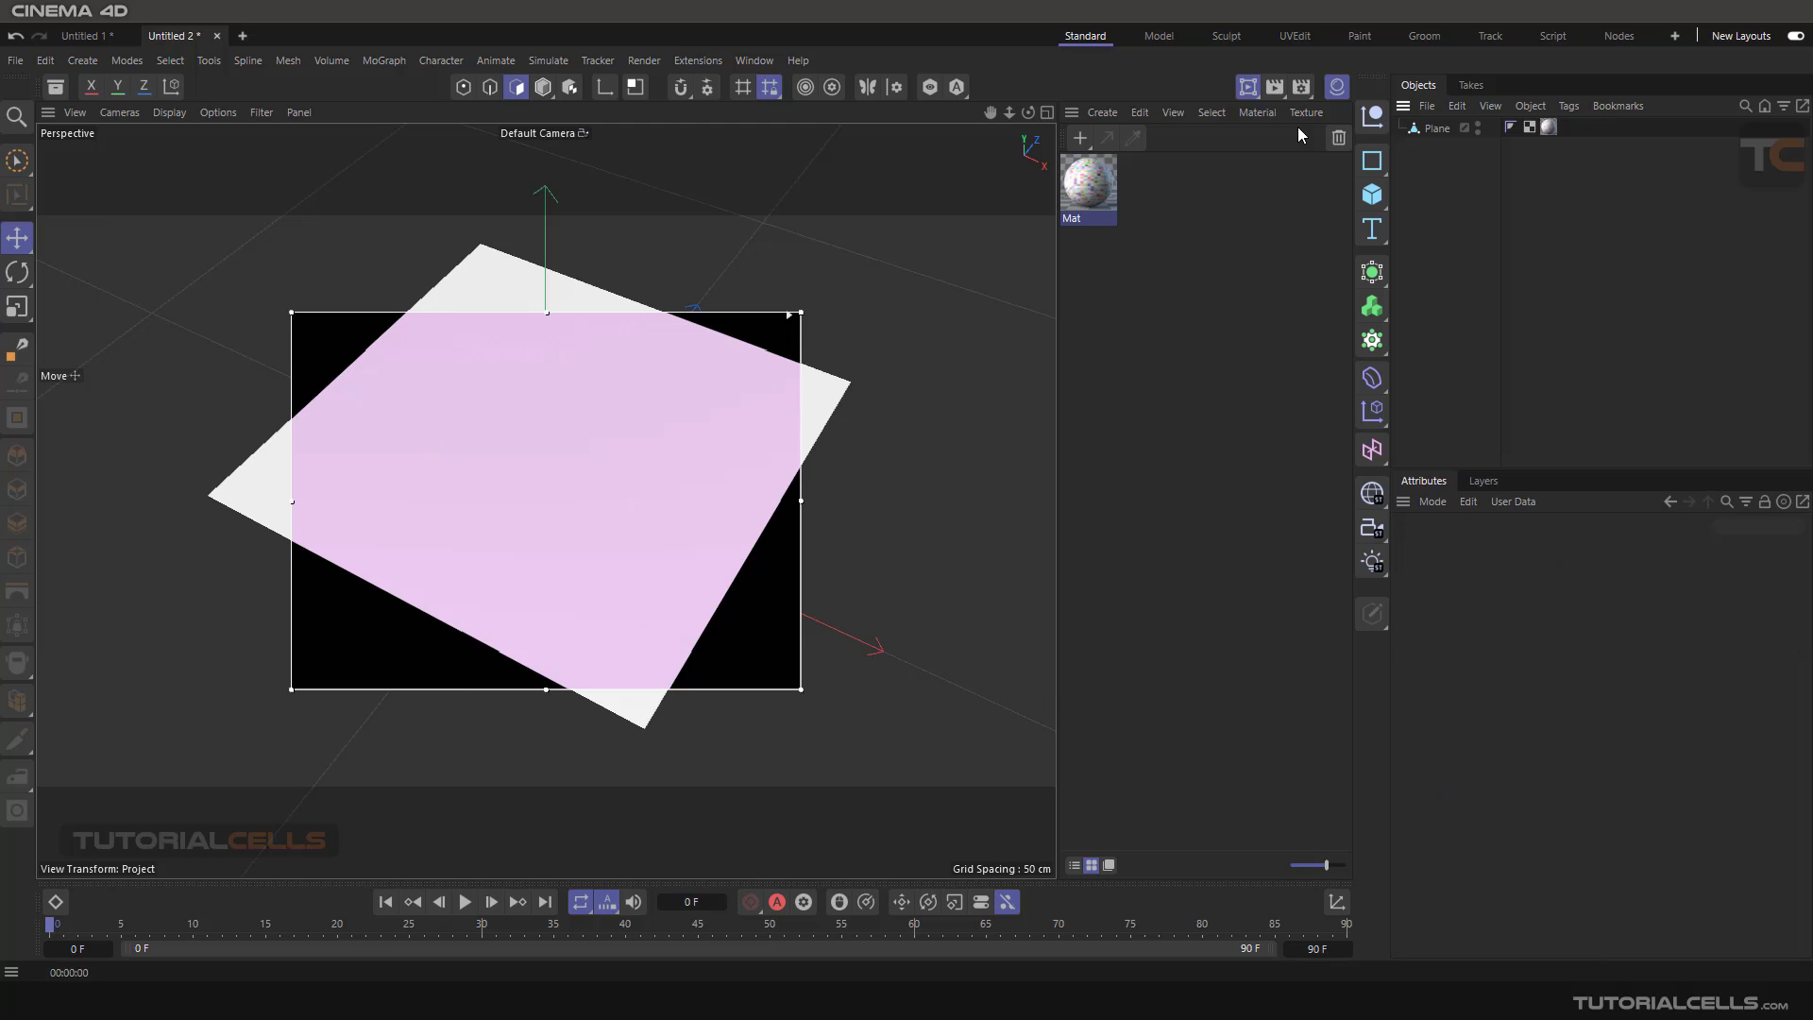
Clear the Variation shader from the plane material's color texture and load the pink lotus JPG image instead
double_click(1091, 189)
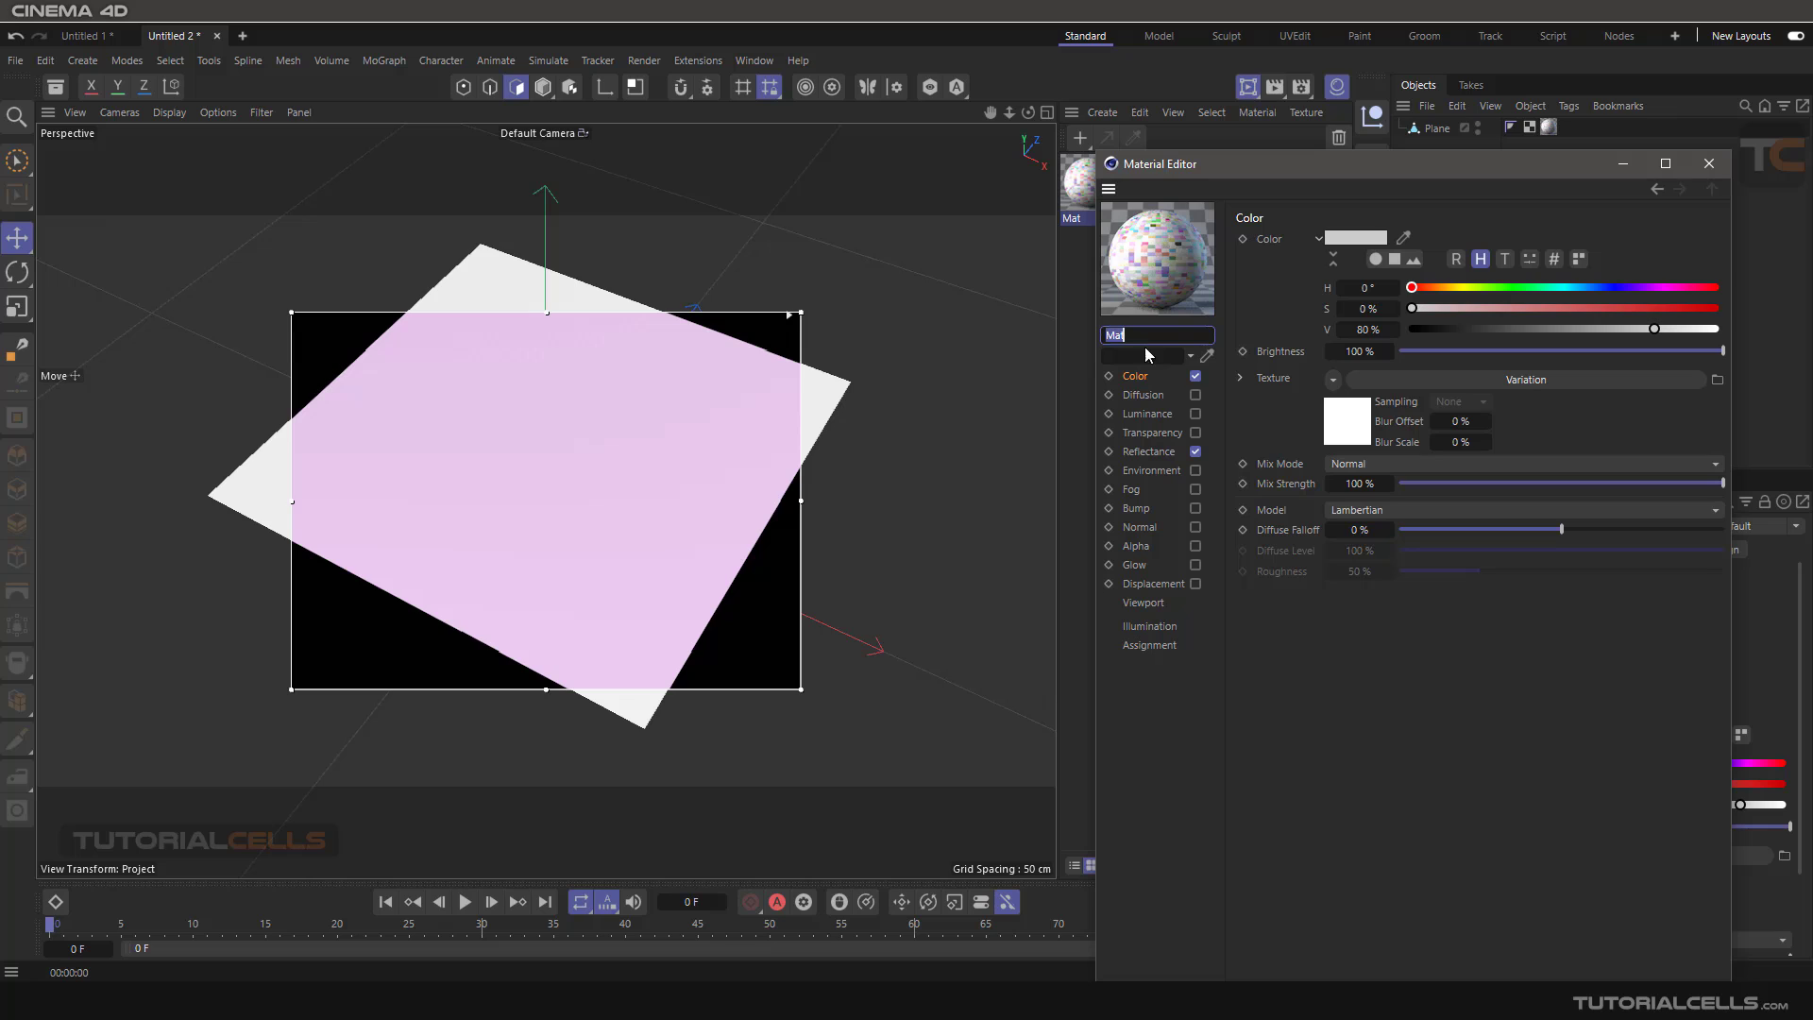
click(1332, 379)
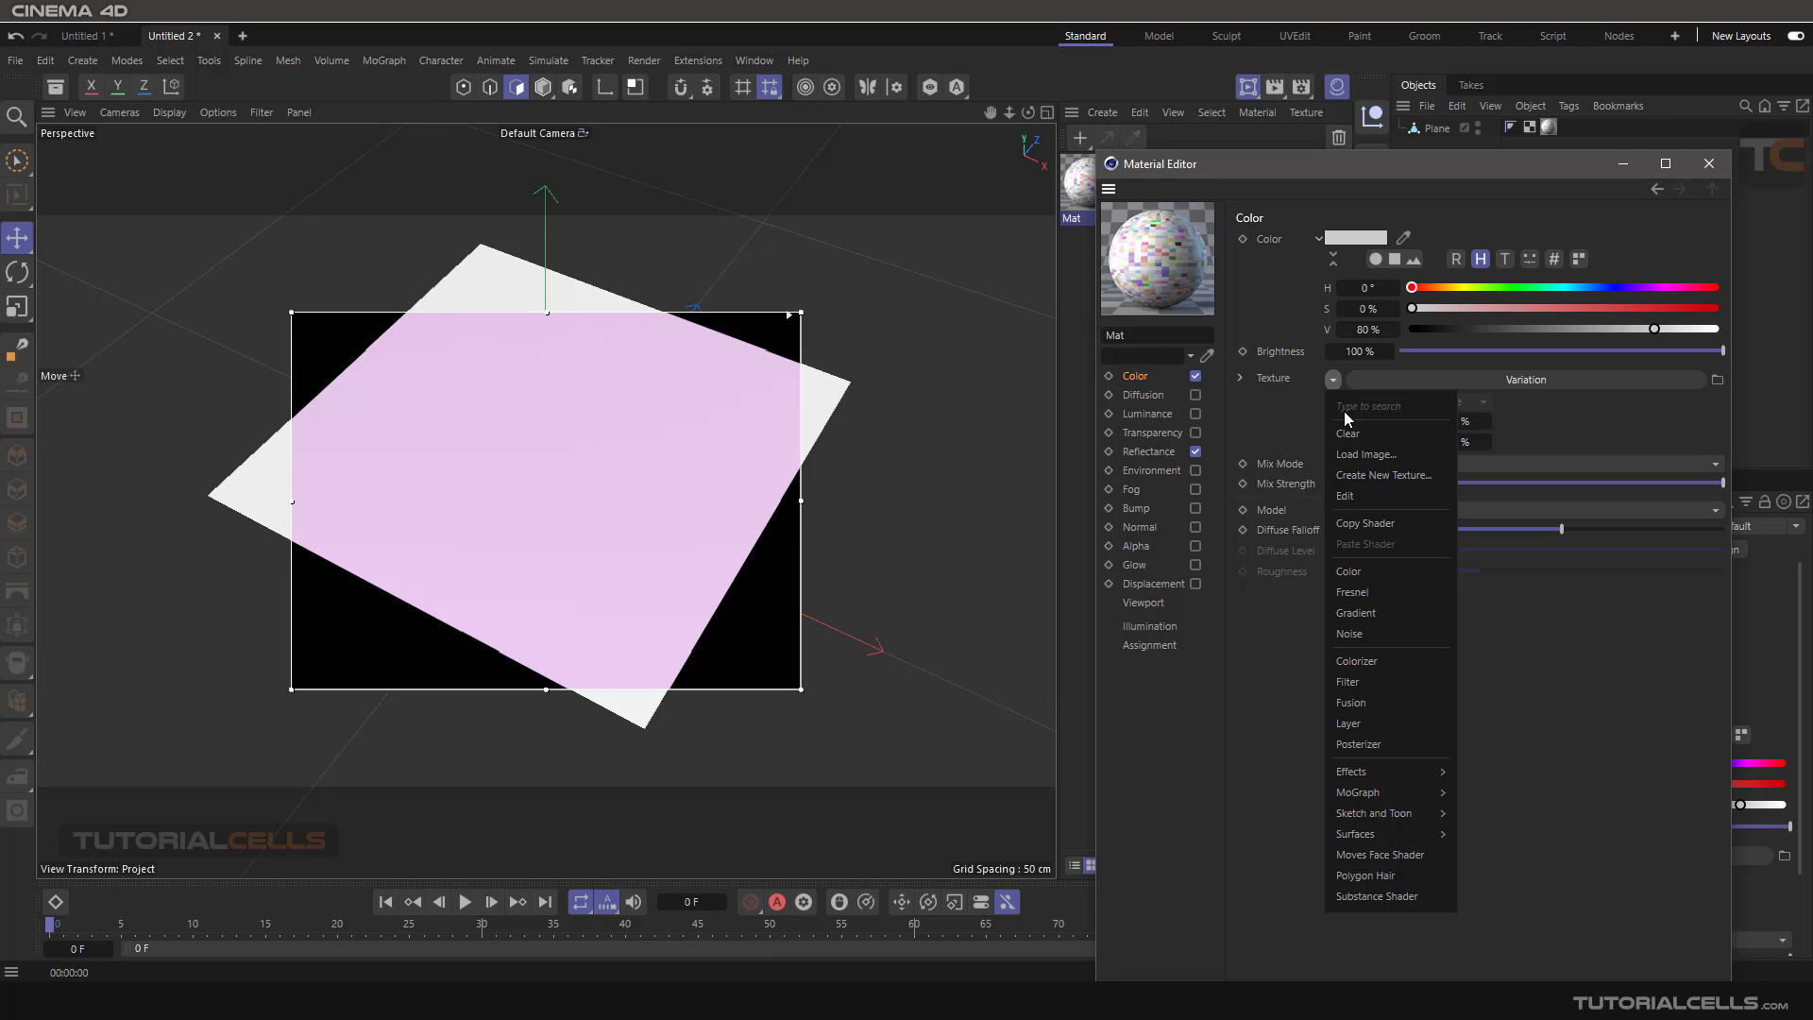
click(1336, 413)
click(1332, 380)
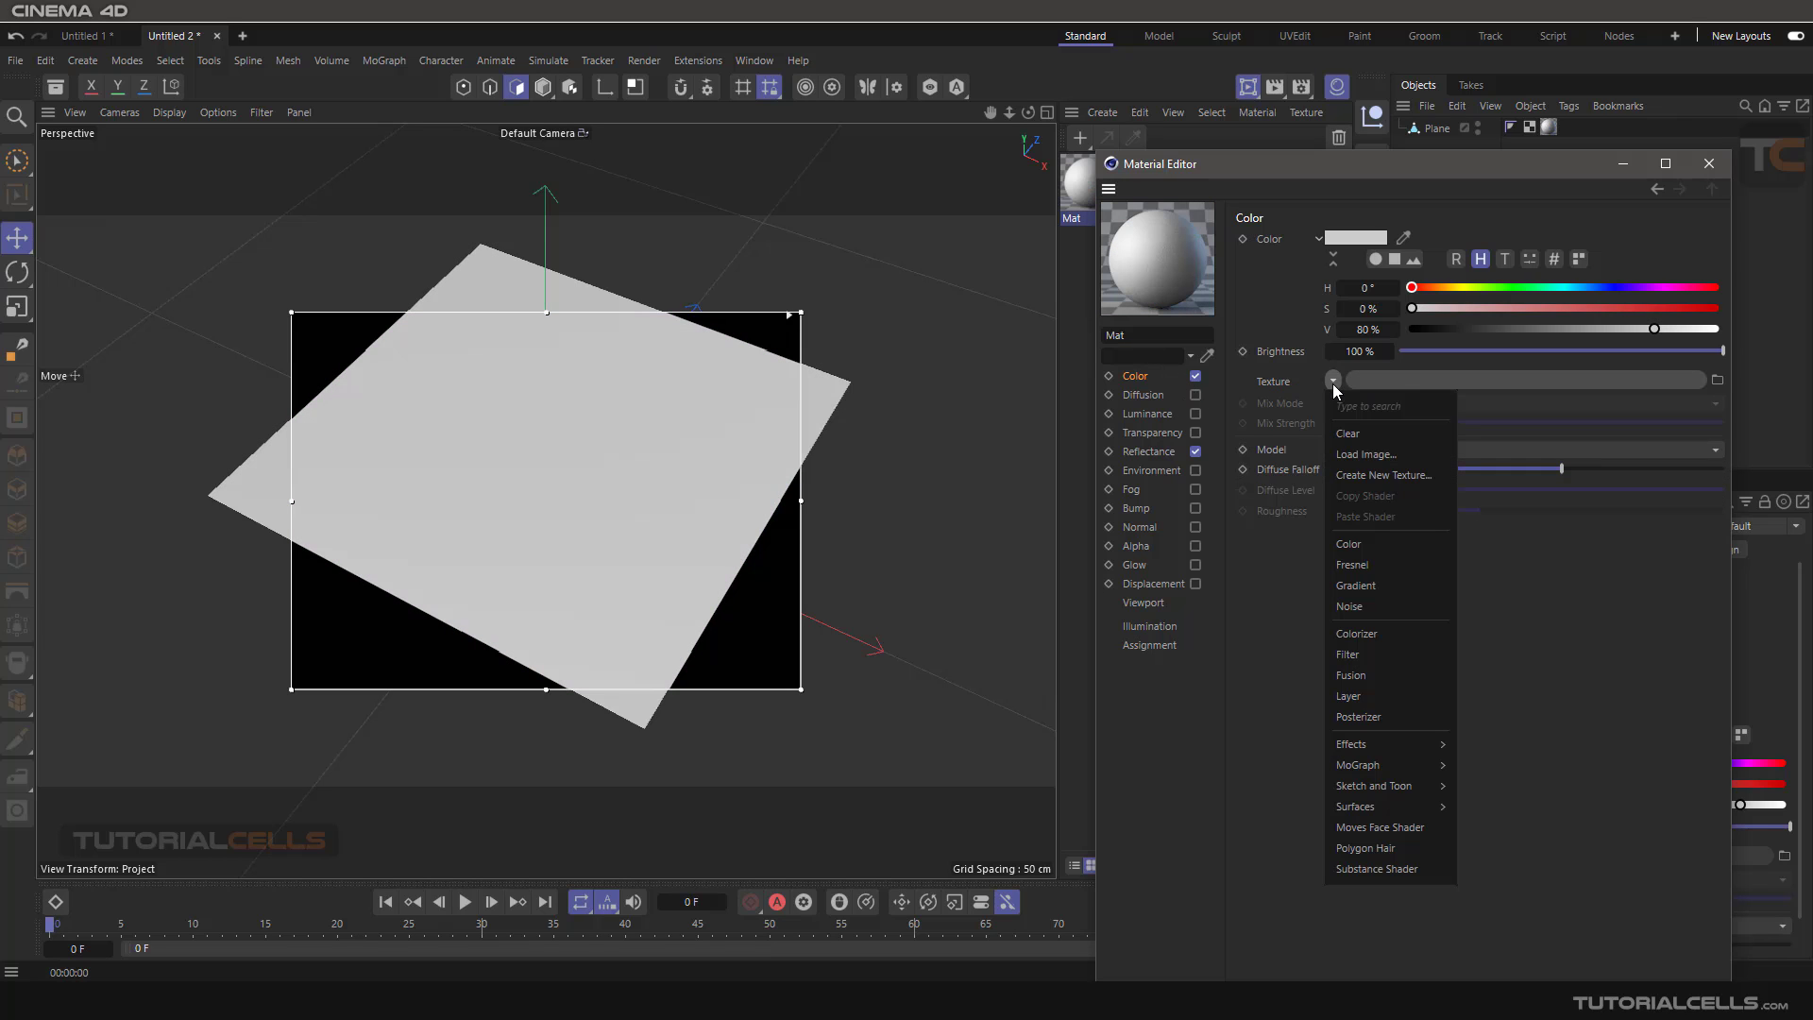
click(1360, 454)
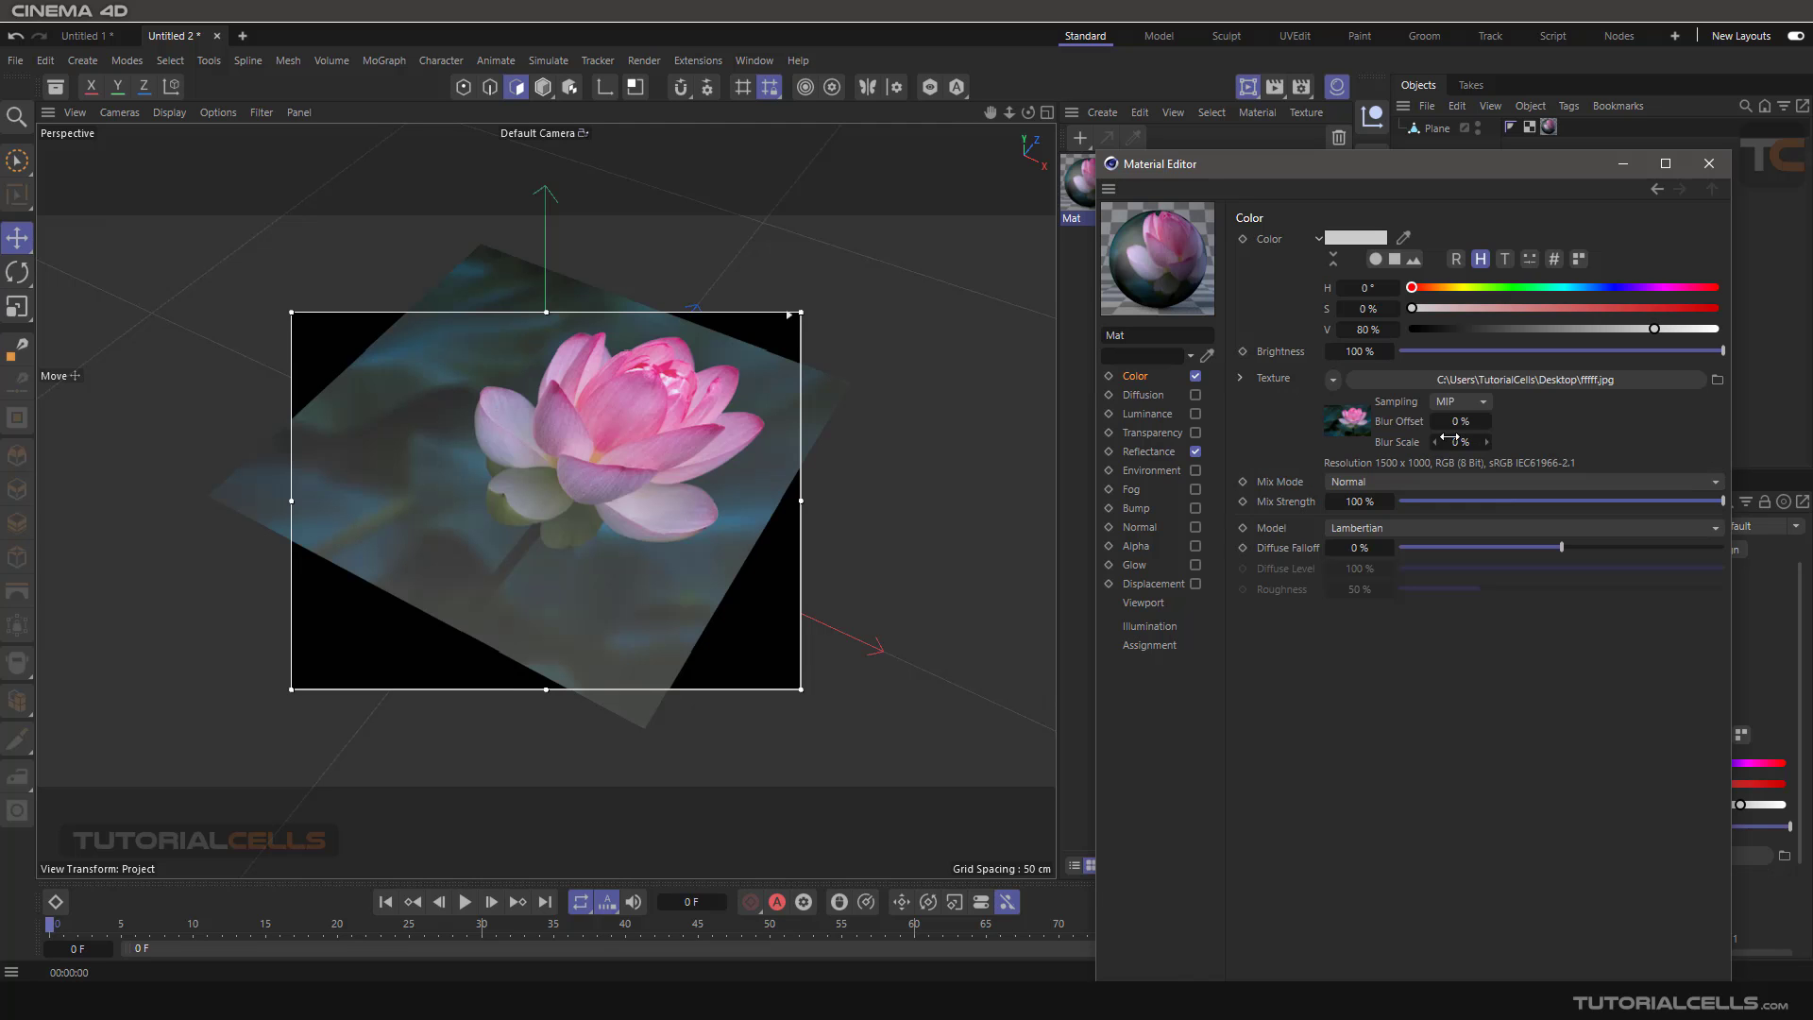
Apply the Variation effect shader over the lotus image in the color texture and open the shader's properties
click(1332, 379)
mouse_move(1385, 838)
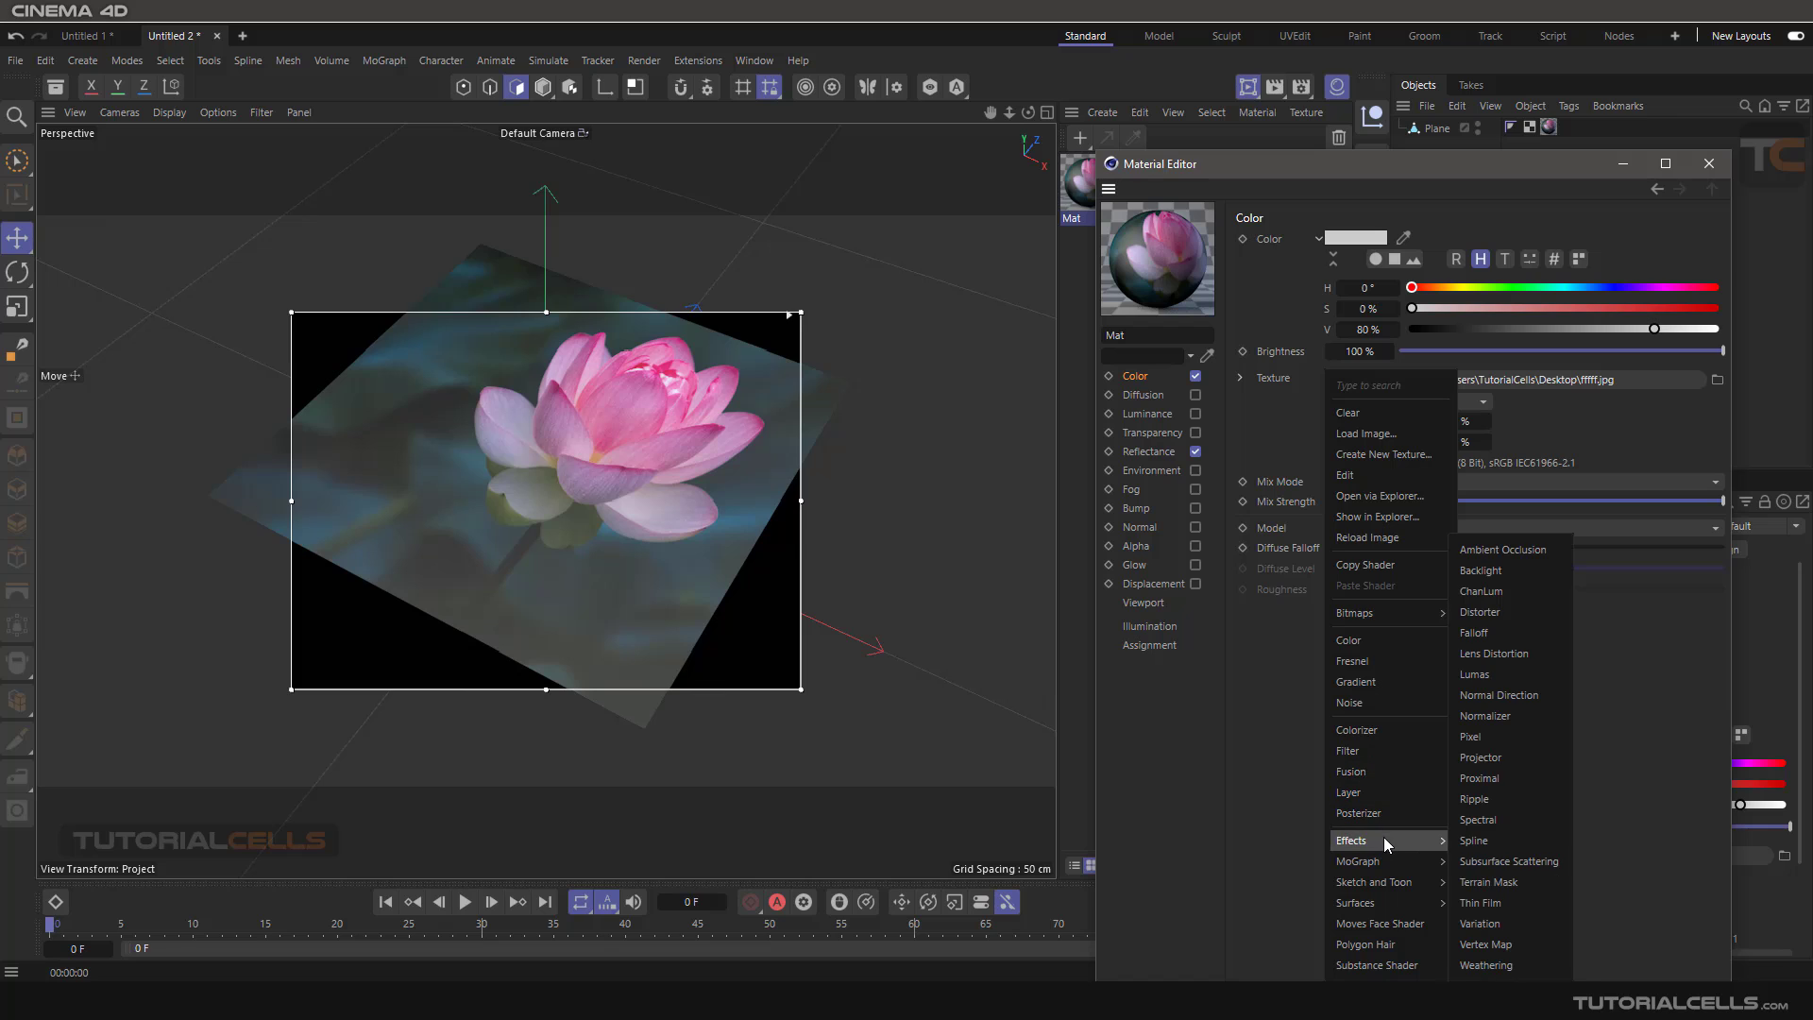
click(1517, 922)
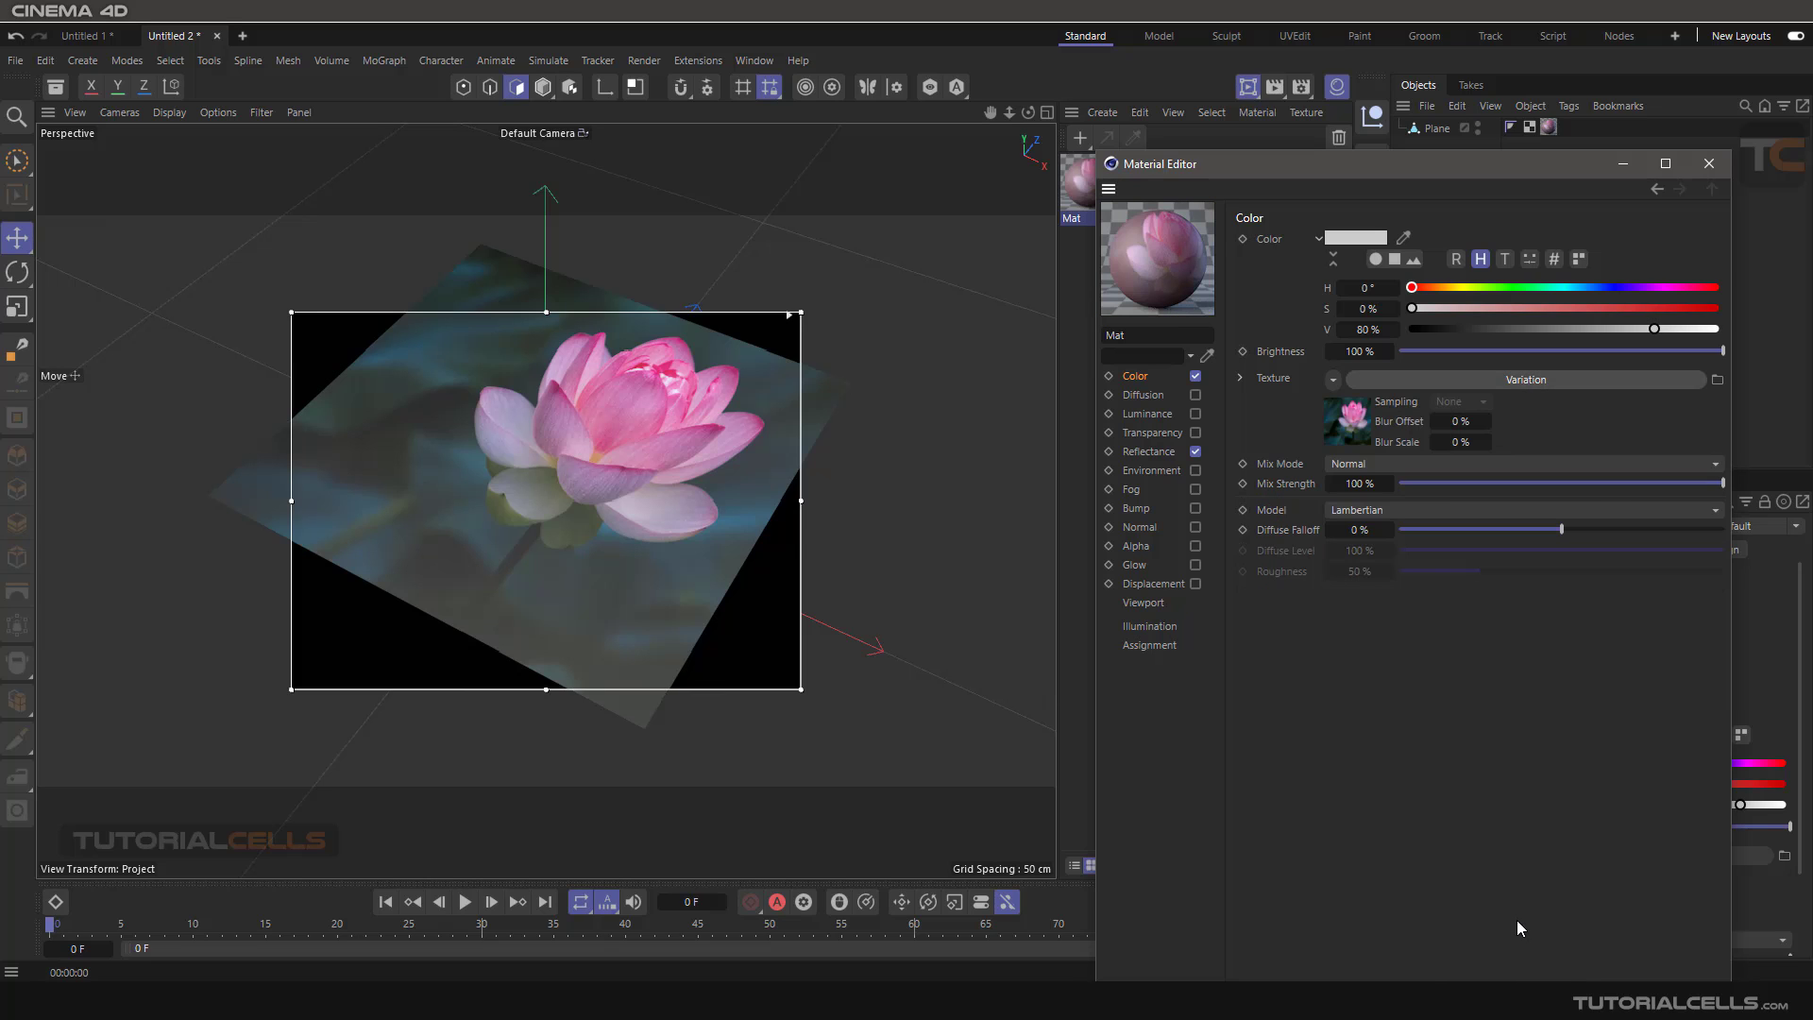
click(1417, 382)
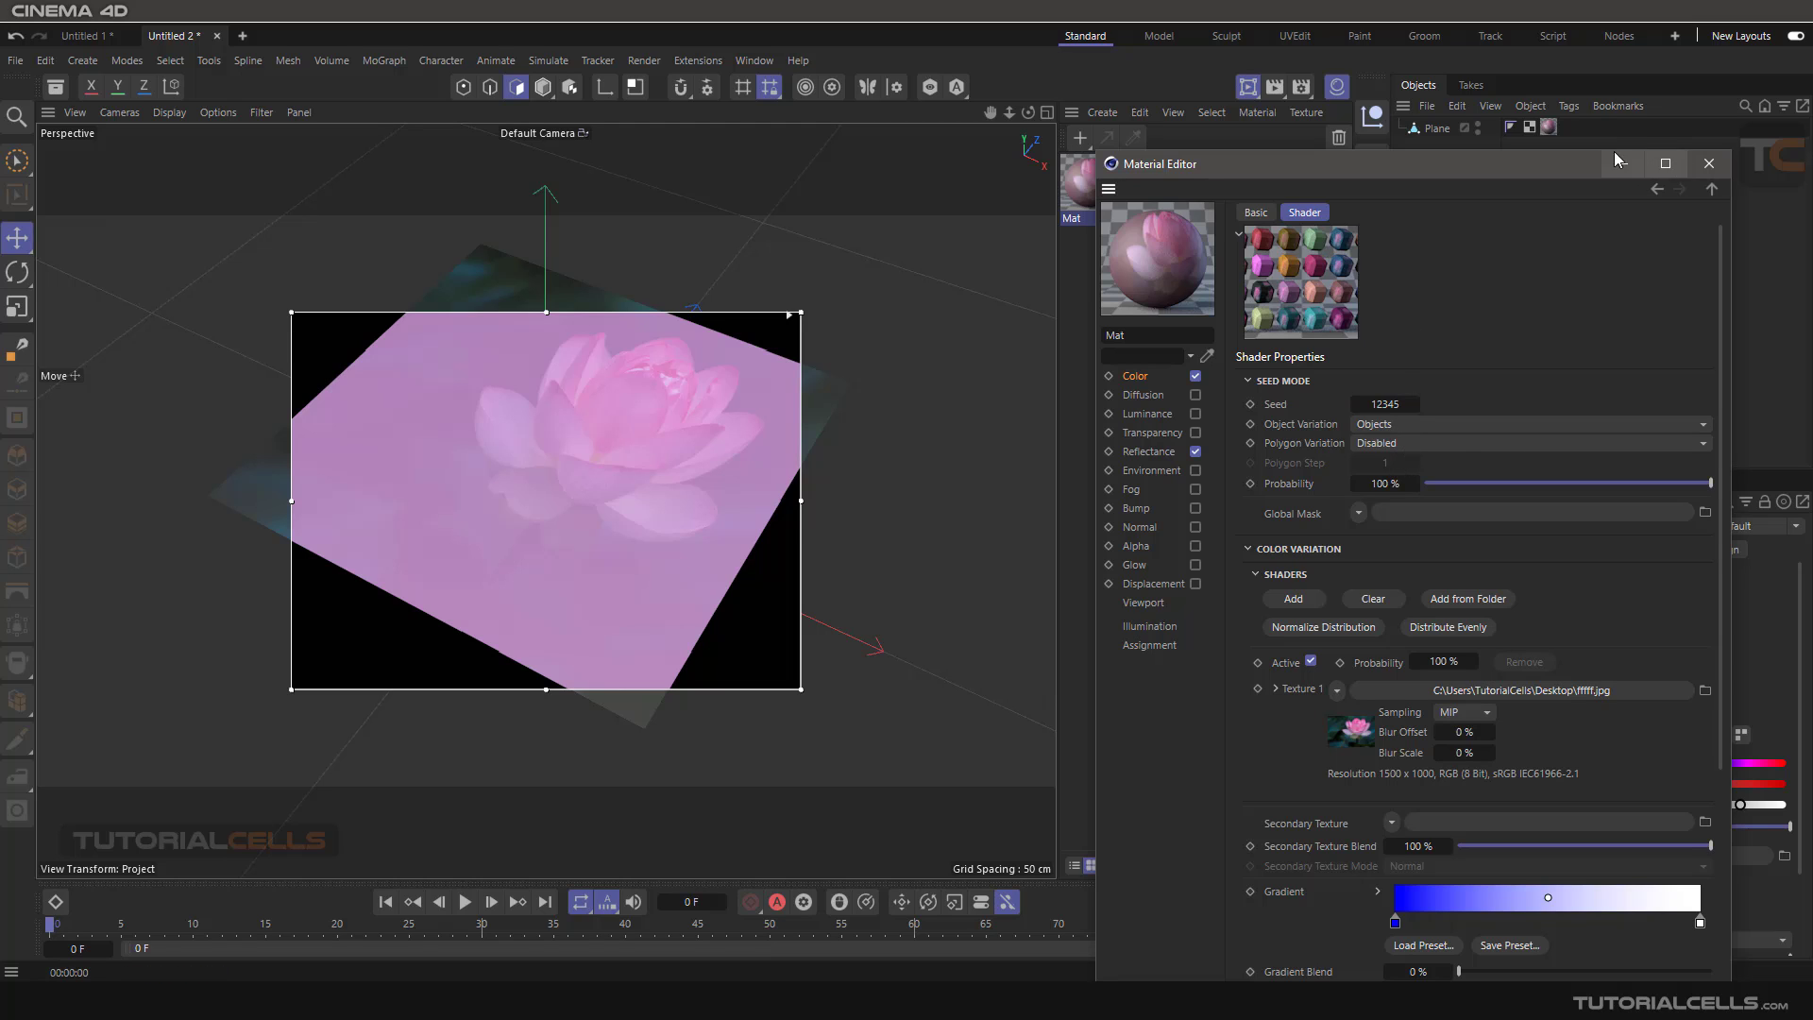
Set Tiles U and Tiles V to 5 on the plane's material tag, keeping the material editor clear of the tag settings
drag(1535, 166, 1101, 104)
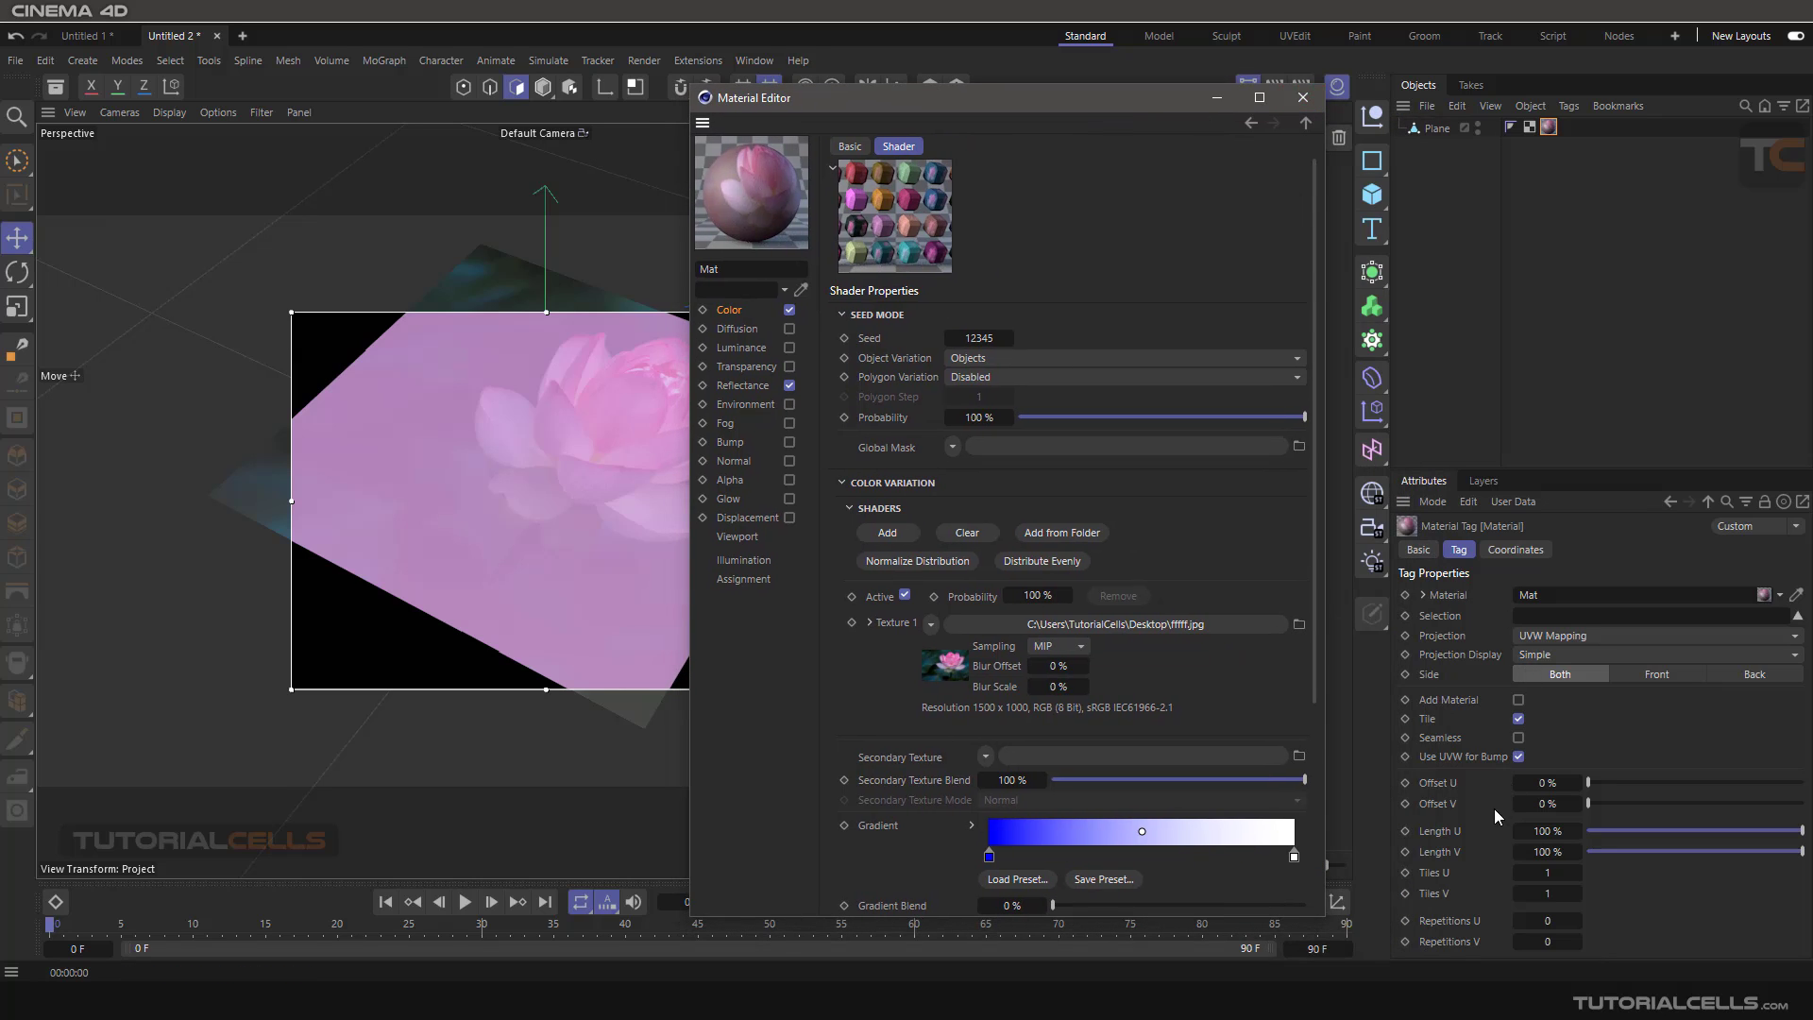
click(1547, 874)
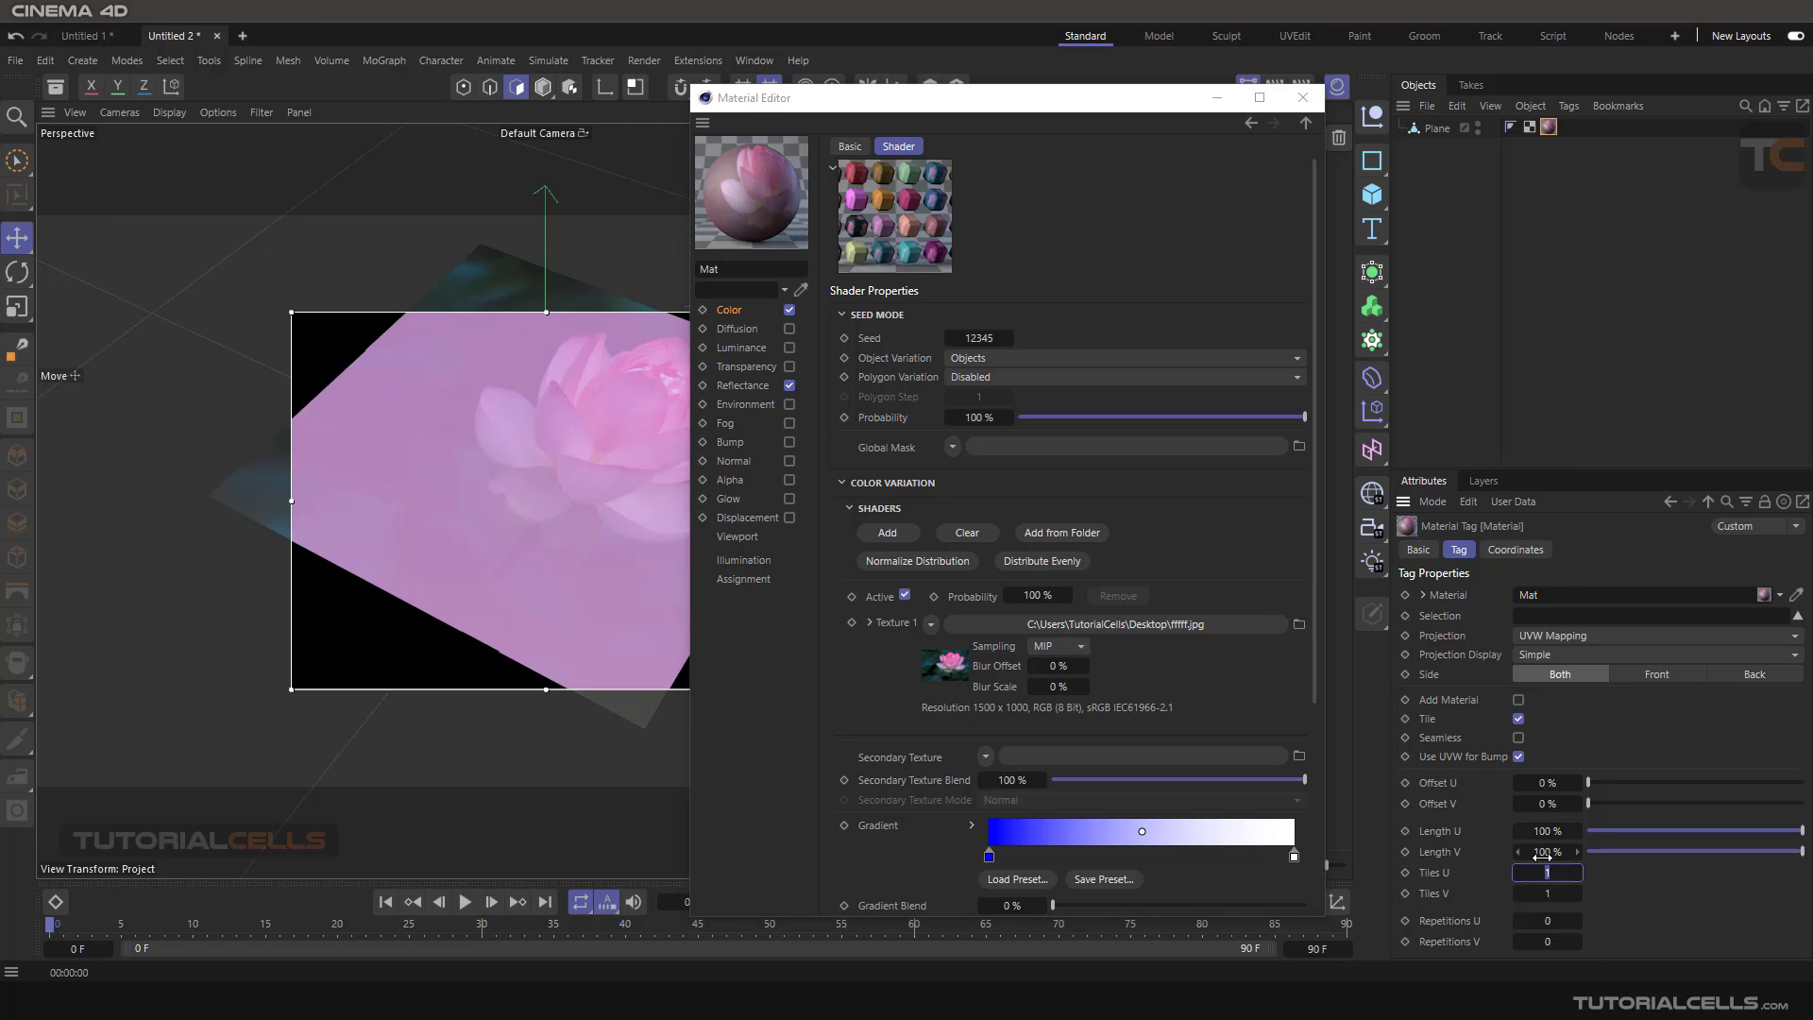
text(5)
click(1547, 894)
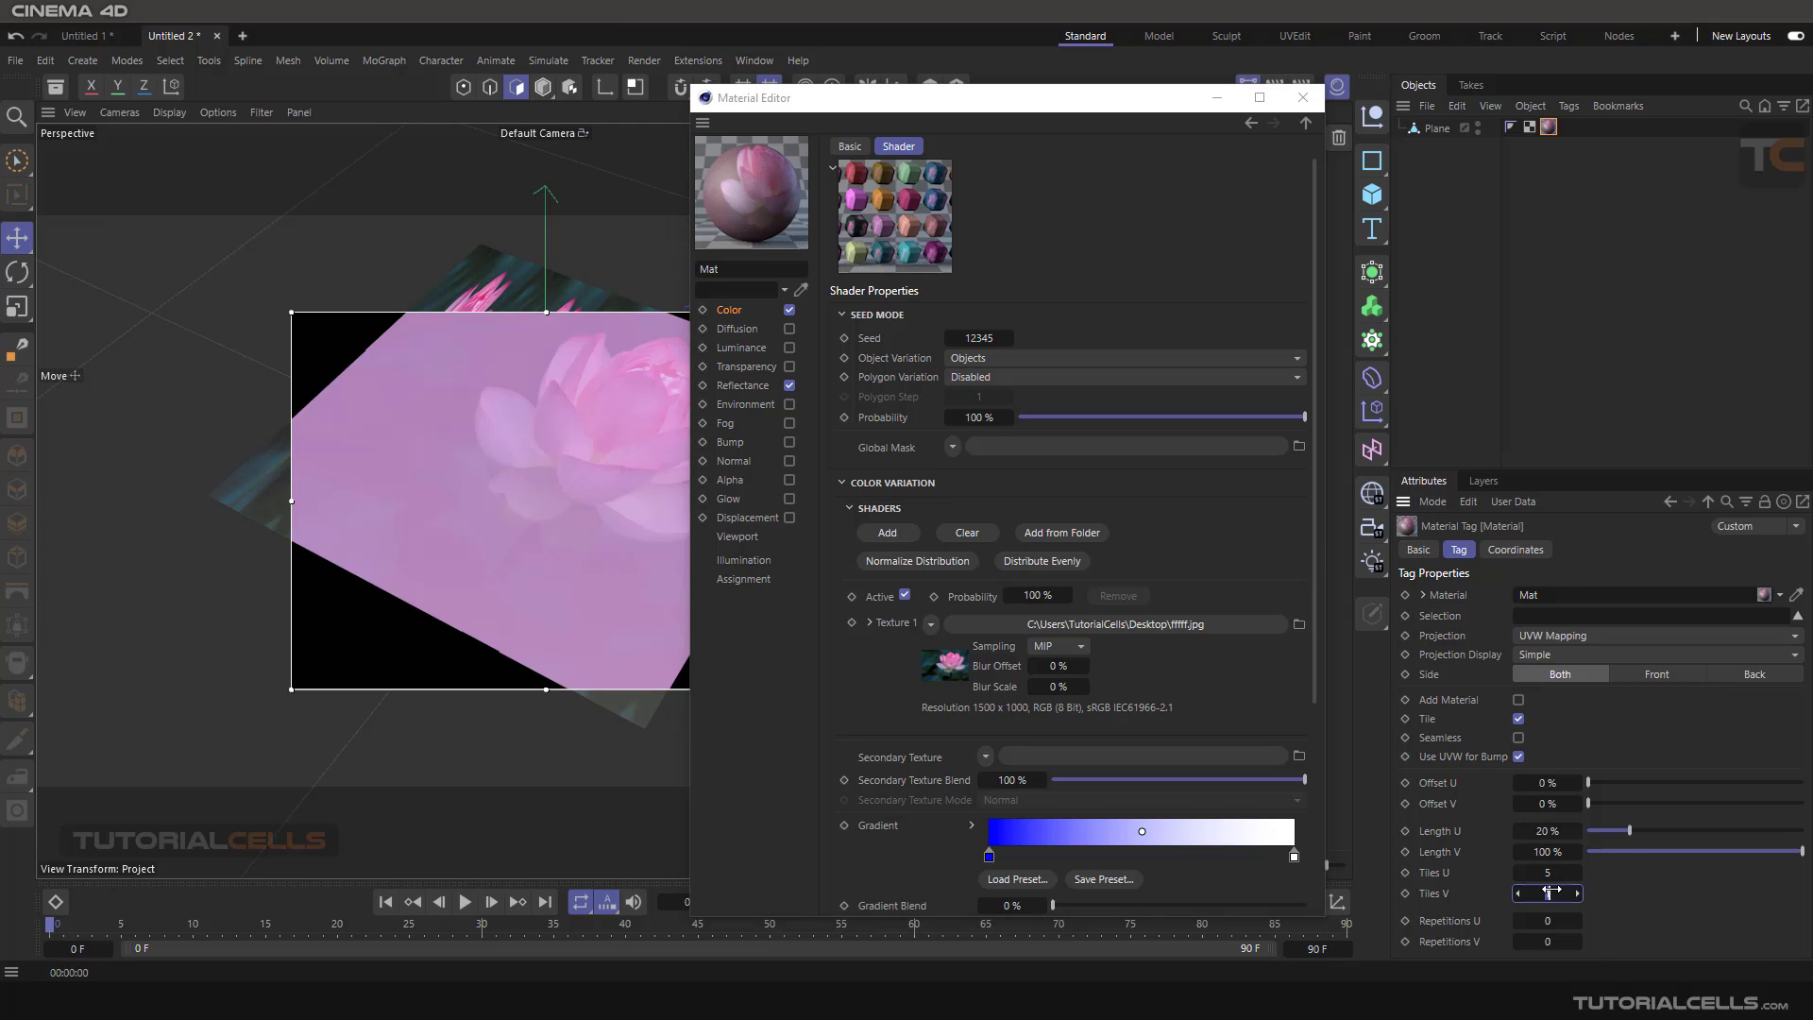
text(5)
key(Return)
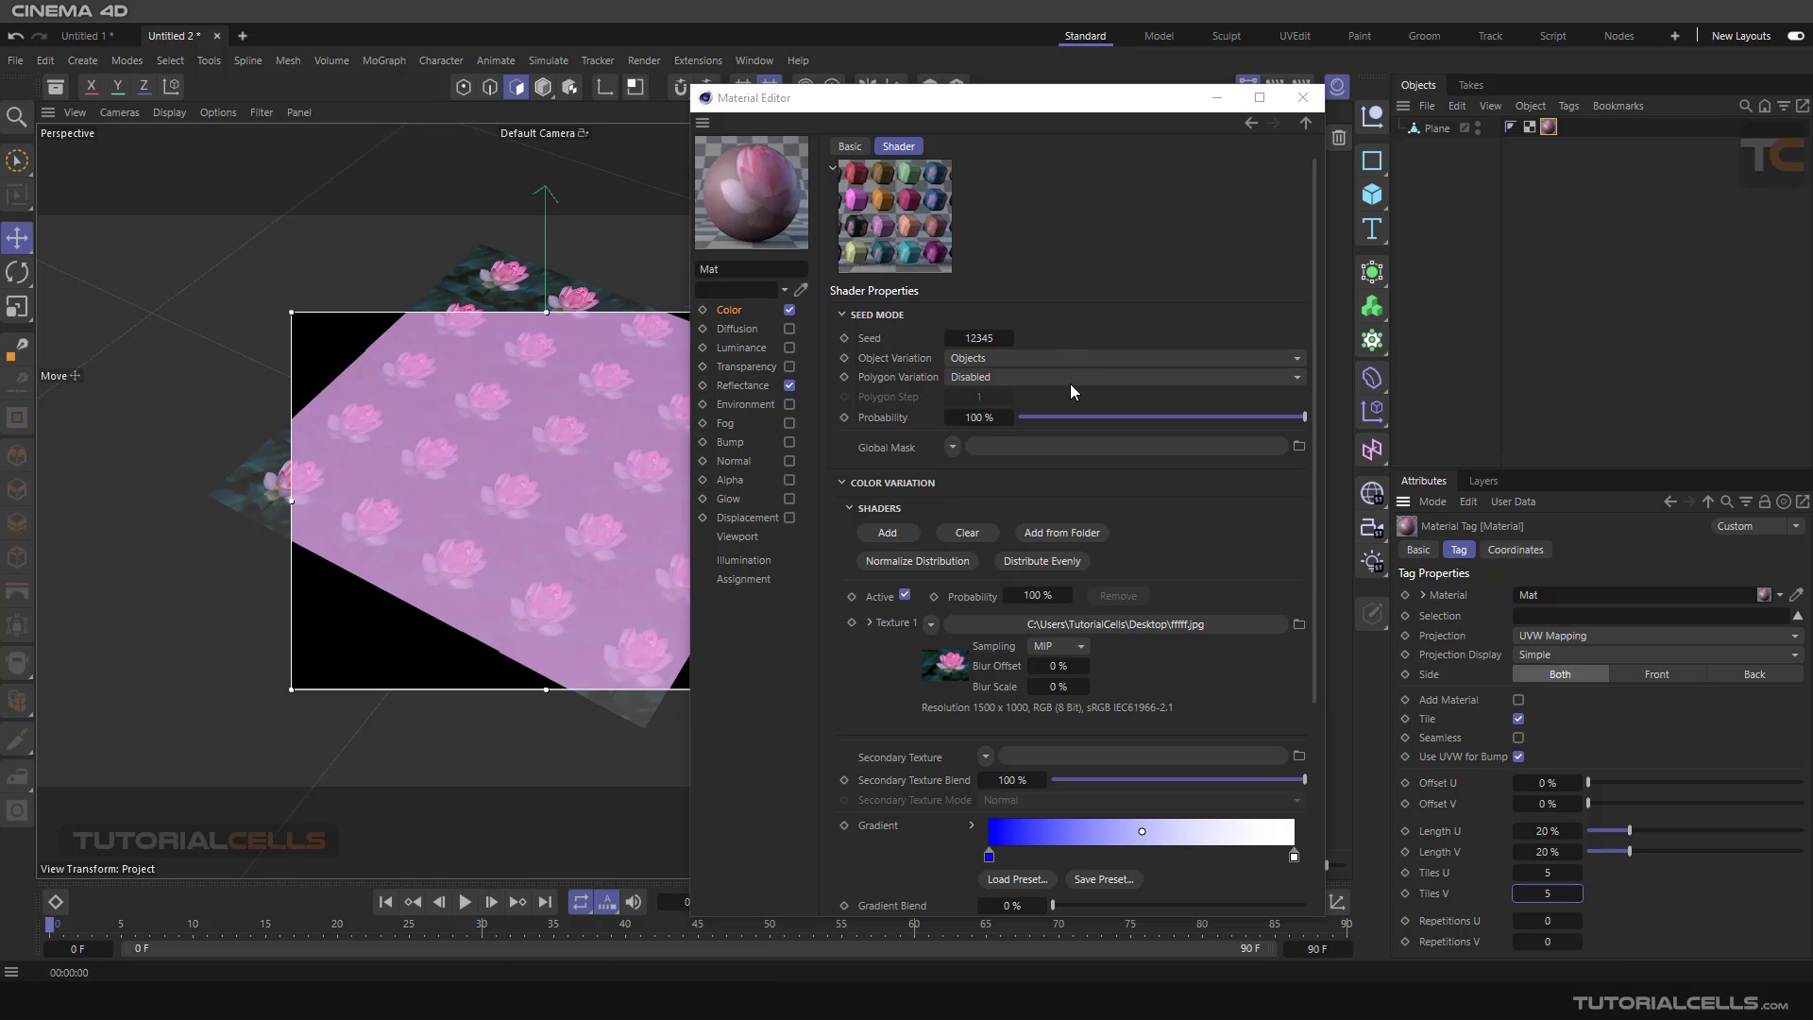
Set the Variation shader's Polygon Variation to UV Tiles and apply a Gradient shader as its Global Mask
click(1010, 378)
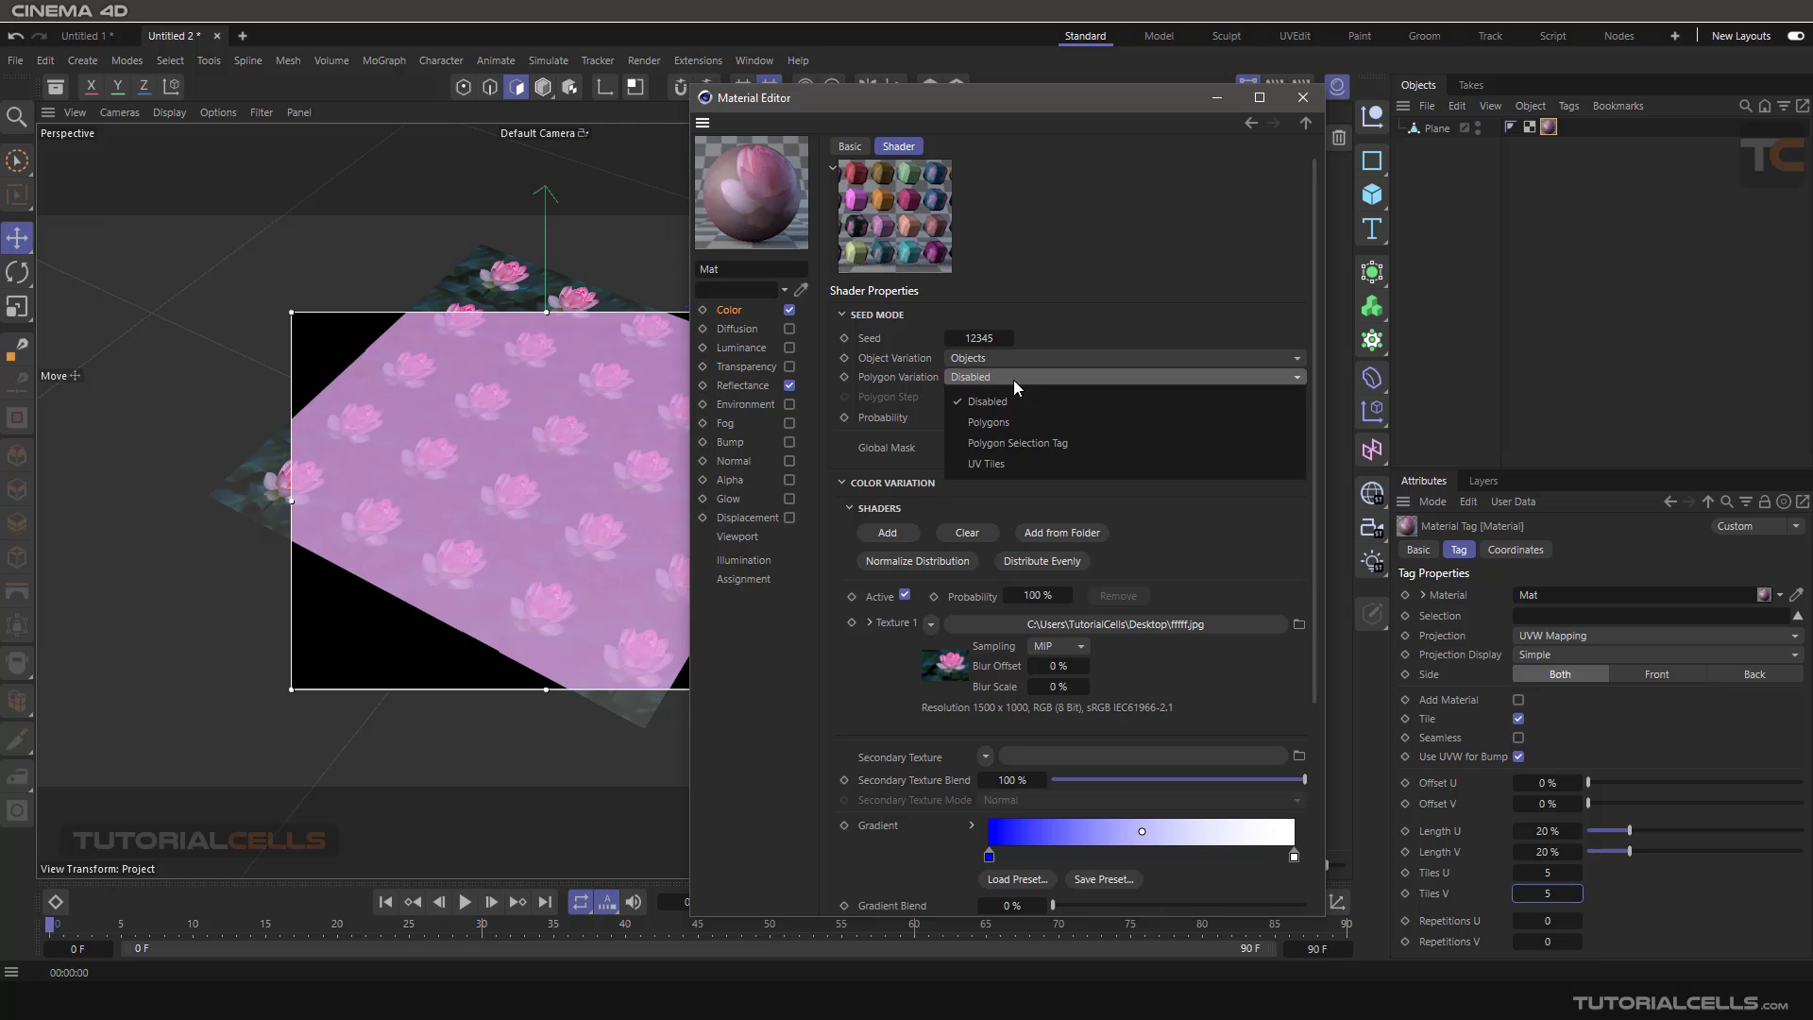
click(1010, 453)
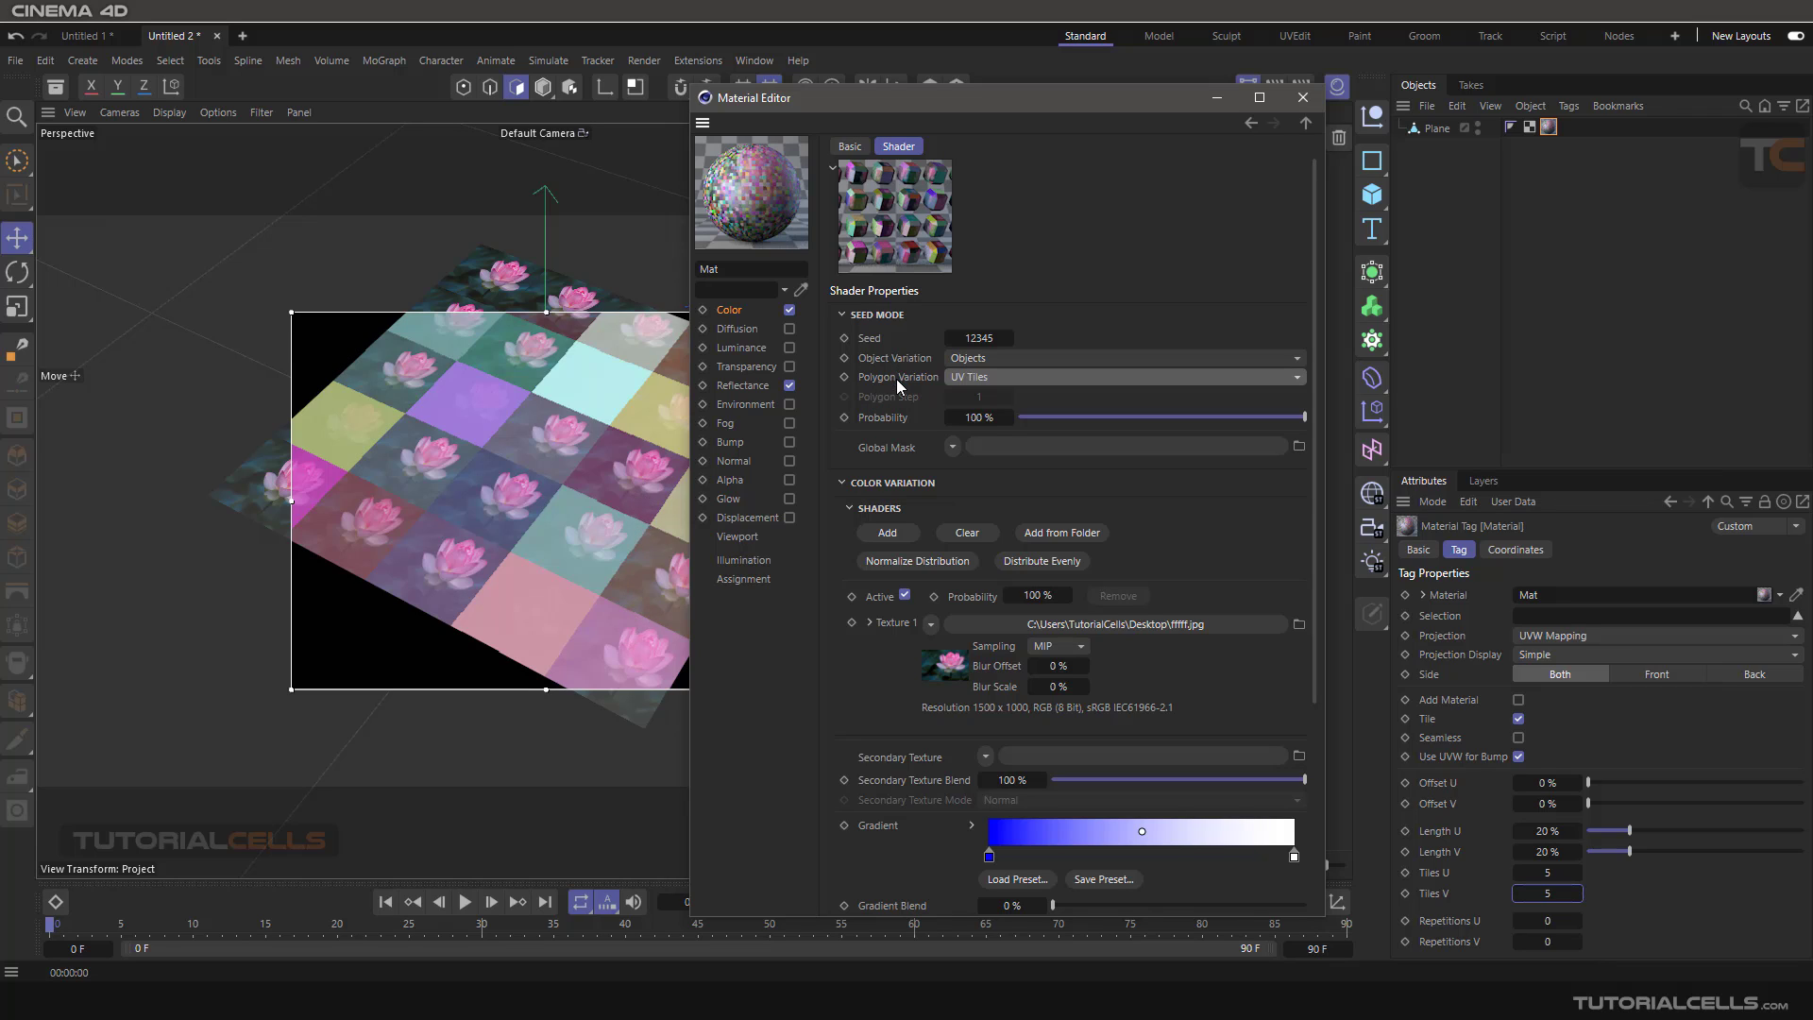
click(894, 446)
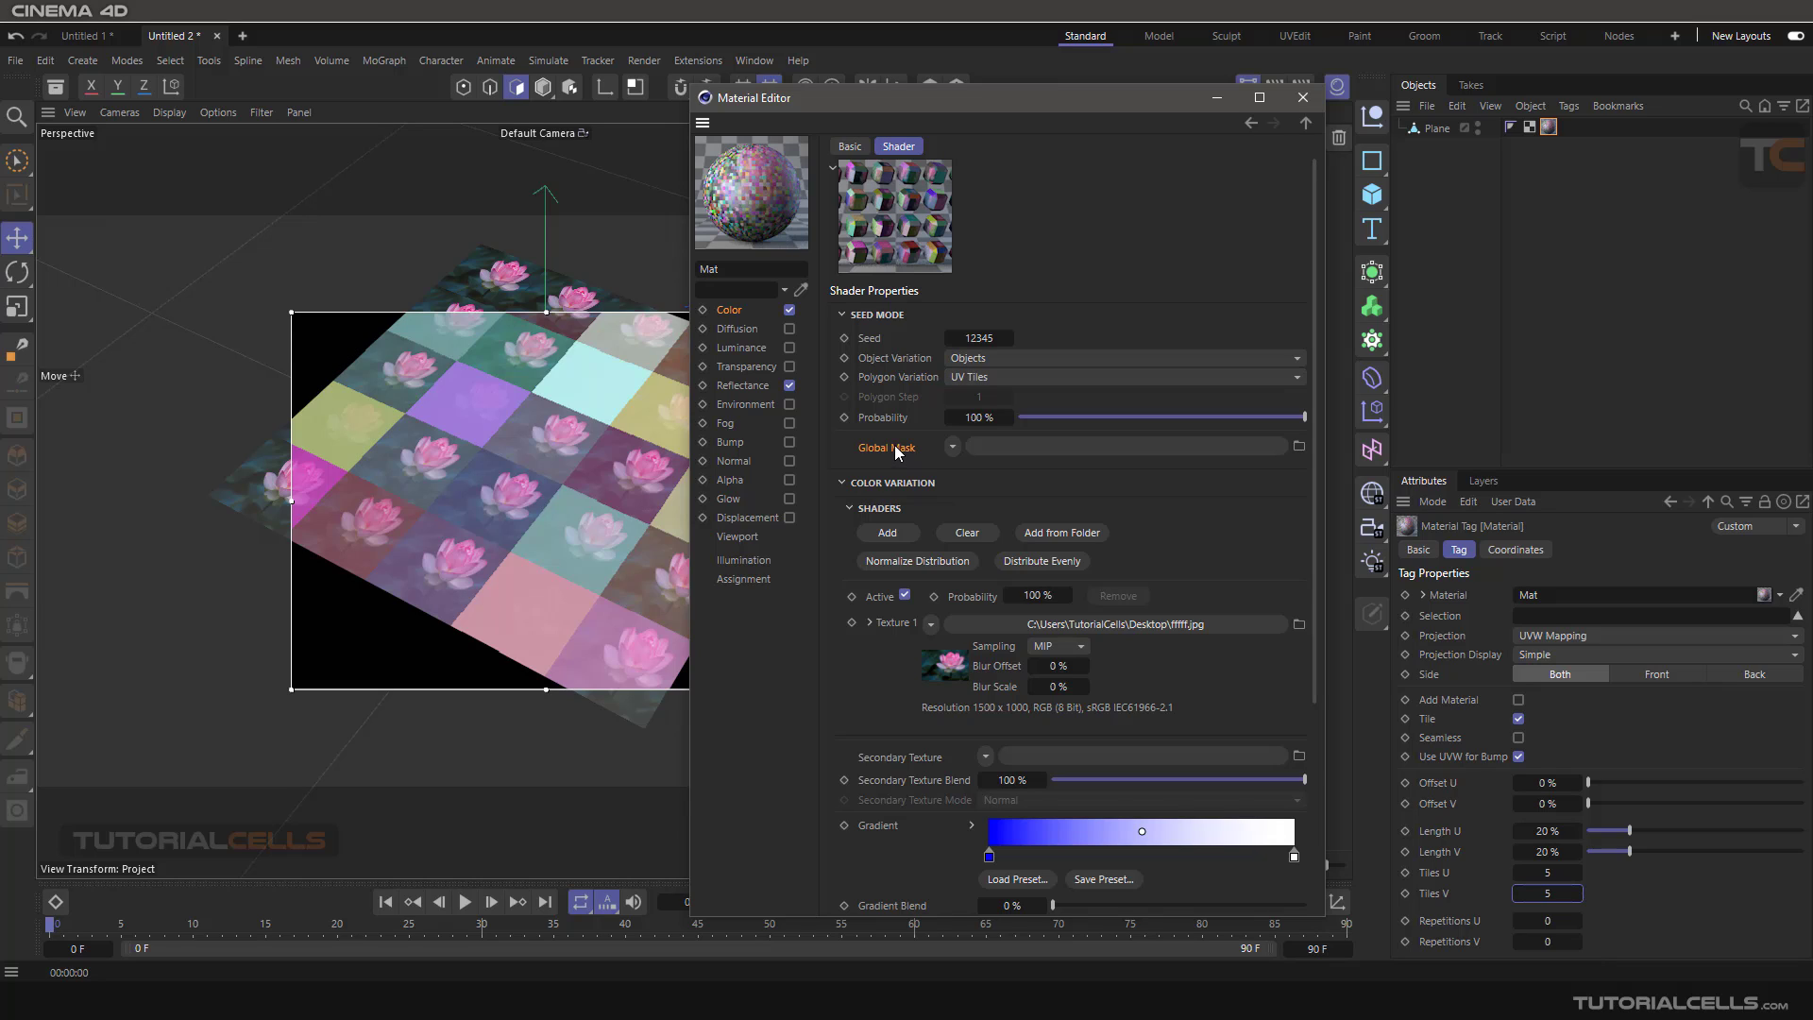
click(952, 447)
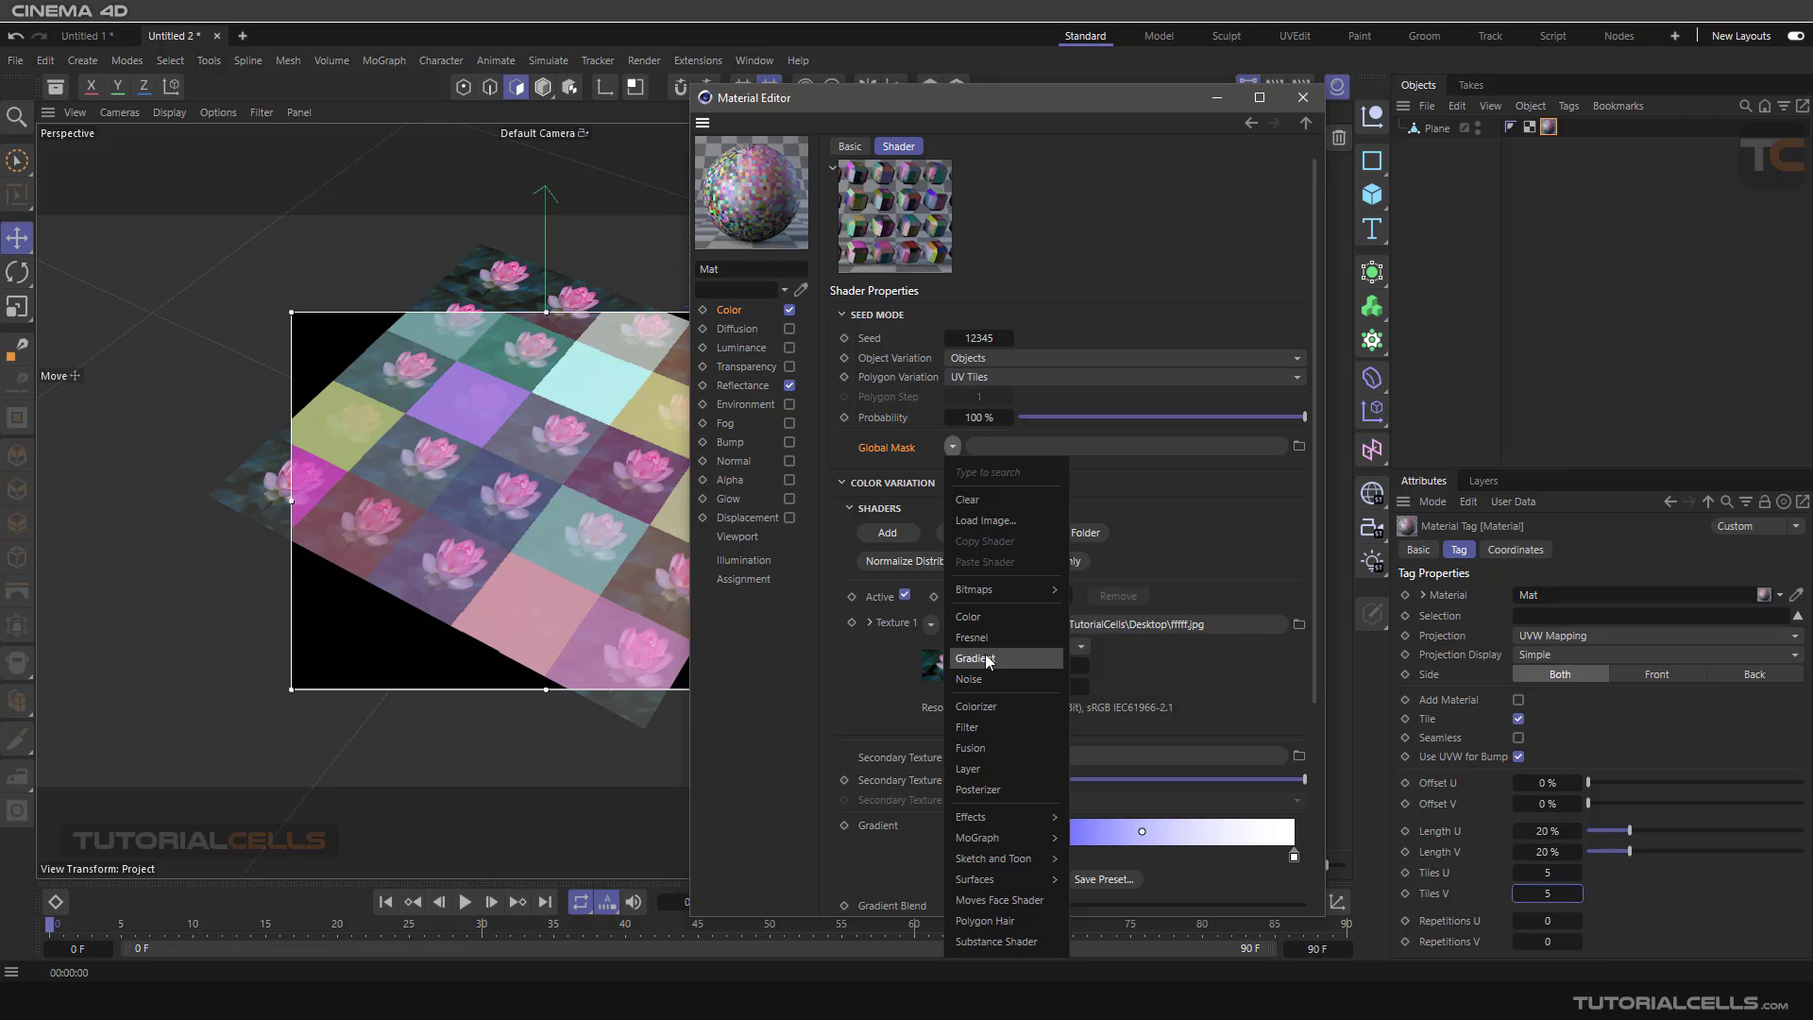
click(976, 659)
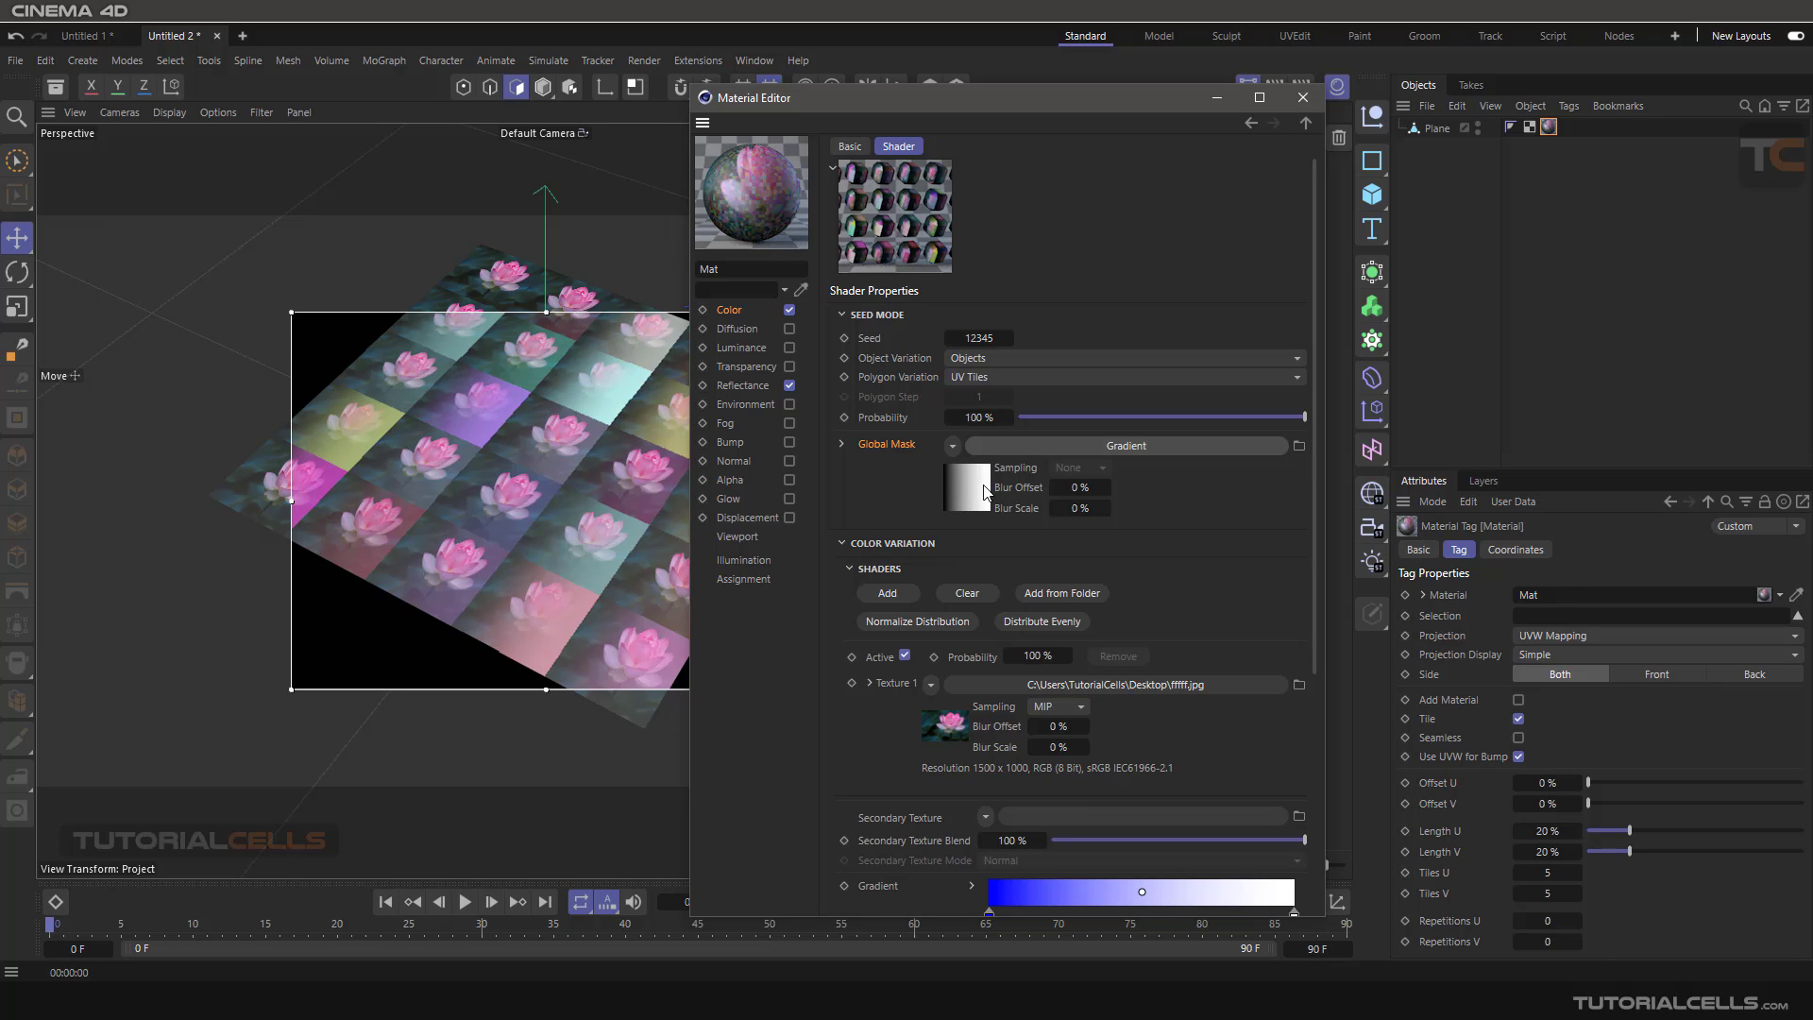
click(1022, 448)
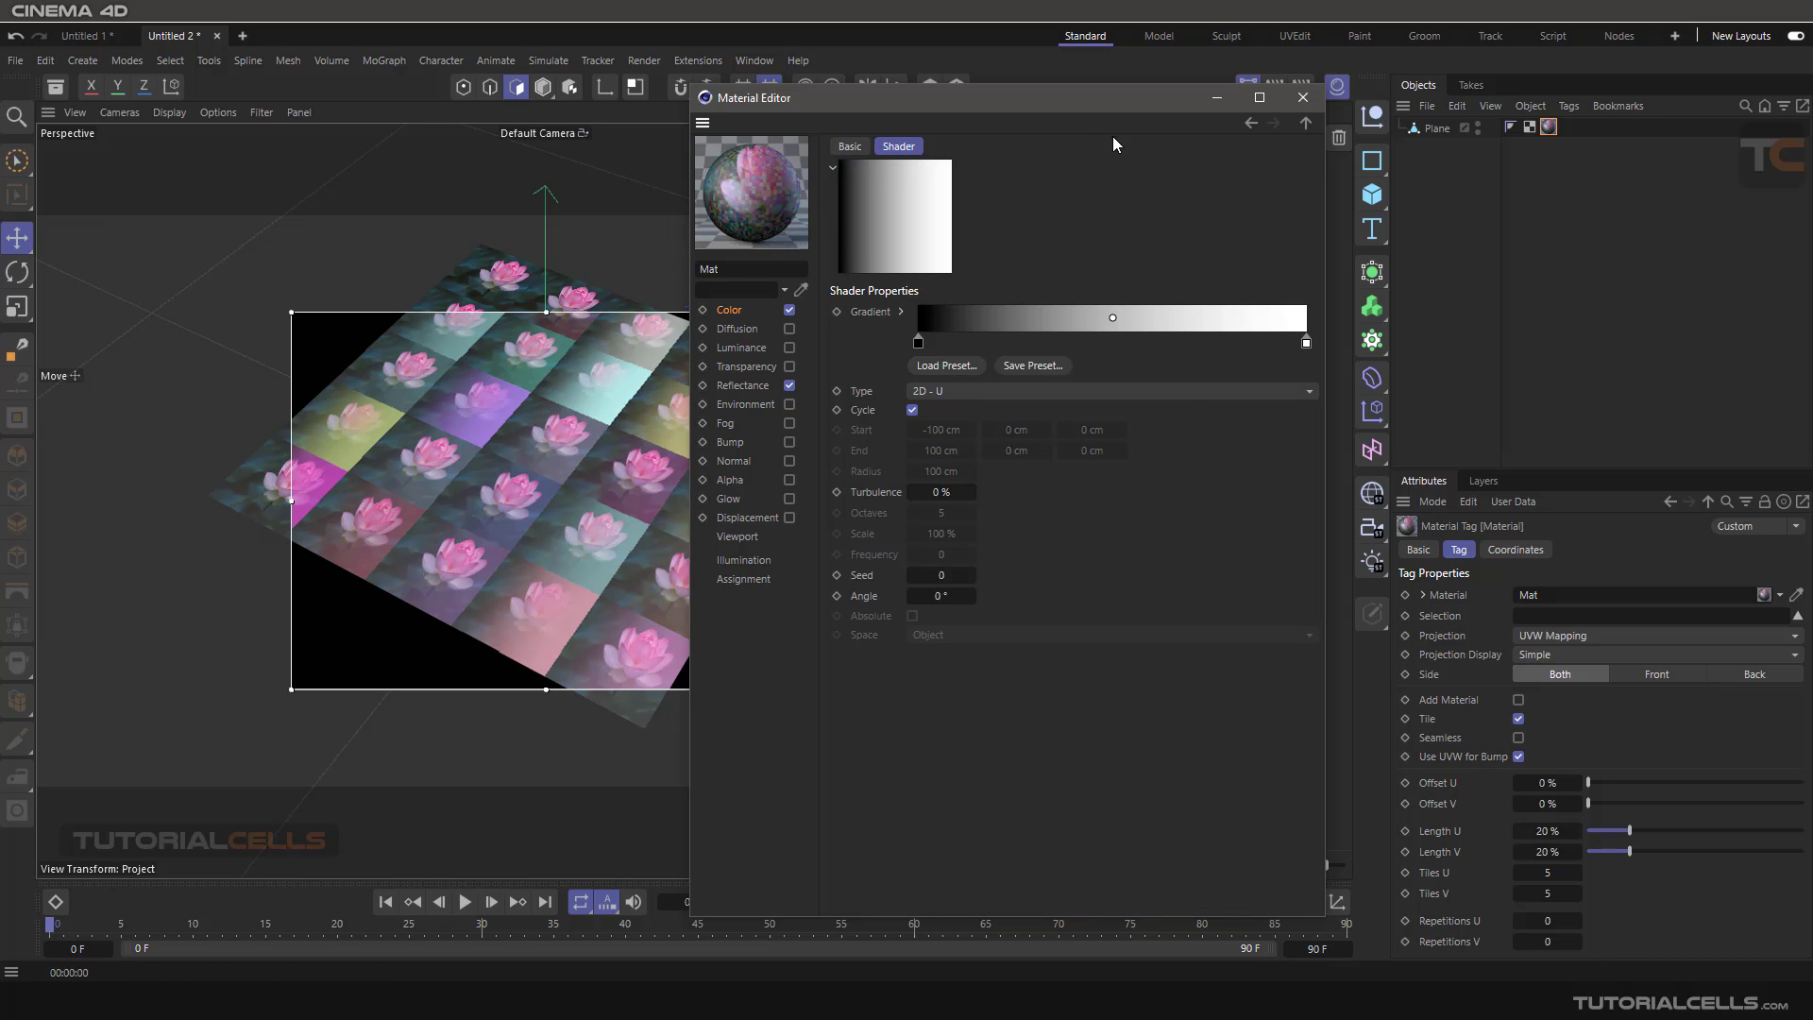
click(1248, 122)
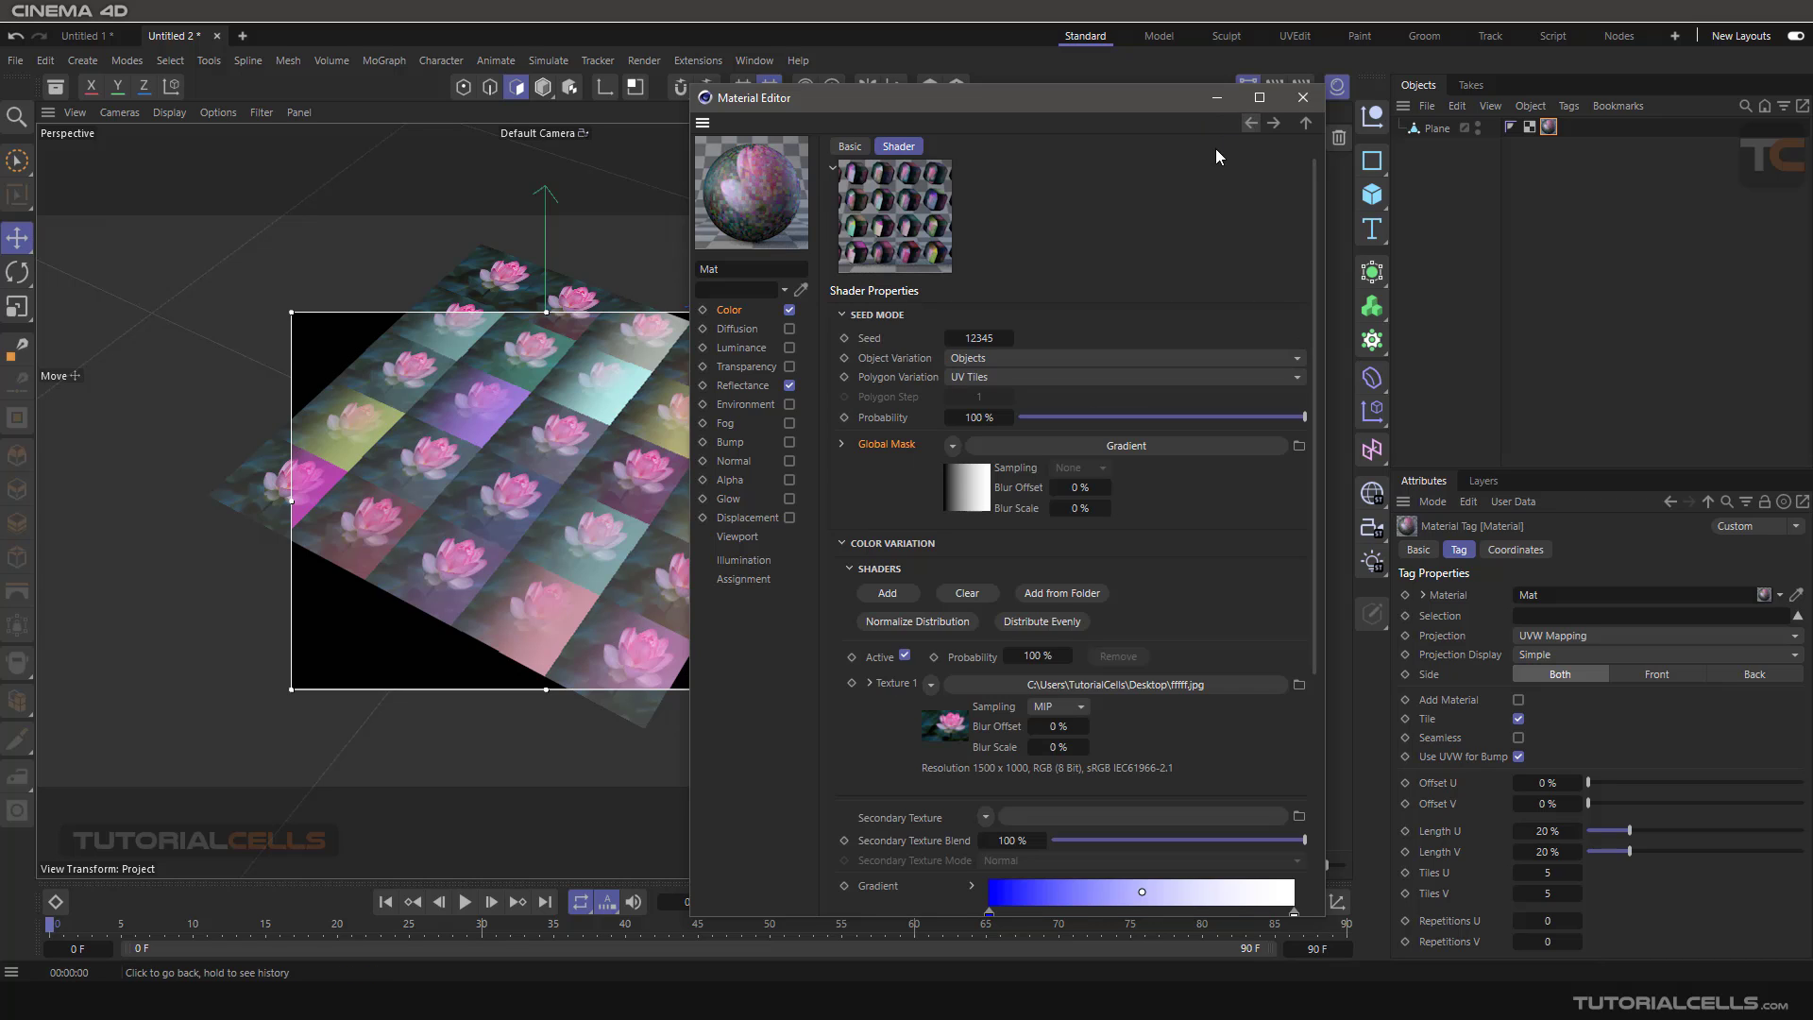
Replace the Global Mask with a Noise shader and set the Polygon Variation to Polygons
click(953, 445)
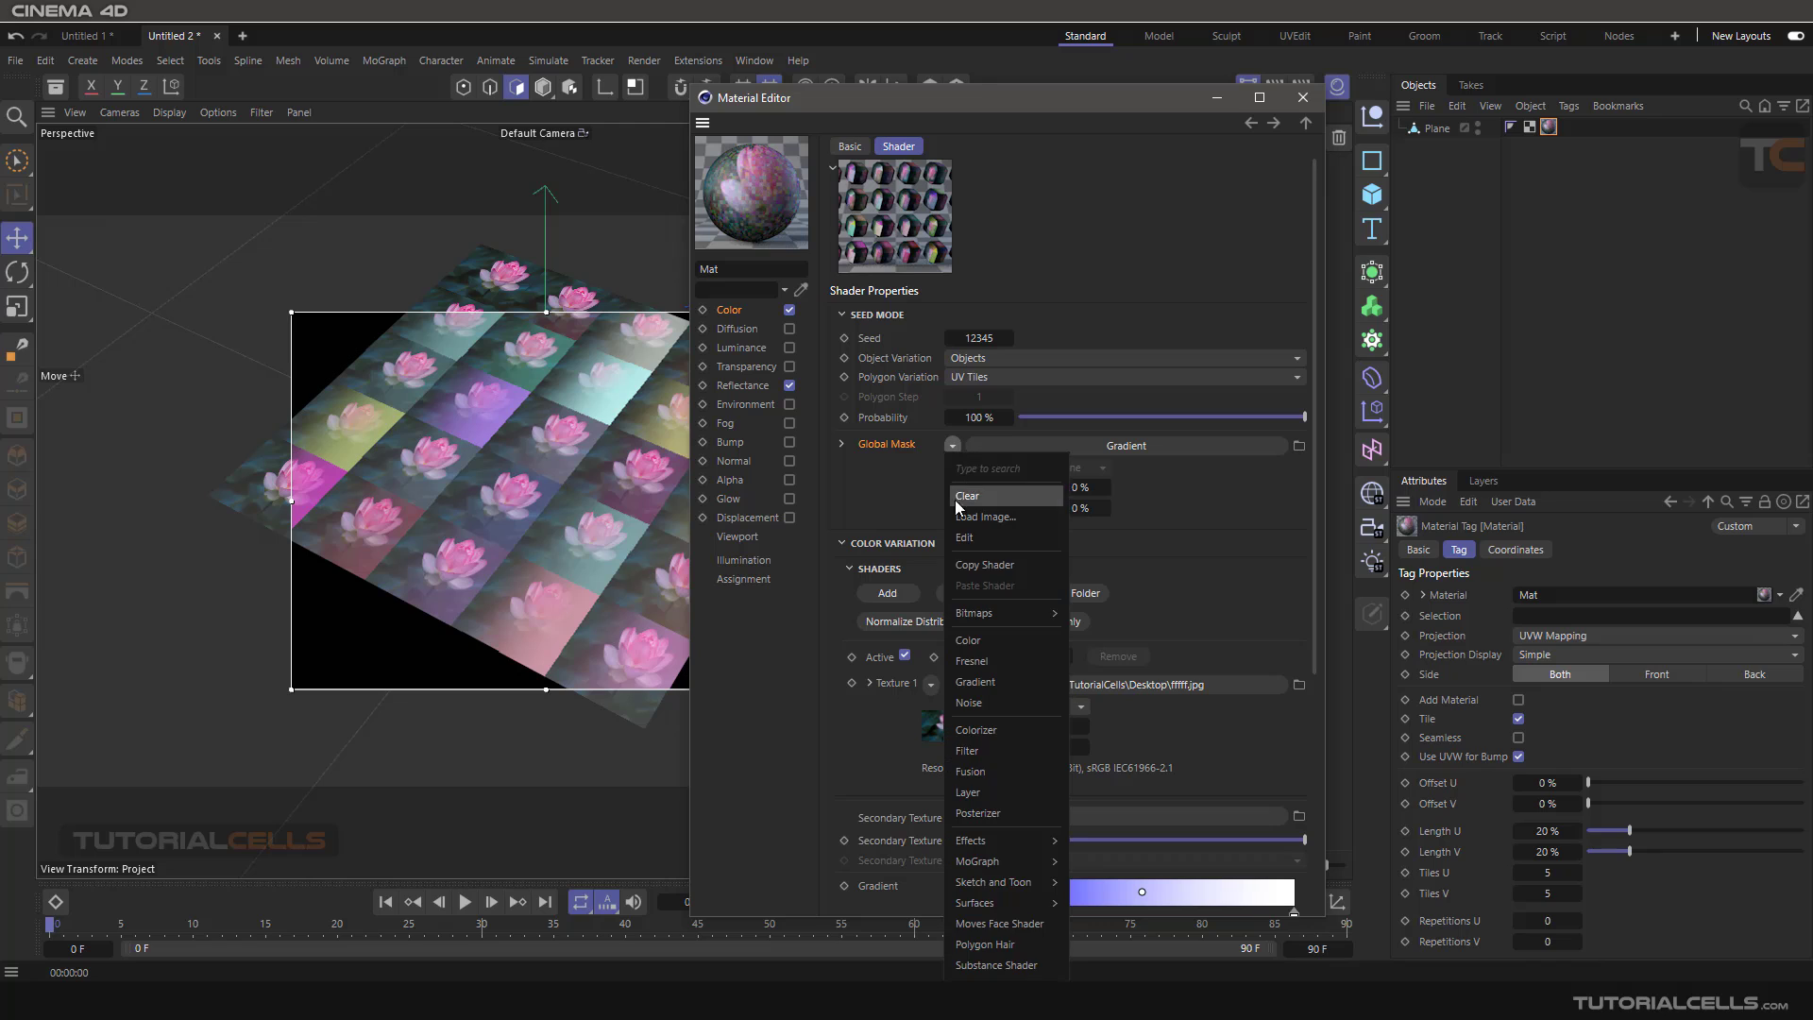
click(1001, 703)
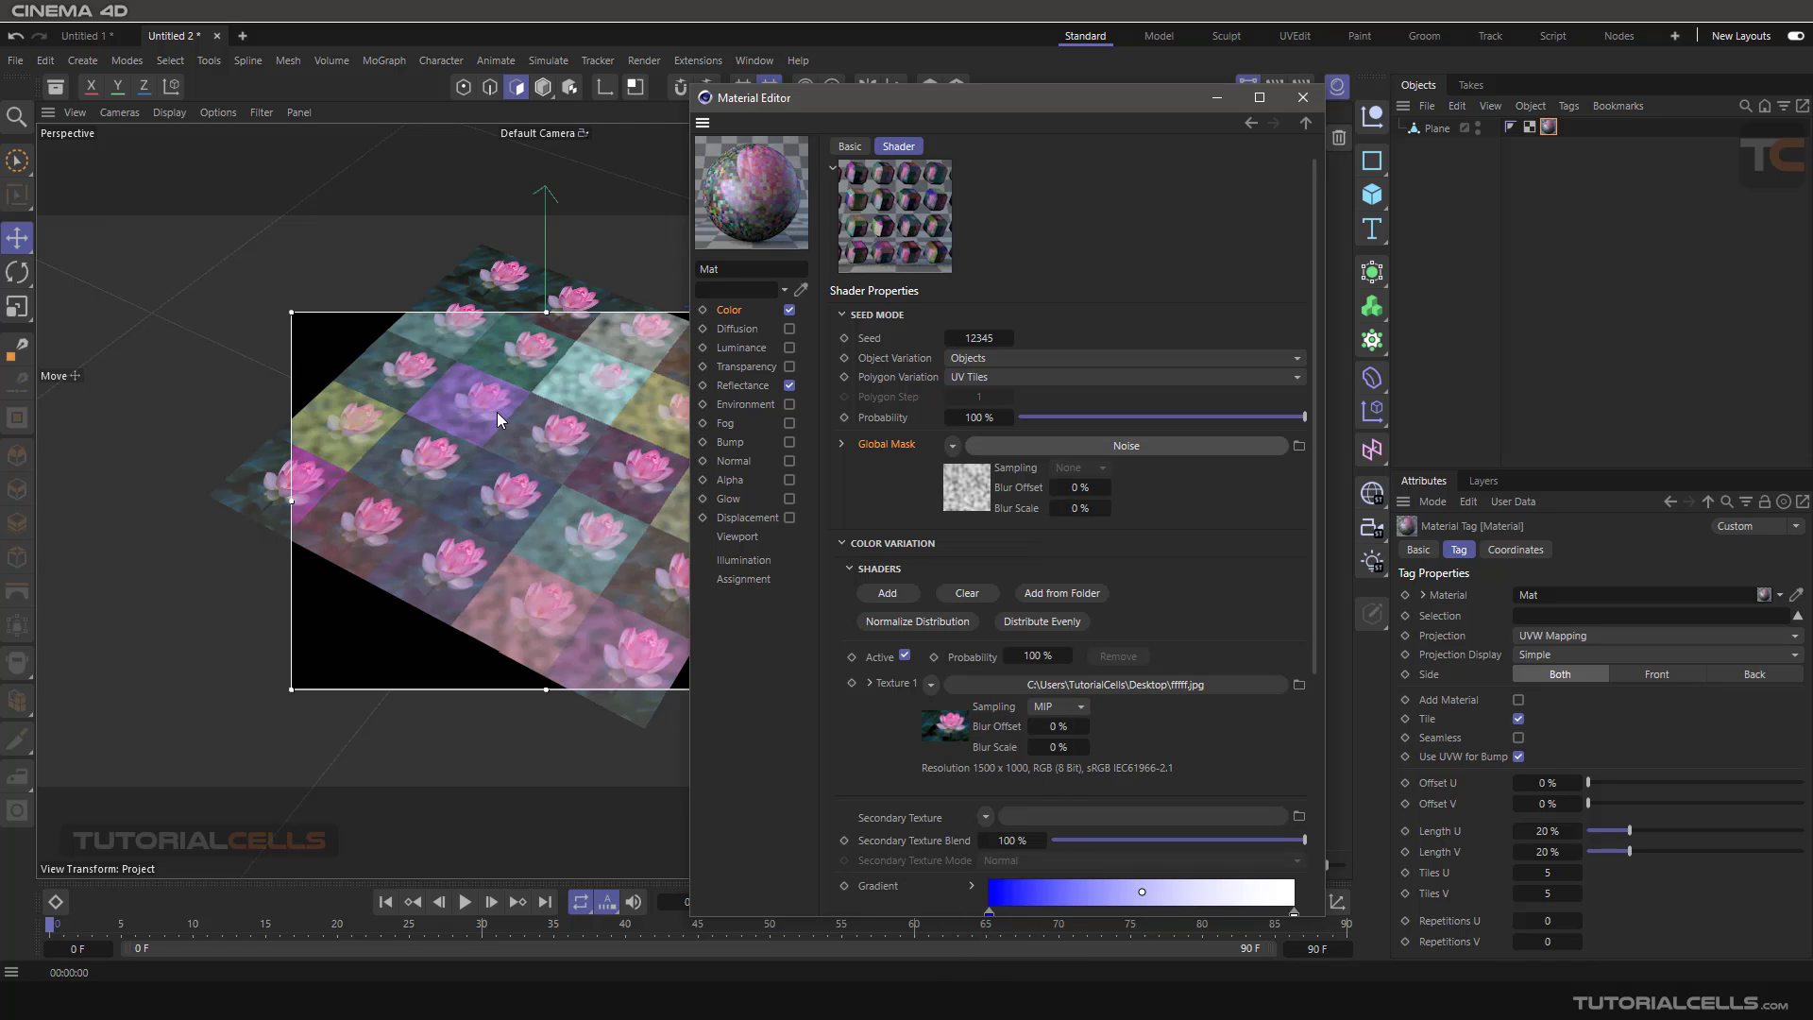
click(960, 376)
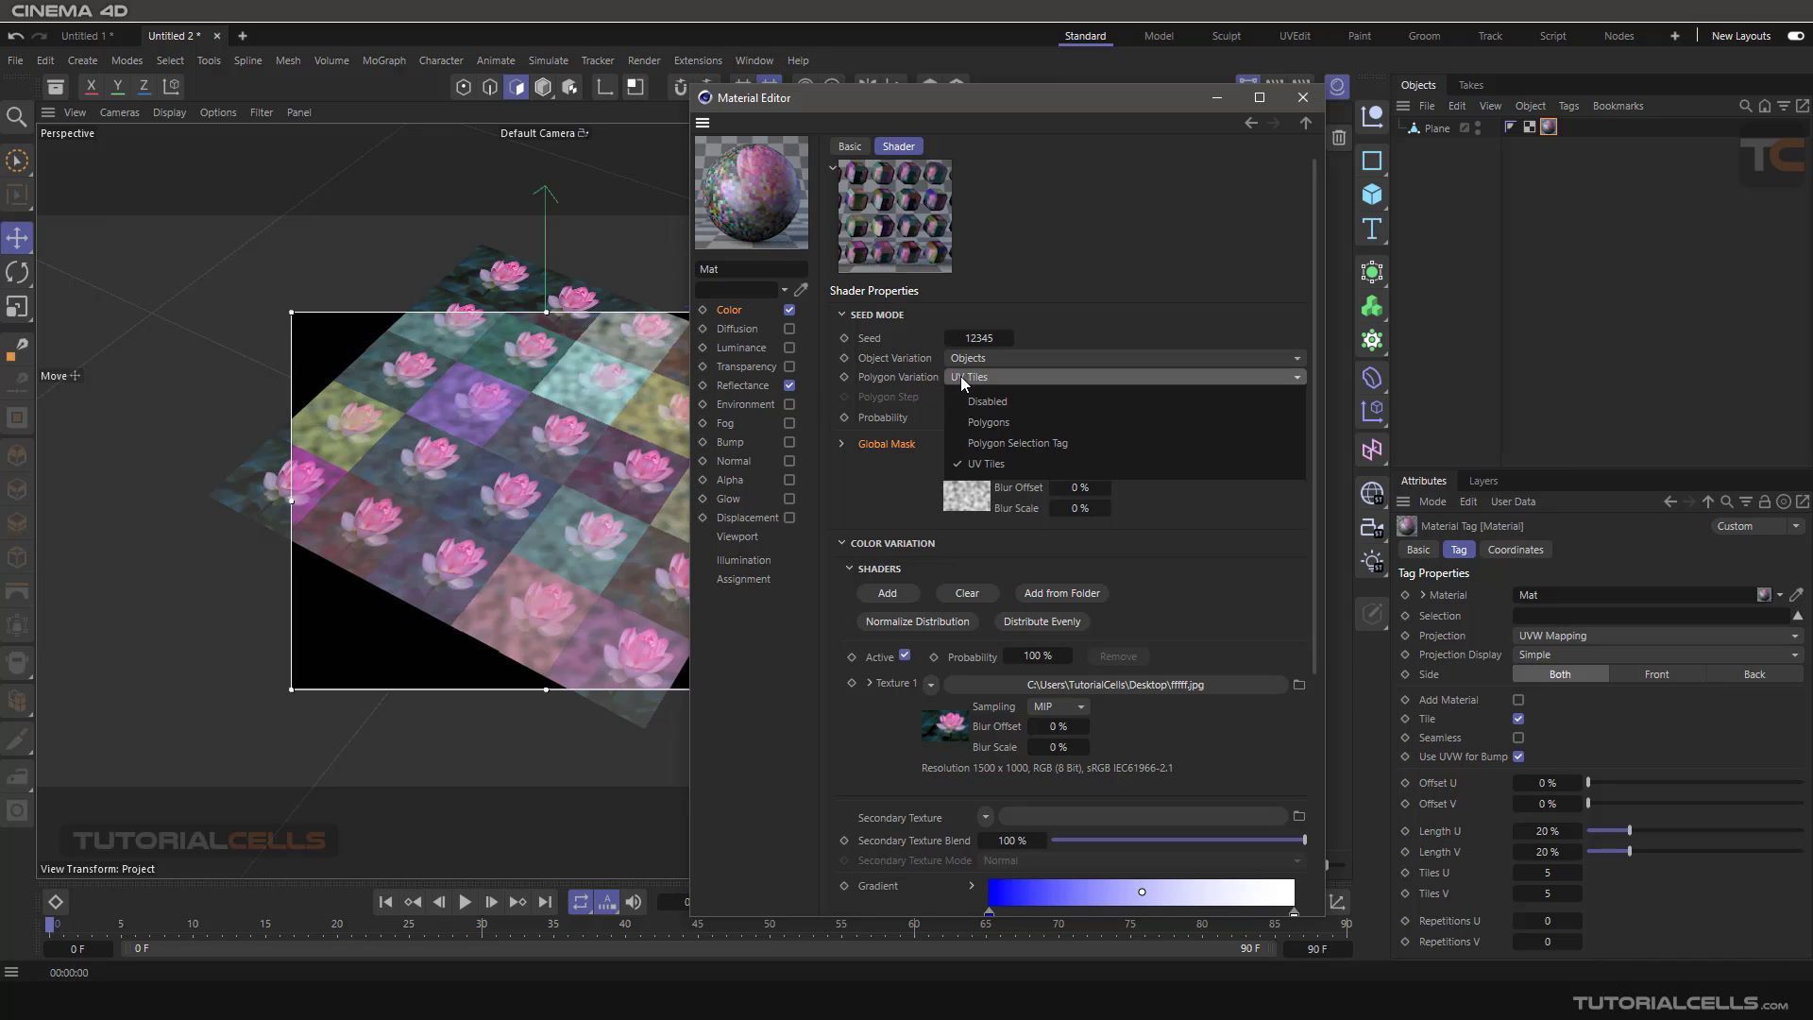
click(1014, 421)
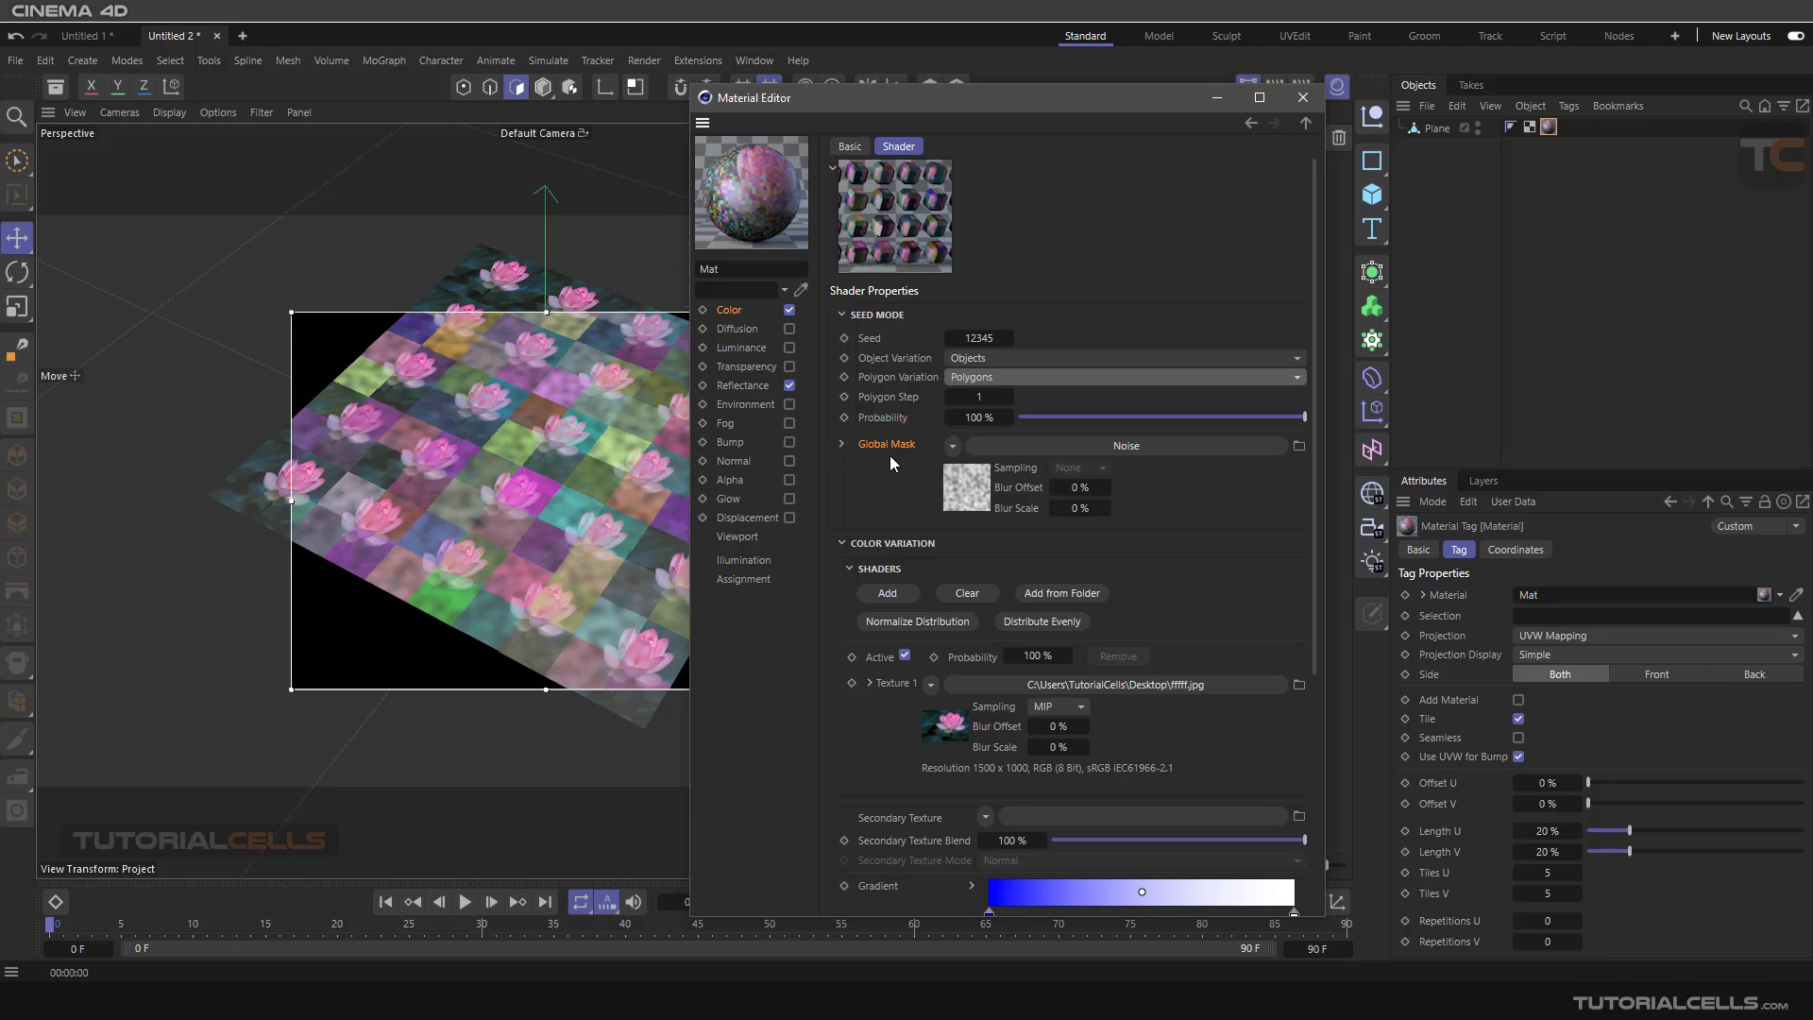
click(951, 479)
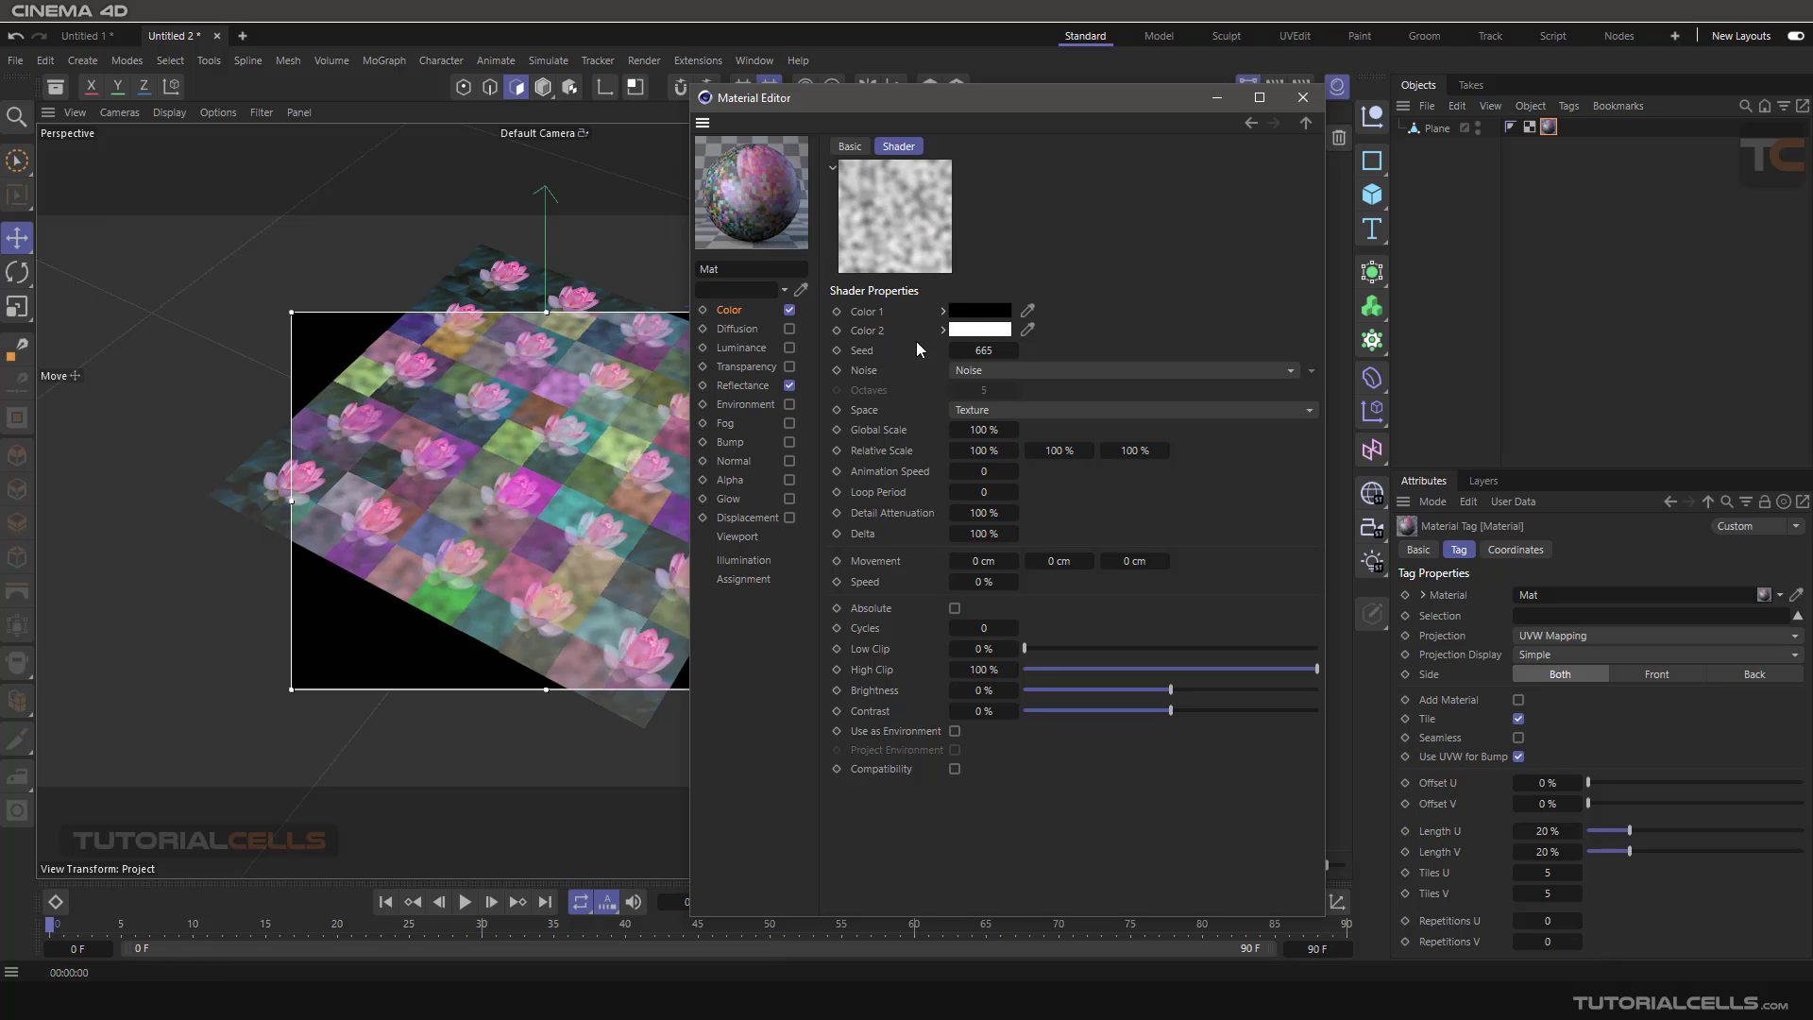
click(1248, 122)
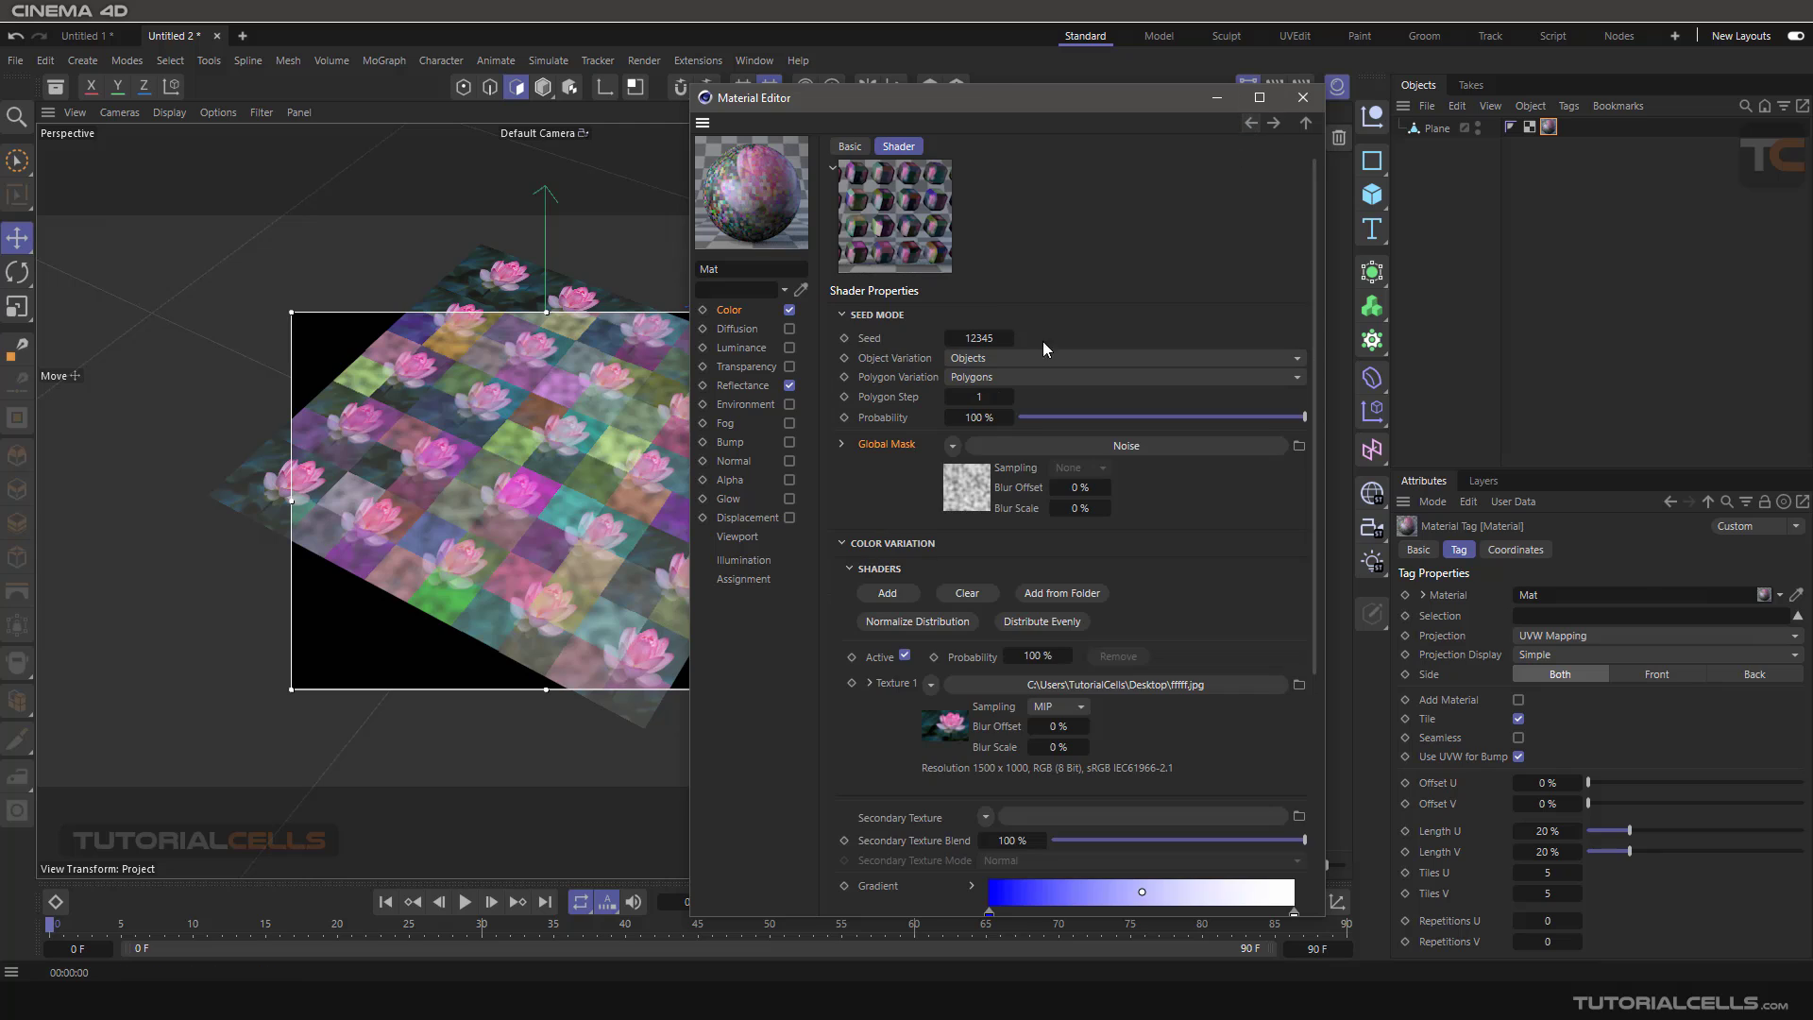
Clear the Noise shader from the Global Mask and set the Polygon Variation to Disabled
click(952, 445)
click(968, 496)
click(987, 376)
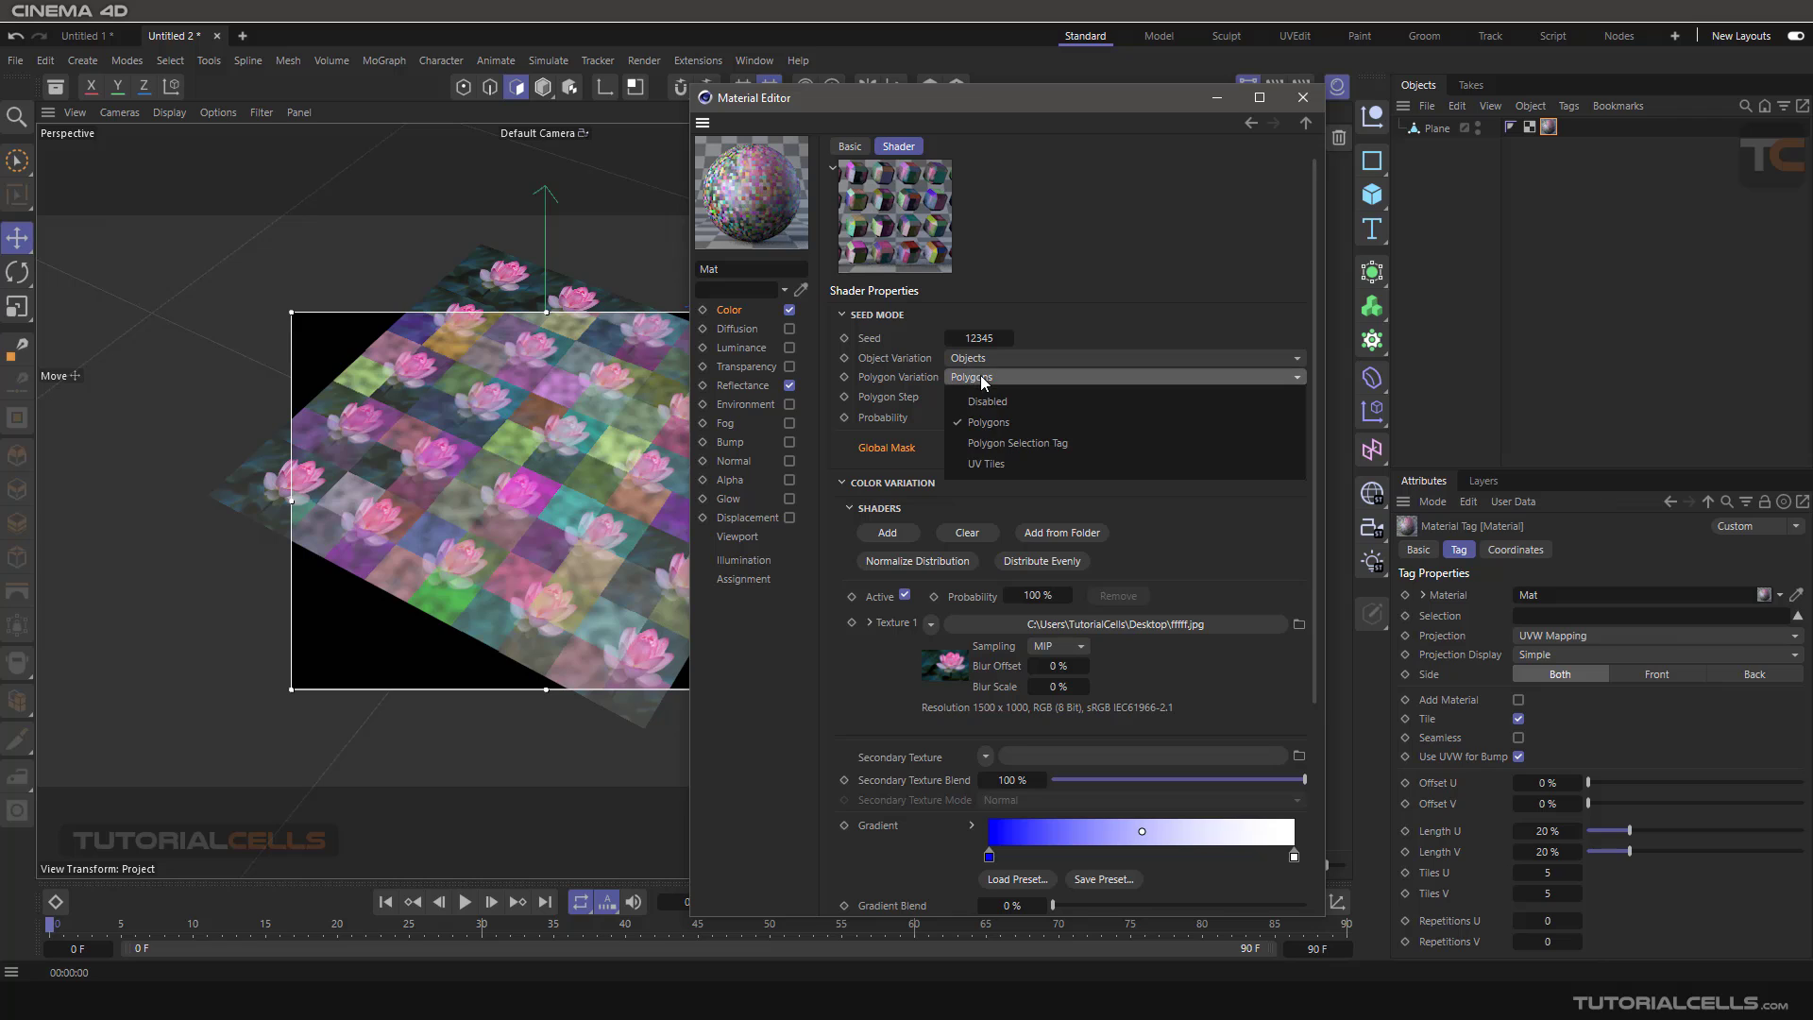
click(988, 401)
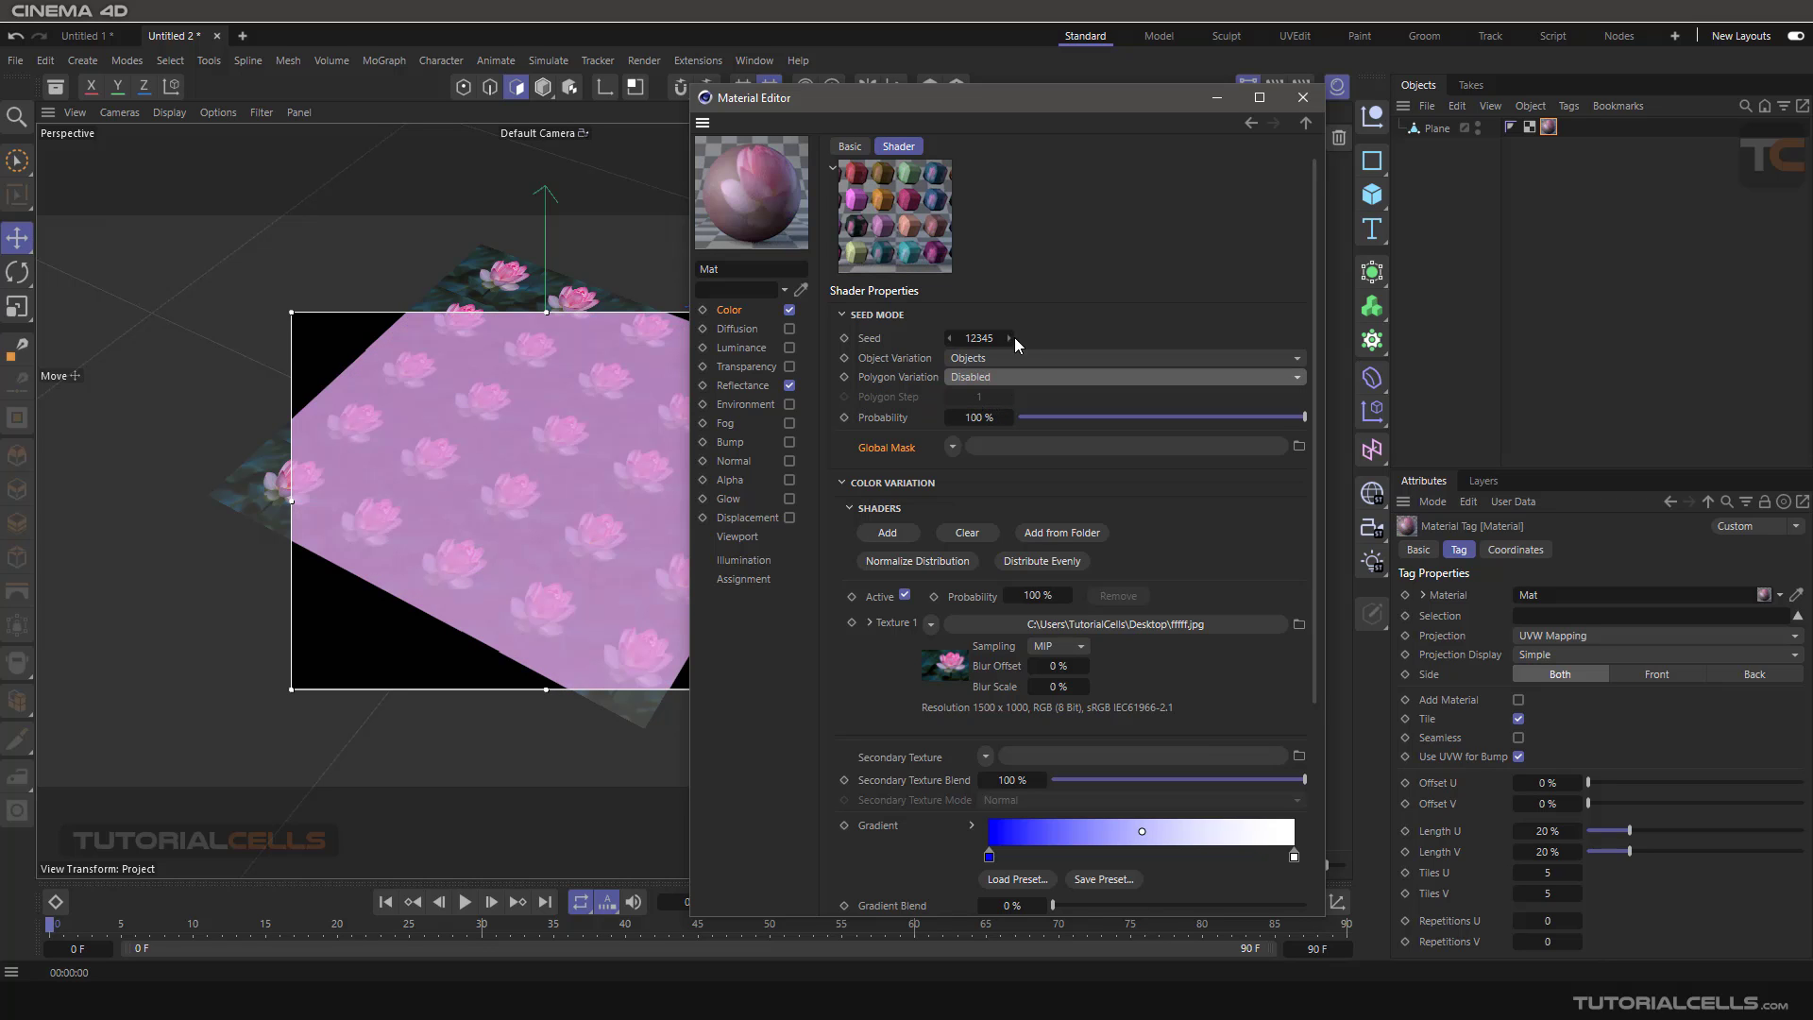
Turn off the plane scene's interactive render region and switch to the Untitled 1 project with the cloned spheres
click(1299, 98)
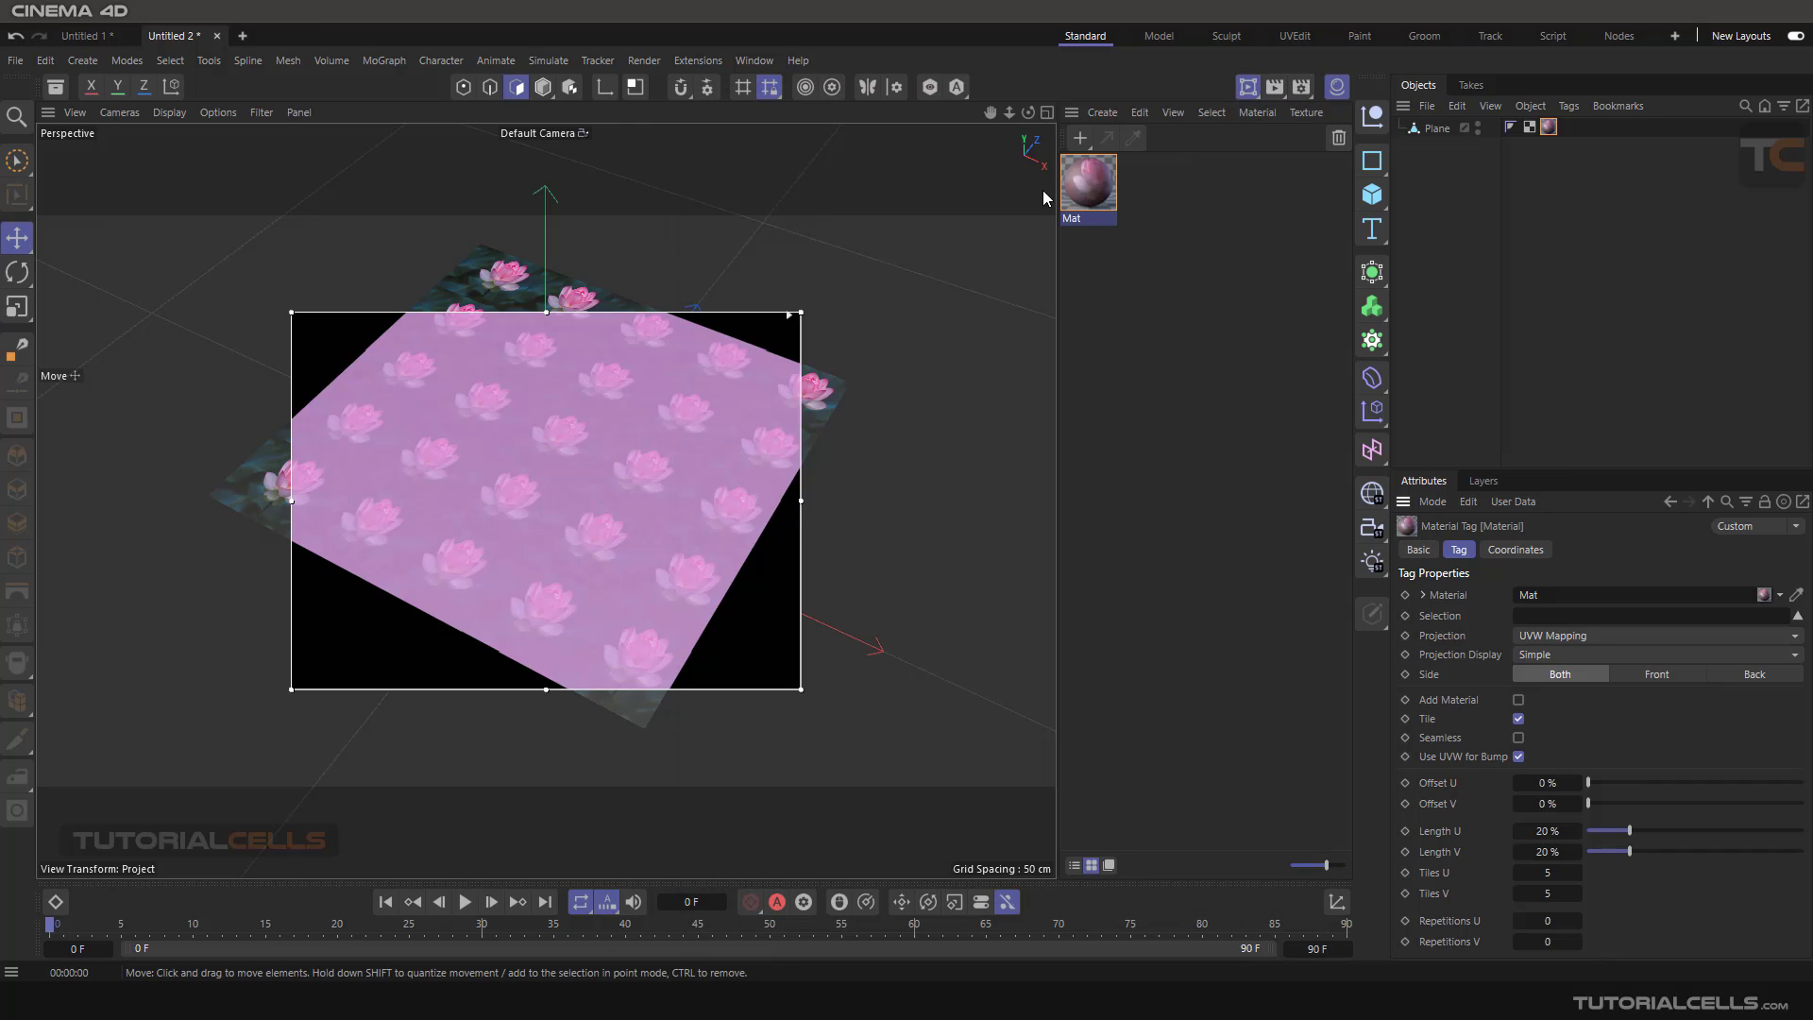
click(1248, 86)
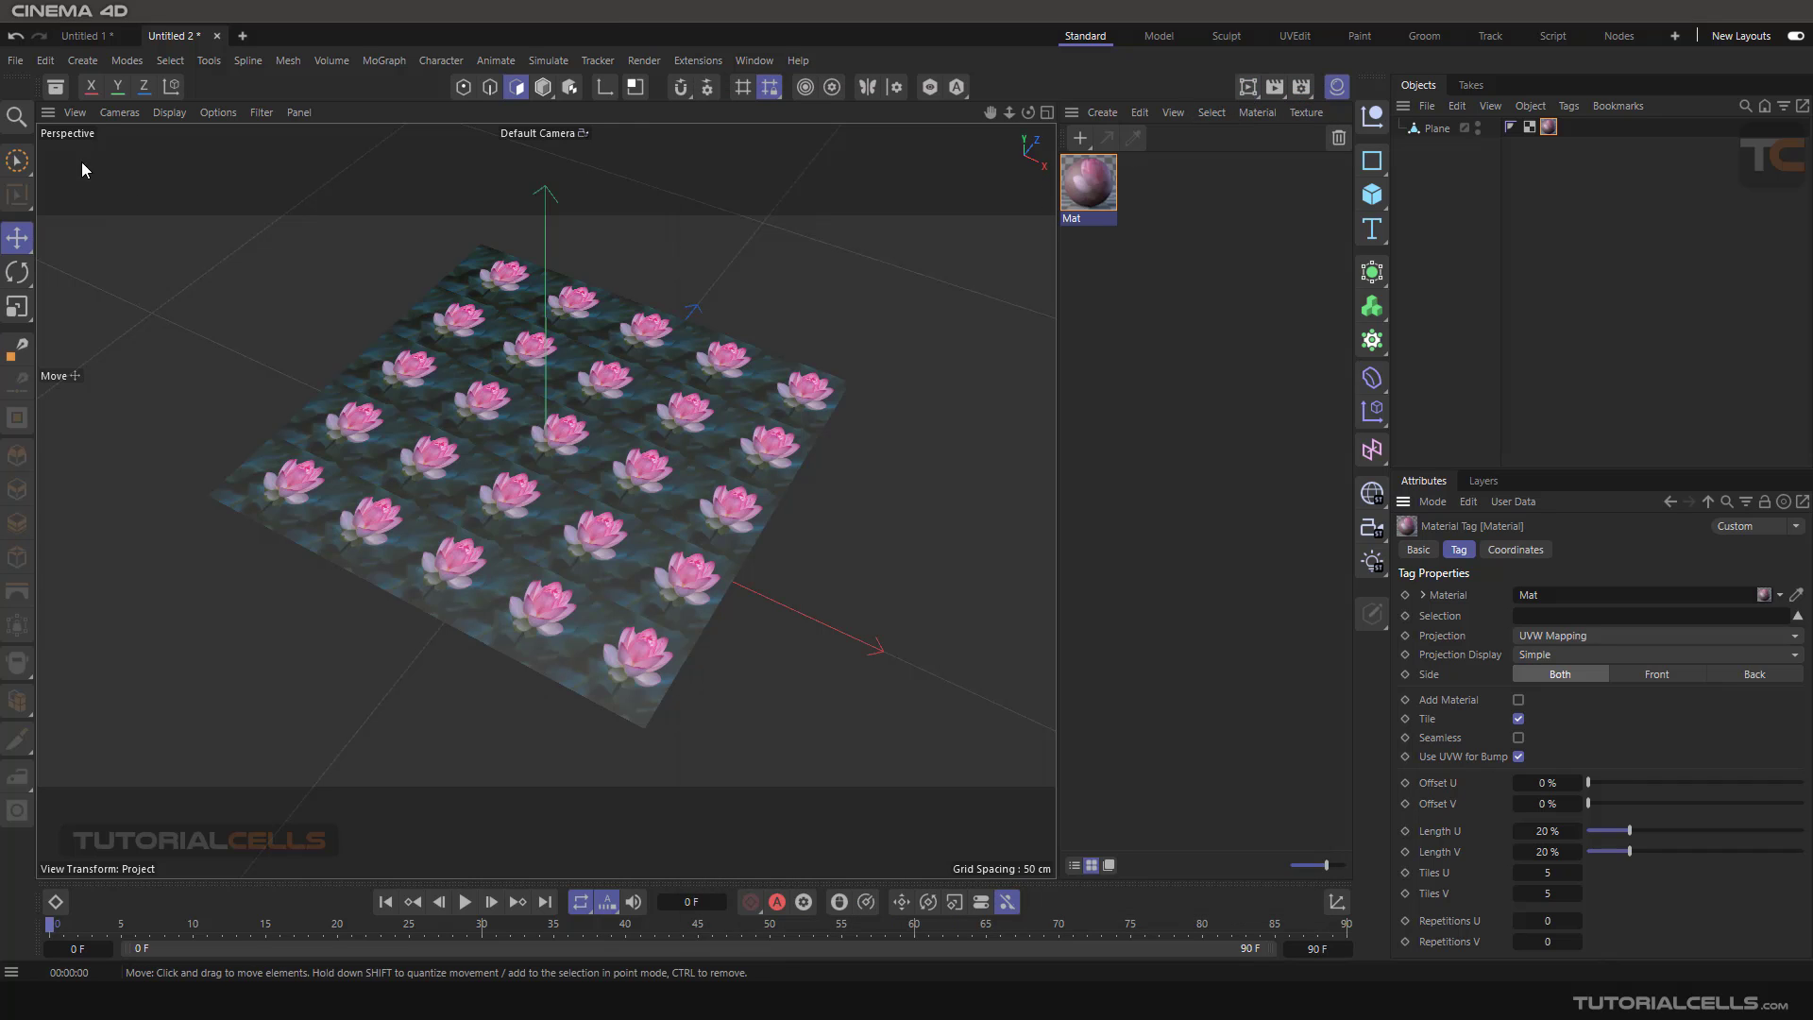
click(106, 37)
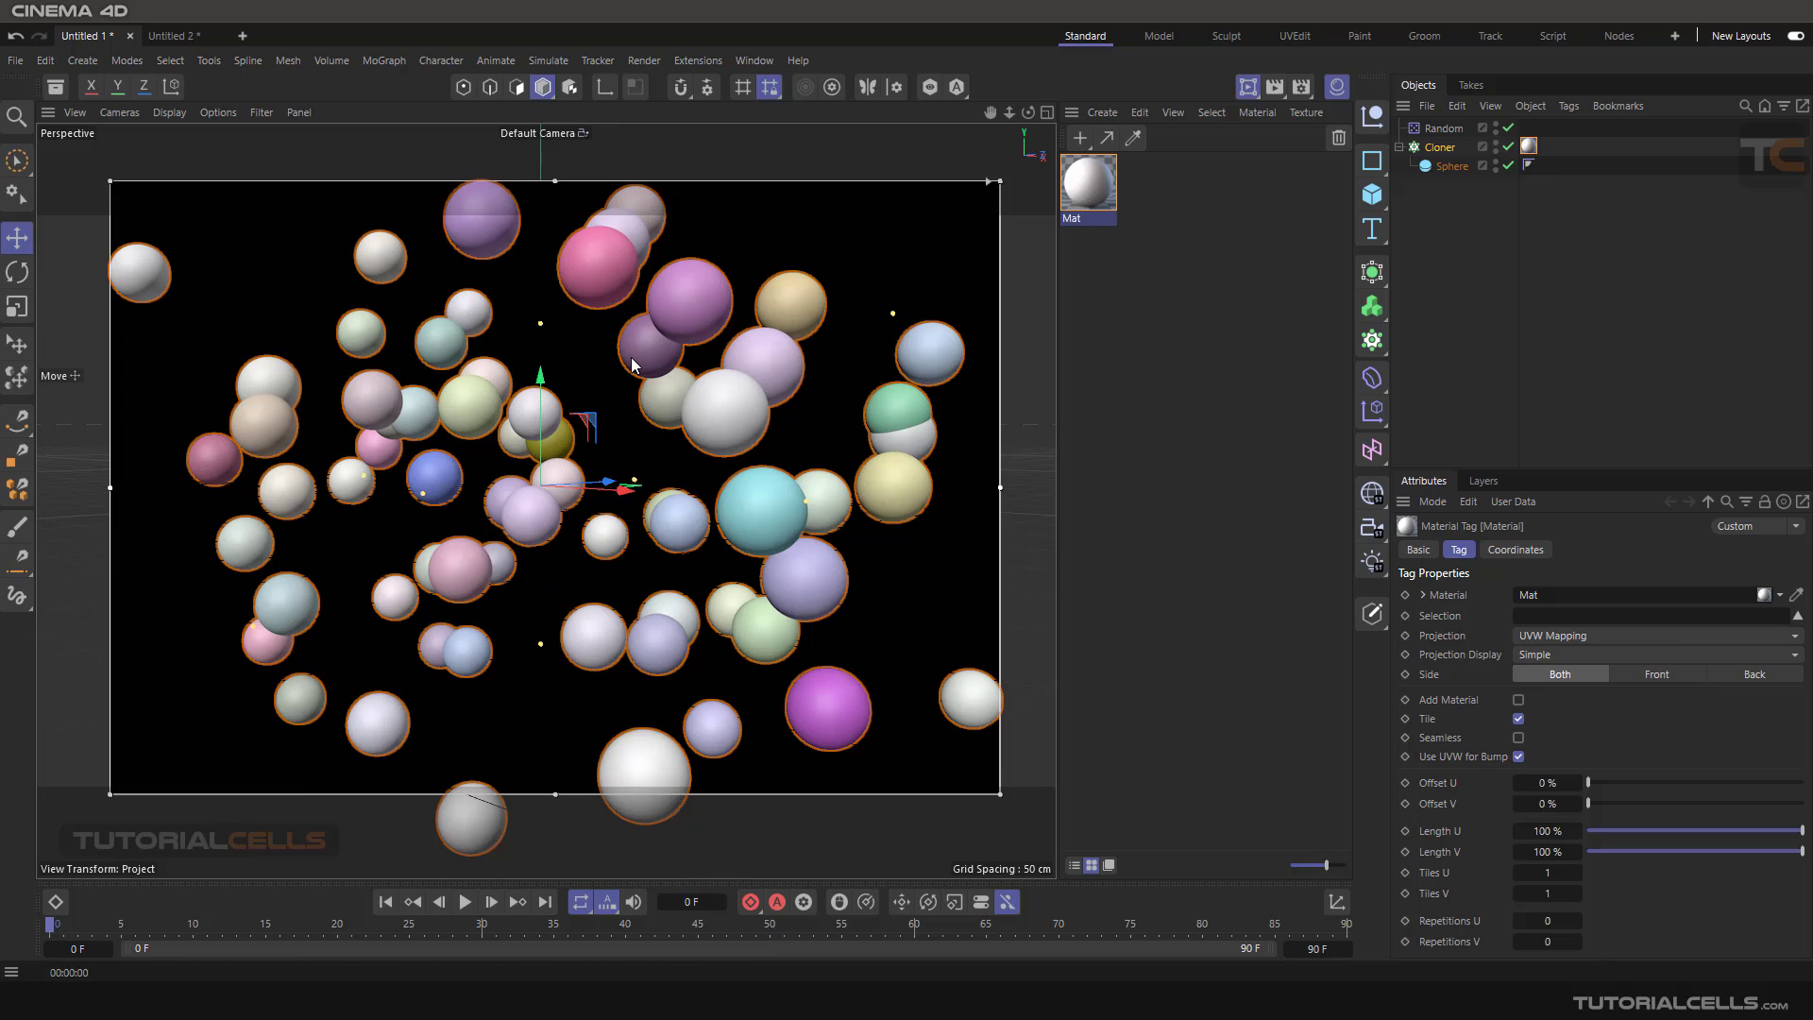
Open the cloned spheres' material for editing and show the properties of its Variation shader
double_click(1531, 143)
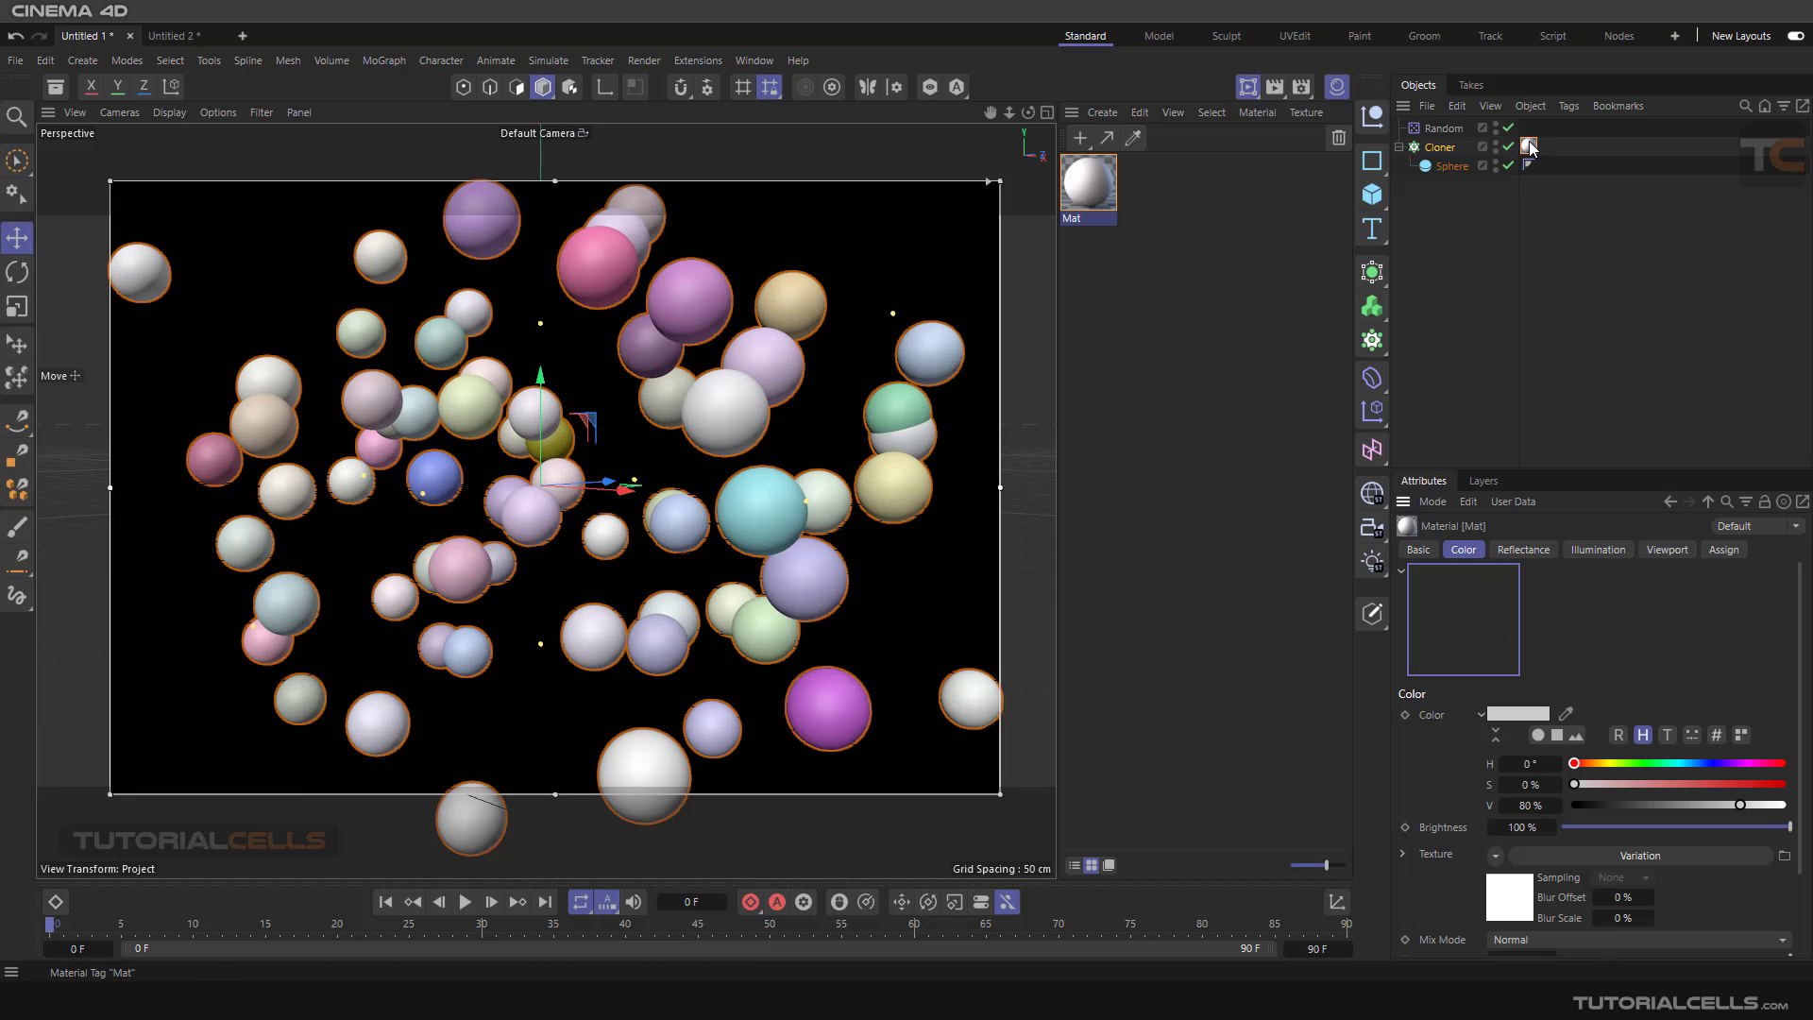
double_click(1098, 187)
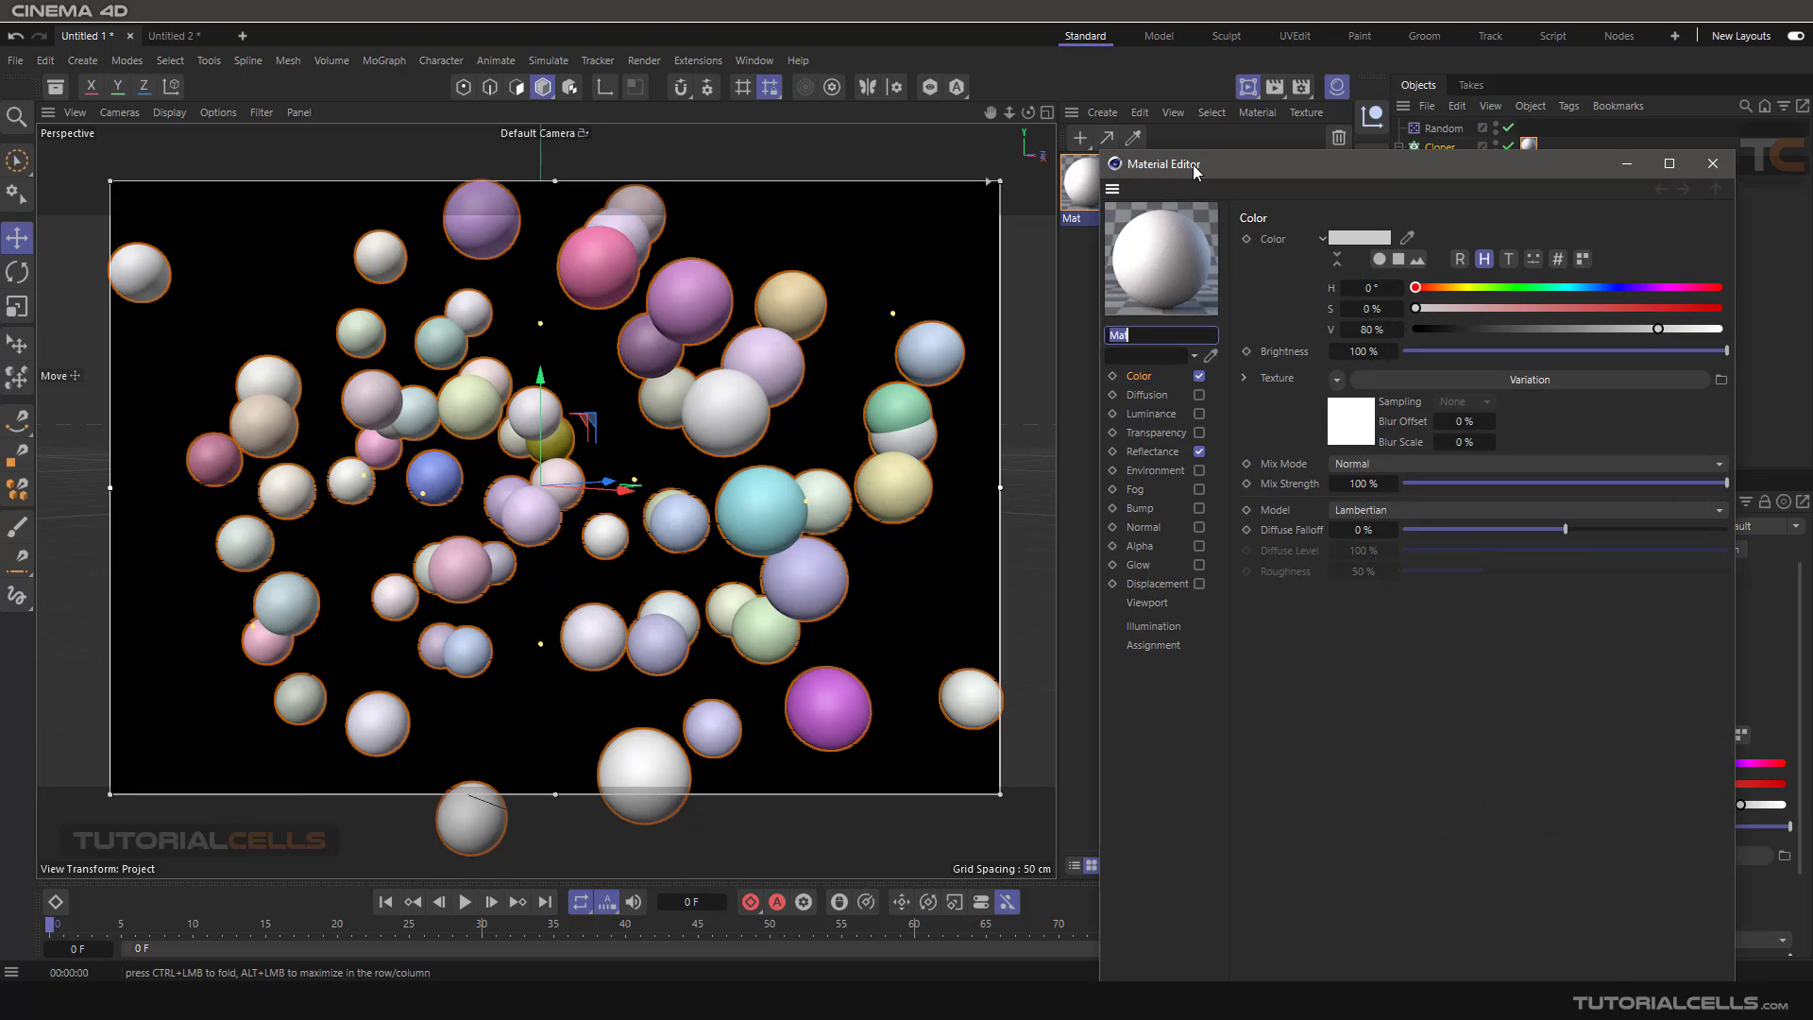
drag(1160, 160, 1081, 114)
click(1349, 322)
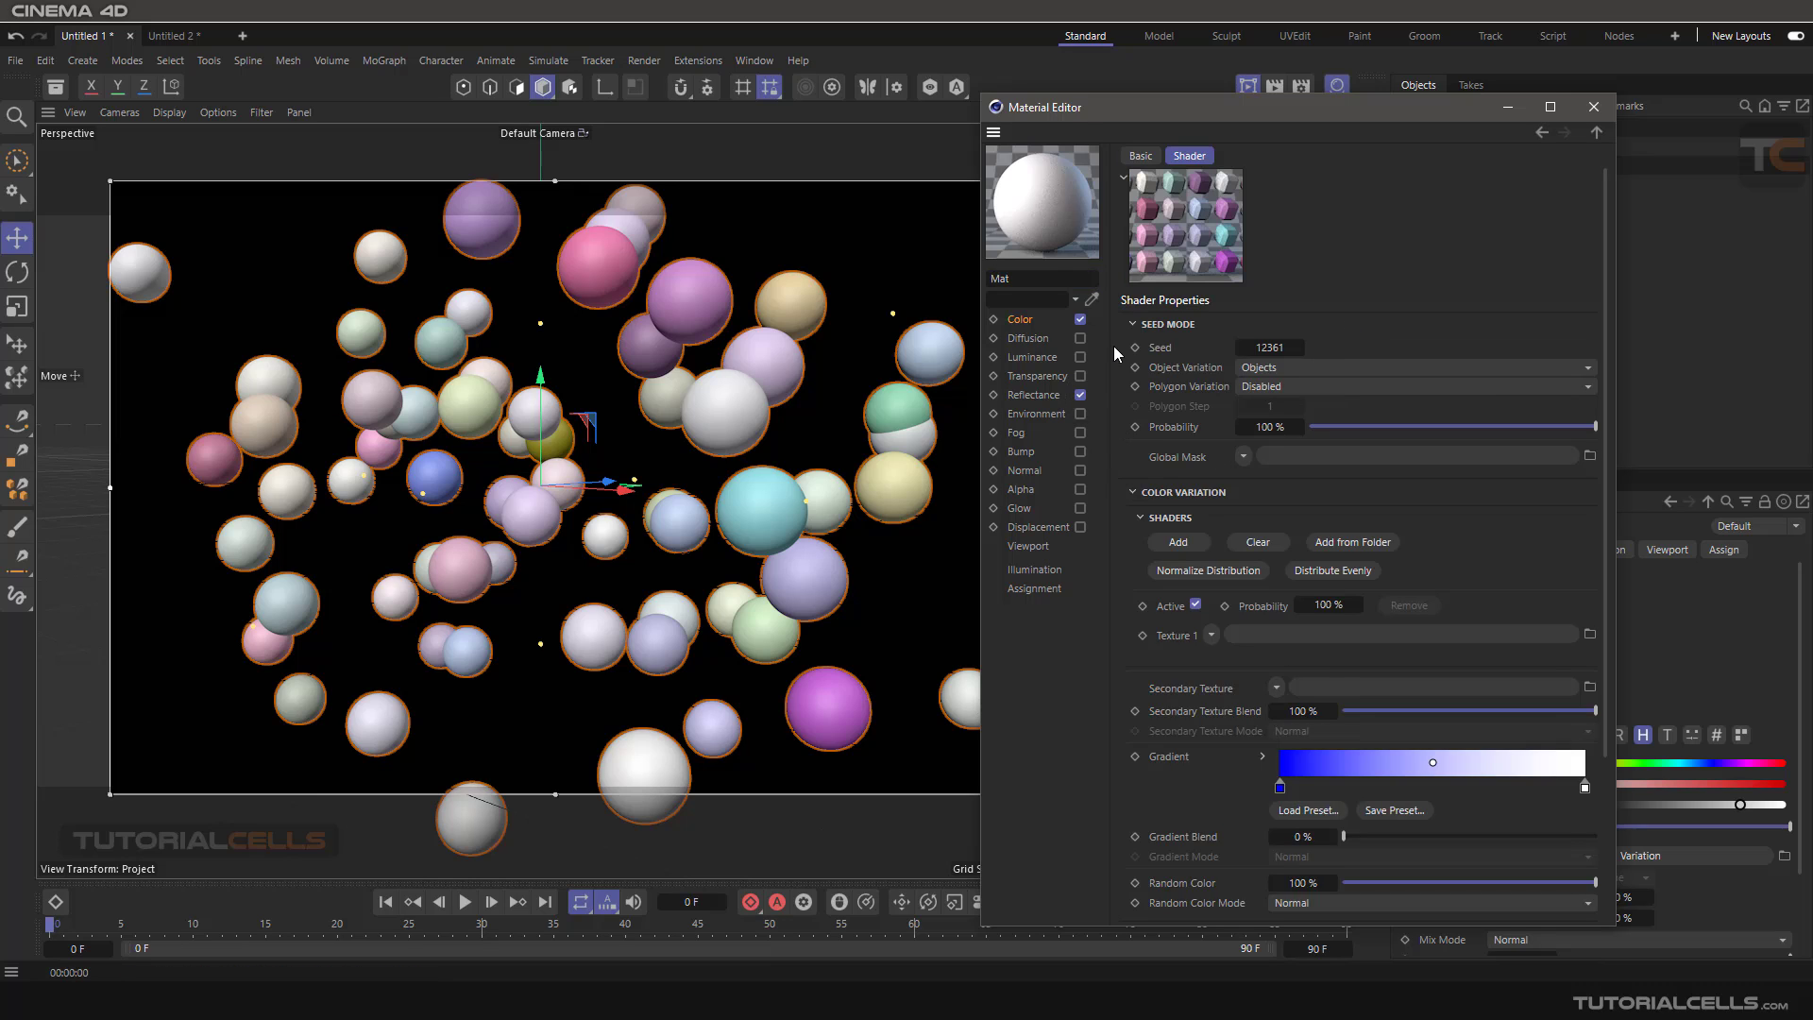
Collapse the Seed Mode settings and load the pink lotus JPG image as Texture 1 of the Variation shader
click(1138, 325)
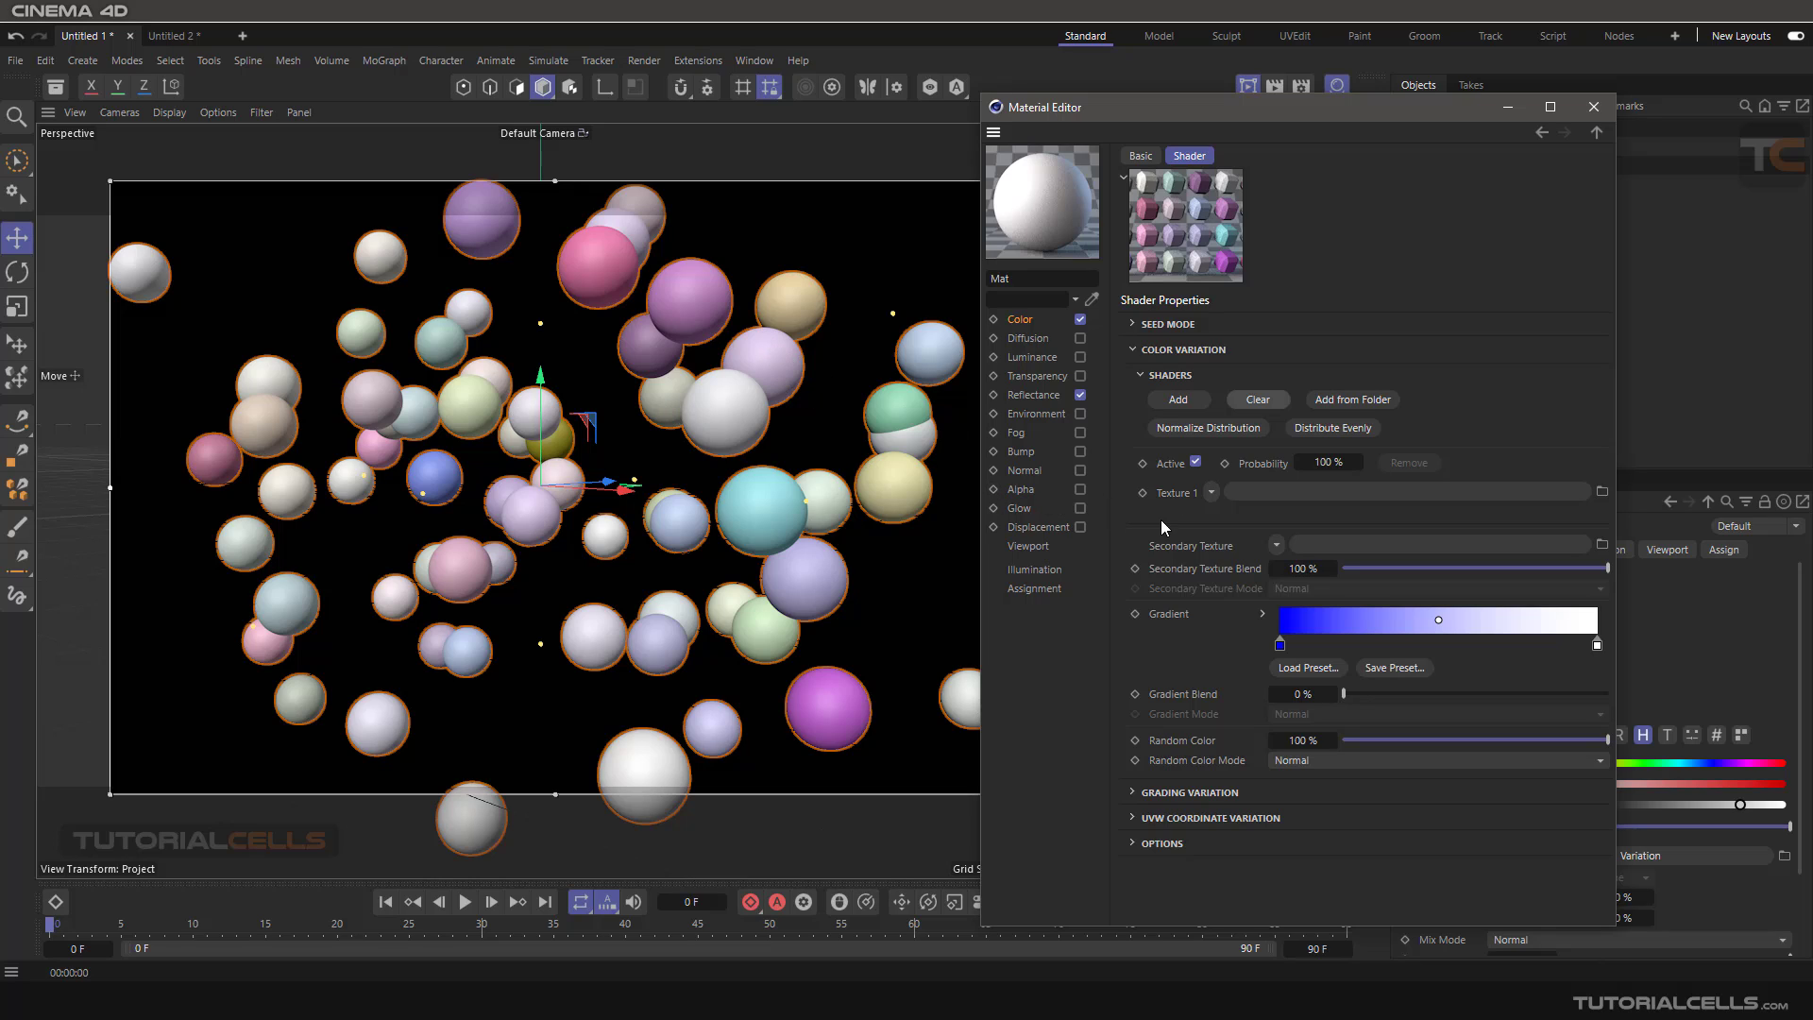
click(1210, 493)
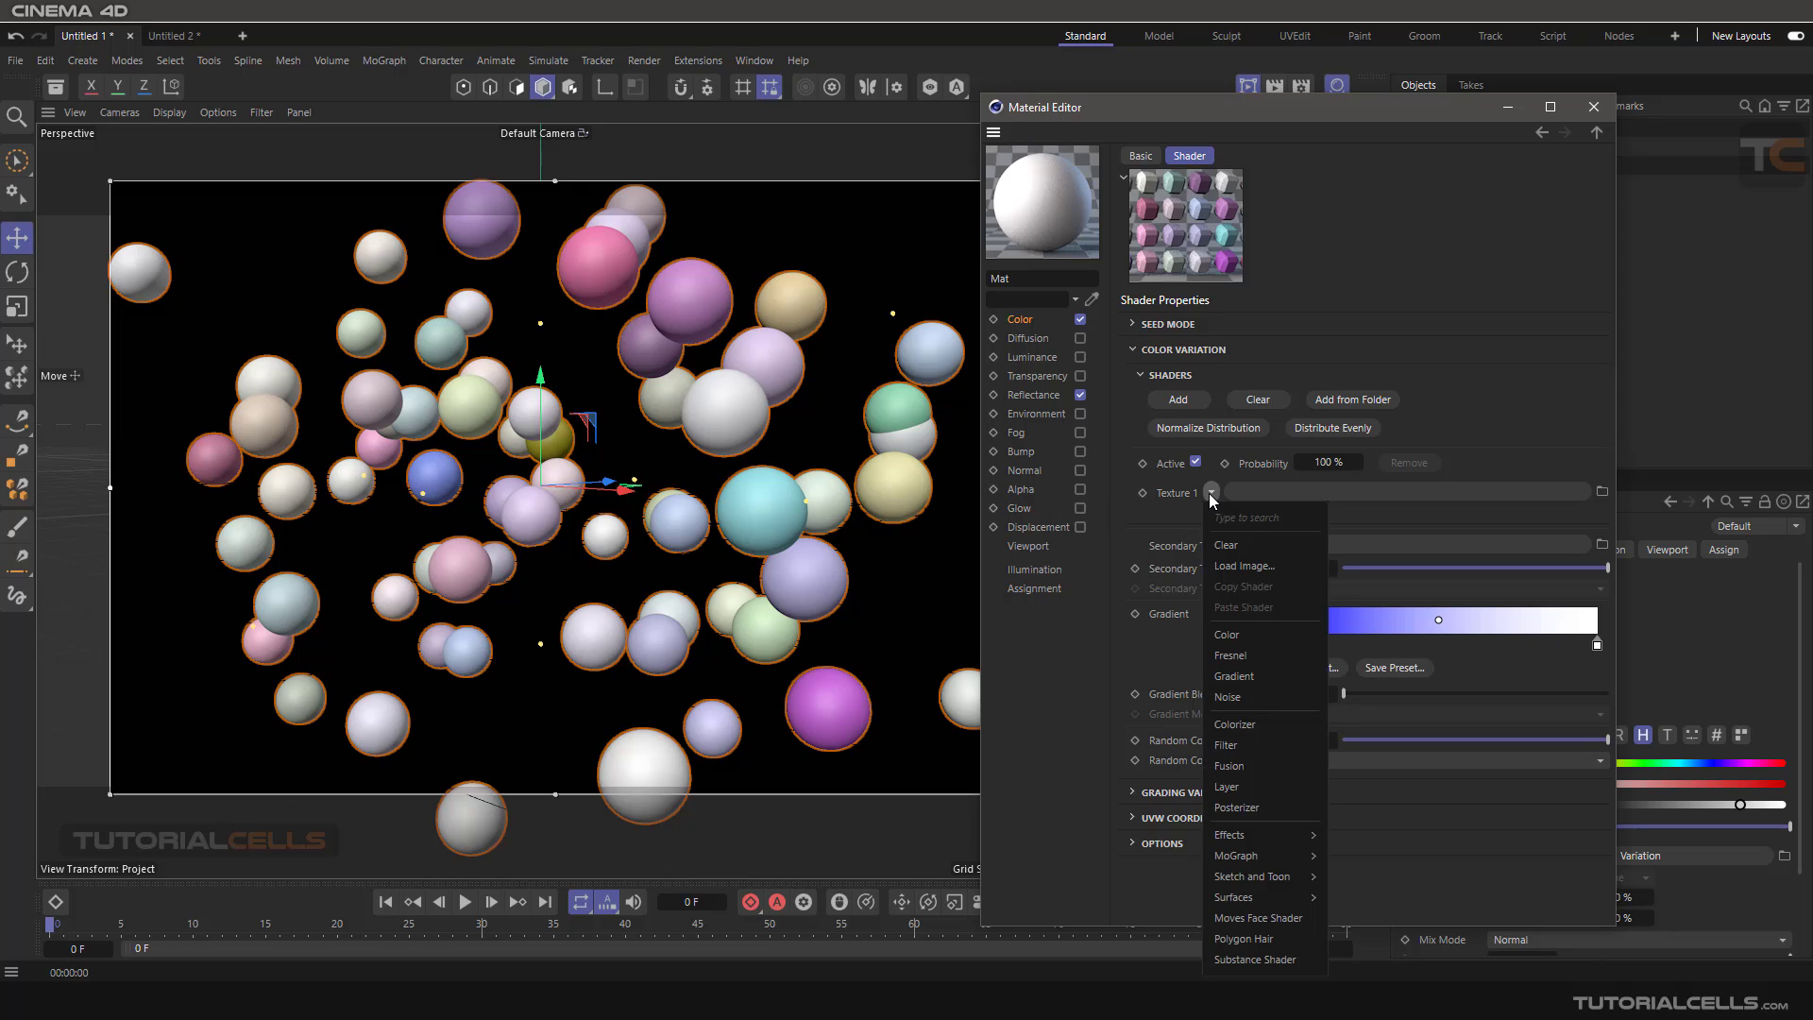
click(1231, 566)
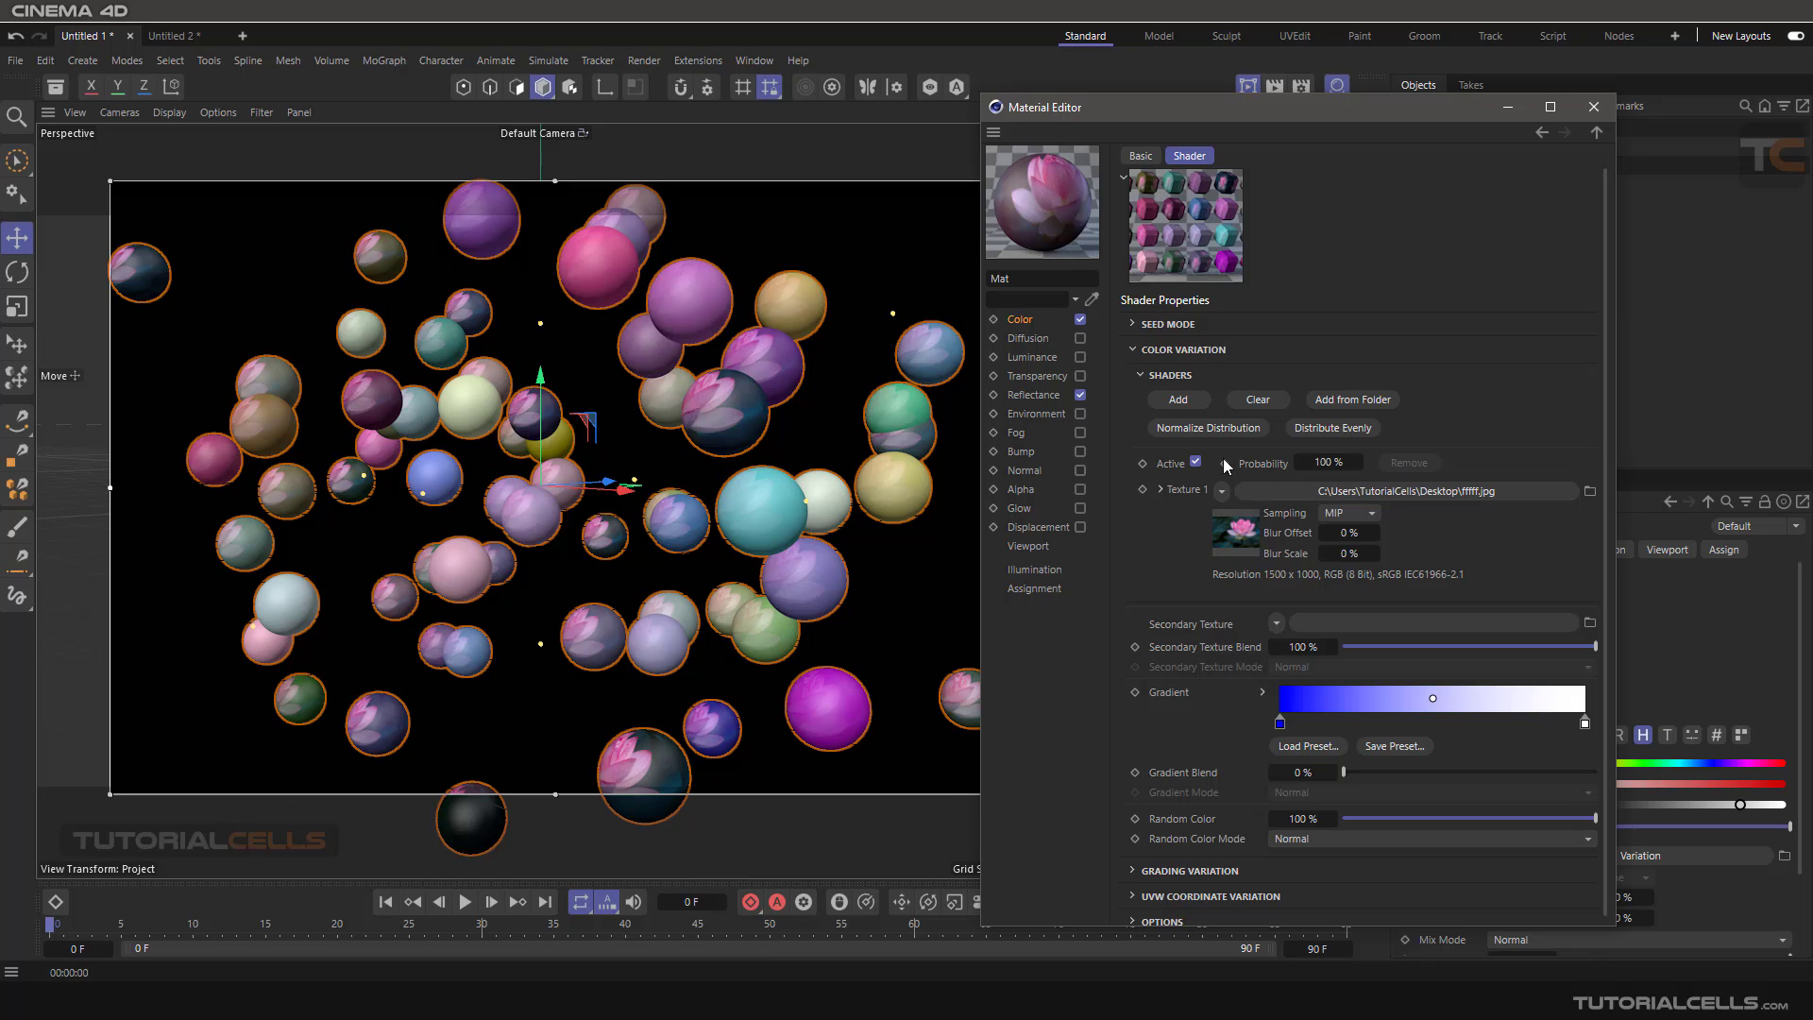
Add a second texture slot to the Variation shader, and deactivate and reactivate Texture 1
click(1180, 400)
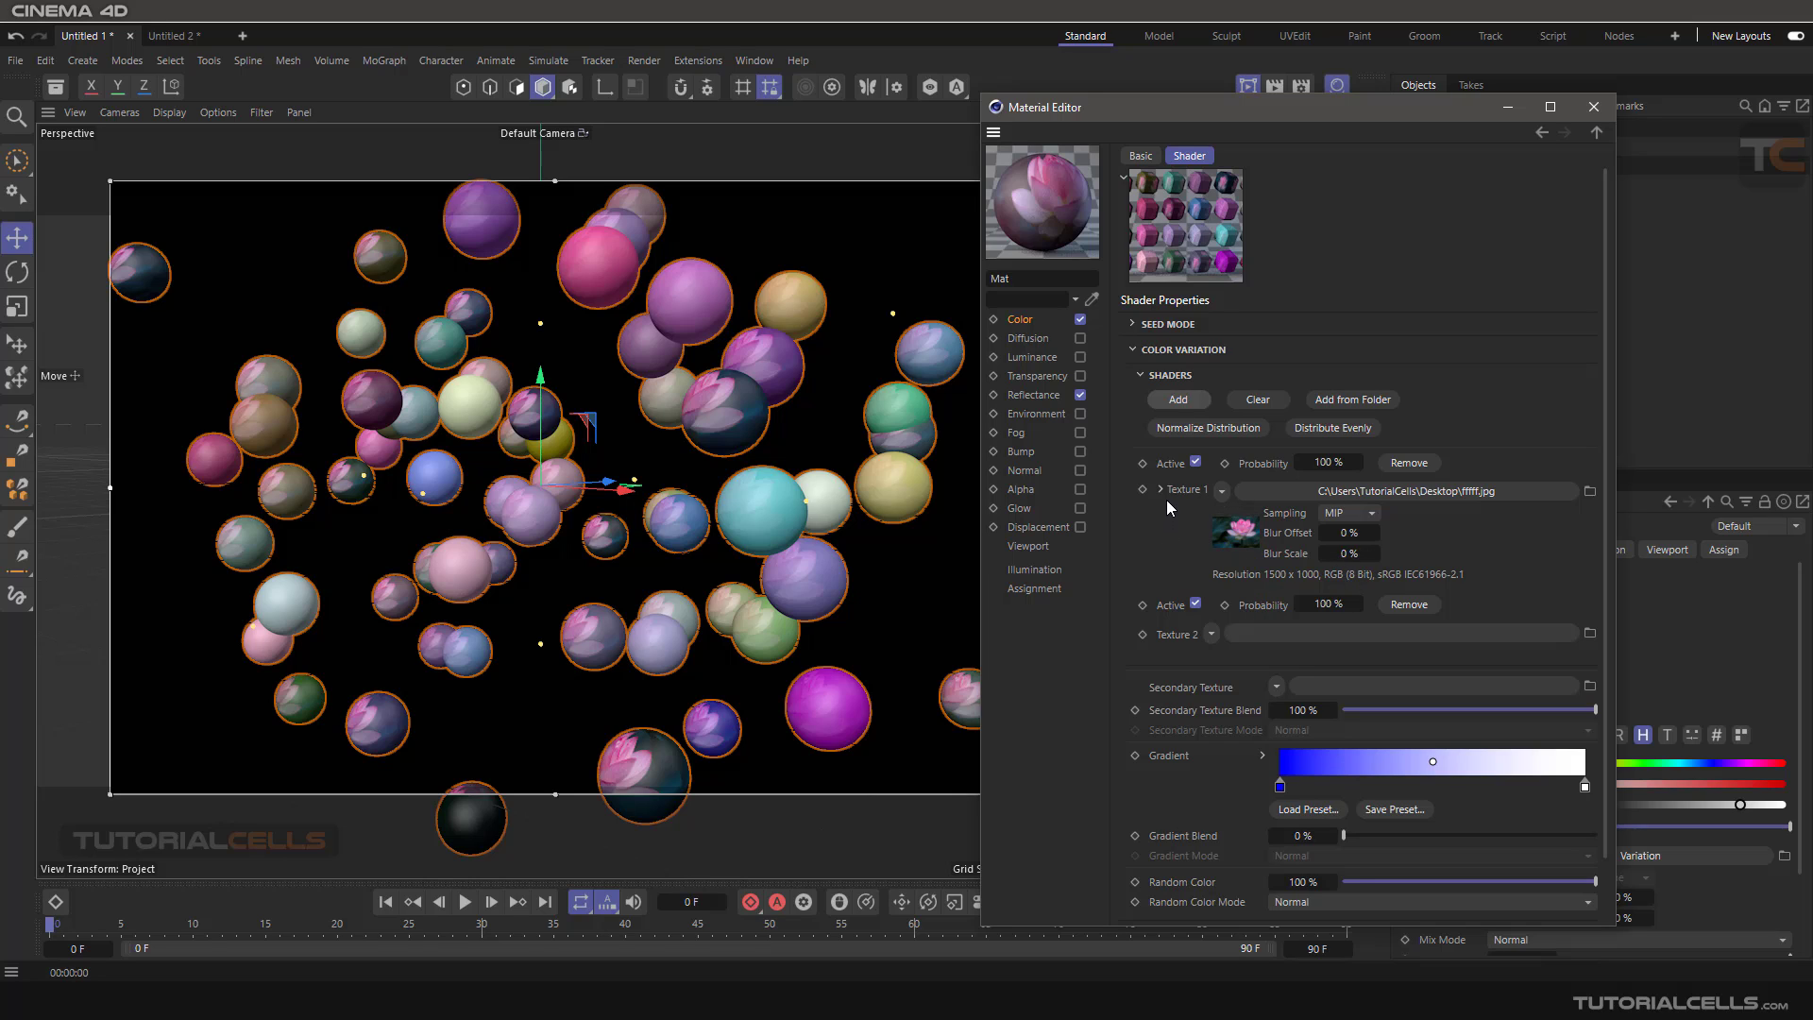
click(1196, 463)
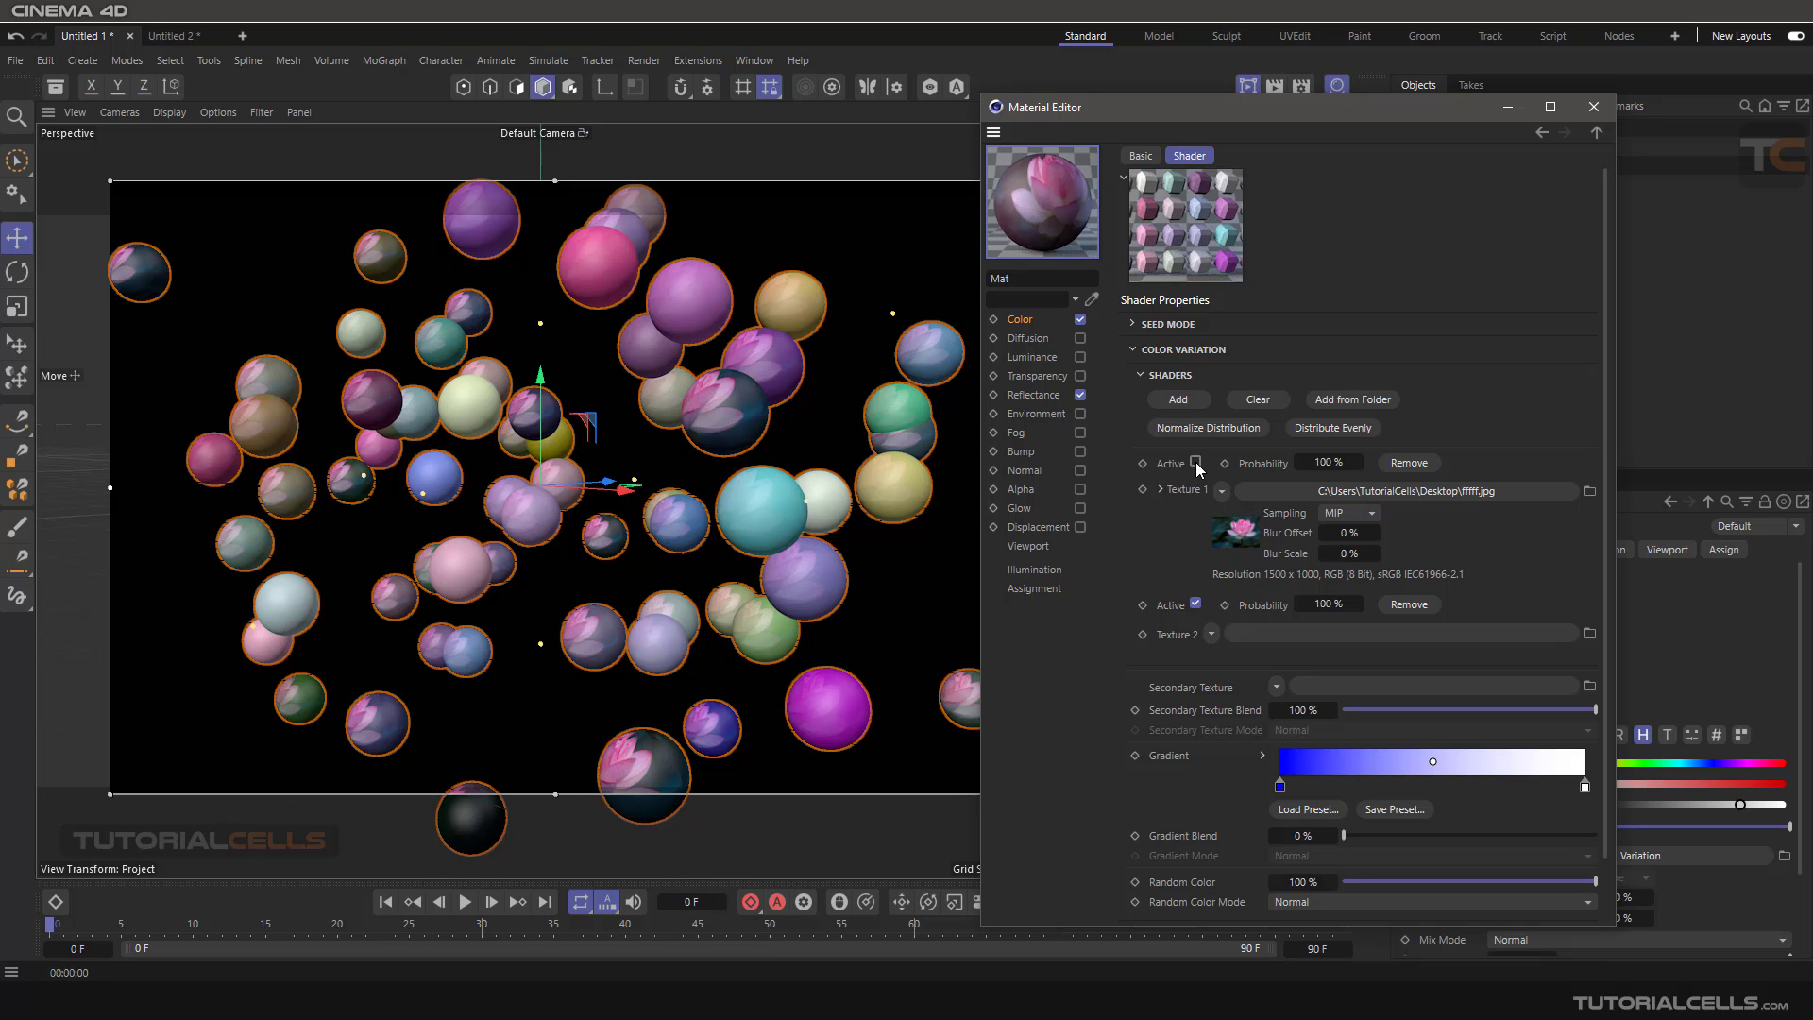
click(1196, 463)
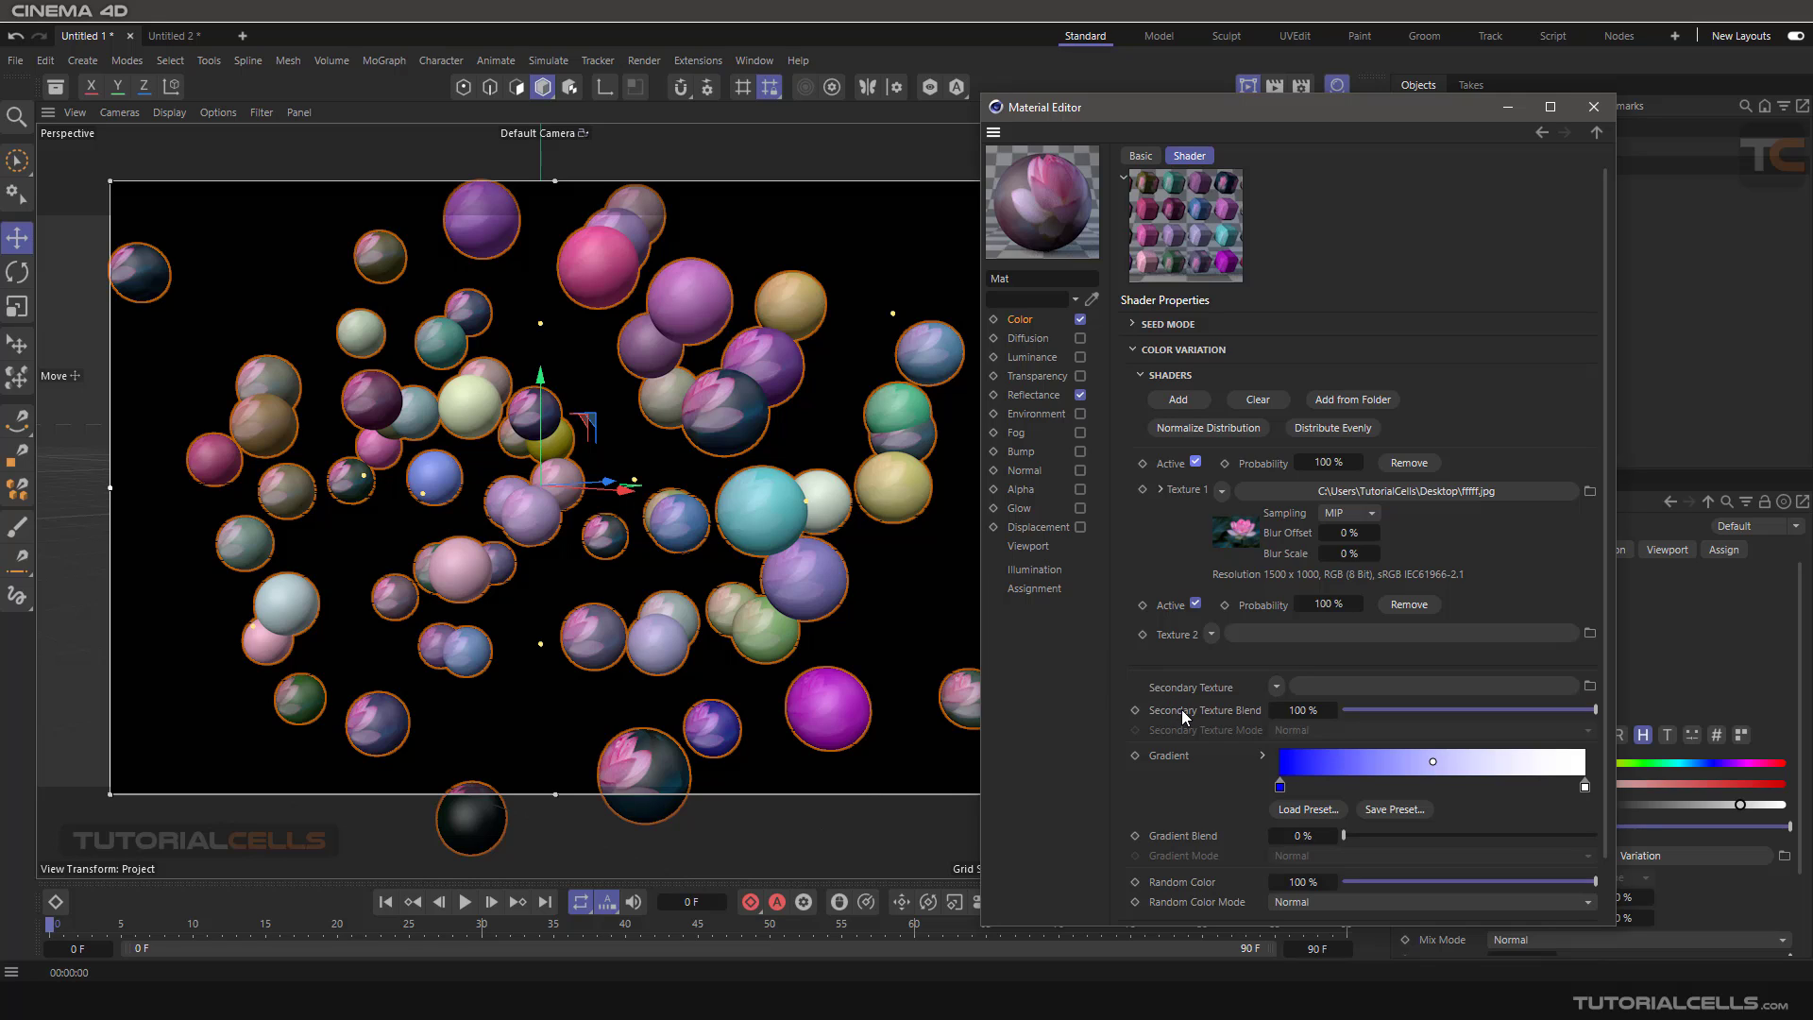
Set the Variation shader's Secondary Texture Blend to 64% and reduce Random Color to 1%
drag(1562, 710, 1242, 701)
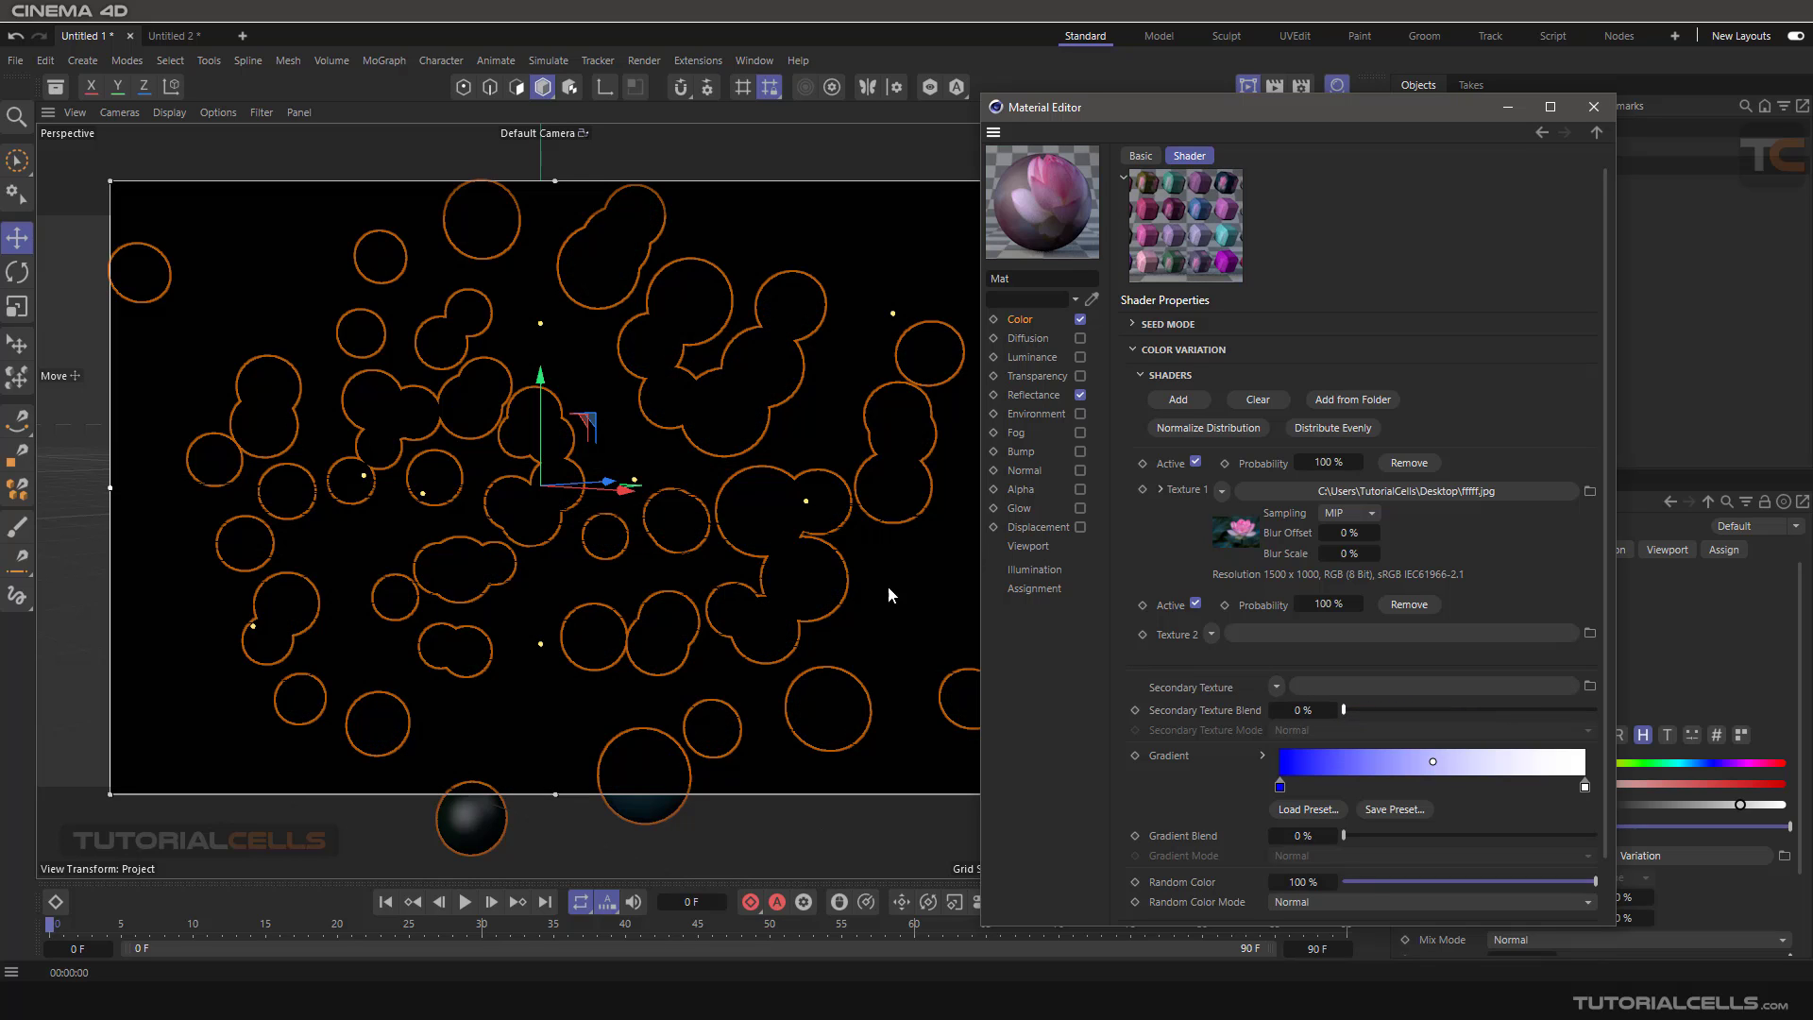
drag(1364, 705, 1505, 709)
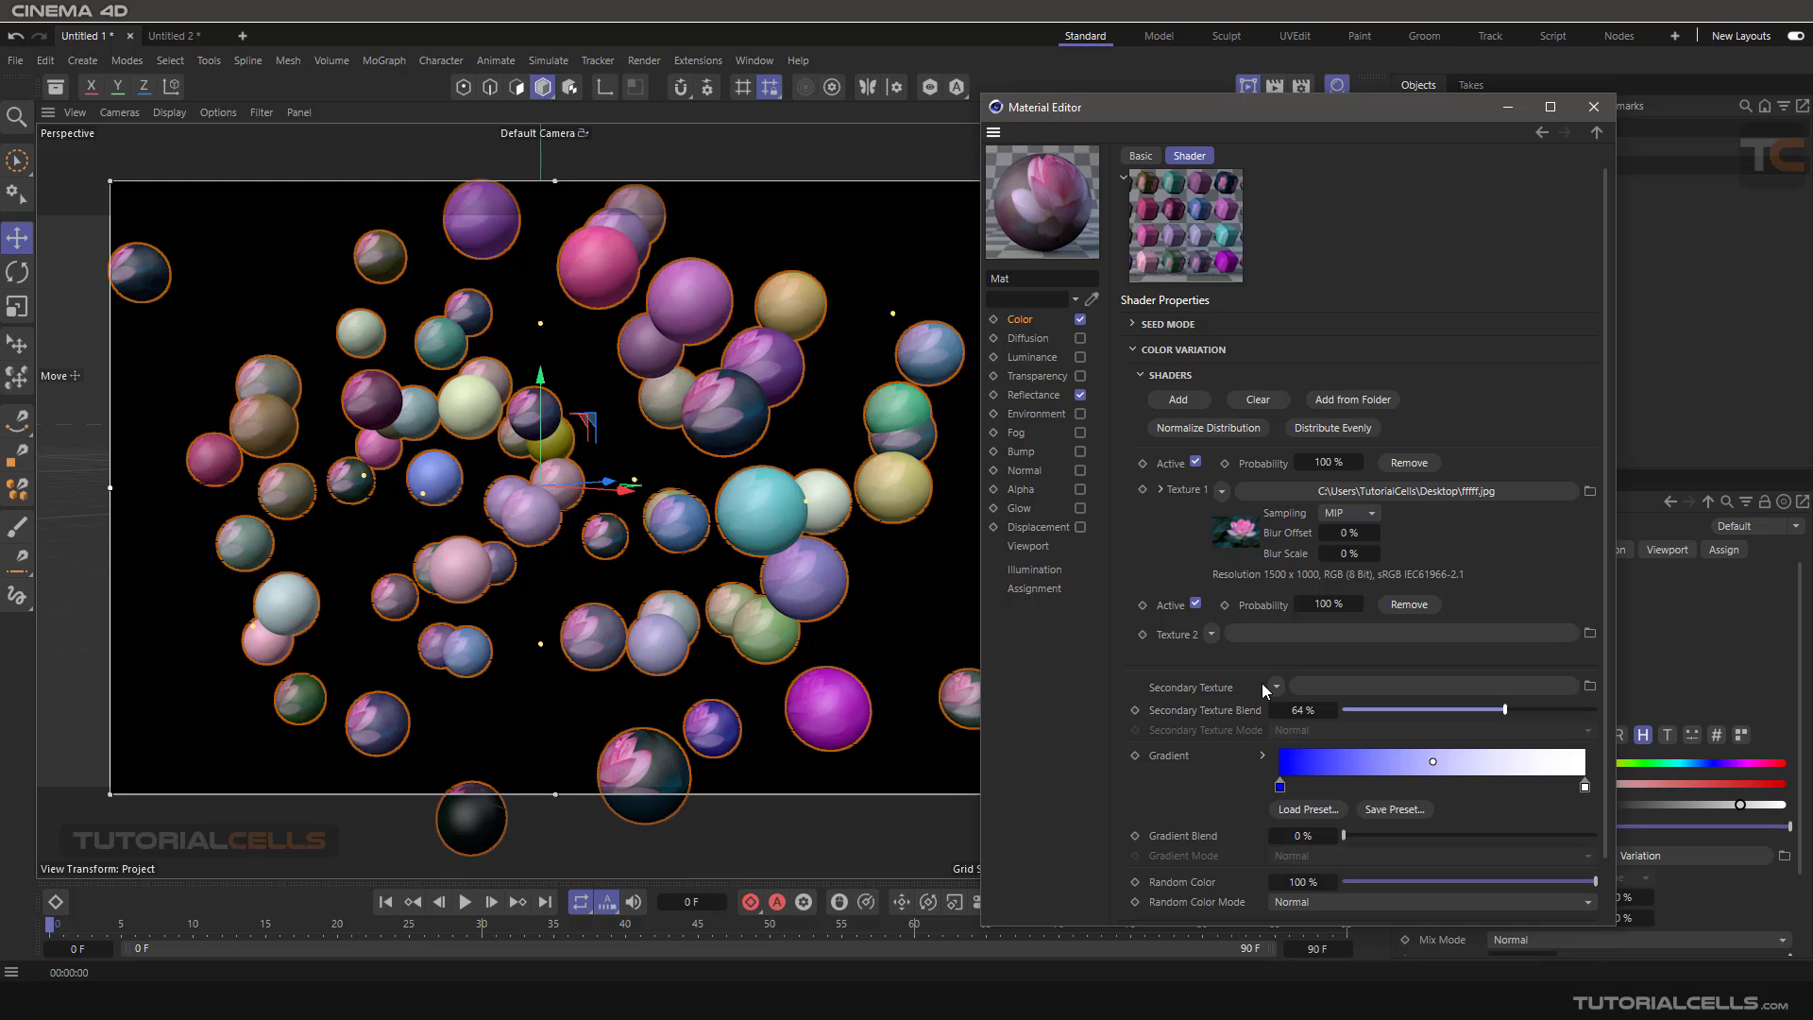
scroll(1238, 687, down, 2)
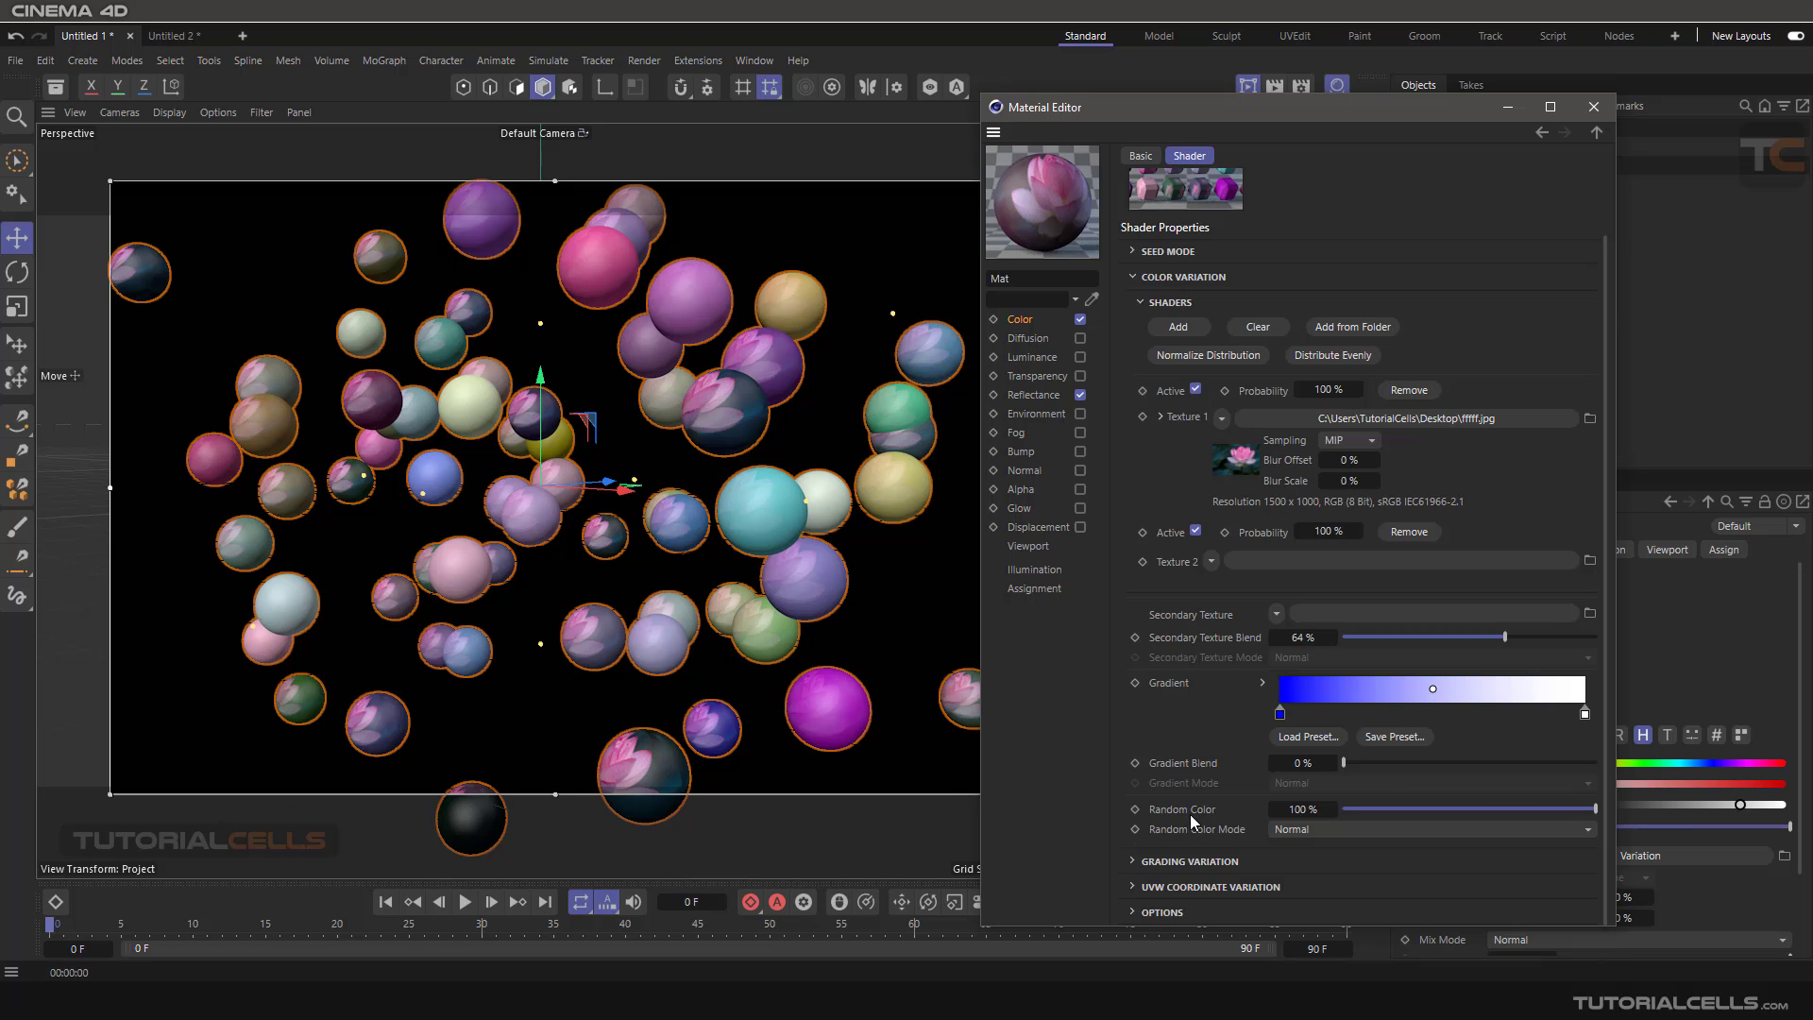
drag(1572, 810, 1517, 814)
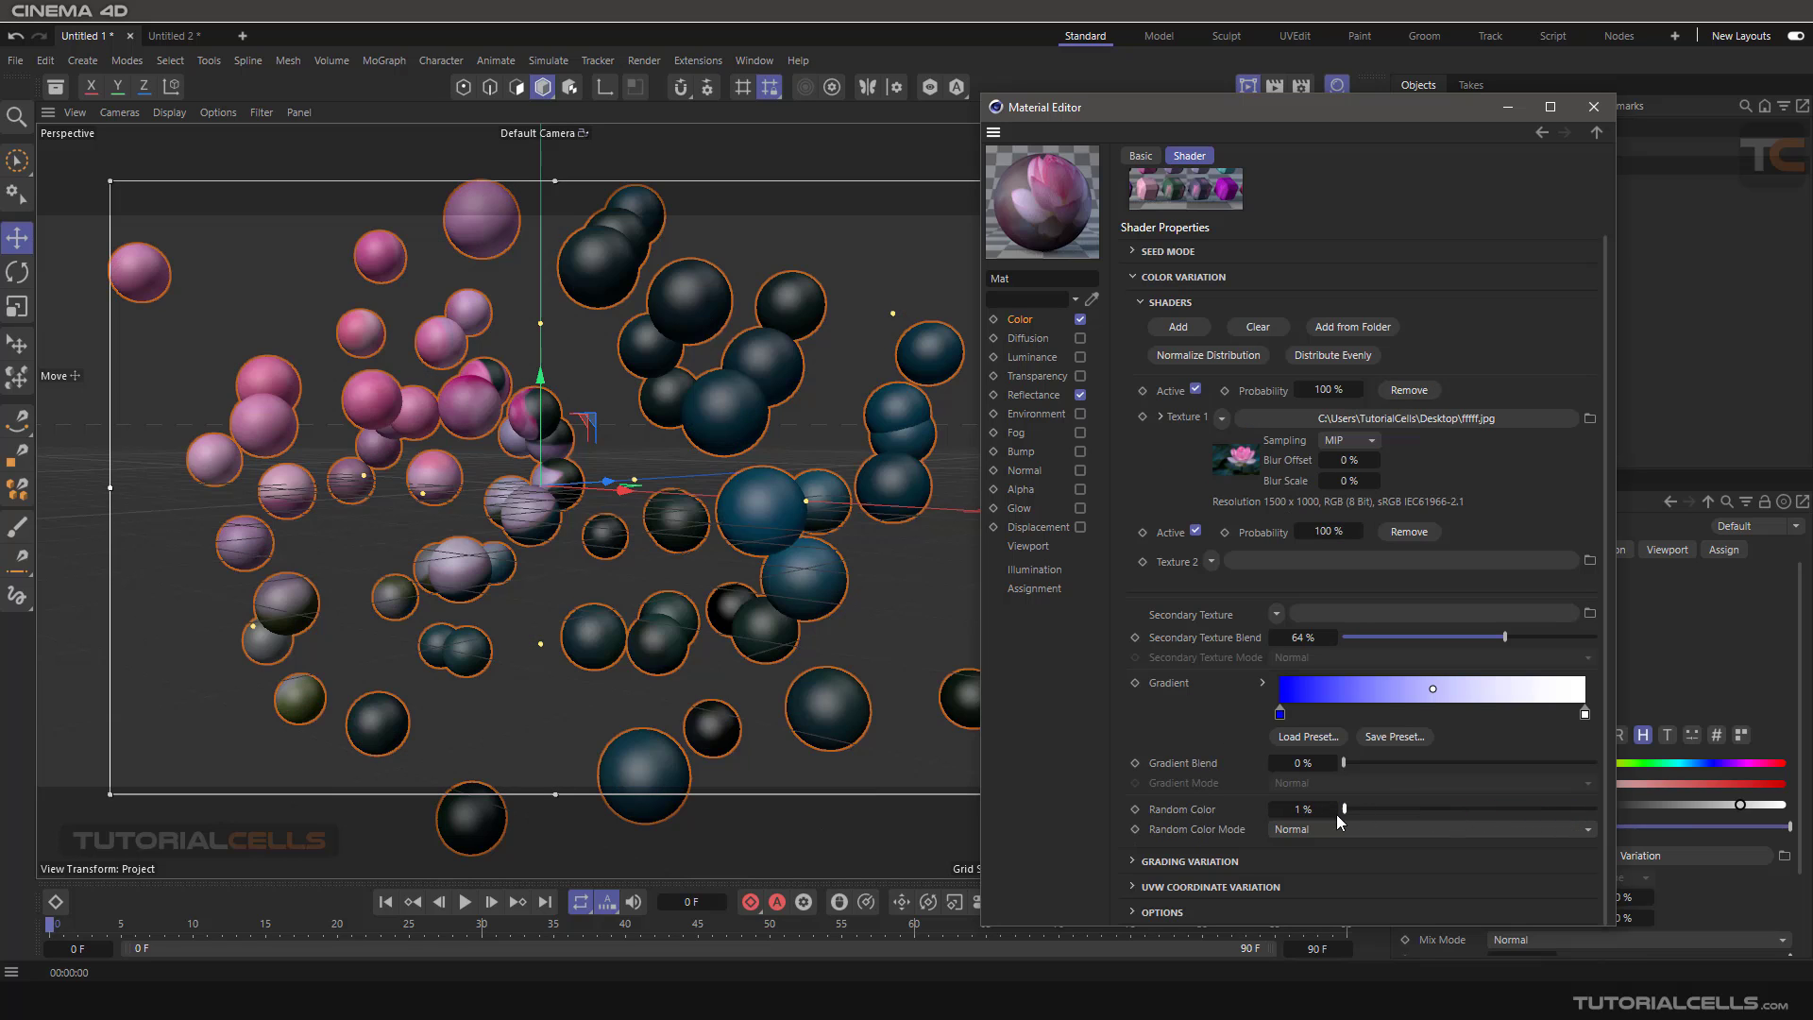
Reduce the Variation shader's Random Color to 0% and set the Secondary Texture Blend to 55%
drag(1335, 814, 1324, 814)
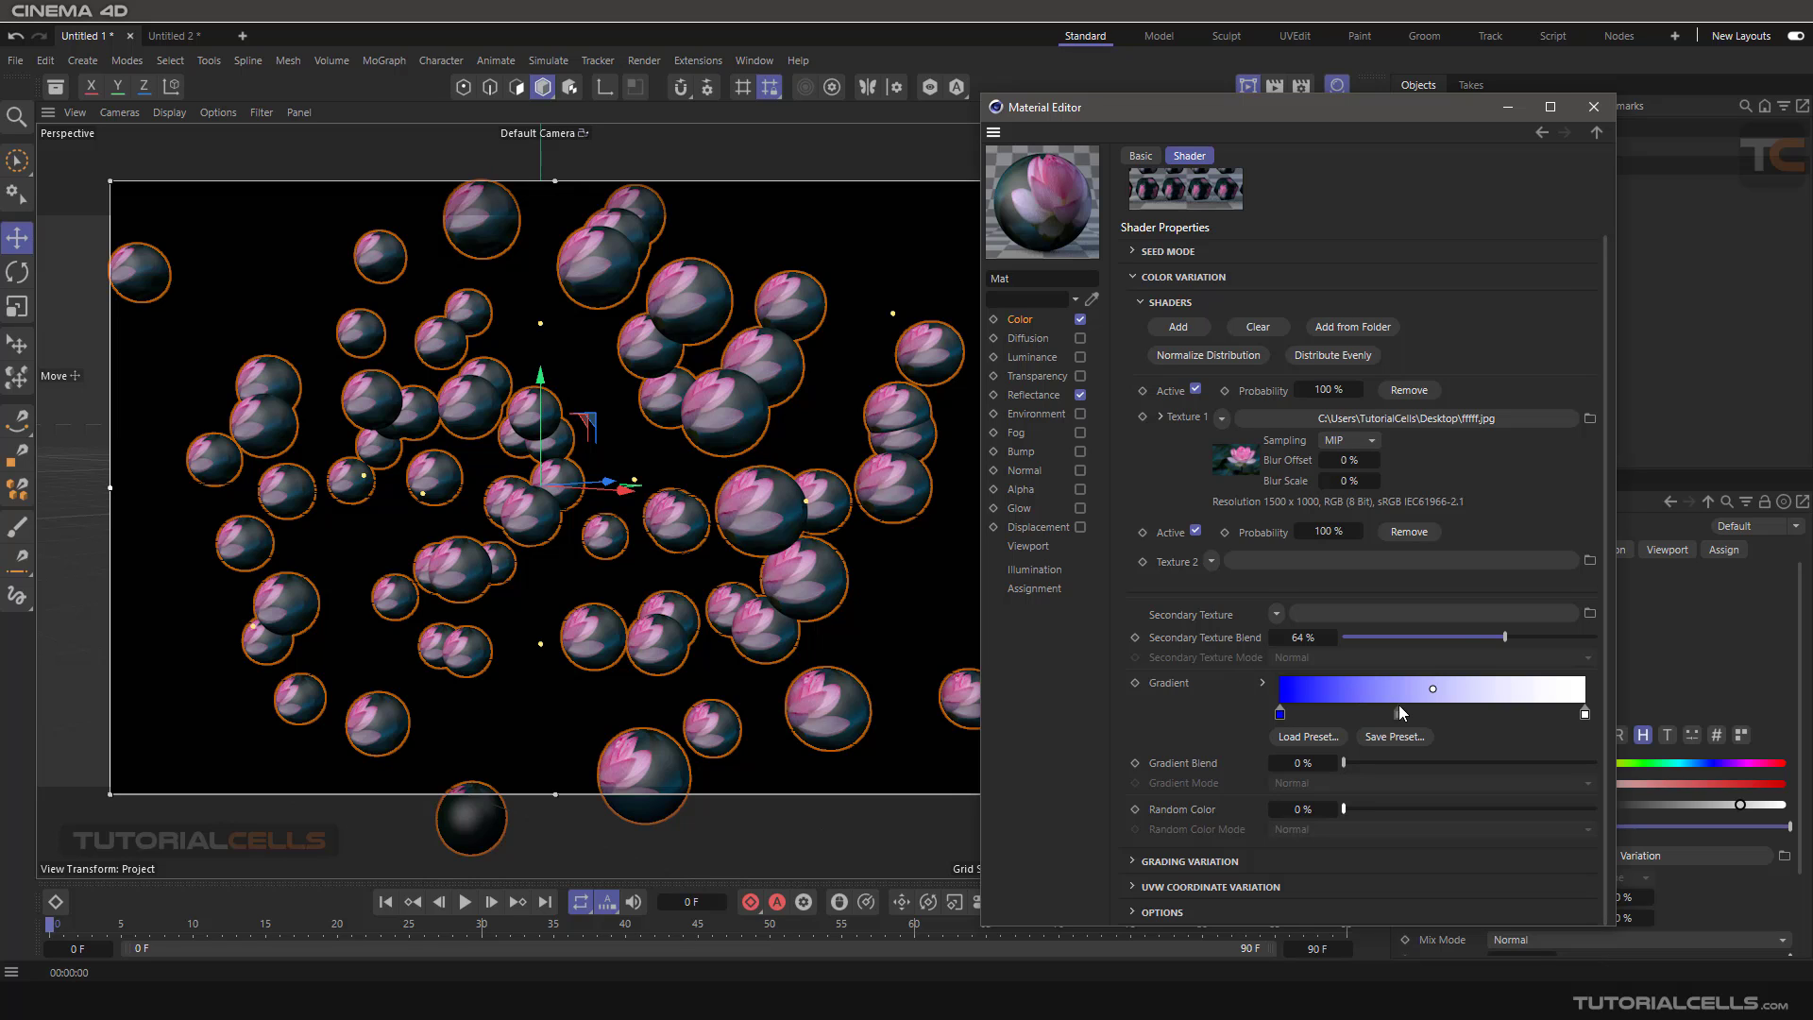
drag(1500, 640, 1223, 635)
drag(1345, 639, 1482, 638)
Assign a Color shader as the Secondary Texture and set its color to hue 159° and saturation 64%
click(1277, 615)
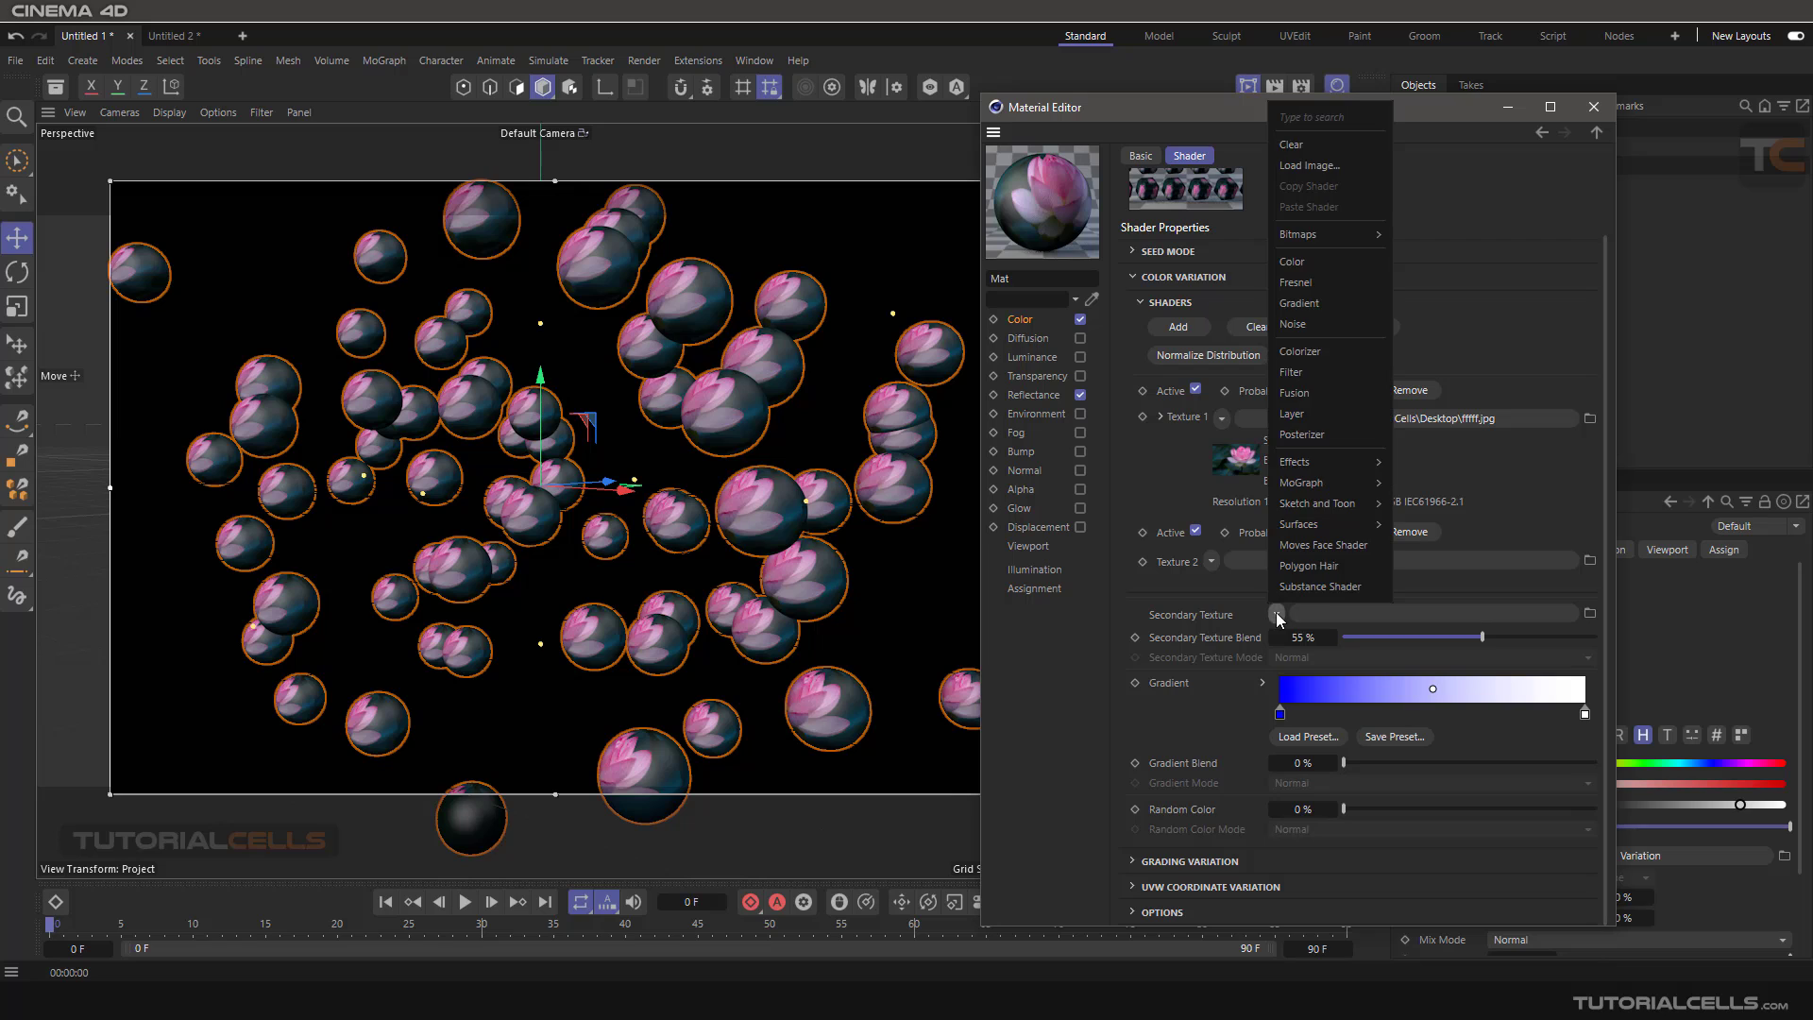
click(1319, 261)
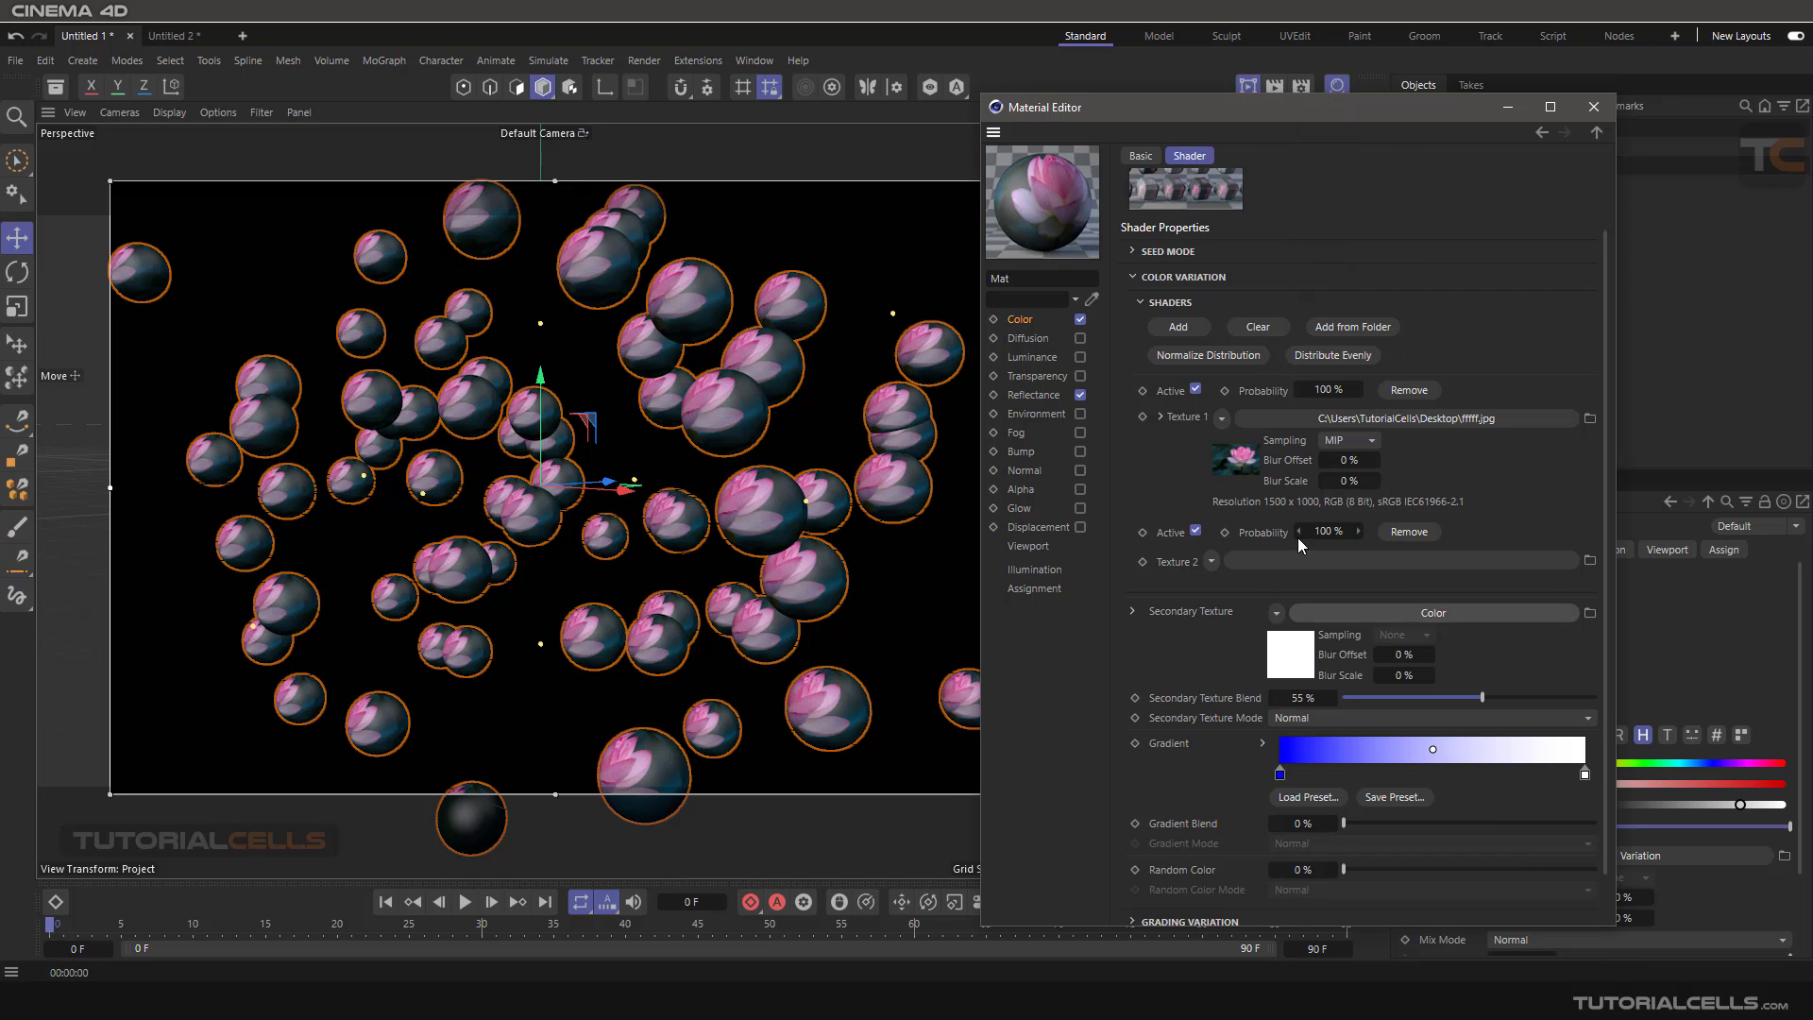
click(1303, 650)
click(1416, 369)
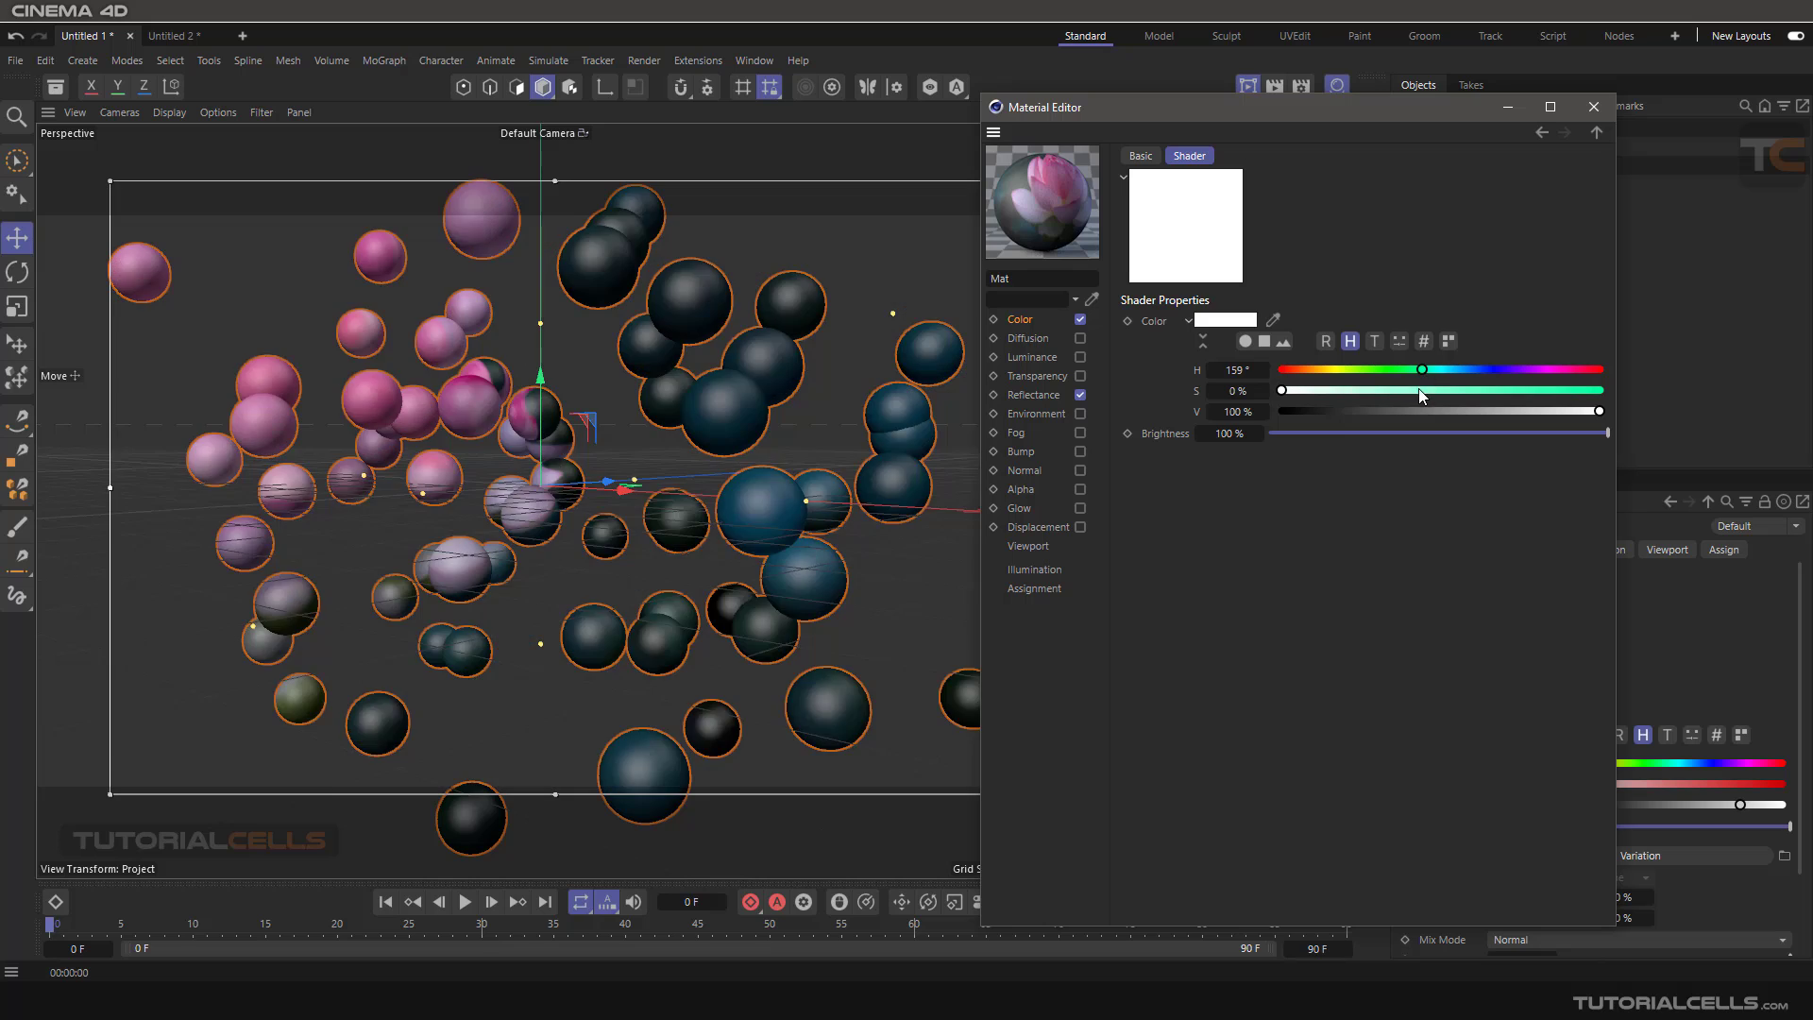
drag(1418, 388, 1486, 393)
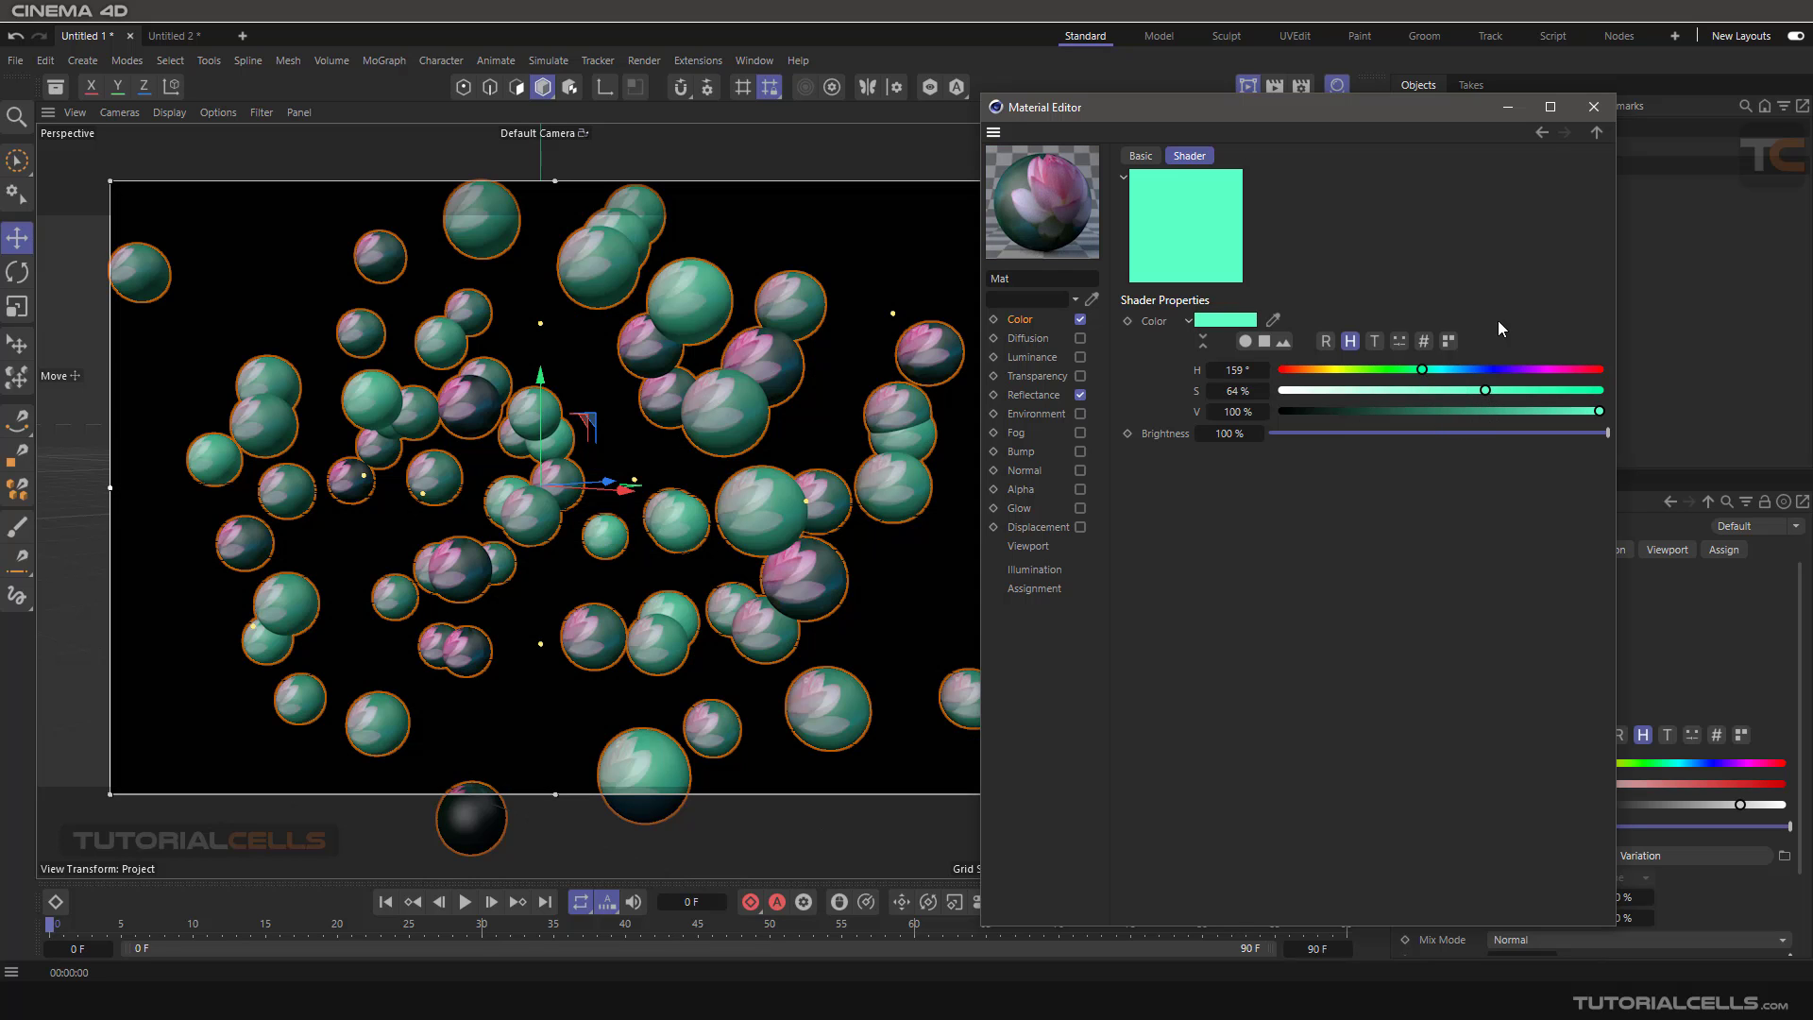
click(1539, 133)
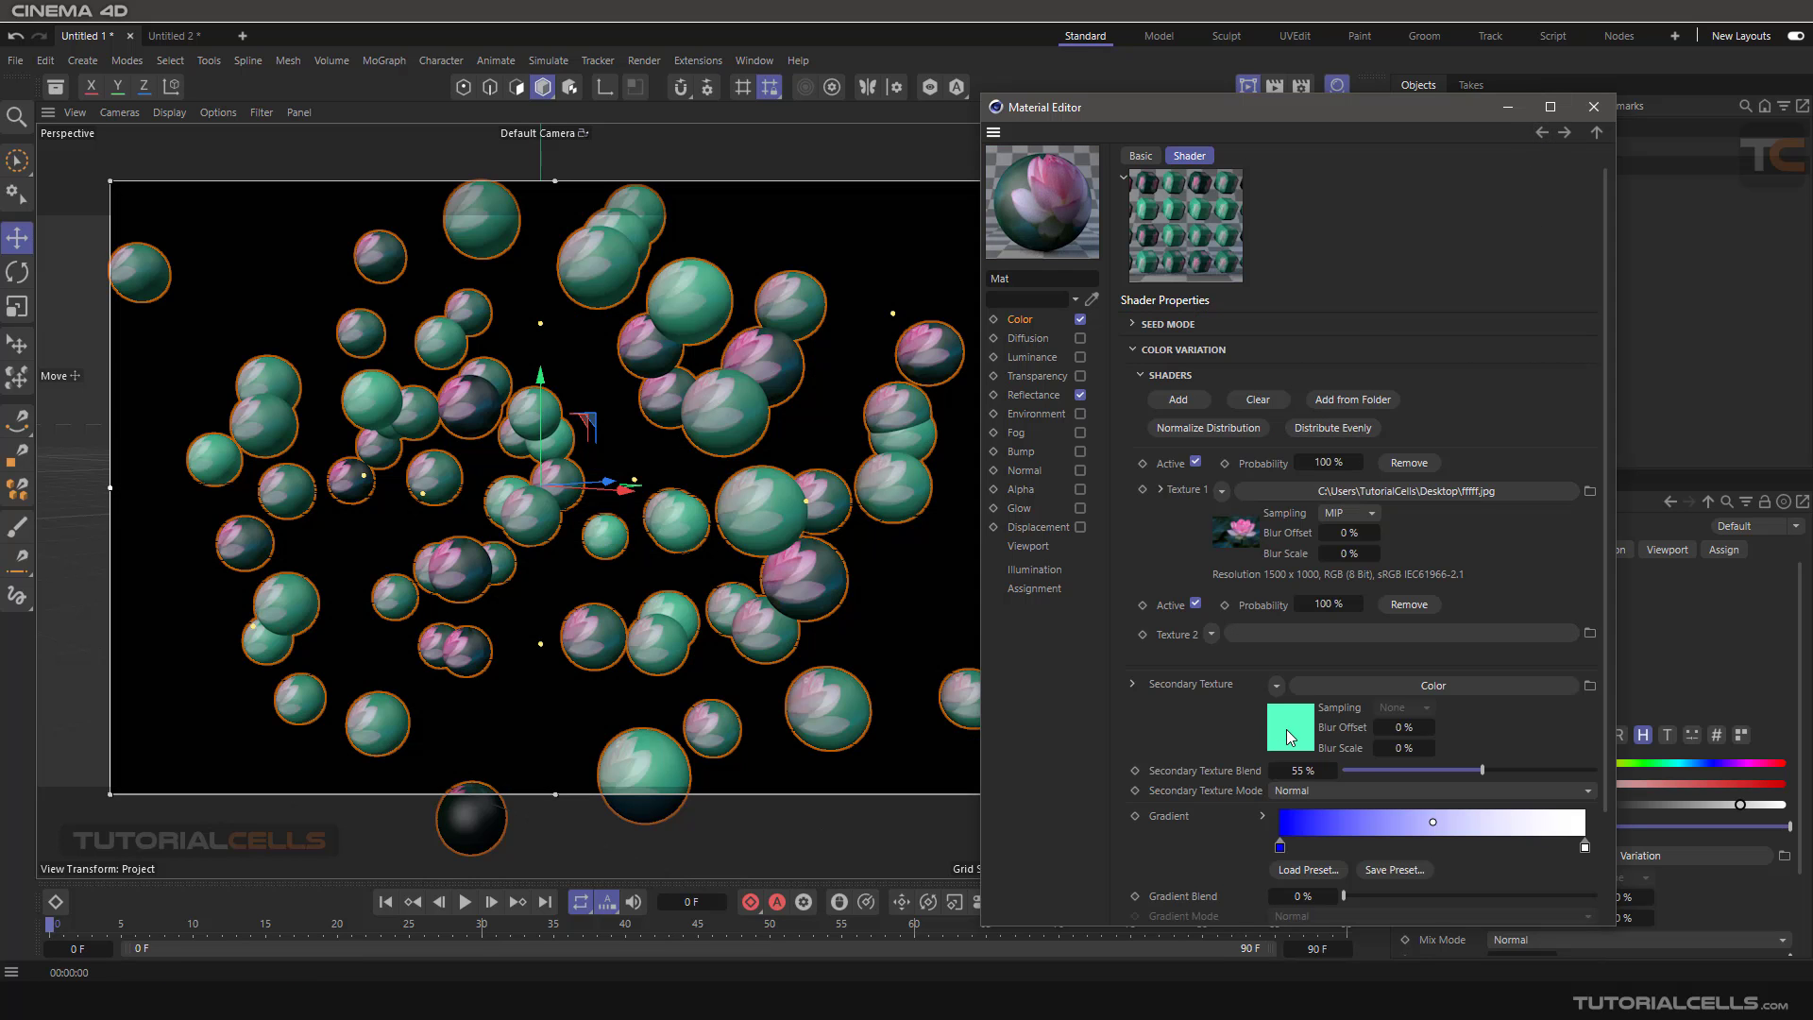
Set the Secondary Texture Blend to 35% and the Secondary Texture Mode to Reflect
drag(1369, 769, 1432, 769)
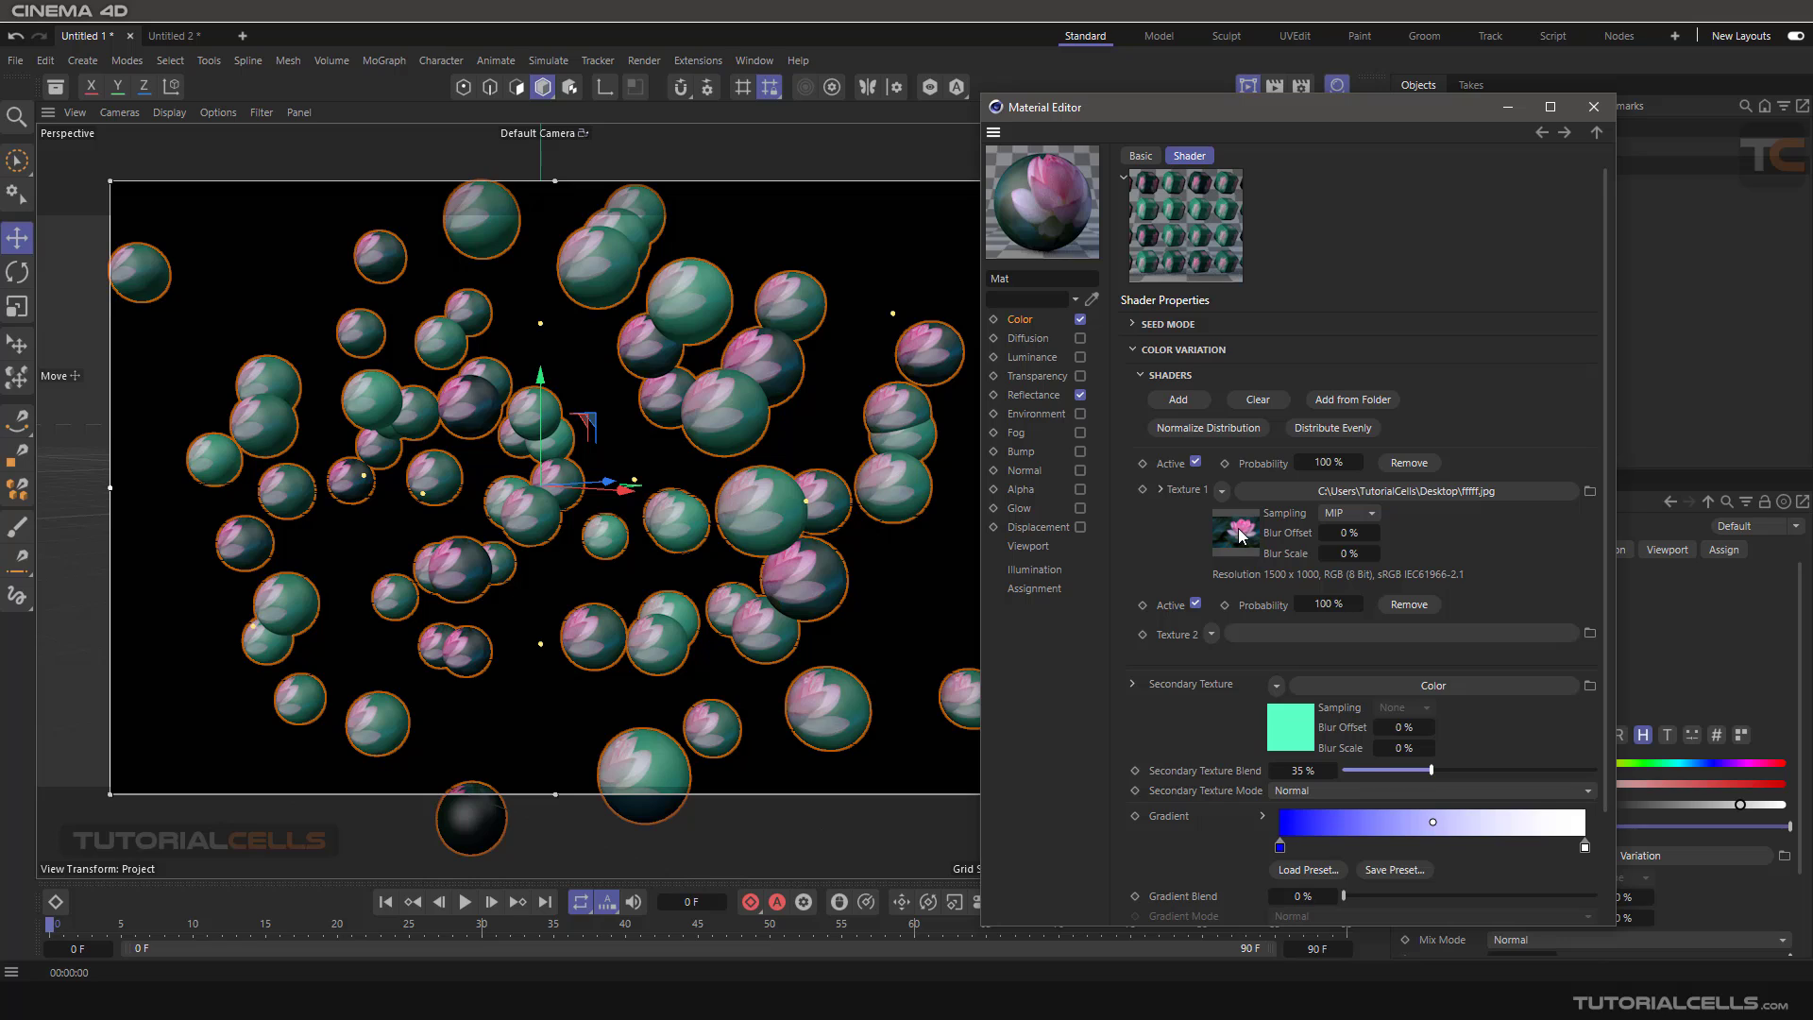
drag(1605, 519, 1605, 651)
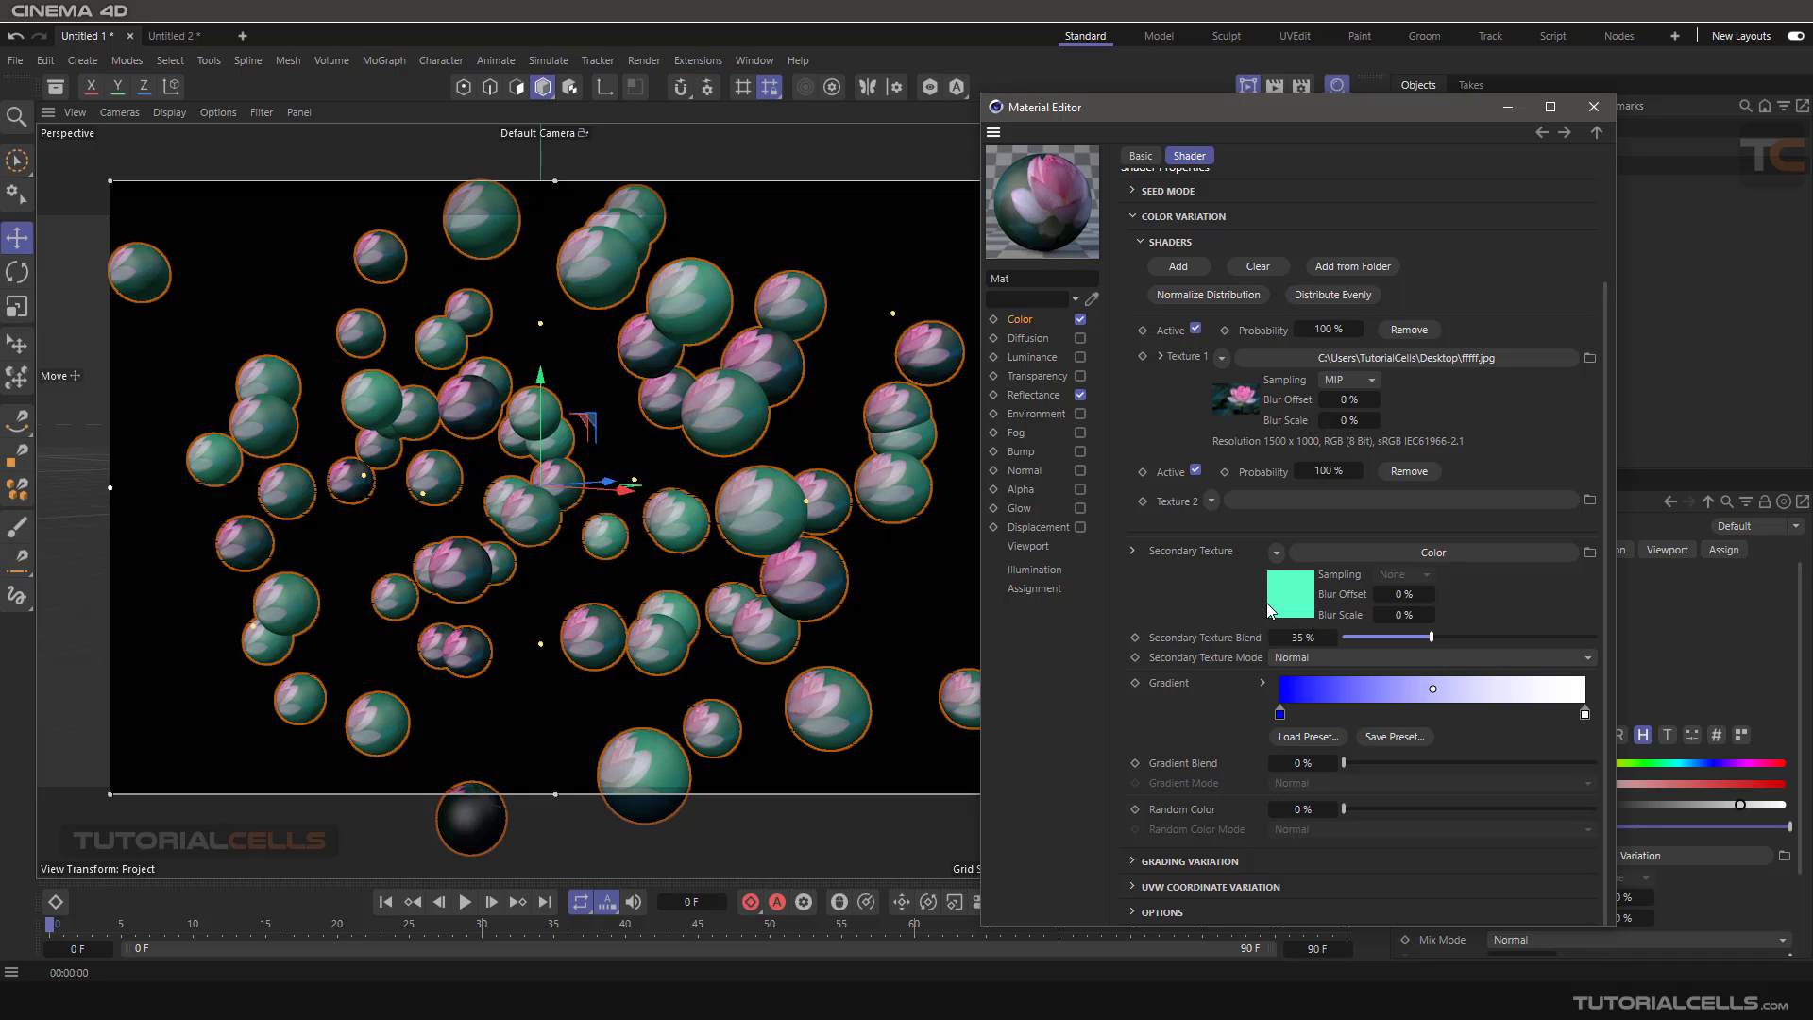
click(1330, 658)
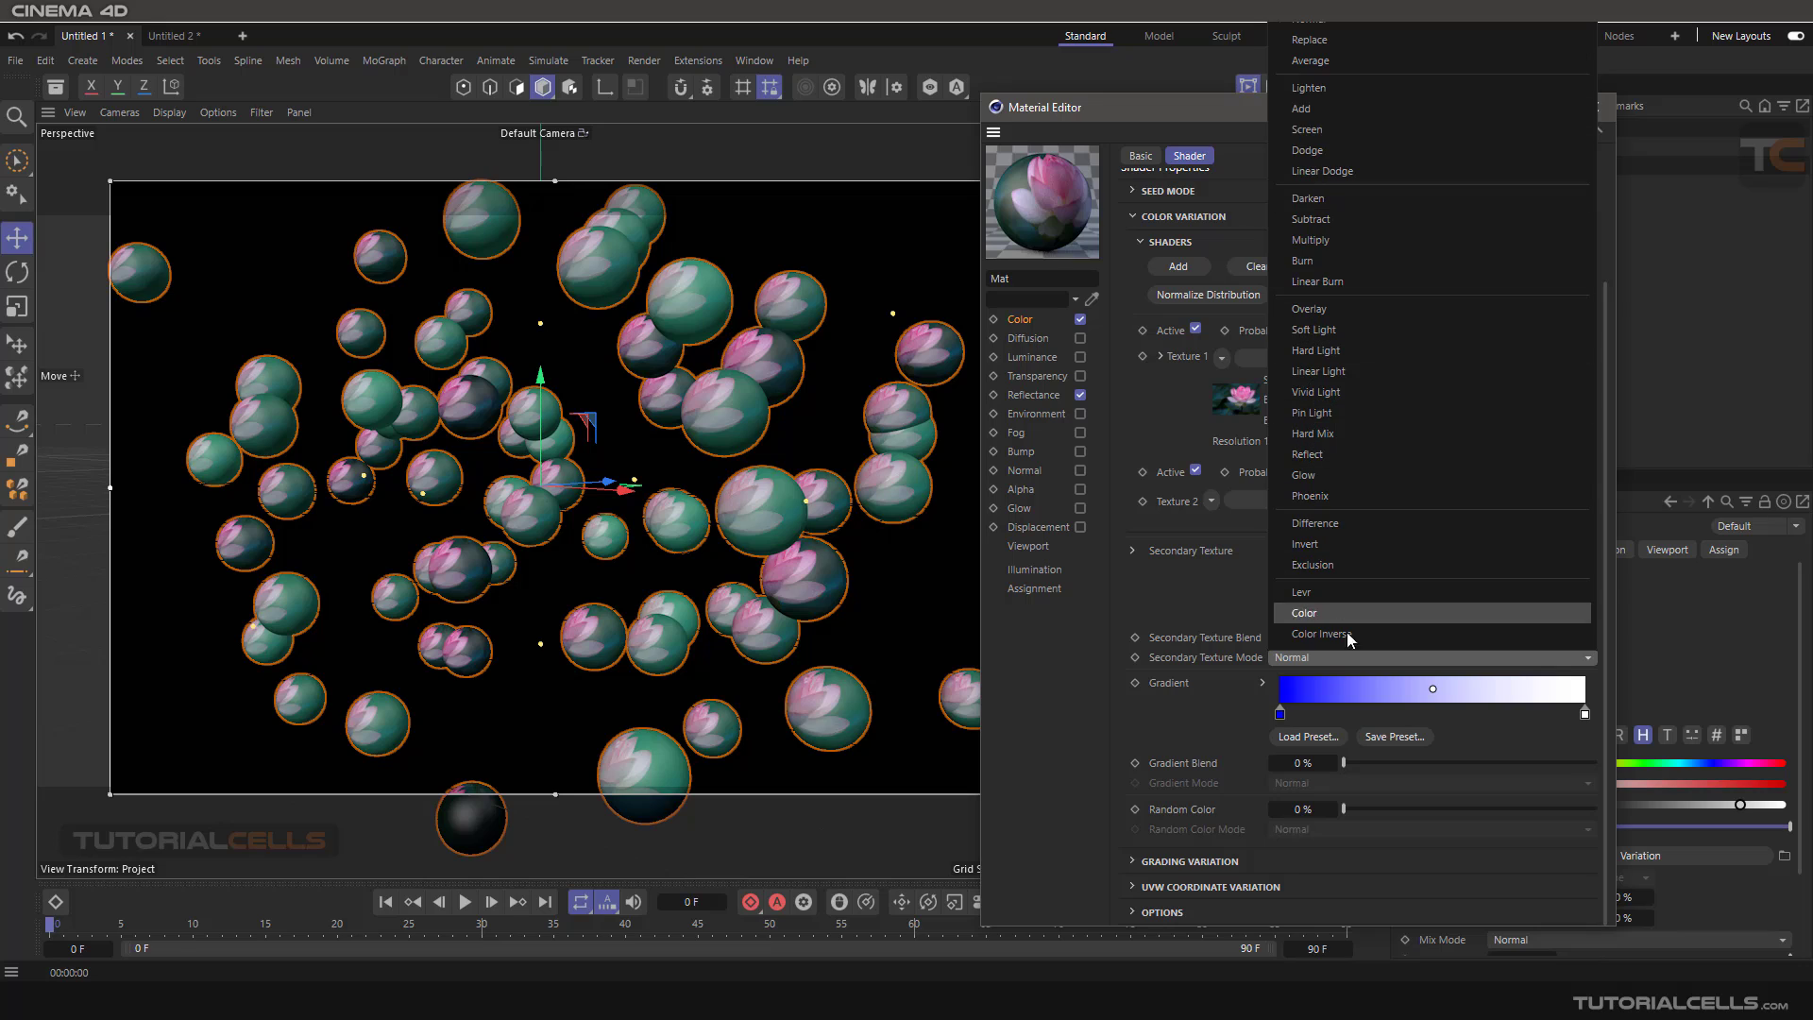
click(1345, 456)
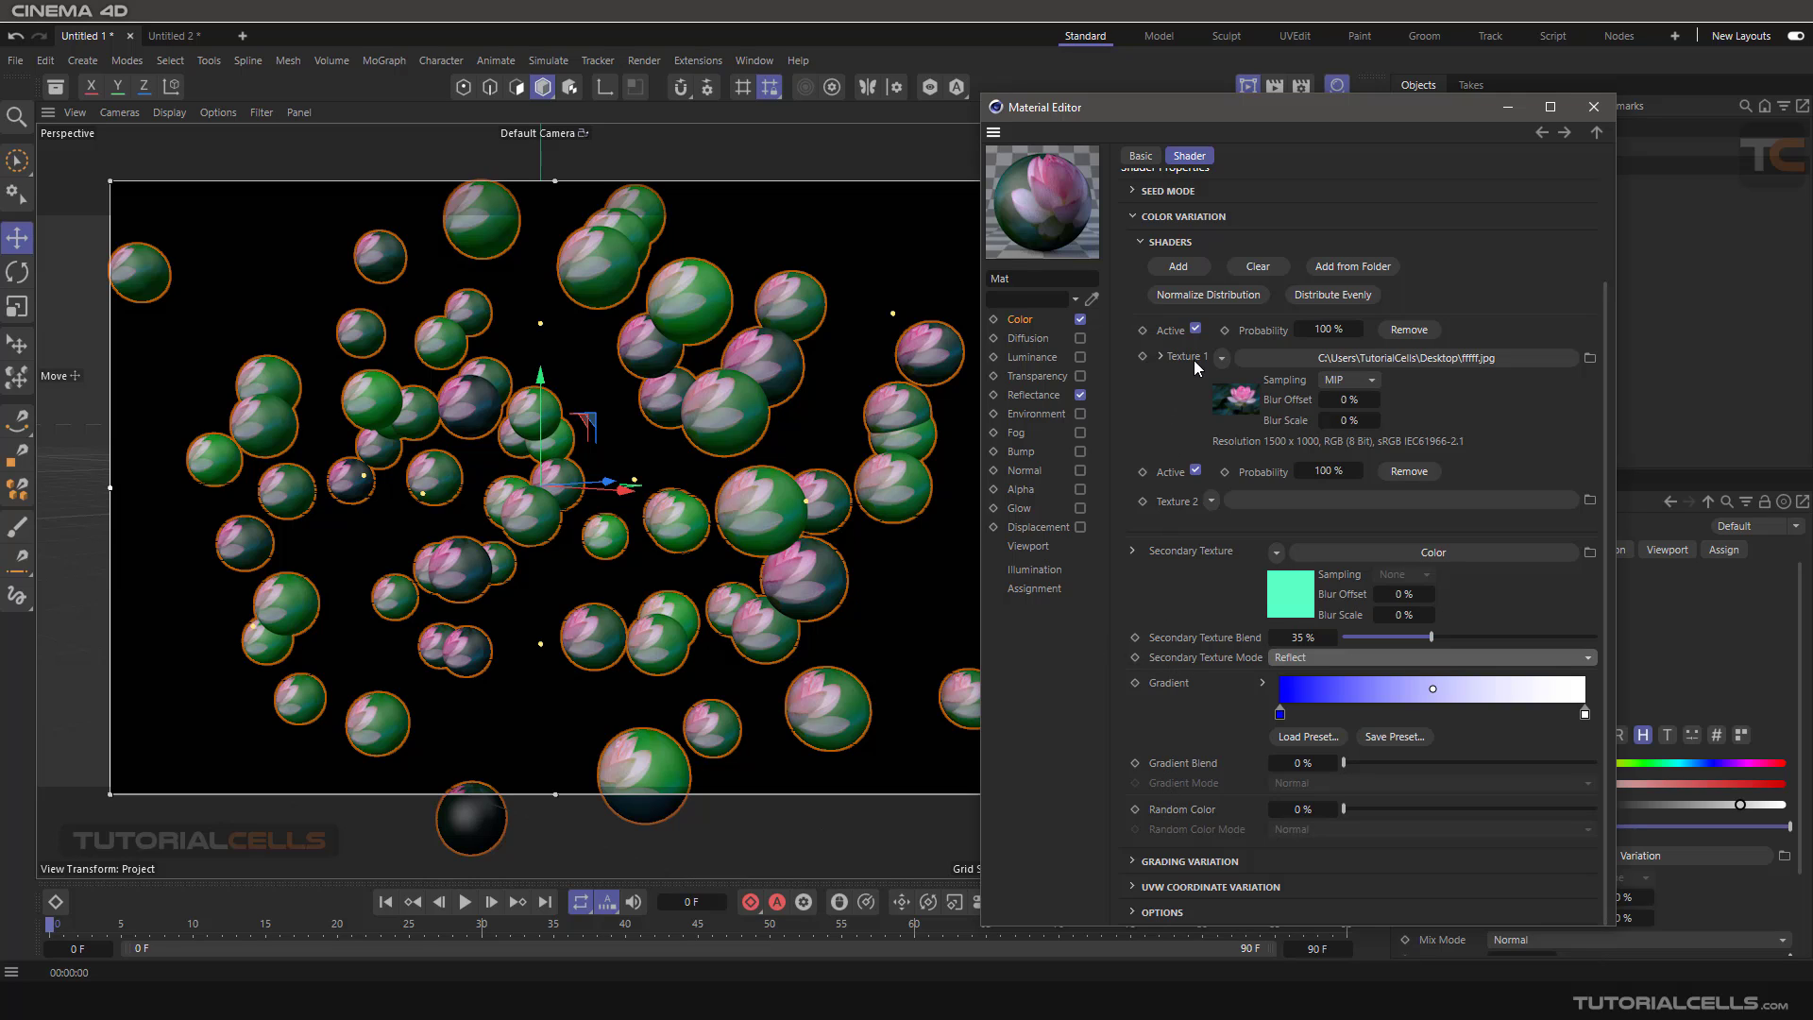
Clear the image from Texture 1, clear the shader list of its extra slot, and empty the Secondary Texture
click(1223, 359)
click(1235, 404)
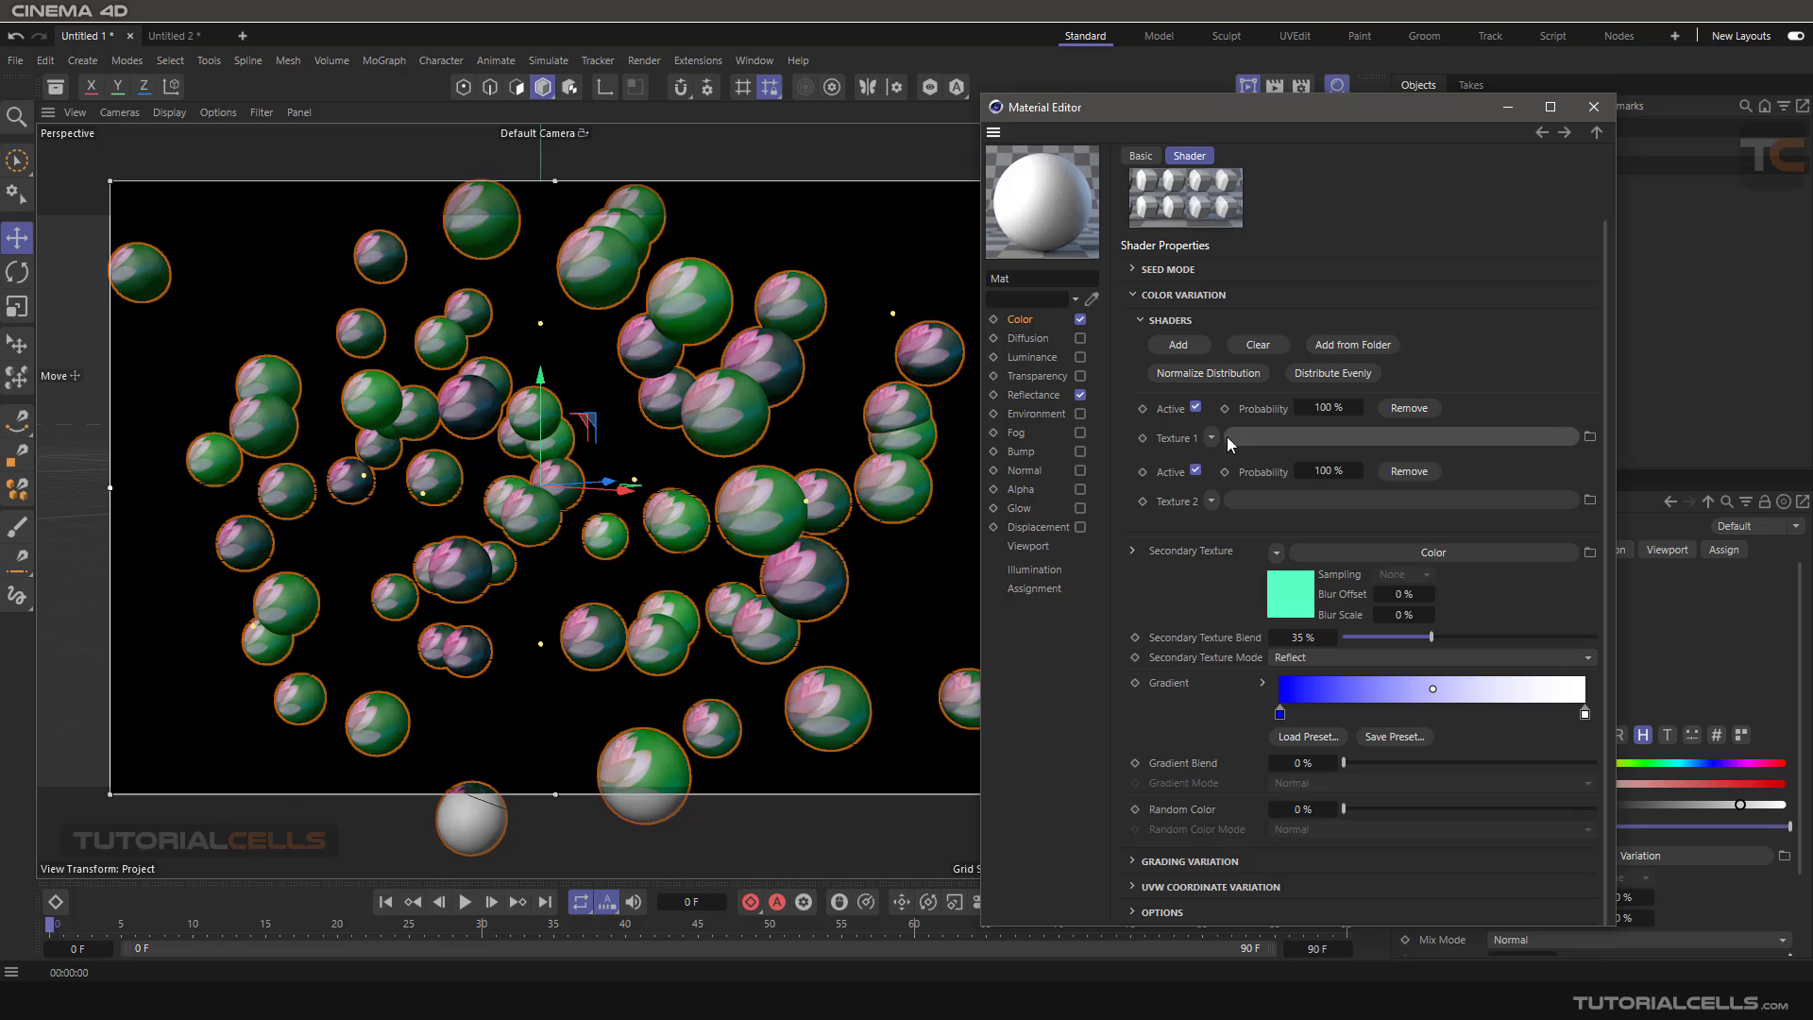
click(1264, 344)
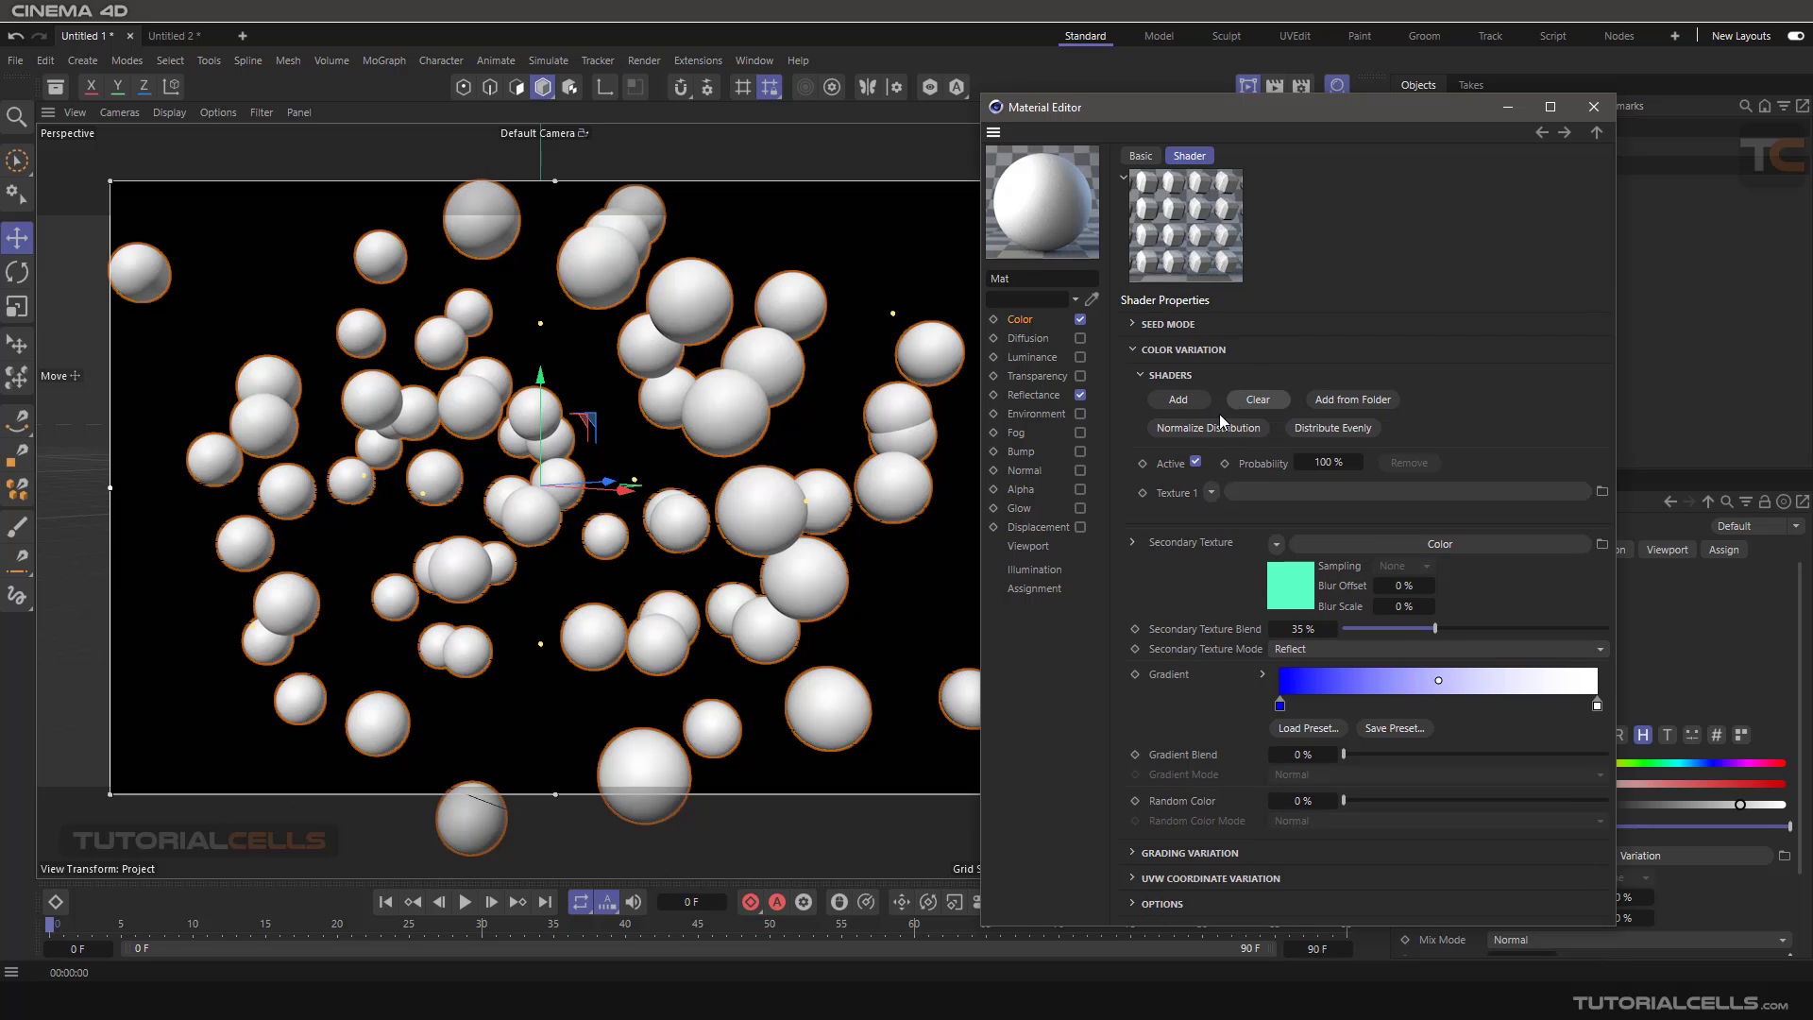
click(1275, 546)
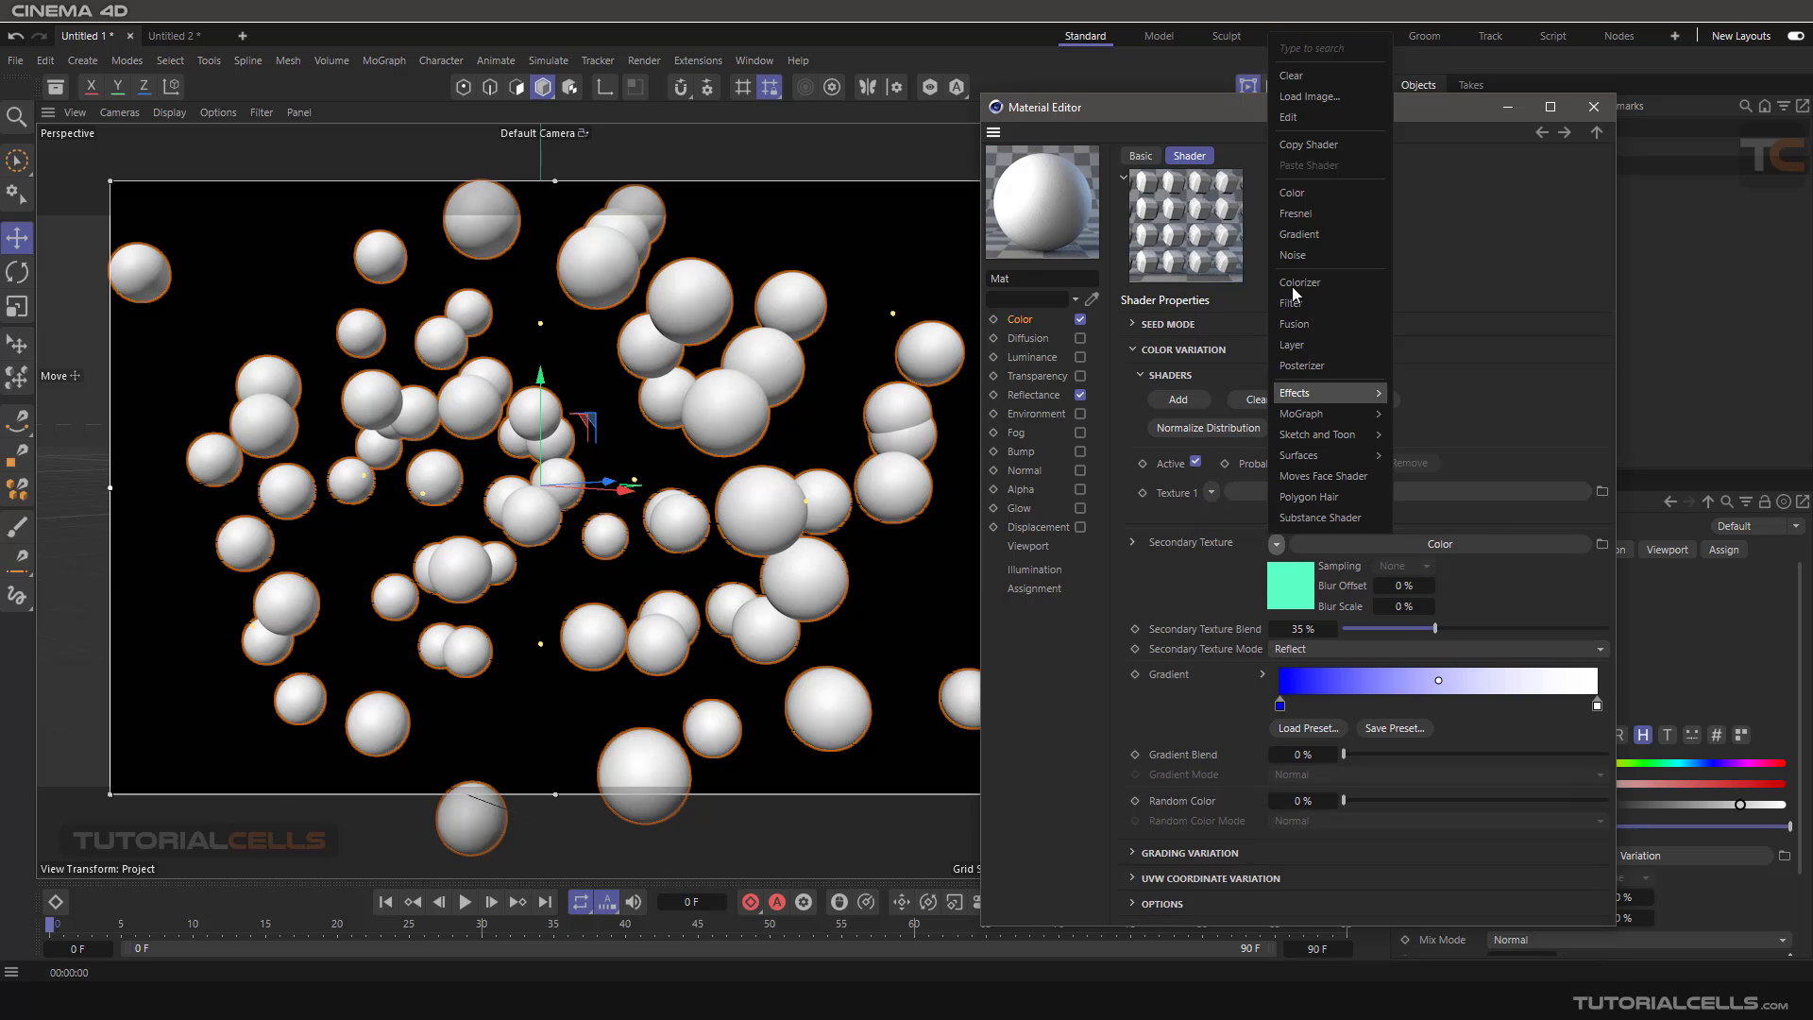
click(1322, 76)
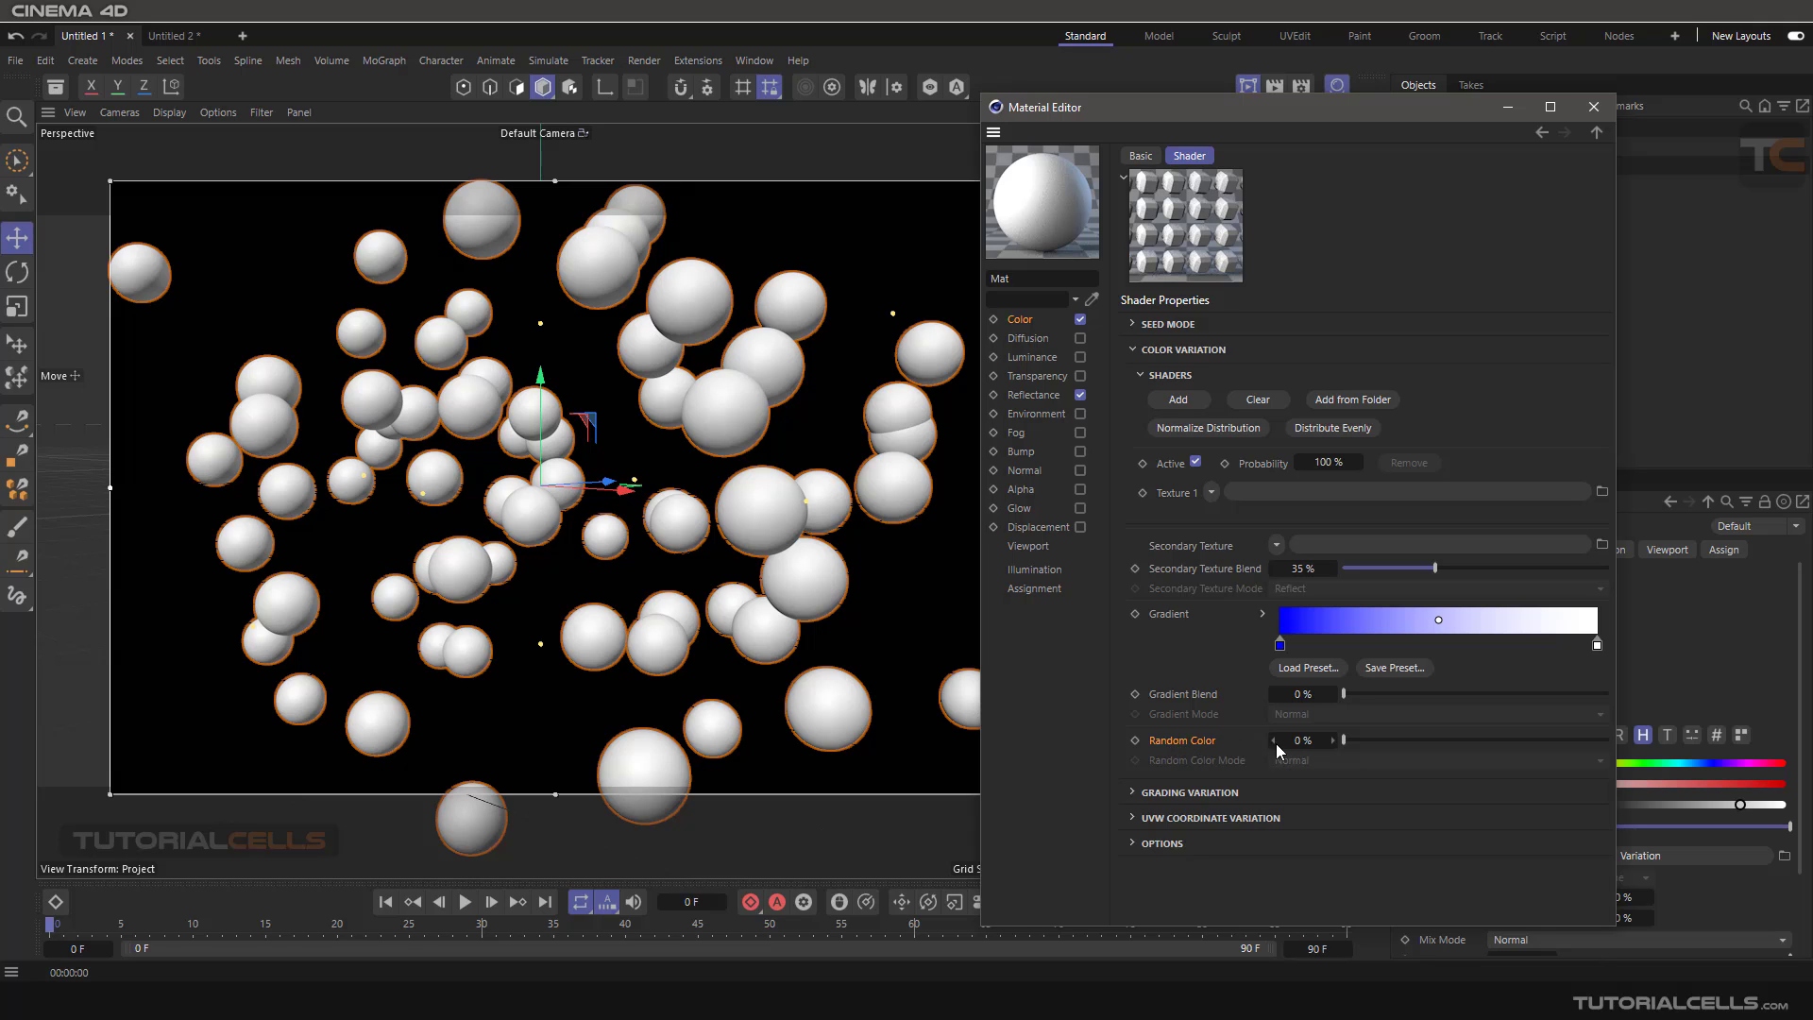
Raise Random Color to 100% and look through the available Random Color Mode options
drag(1343, 739, 1609, 740)
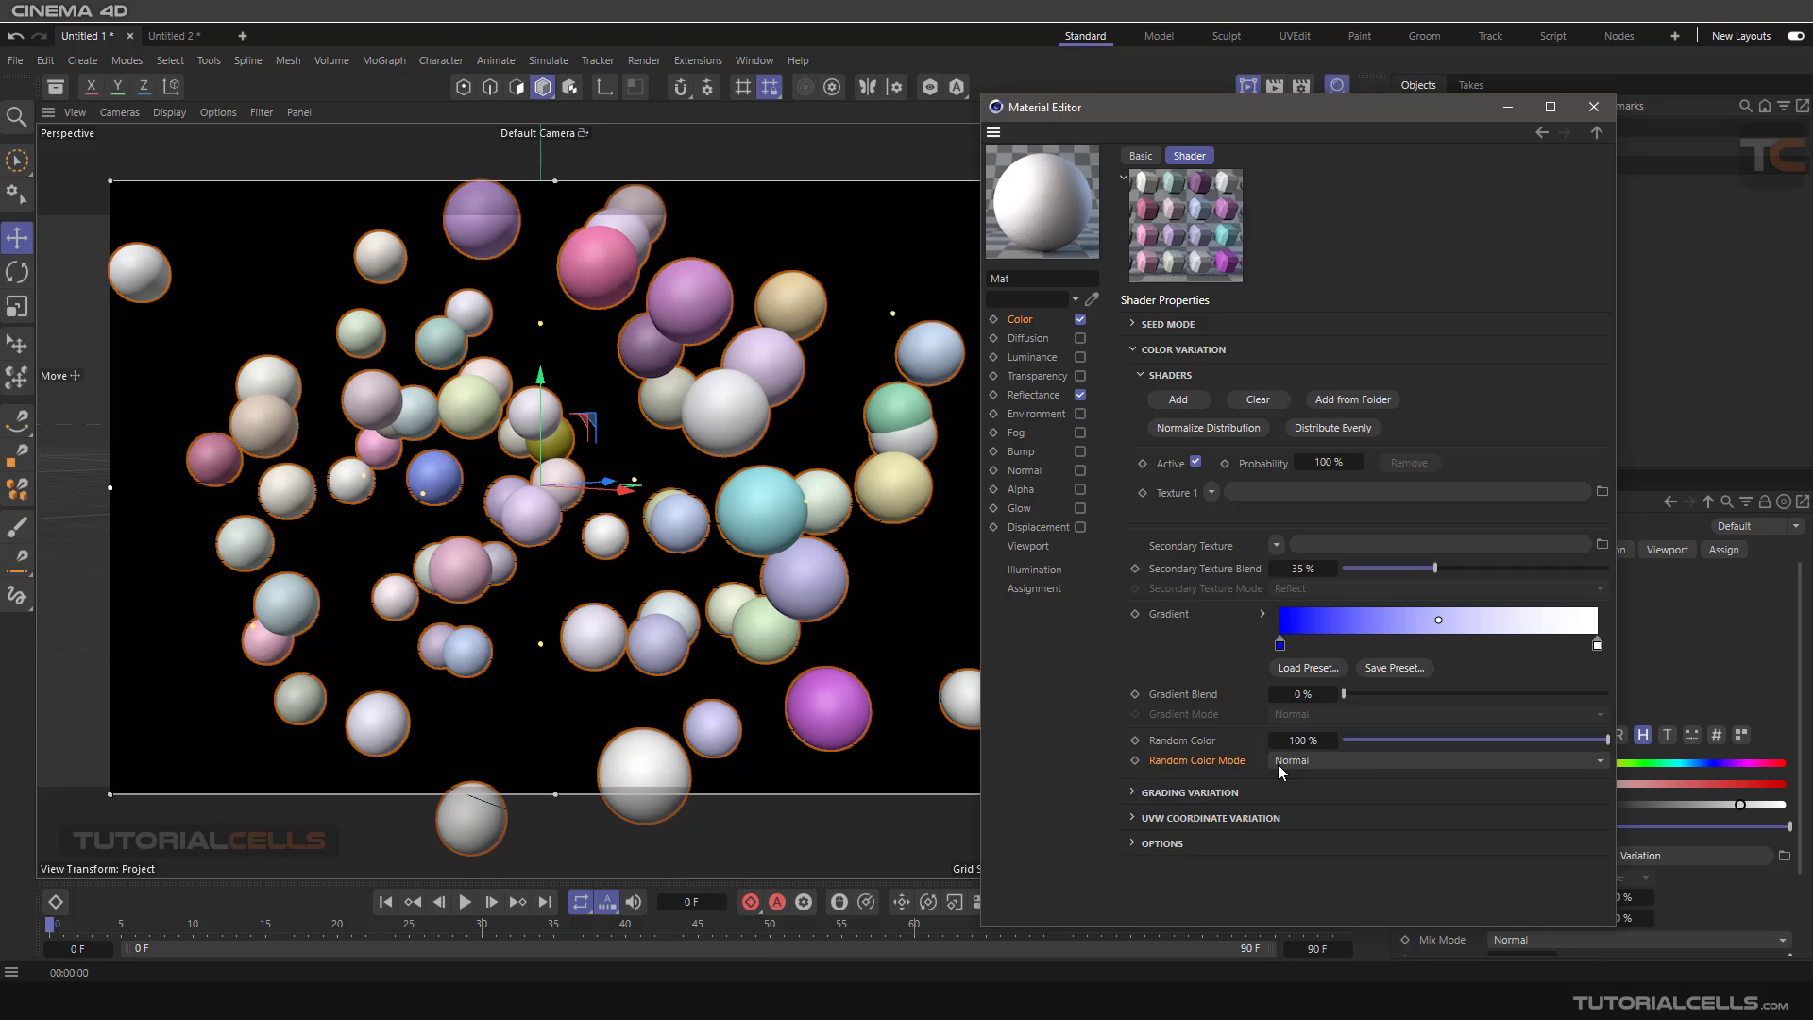
click(1308, 761)
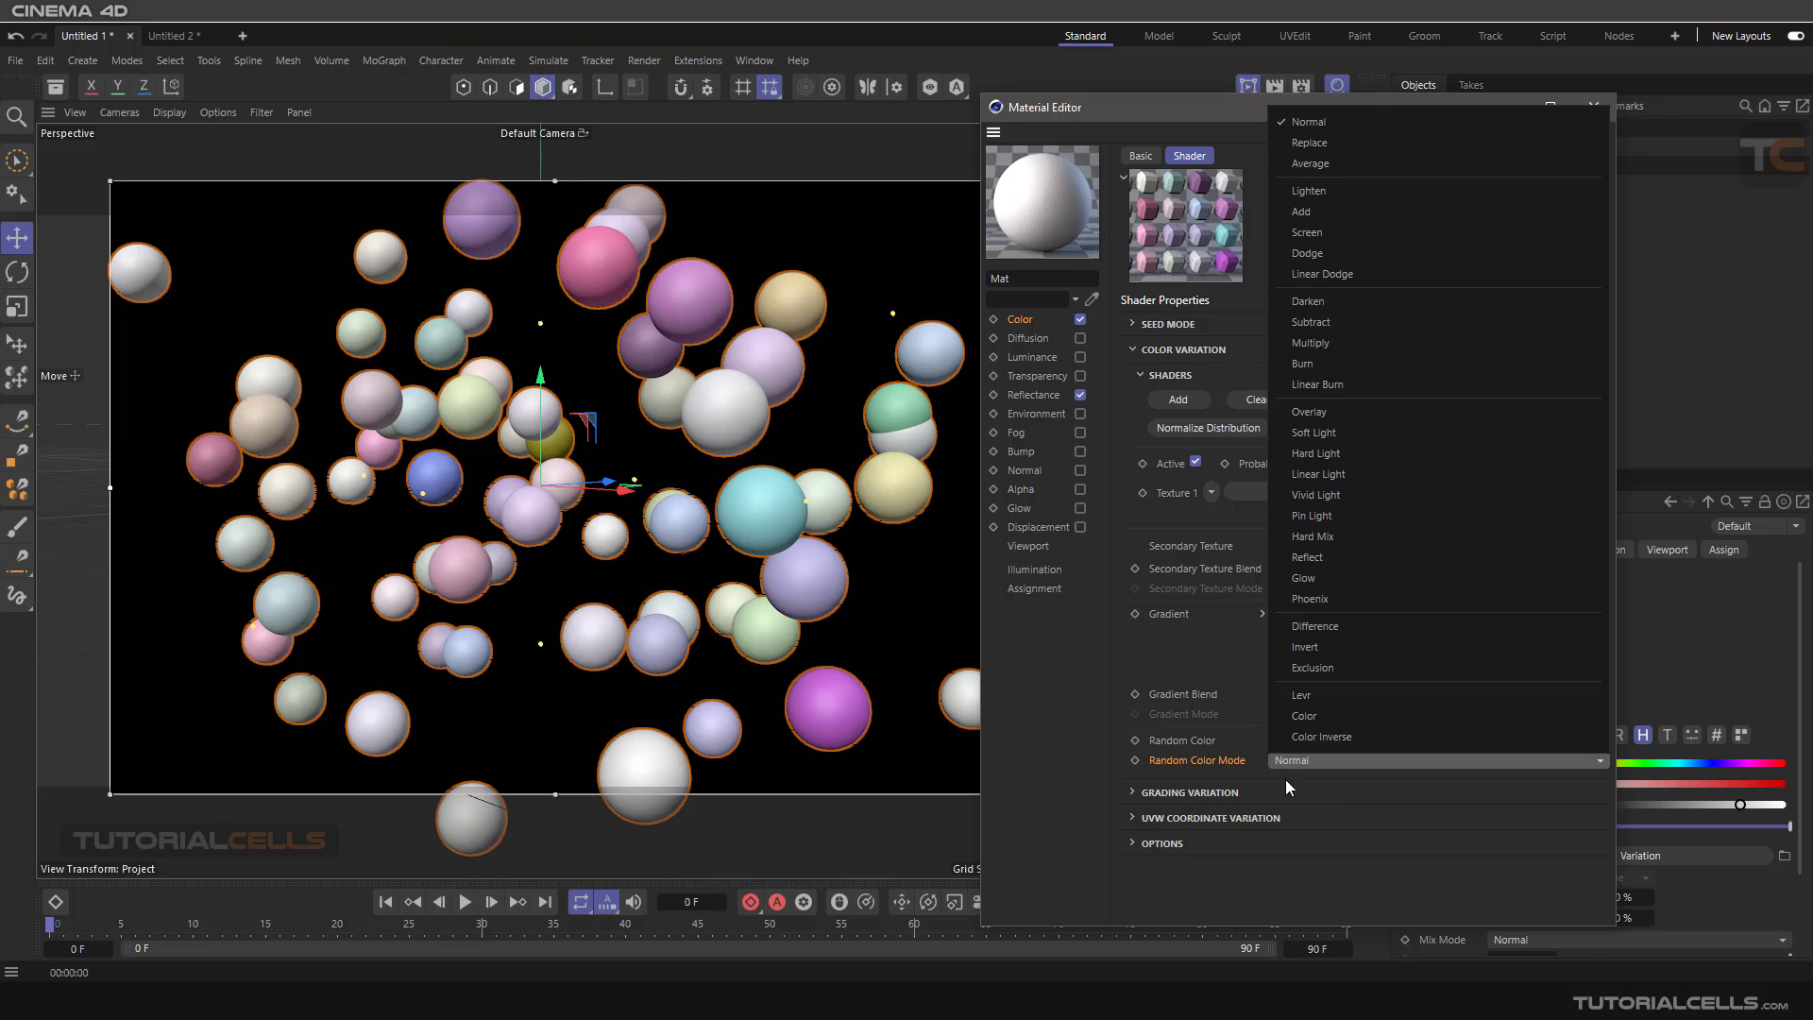
click(1199, 656)
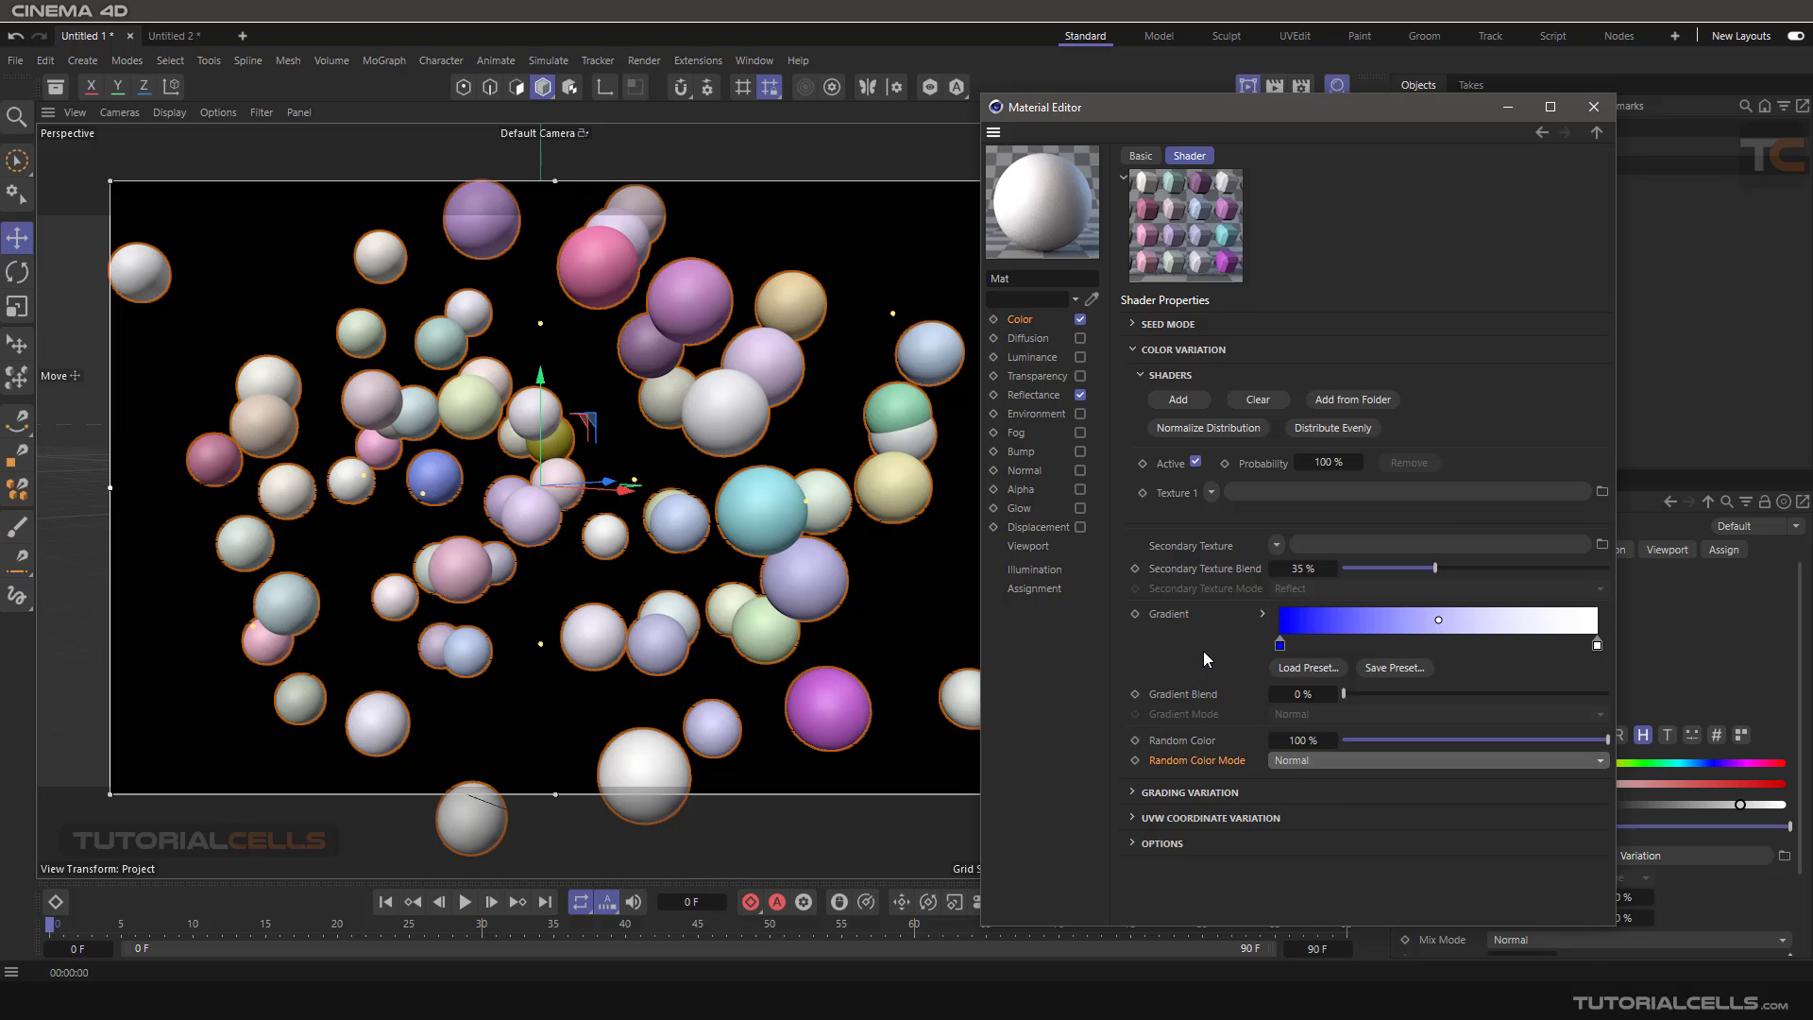
Collapse the Color Variation settings and set the Grading Variation's Hue to 47% and Saturation to 78%
click(1141, 377)
click(1138, 355)
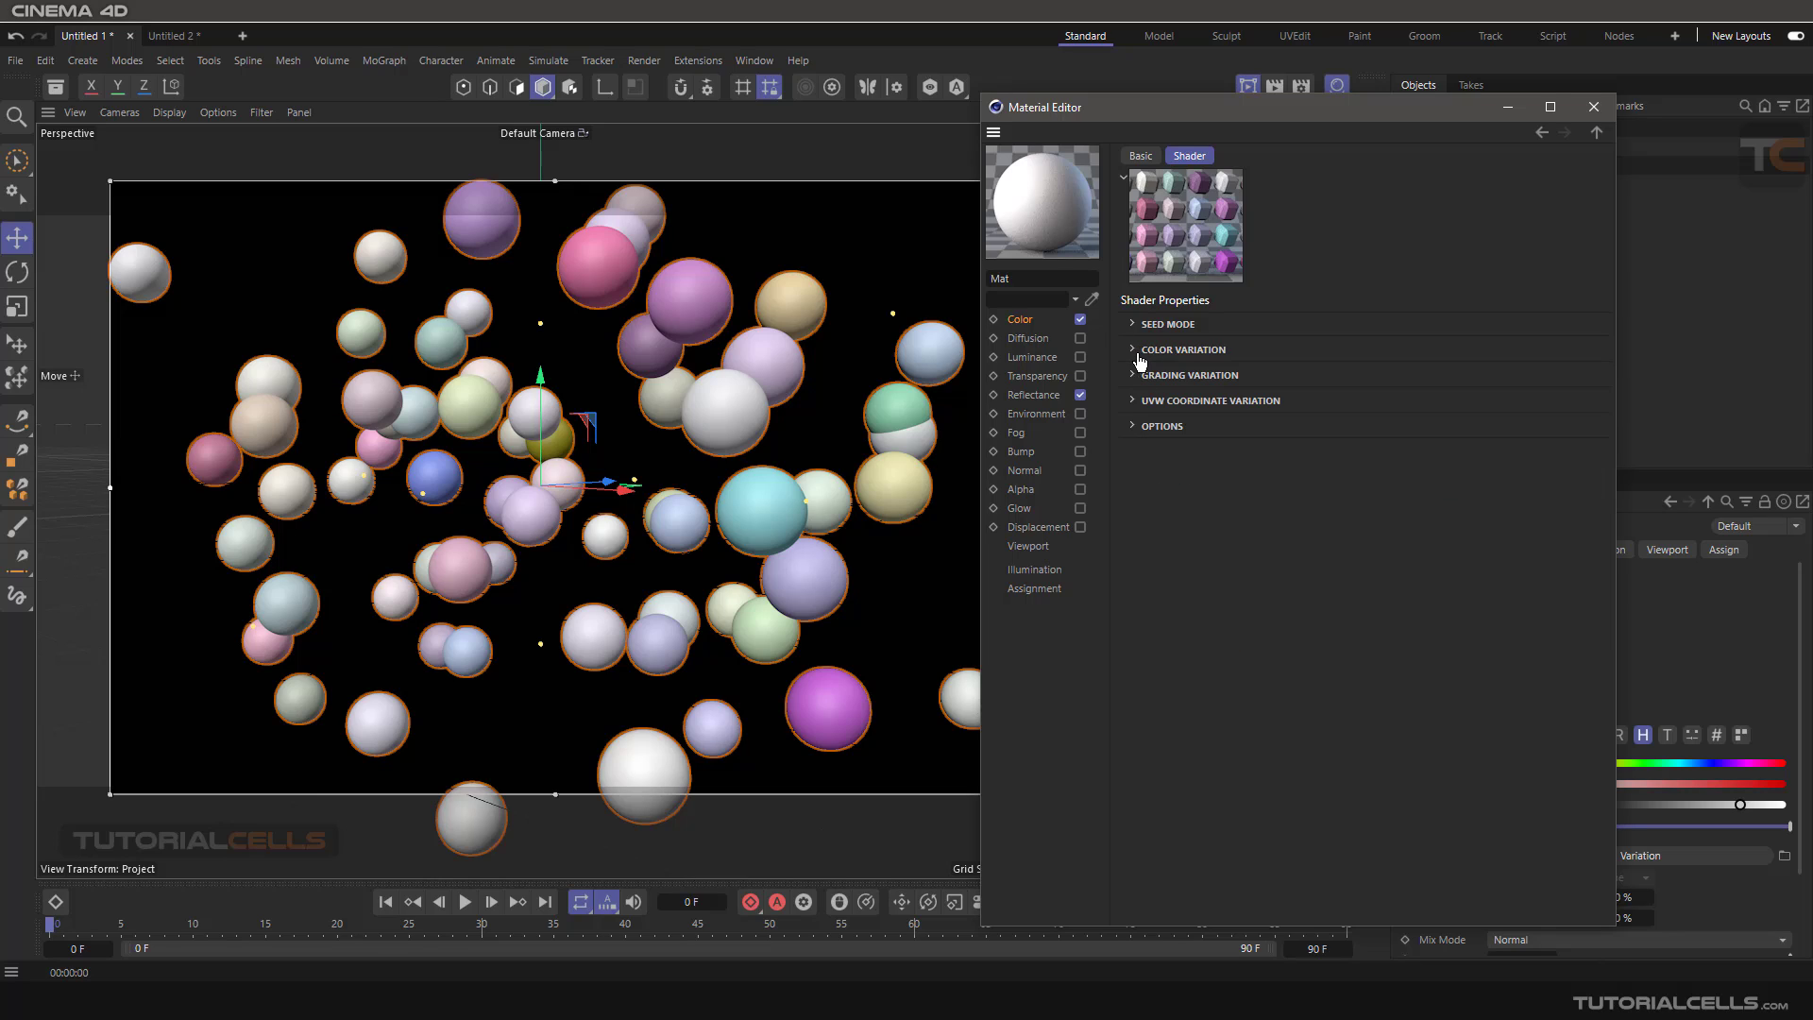
click(1134, 375)
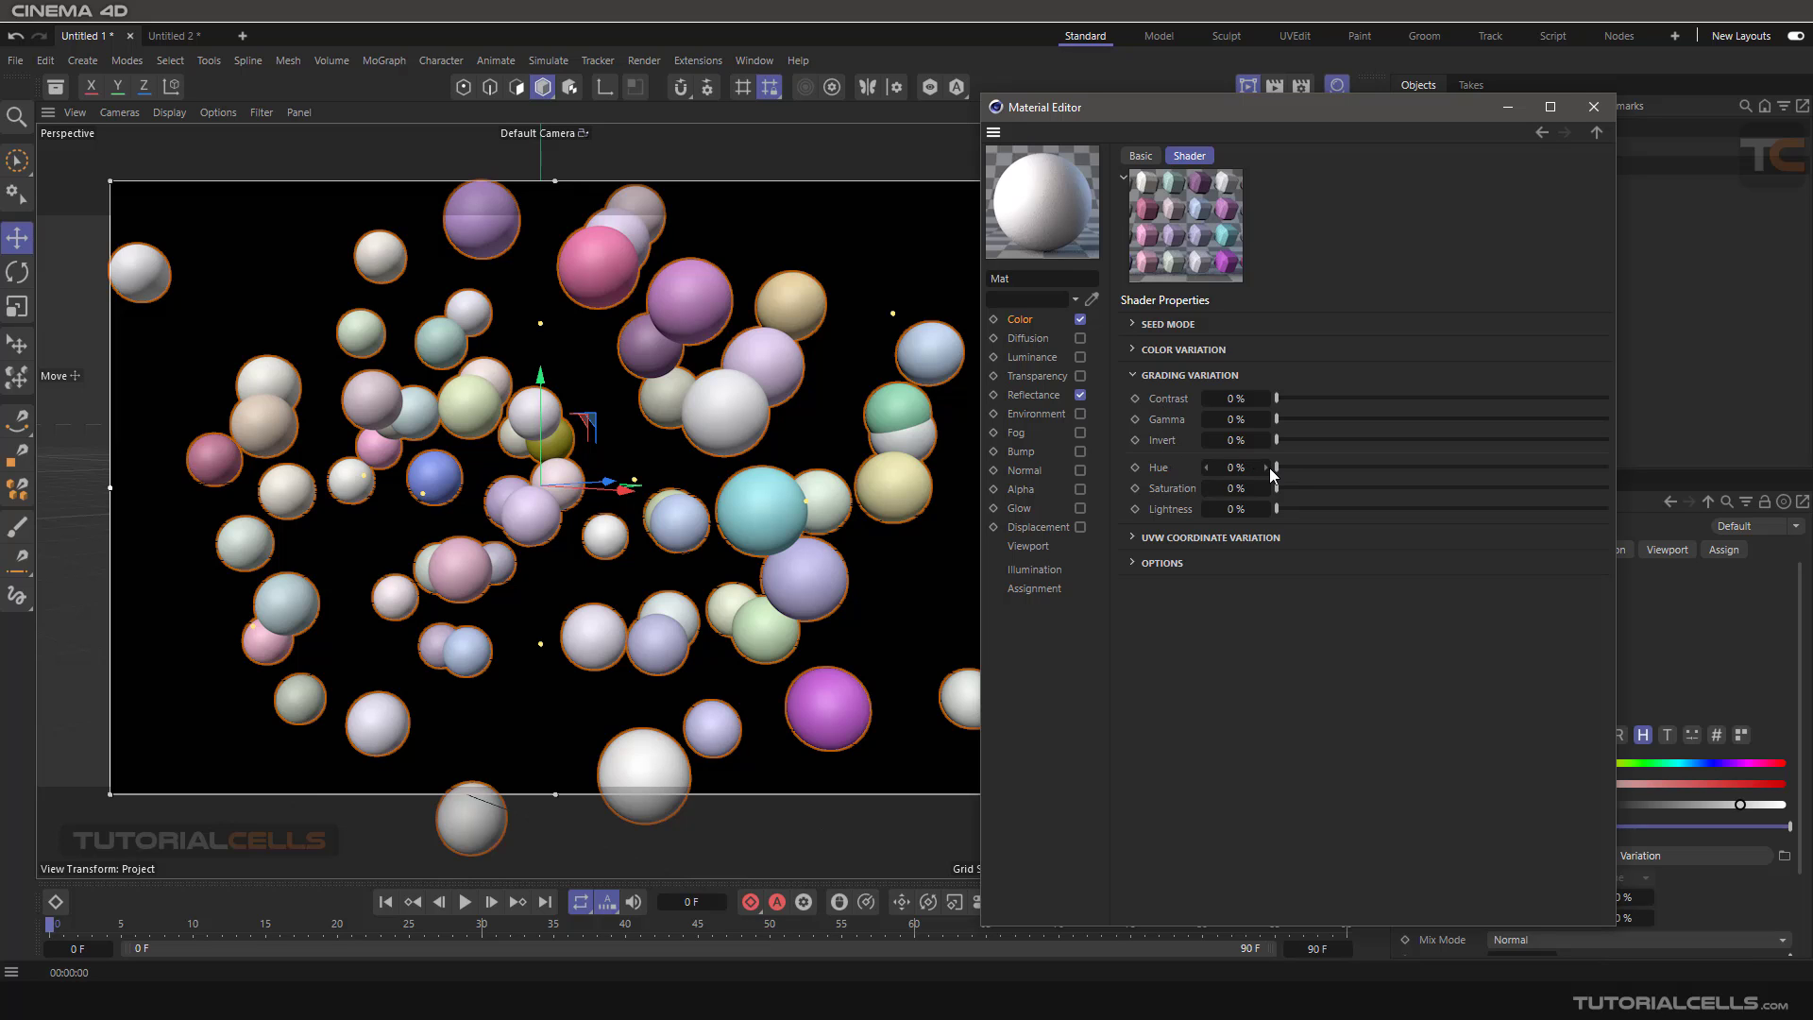
drag(1279, 467, 1432, 468)
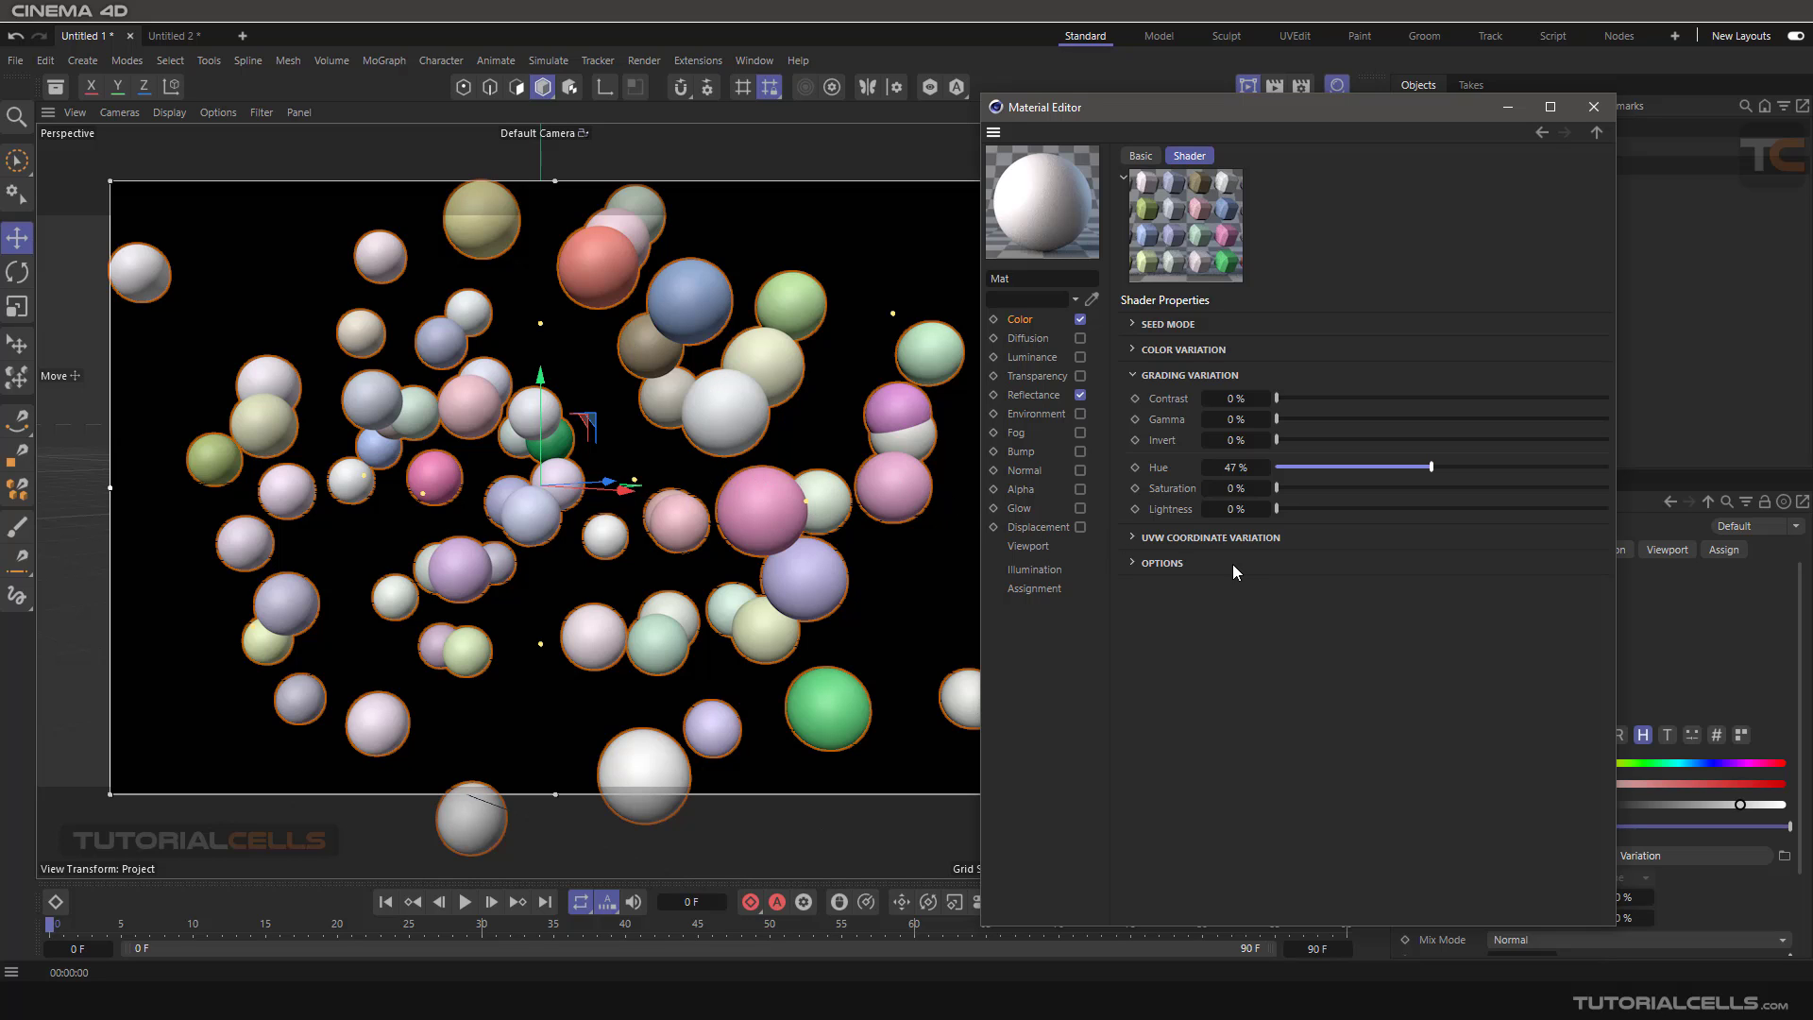
drag(1277, 488, 1455, 495)
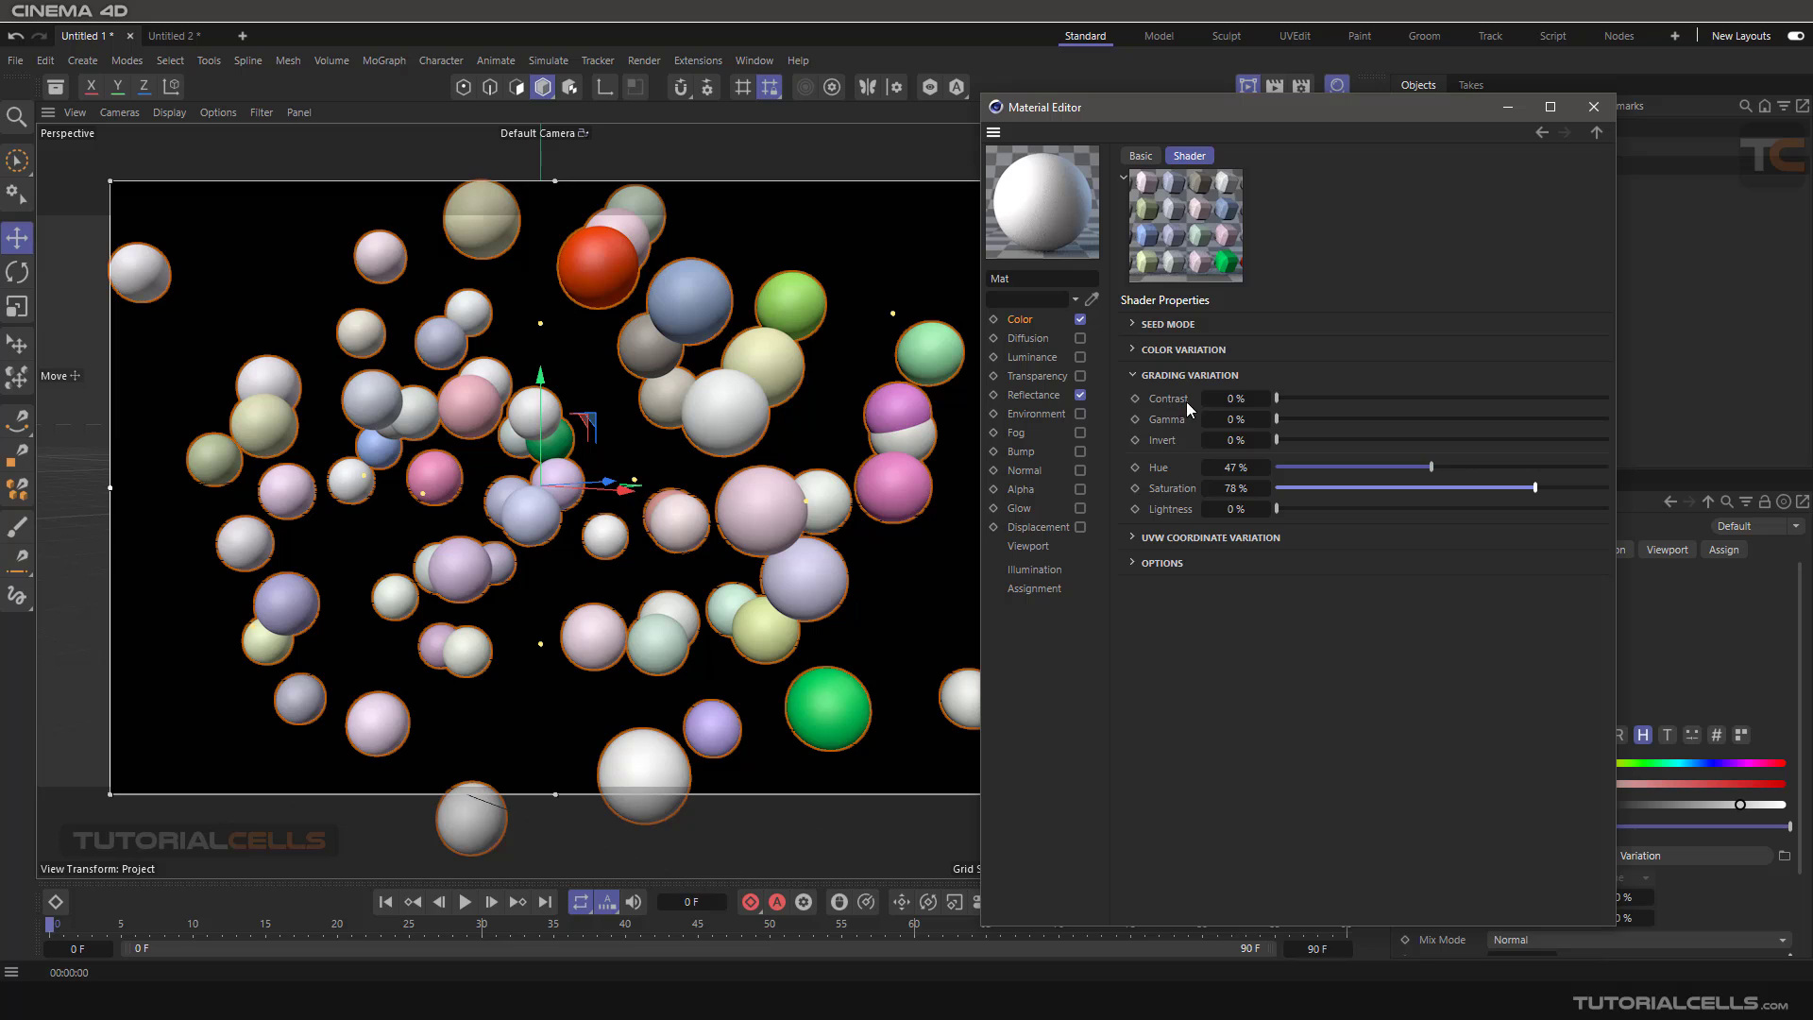
Try a Grading Variation Contrast of 73%, and reset Contrast, Hue and Saturation to 0%
drag(1277, 397, 1518, 398)
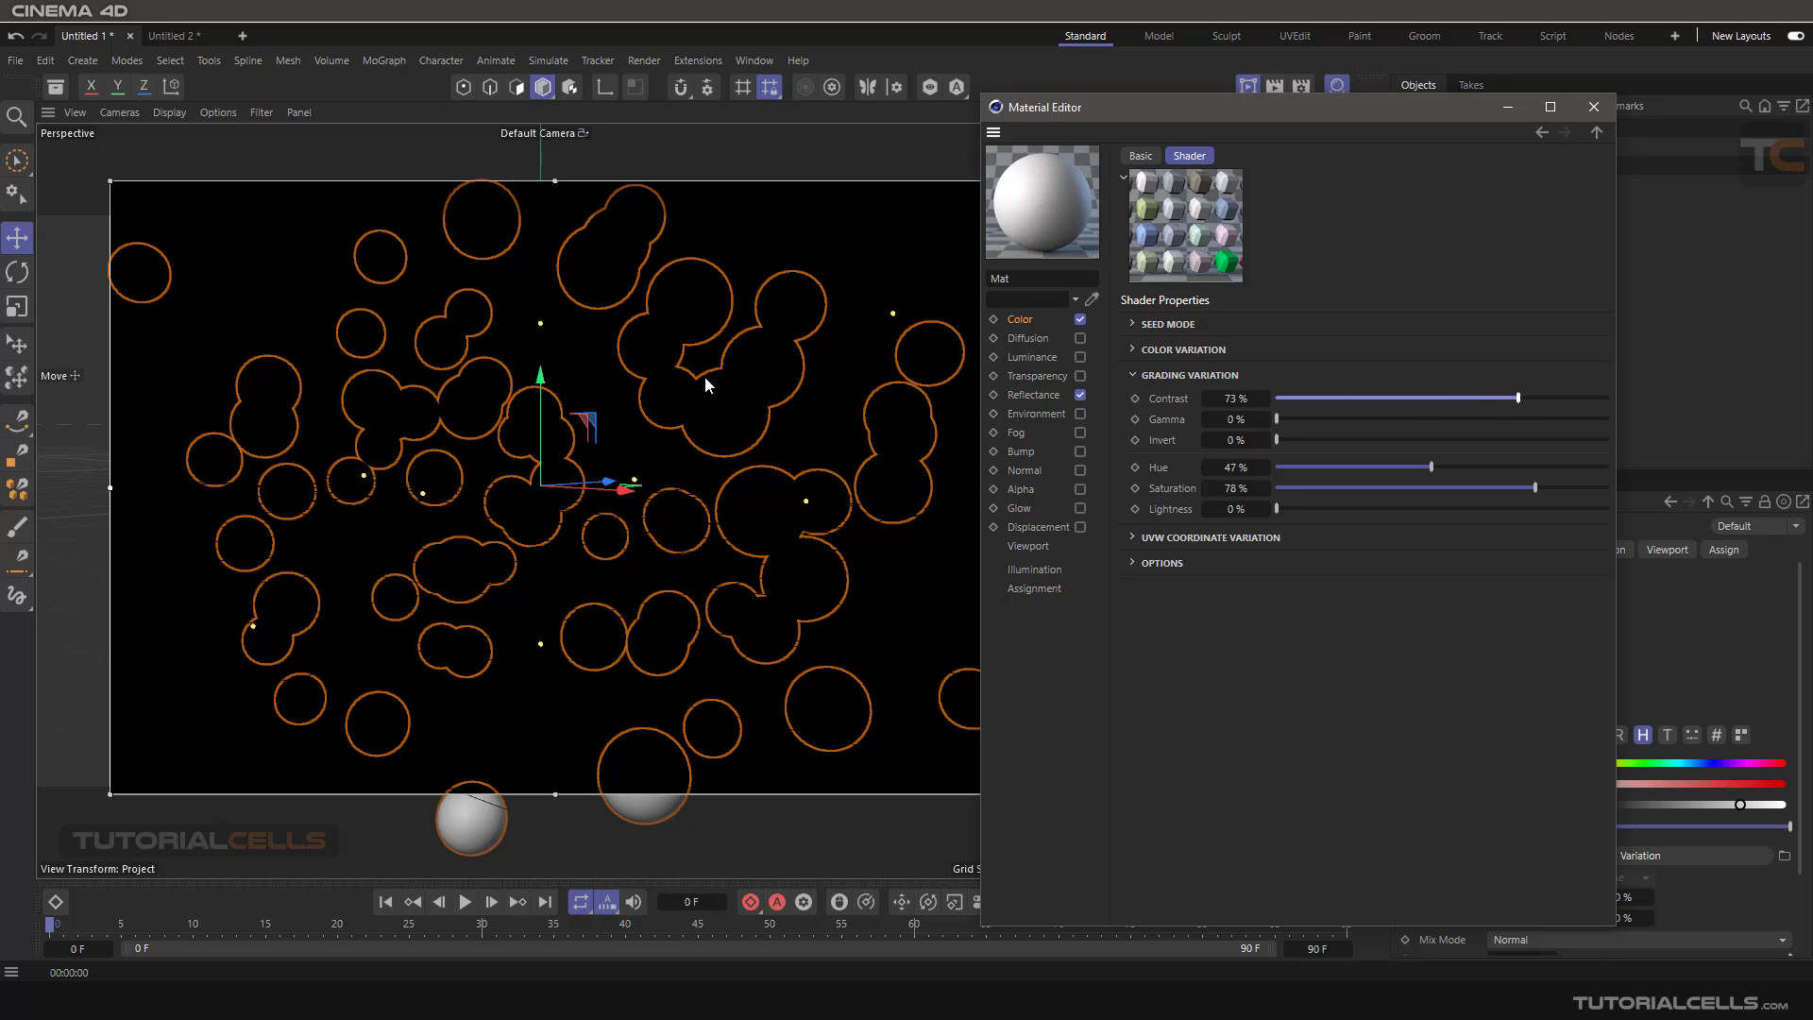
drag(1380, 398, 1275, 398)
drag(1315, 469, 1259, 495)
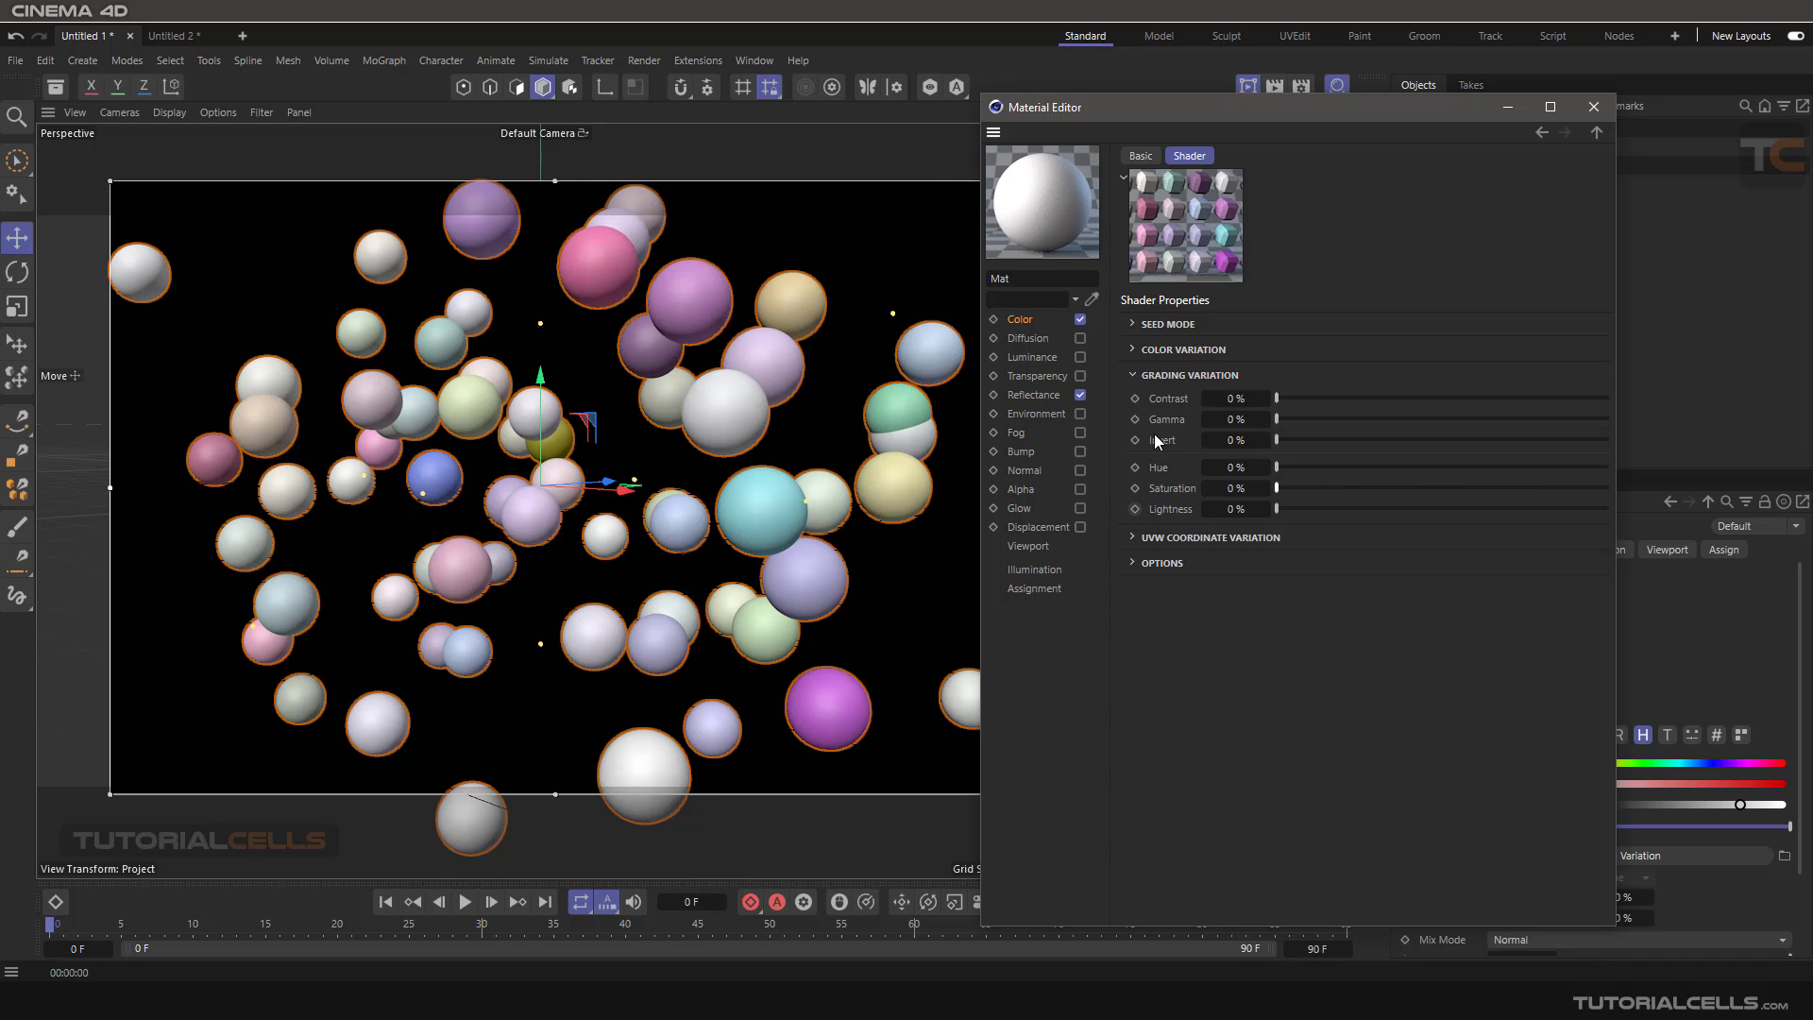
Set the Color Variation's Secondary Texture Blend and Random Color to 0% and load the pink lotus JPG image as Texture 1
click(1133, 377)
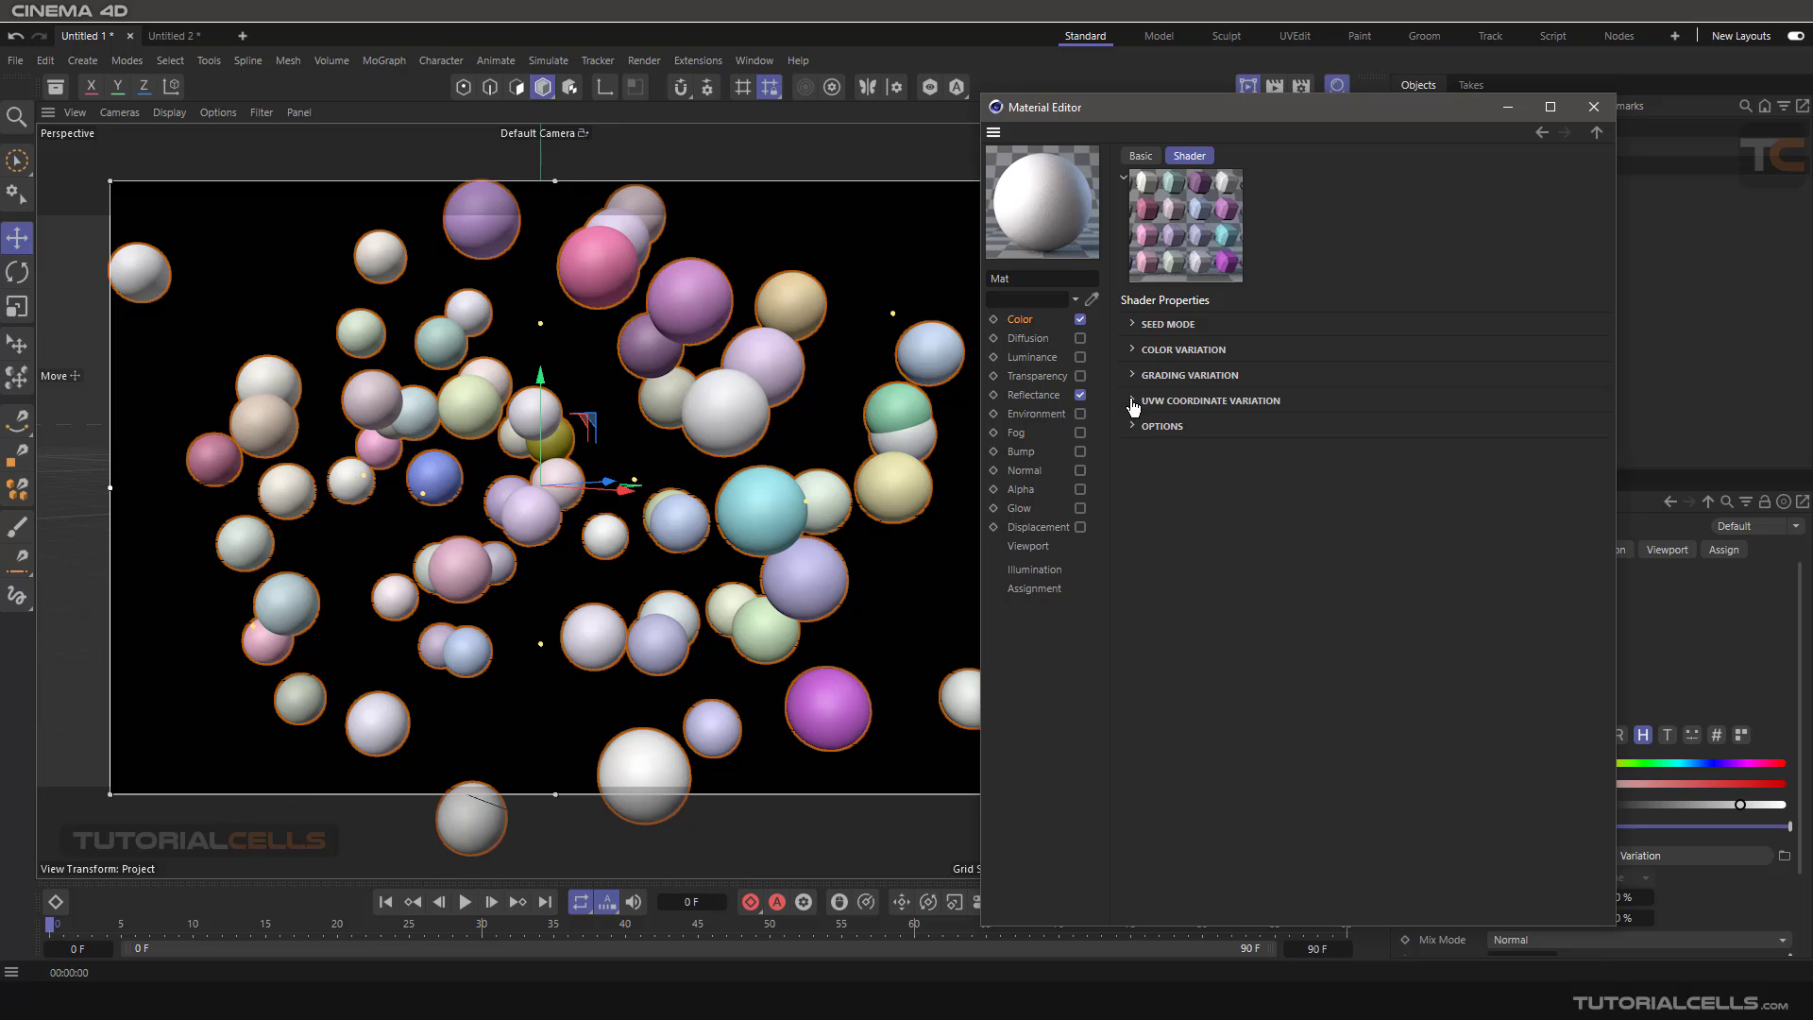
click(1134, 402)
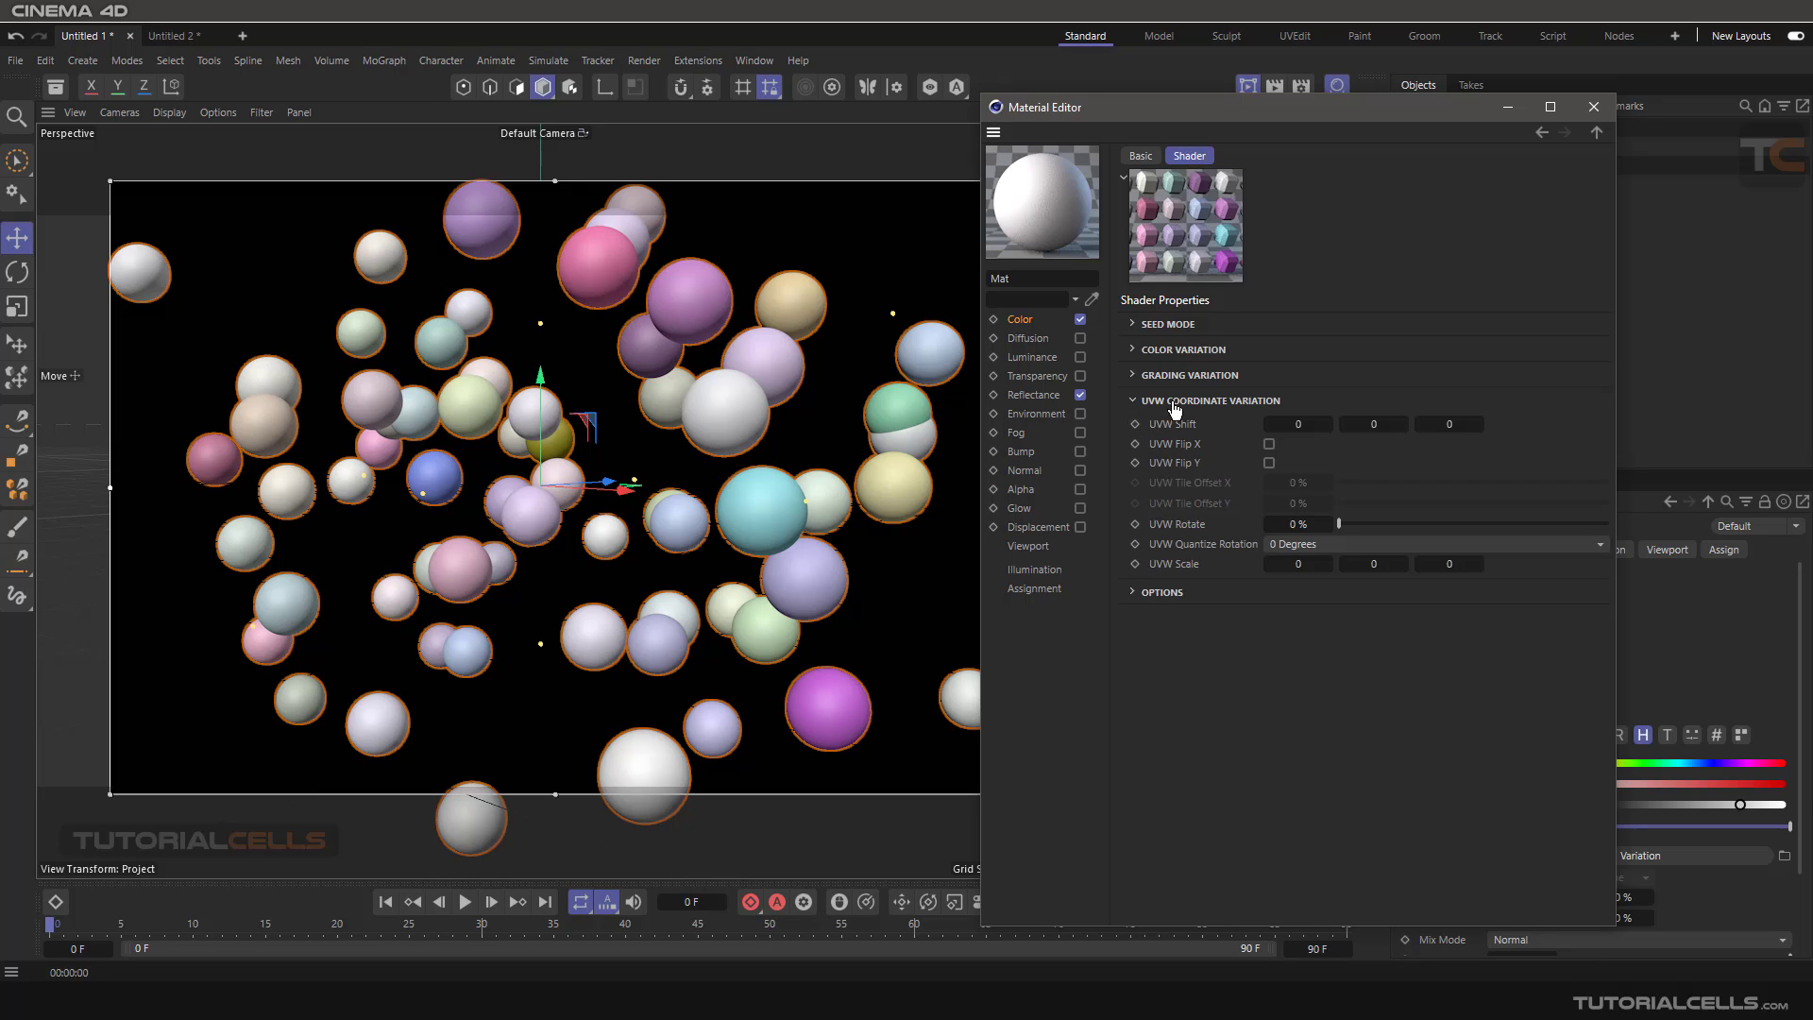
click(1133, 349)
click(1275, 409)
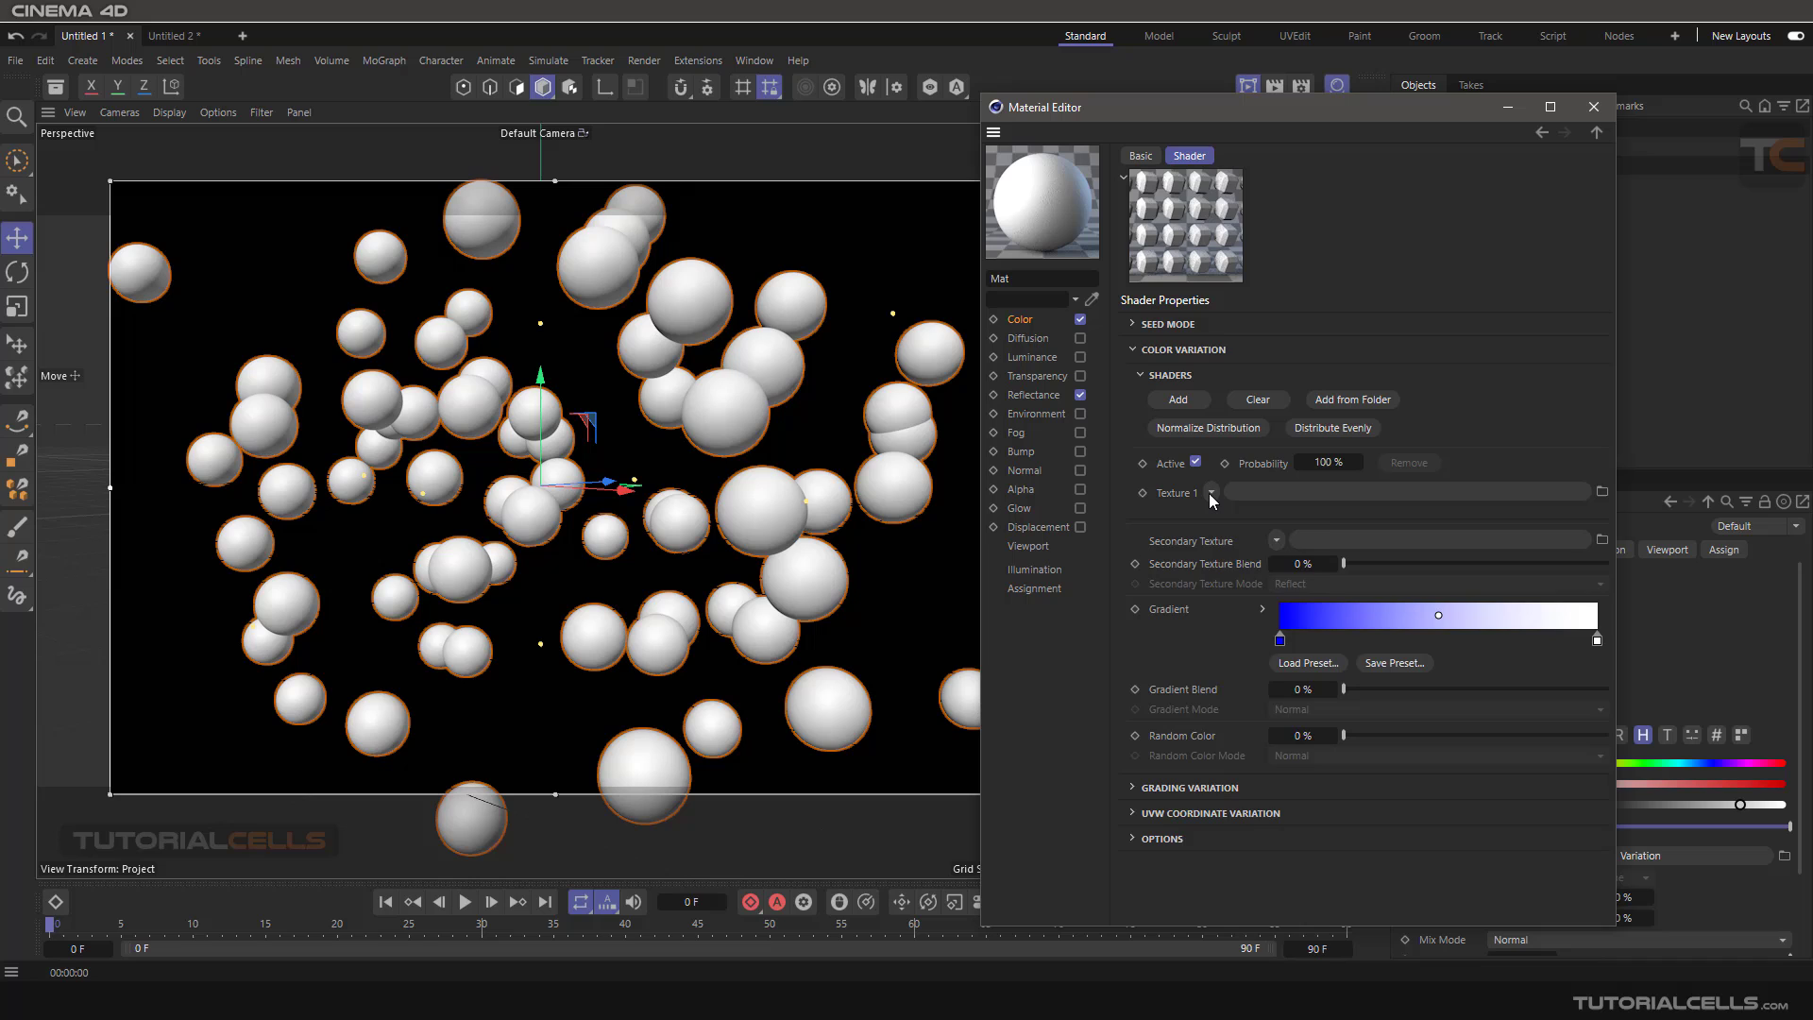
click(1212, 493)
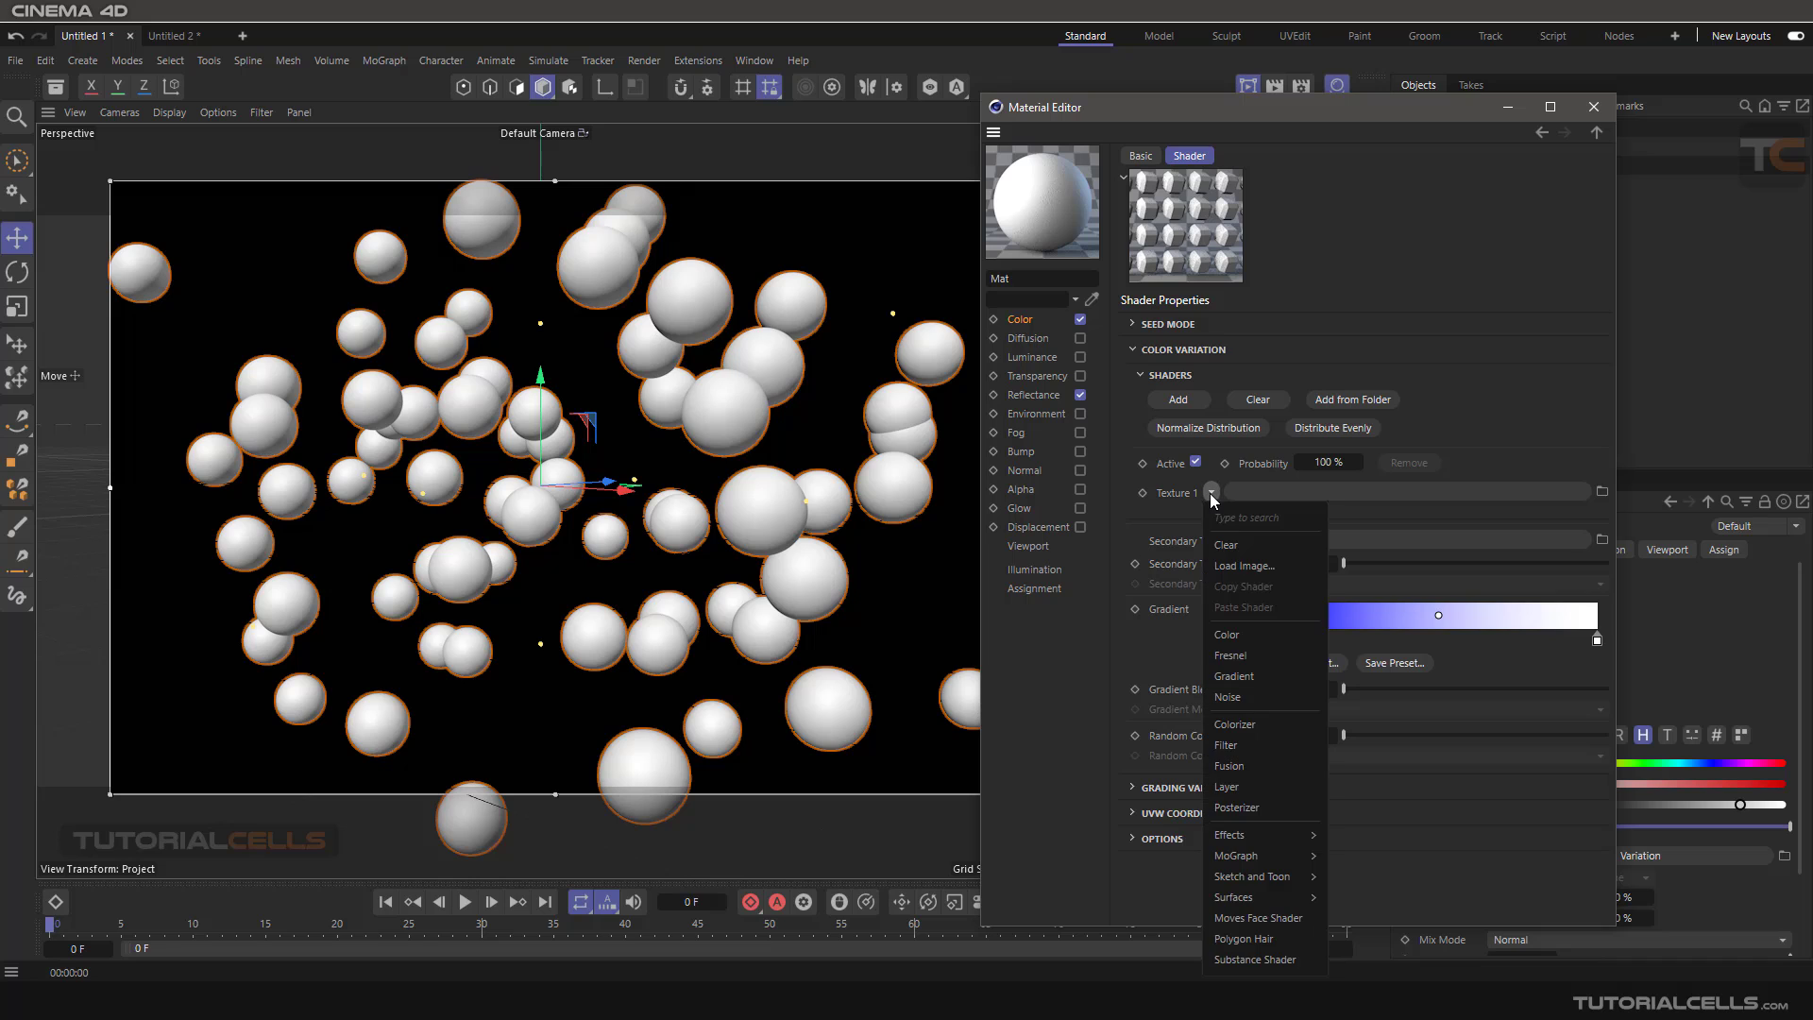
click(1243, 565)
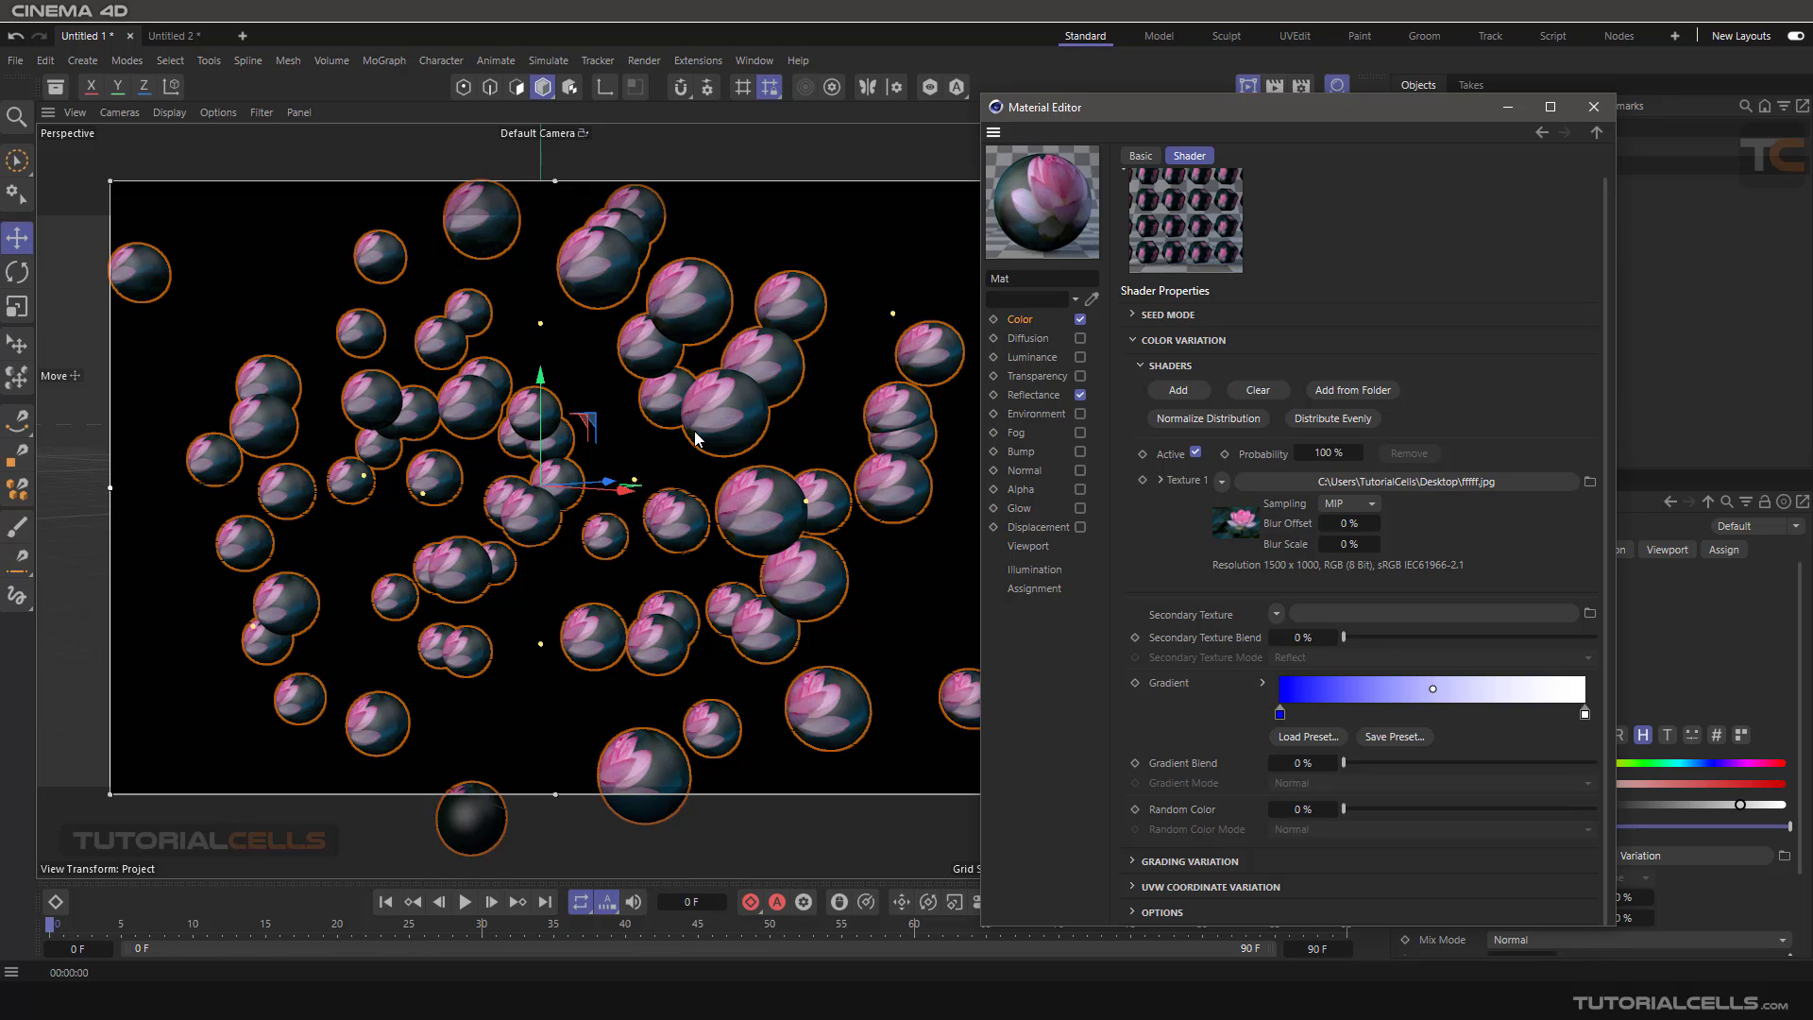
Set the Gradient Blend to 100% and change the gradient's blue knot to red with hue 0°
drag(1345, 717, 1437, 695)
drag(1345, 763, 1629, 768)
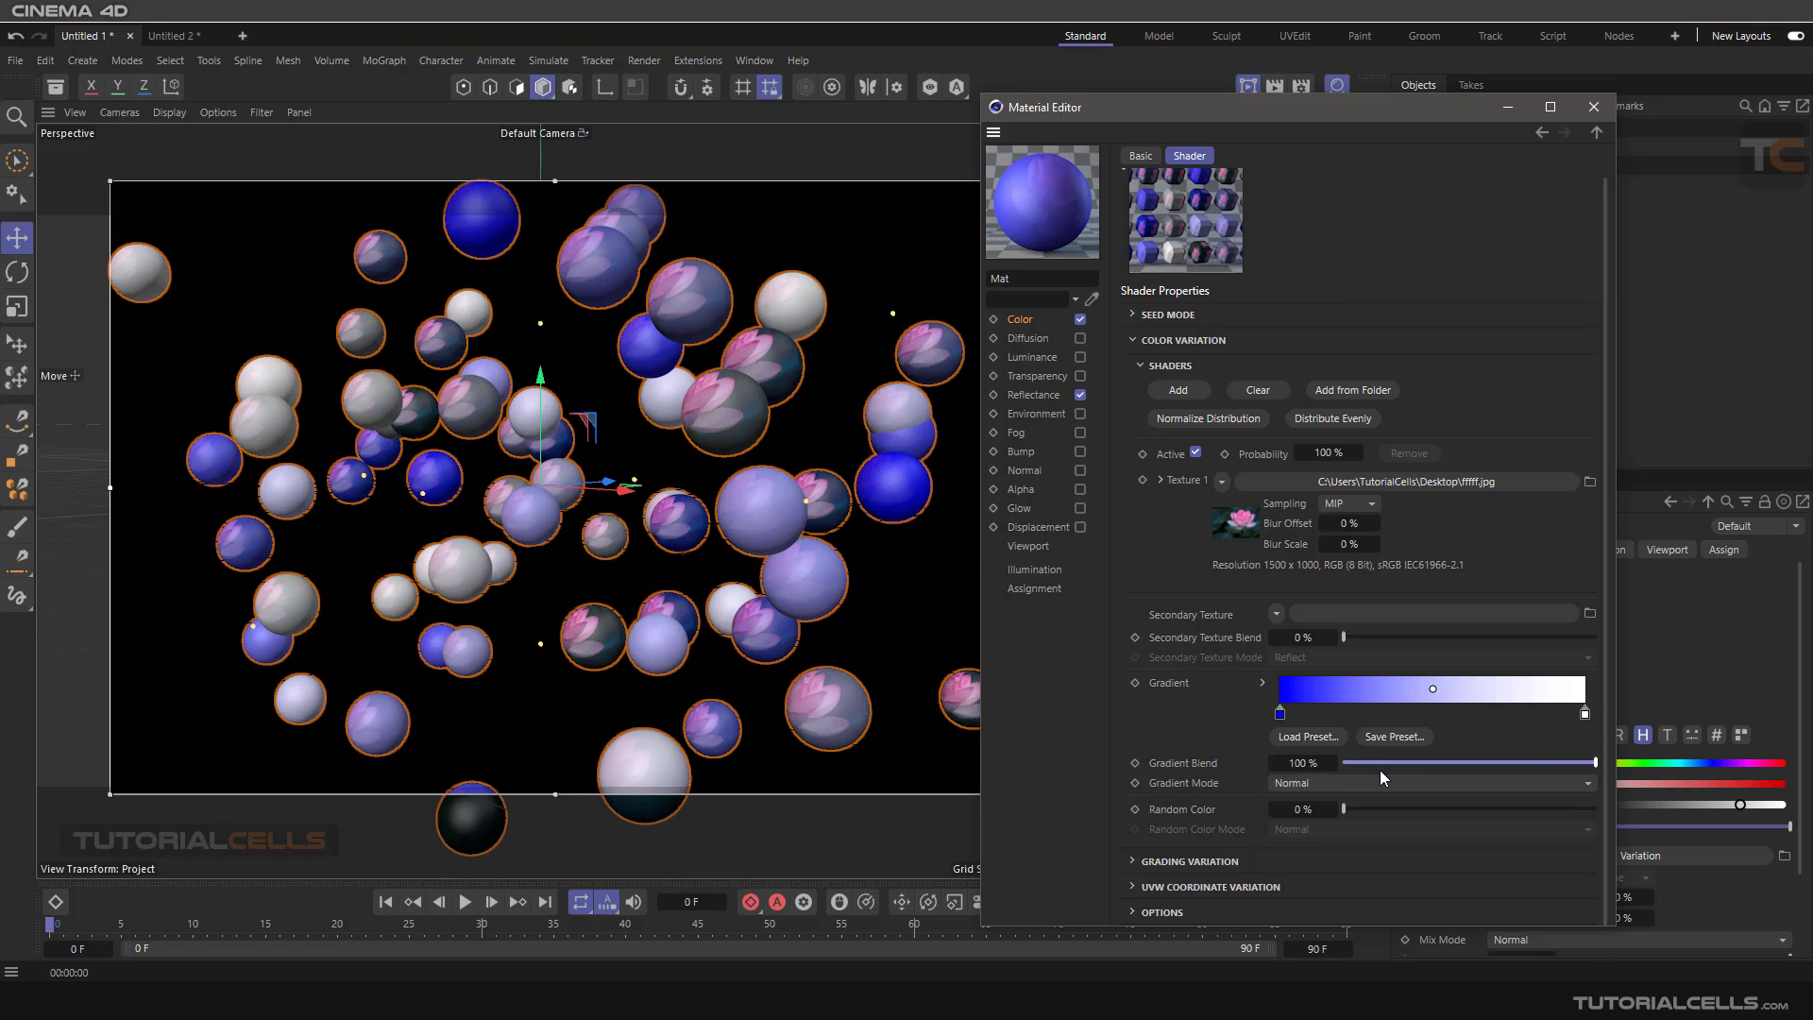
double_click(1281, 715)
drag(1227, 752, 1159, 758)
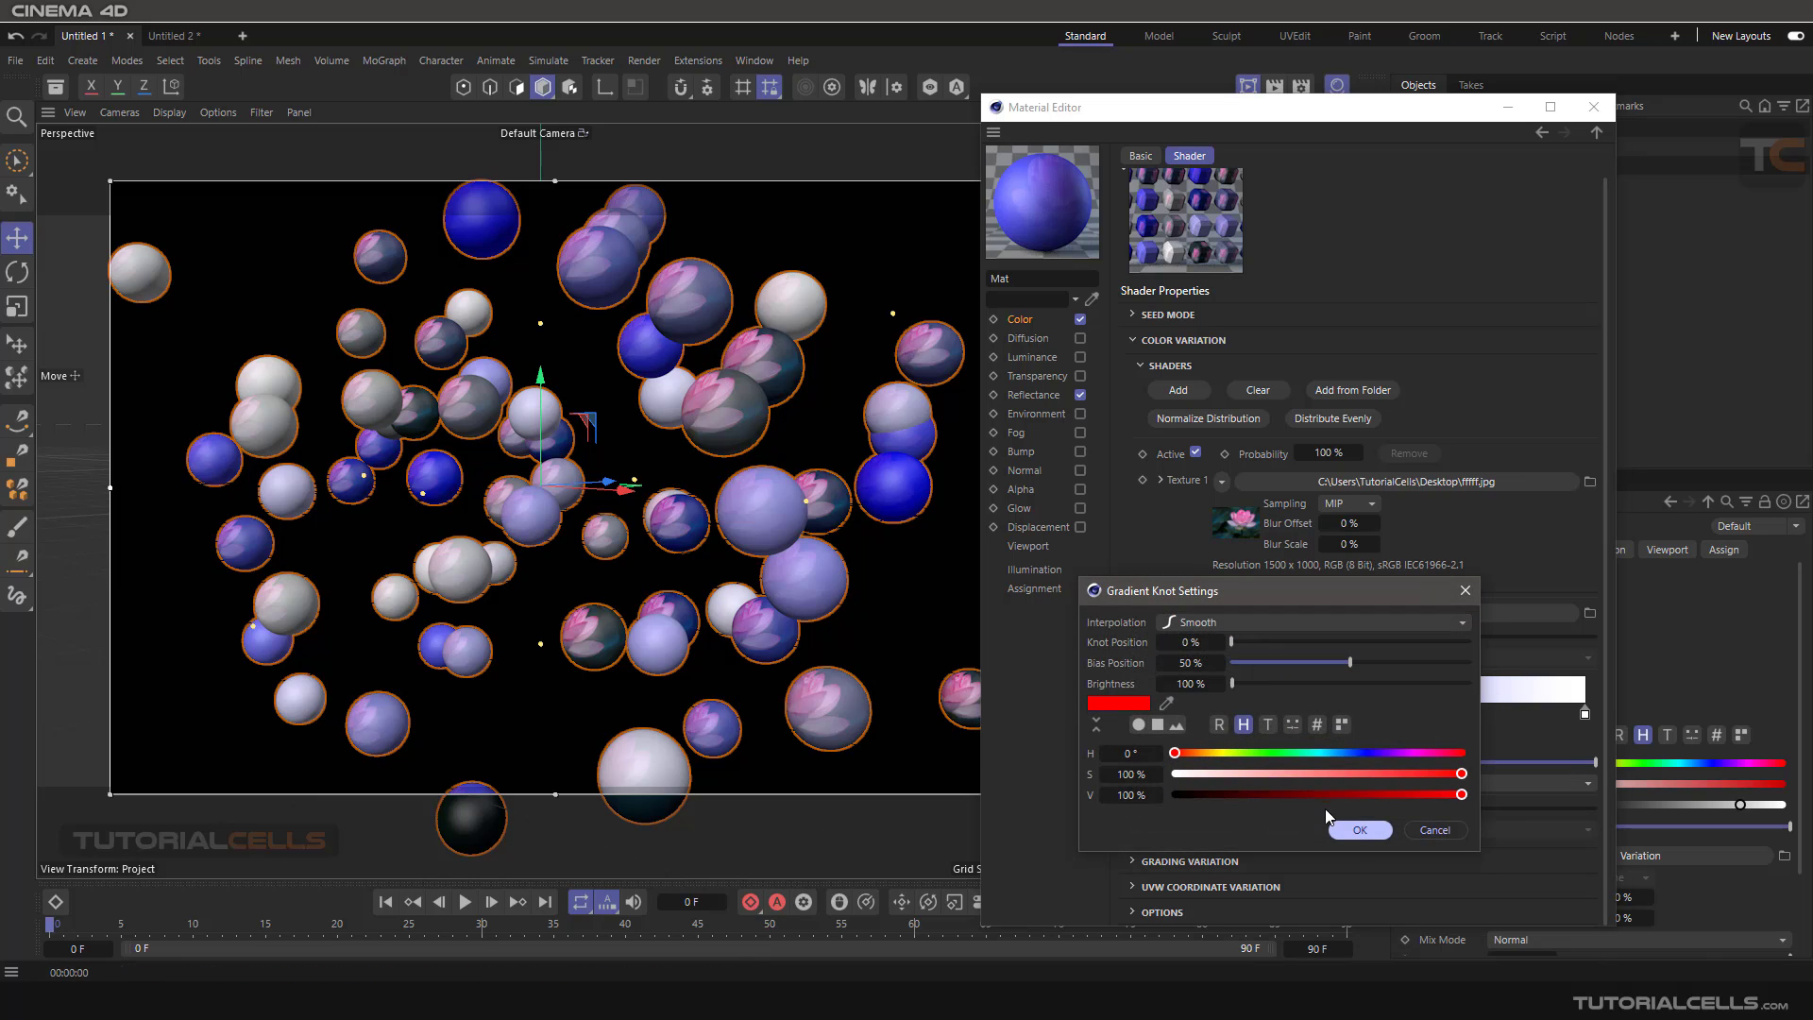
click(1360, 829)
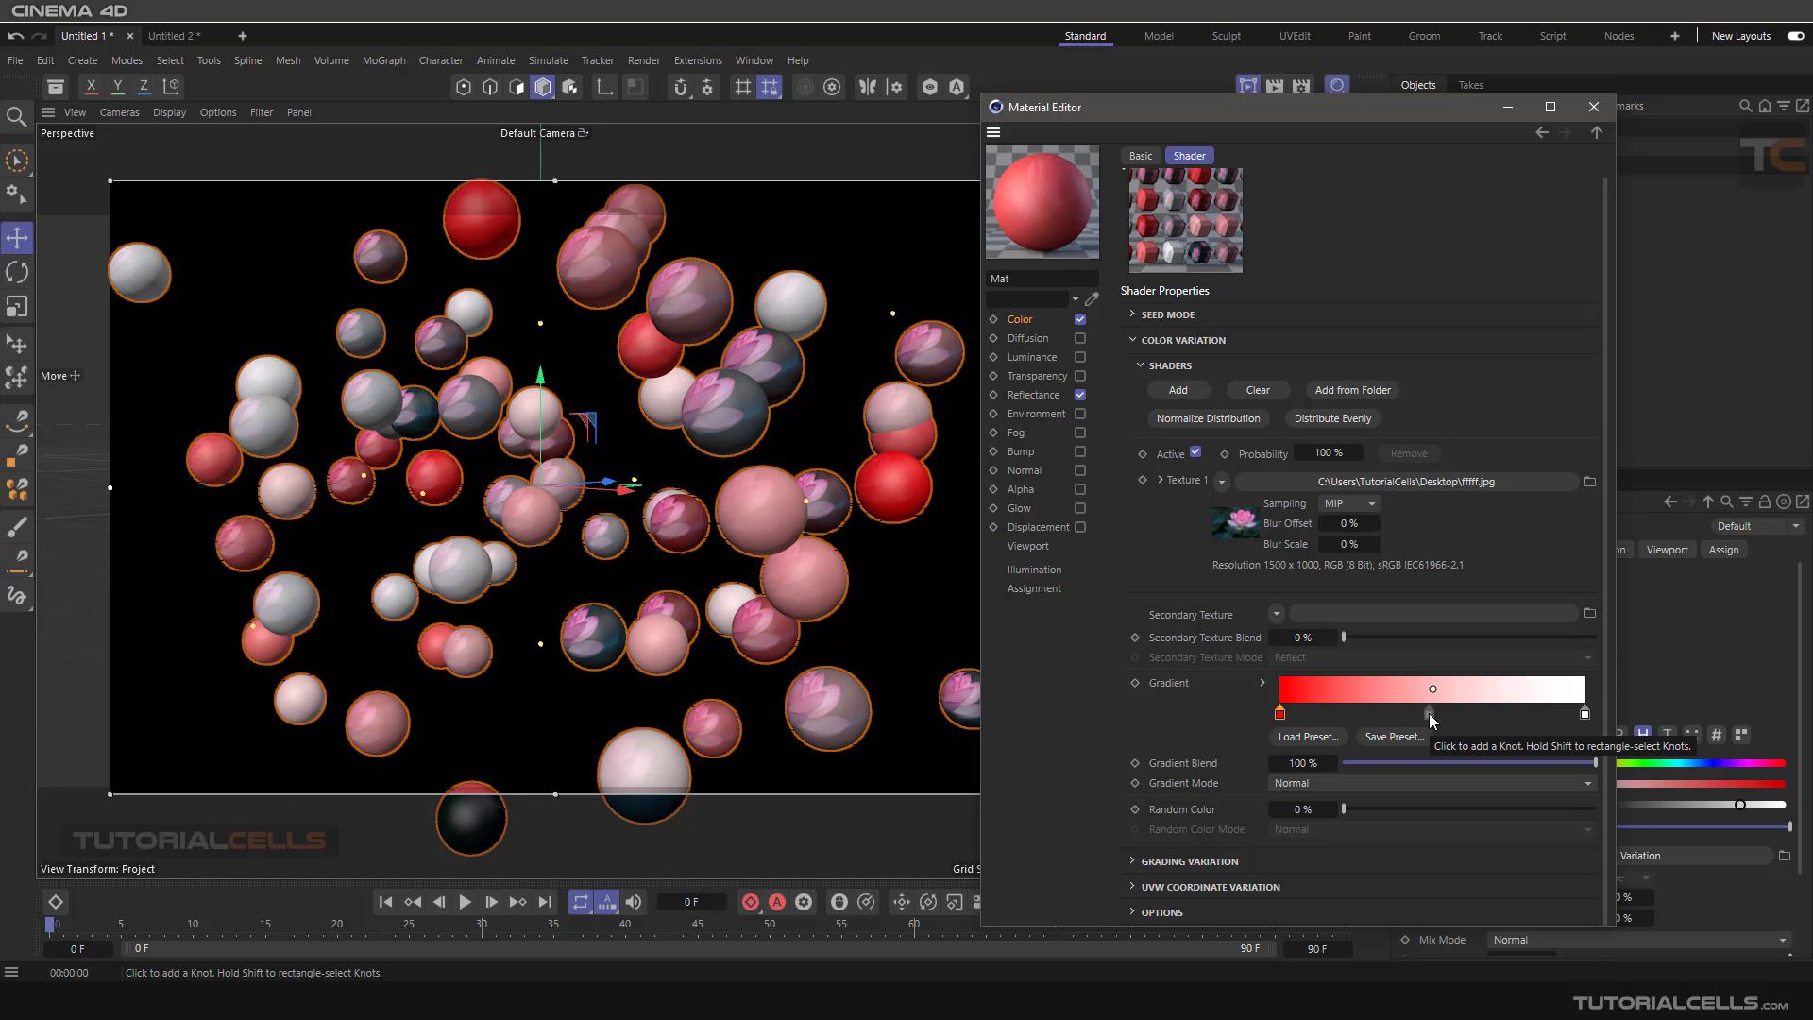
Return the Gradient Blend to 0% and enable UVW Flip X in the UVW Coordinate Variation settings
drag(1596, 763, 1194, 761)
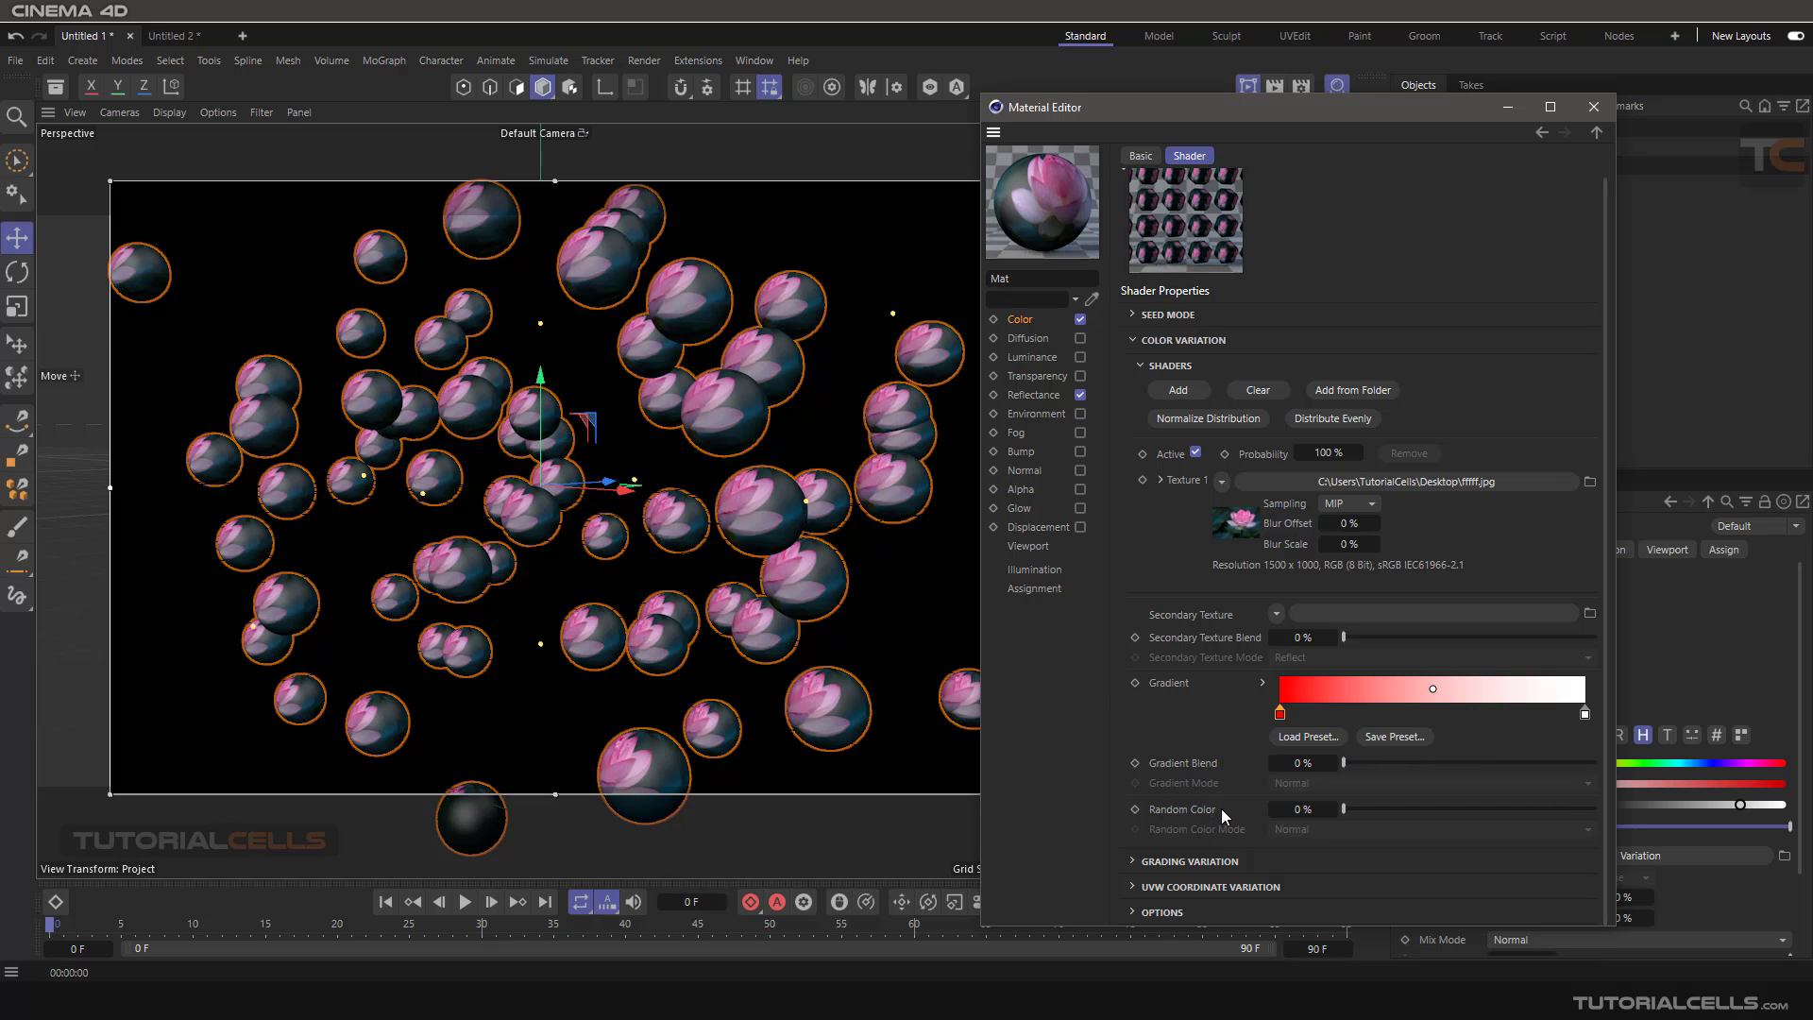
click(1134, 889)
scroll(1213, 844, down, 3)
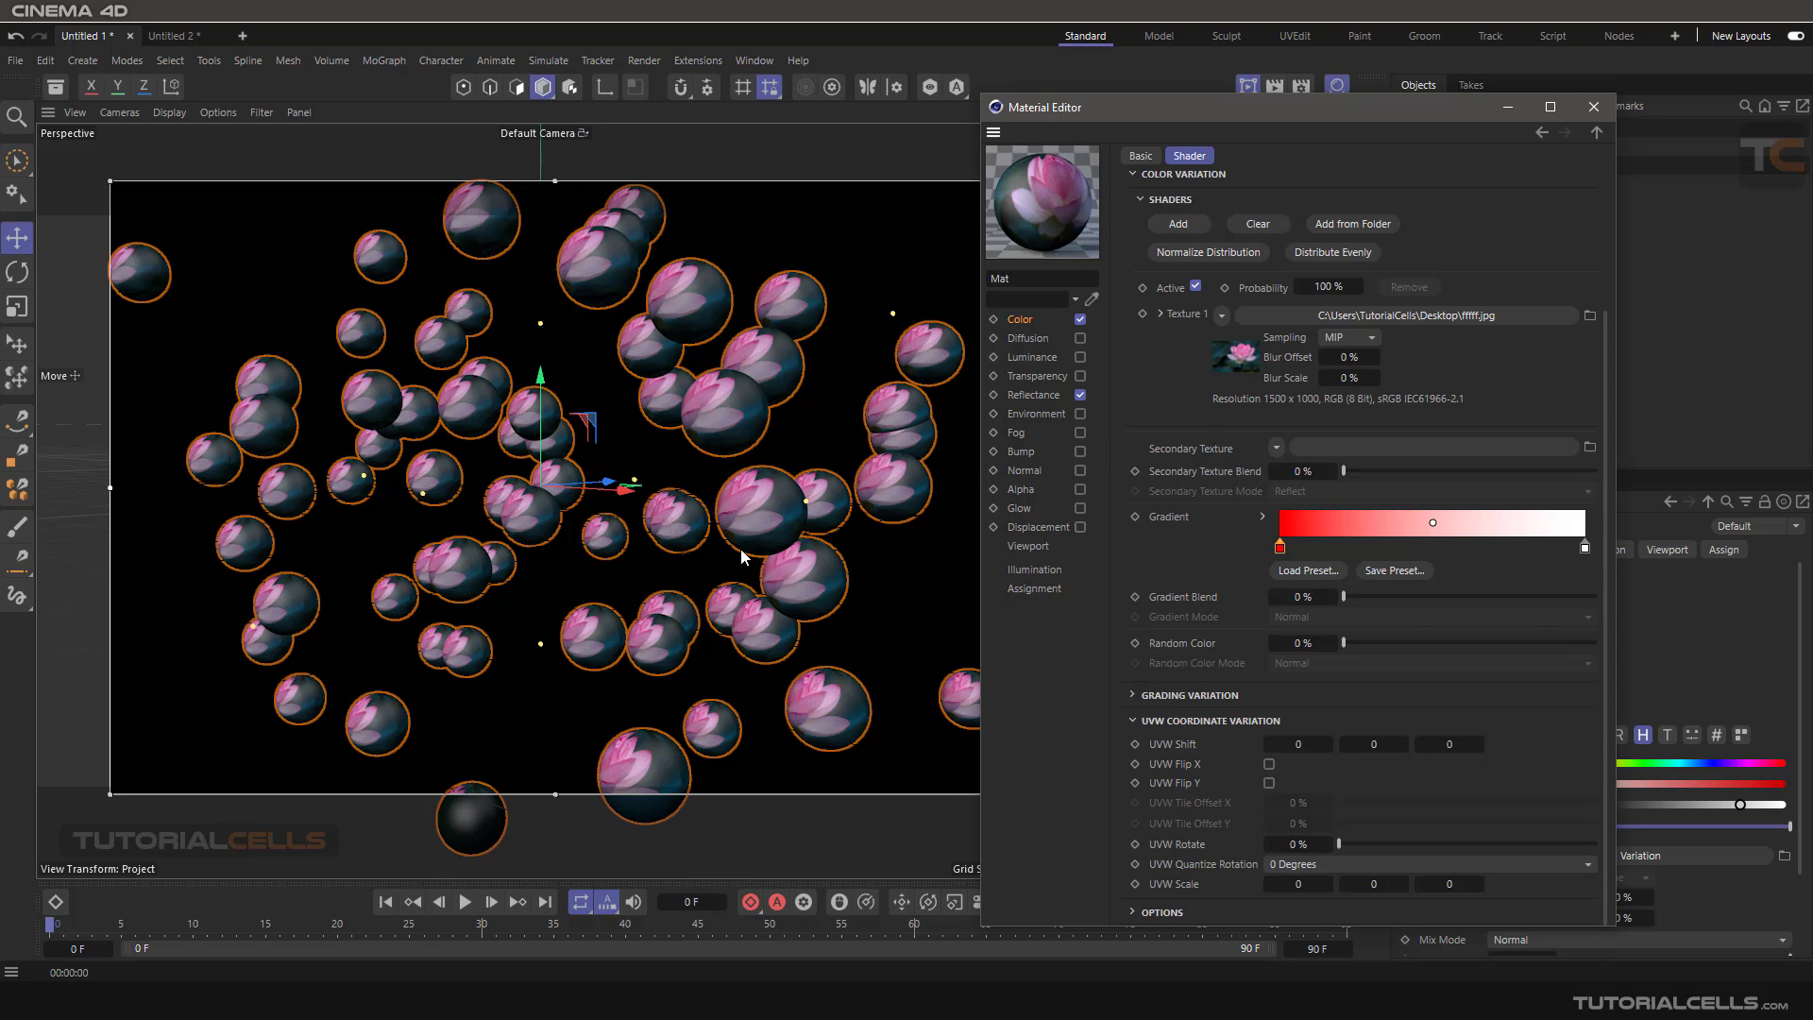
scroll(756, 510, up, 3)
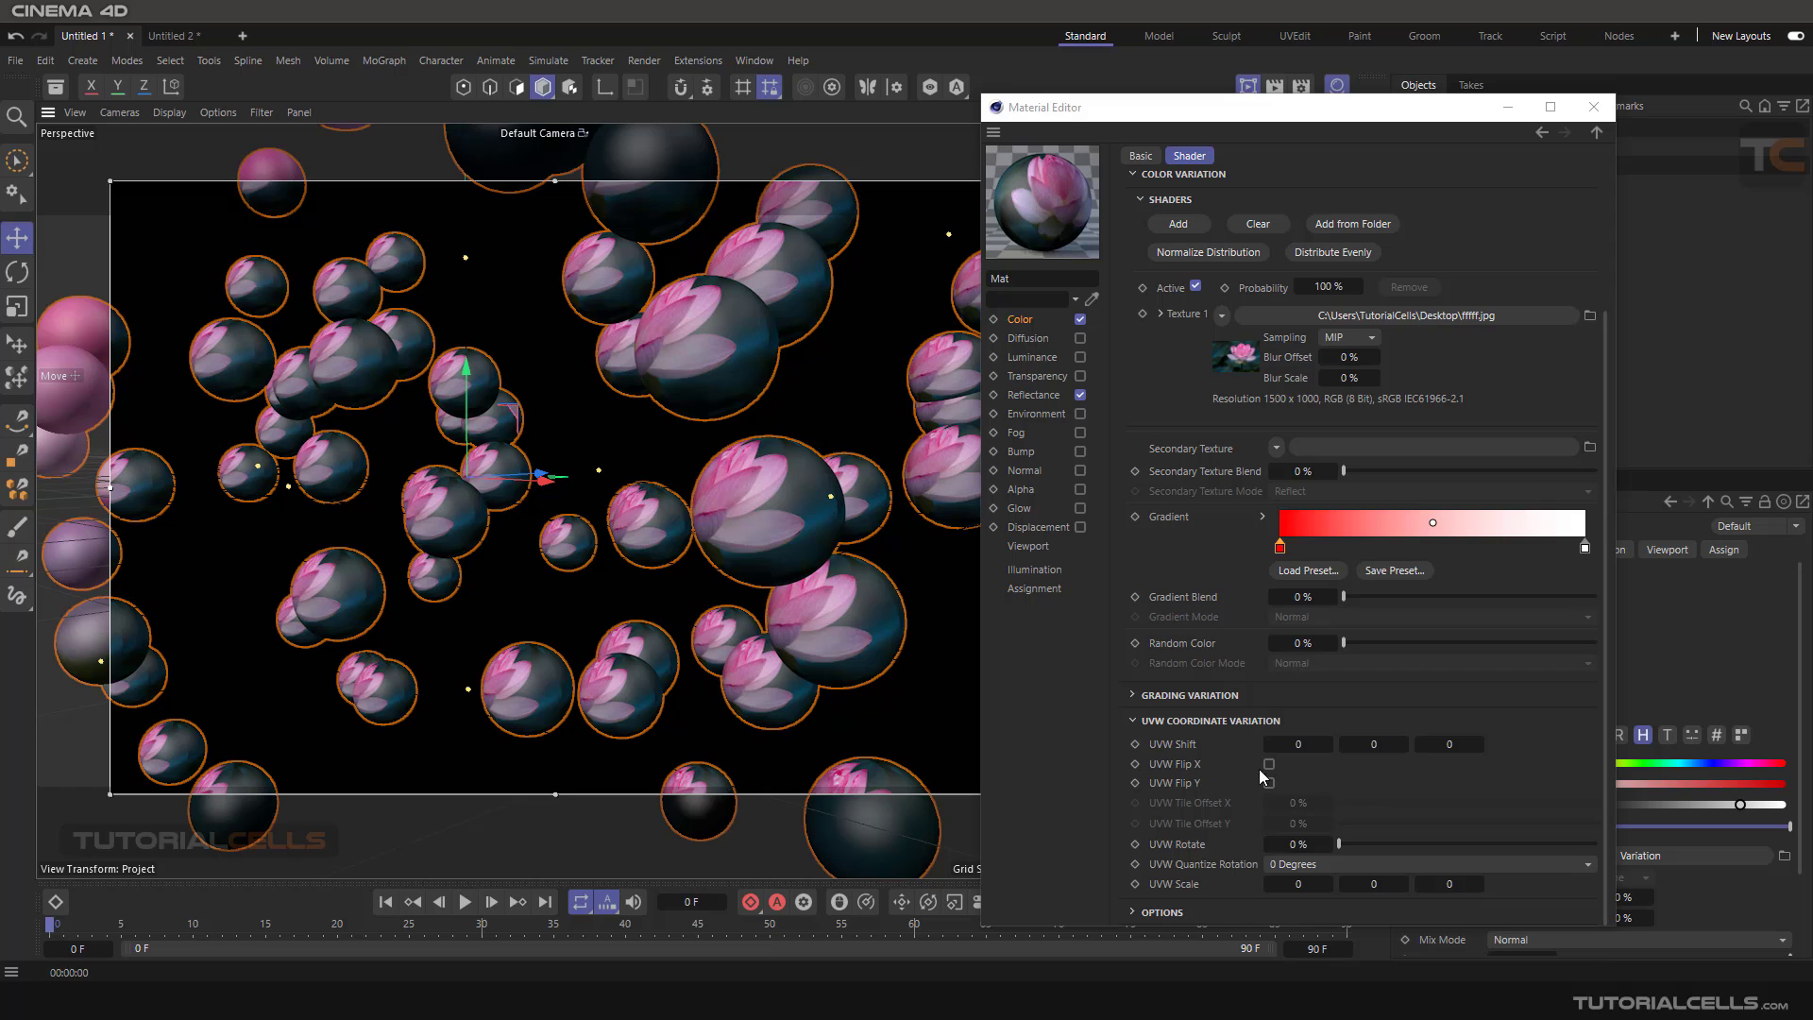
click(1270, 764)
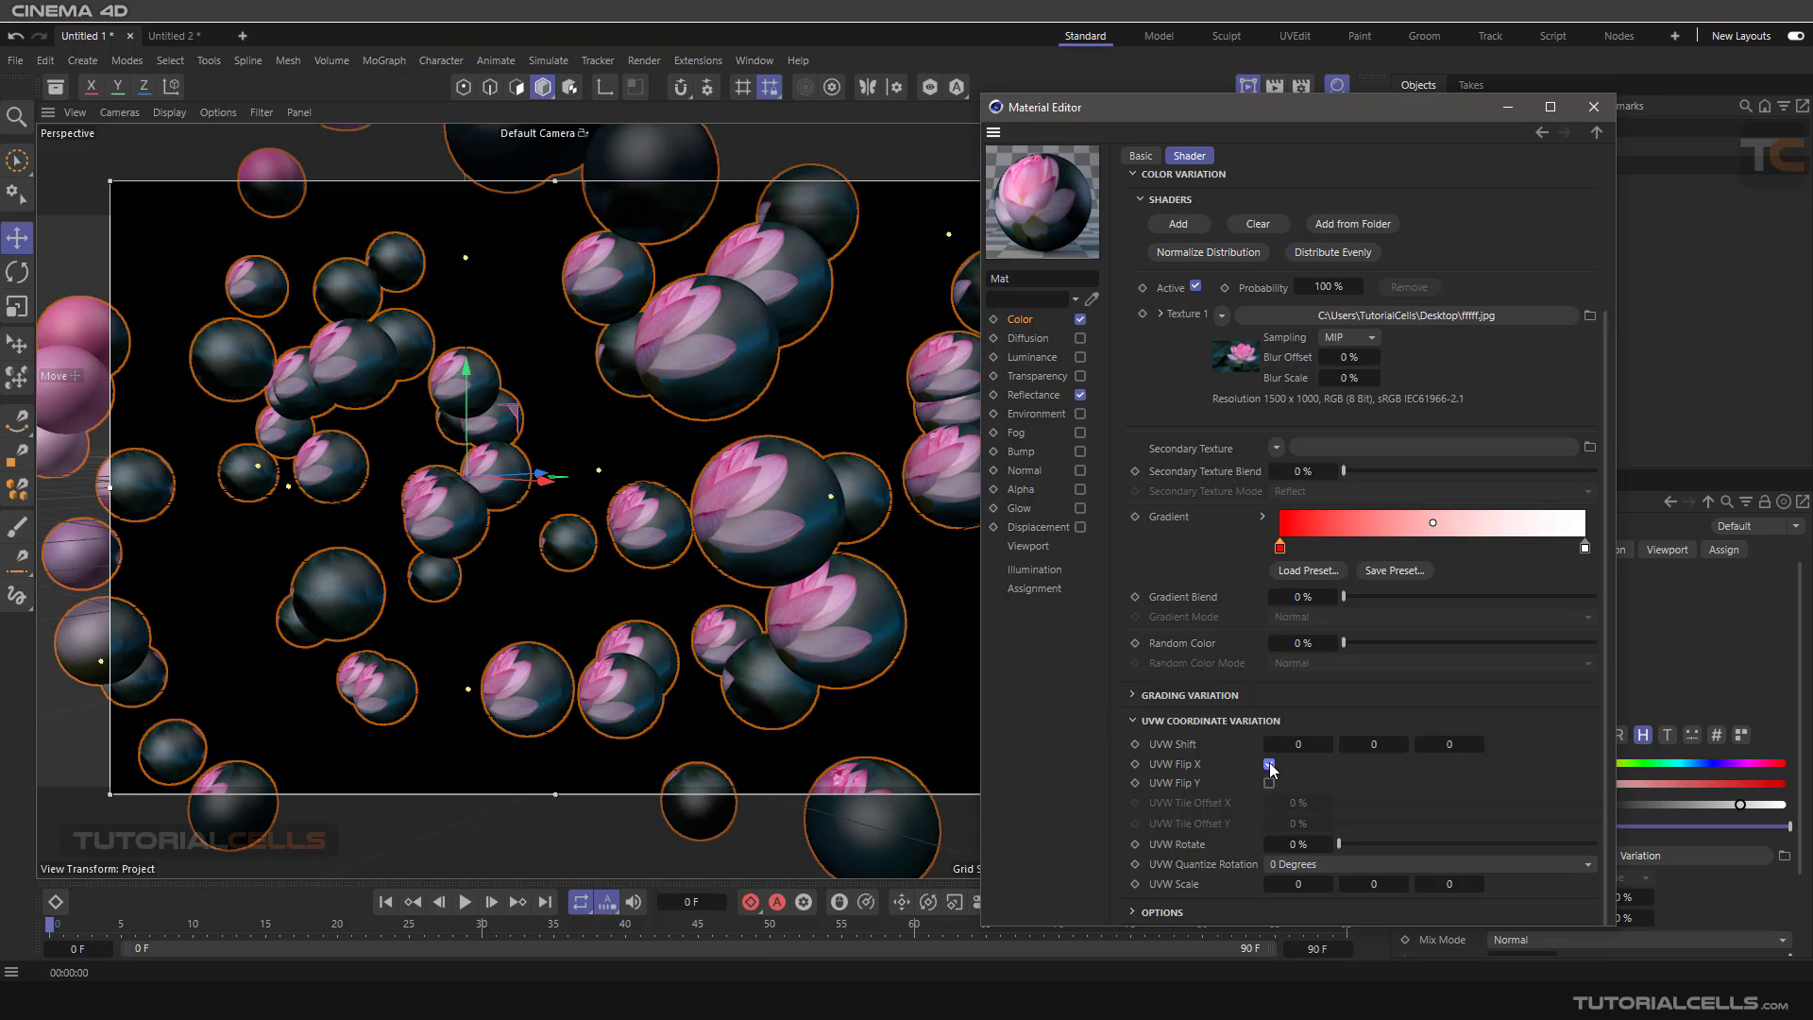
Disable UVW Flip X and Flip Y, and set UVW Rotate to 15% with UVW Quantize Rotation at 45 Degrees
click(1268, 782)
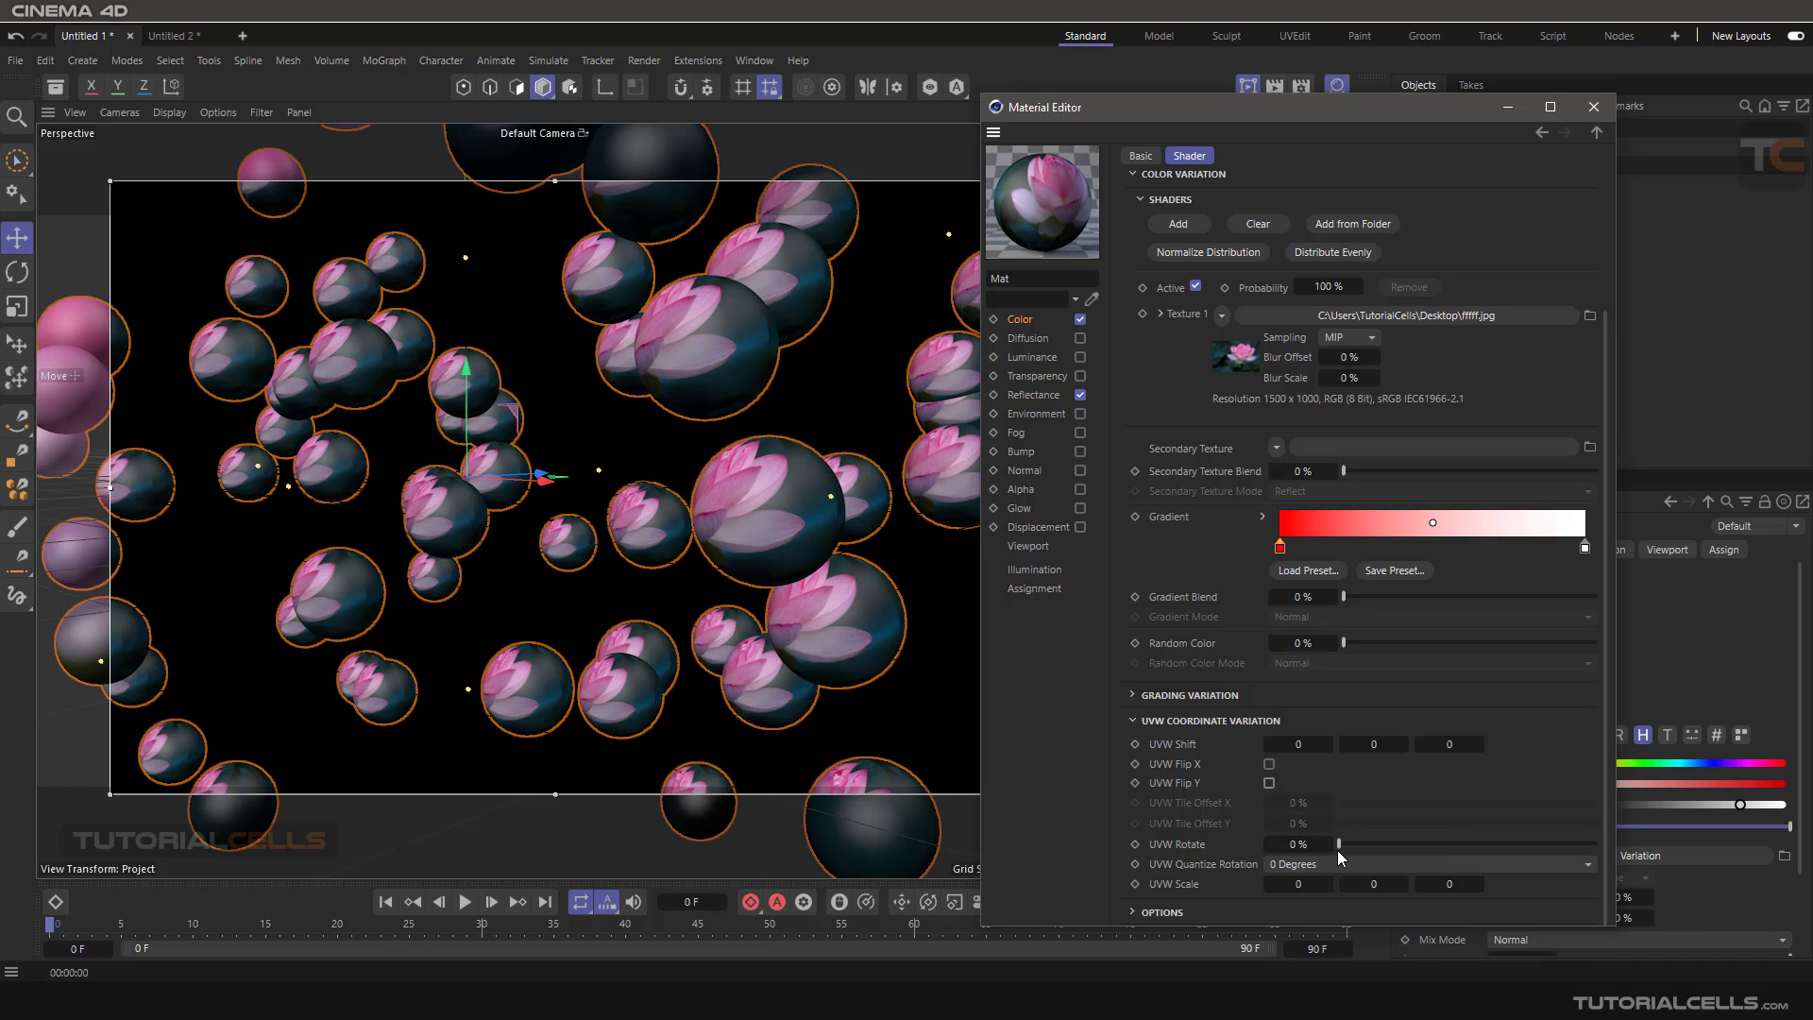
drag(1338, 848, 1376, 847)
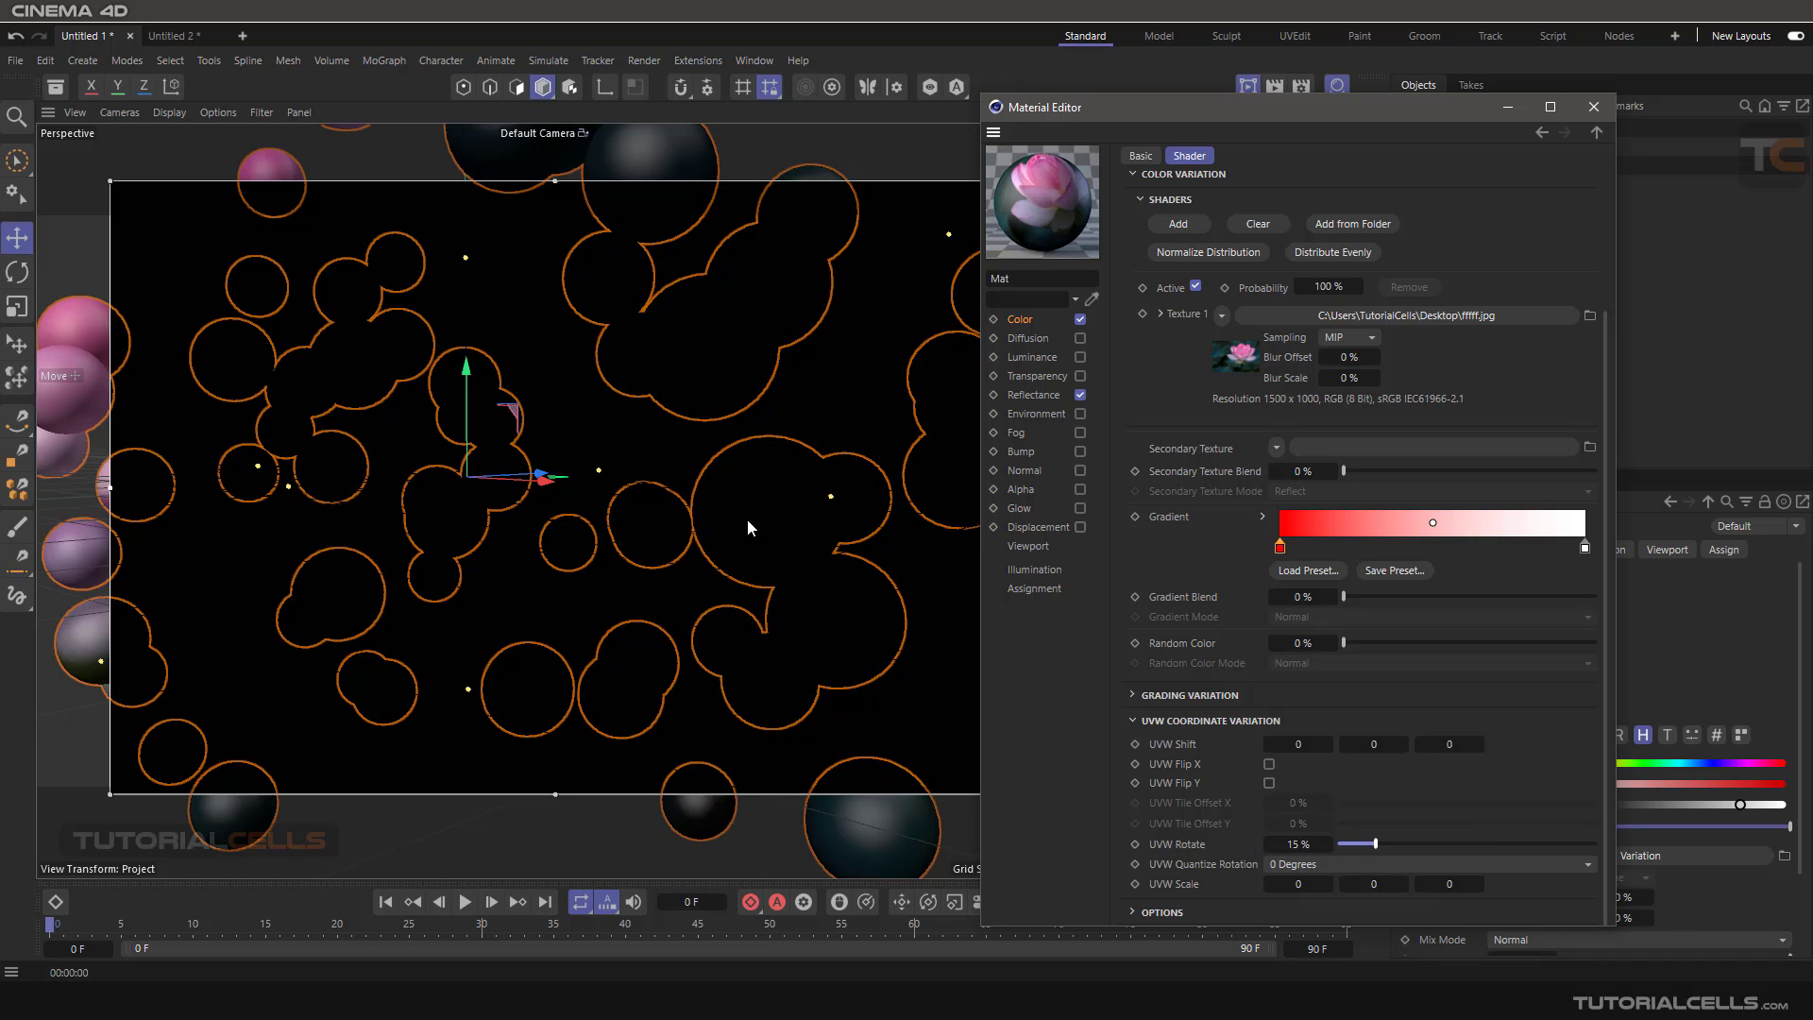
click(1322, 861)
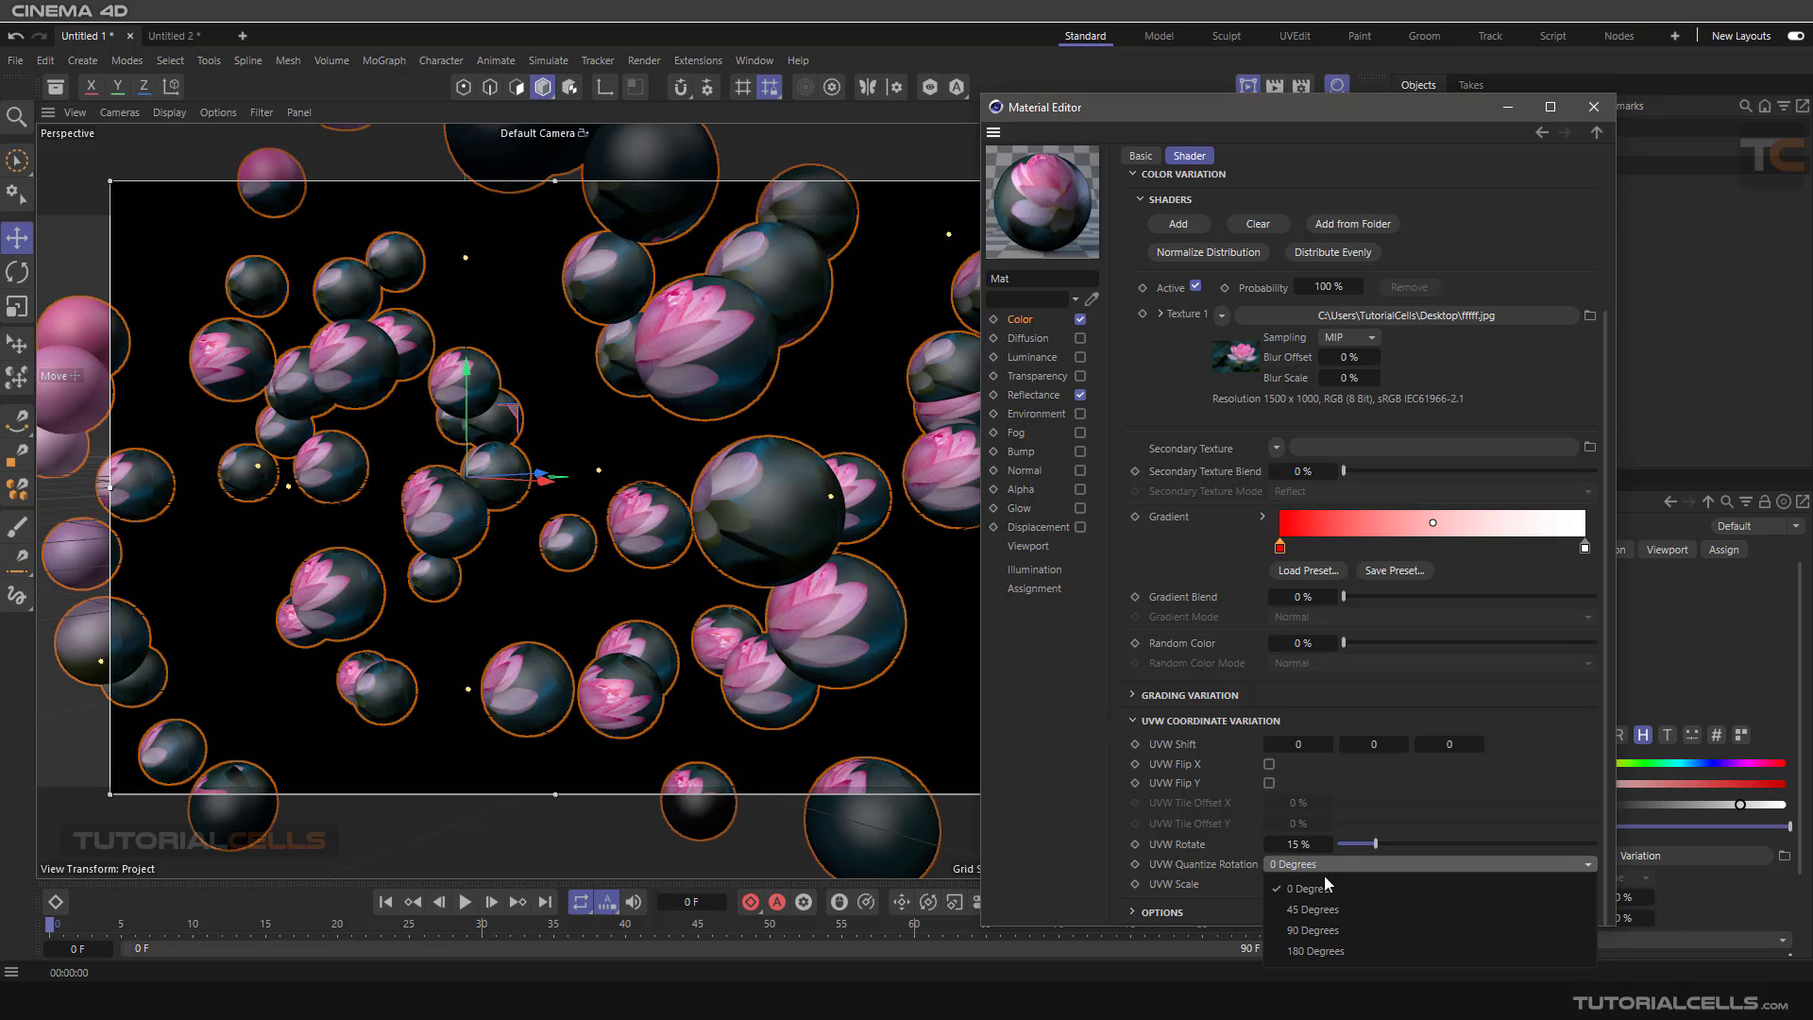
click(1323, 912)
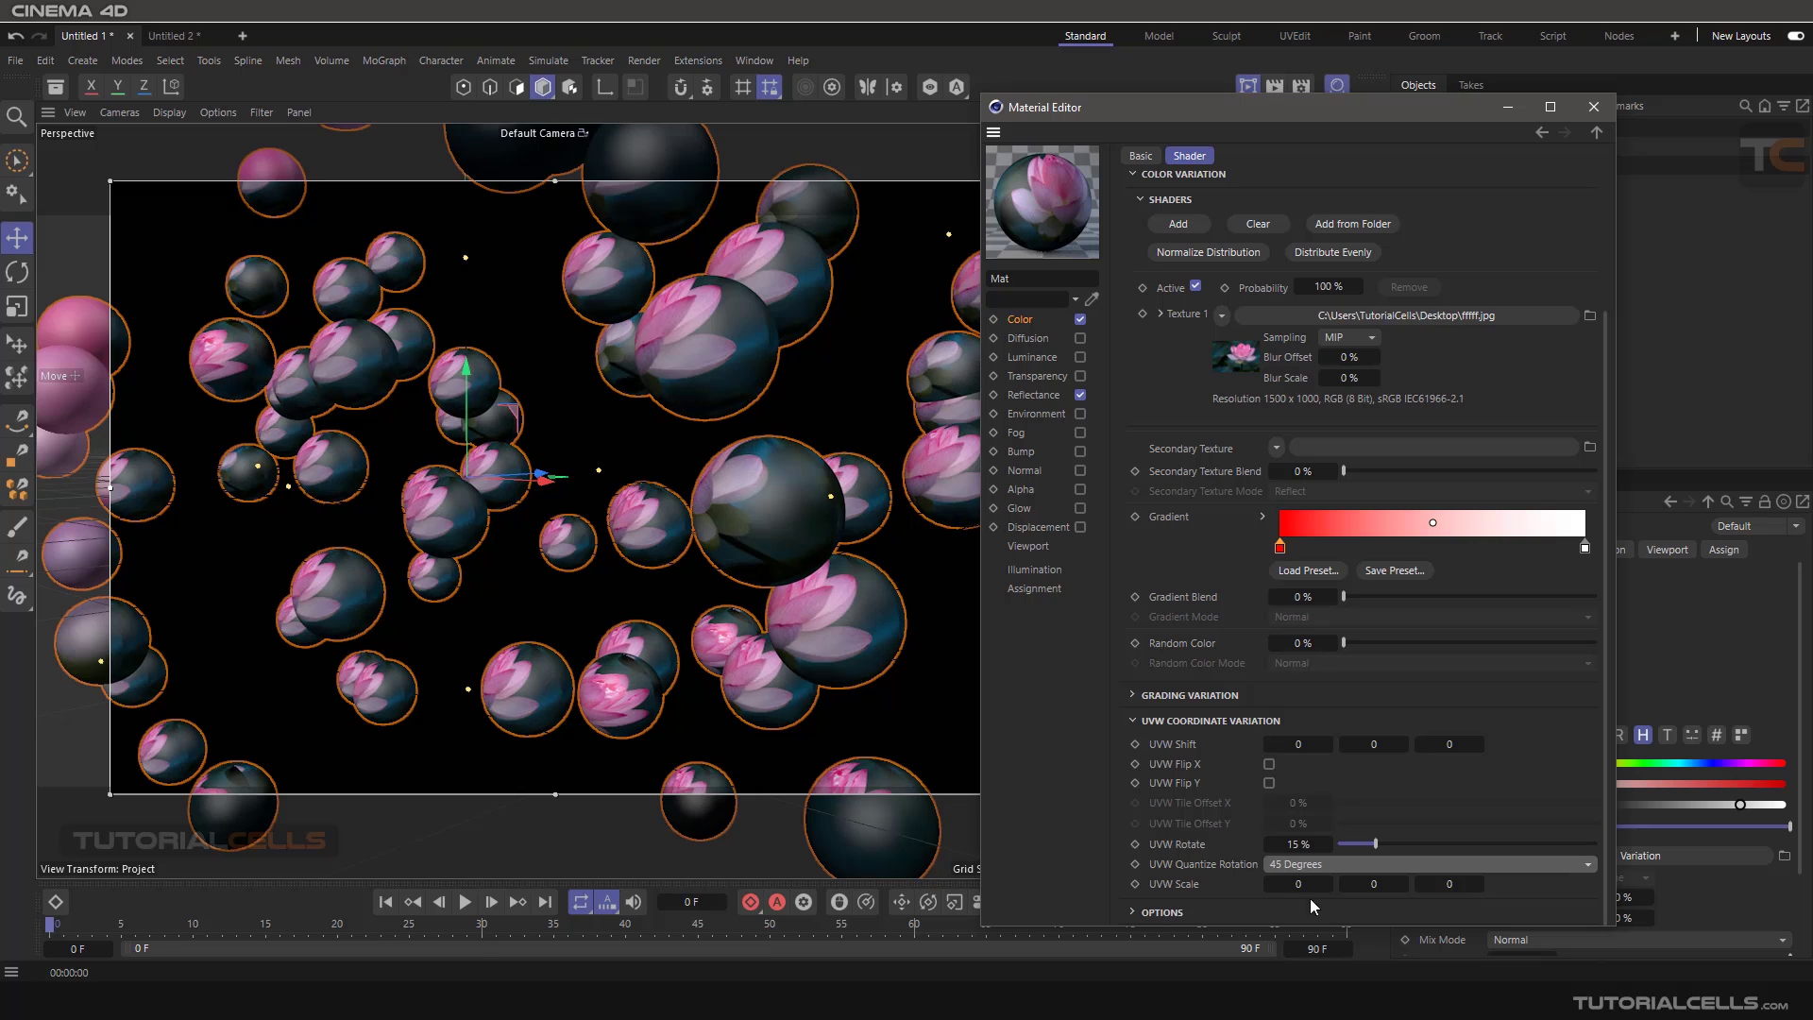
Set the first UVW Scale value to 0.026 and first UVW Shift value to 0.001, with UVW Flip X and Flip Y enabled
drag(1298, 890, 1322, 890)
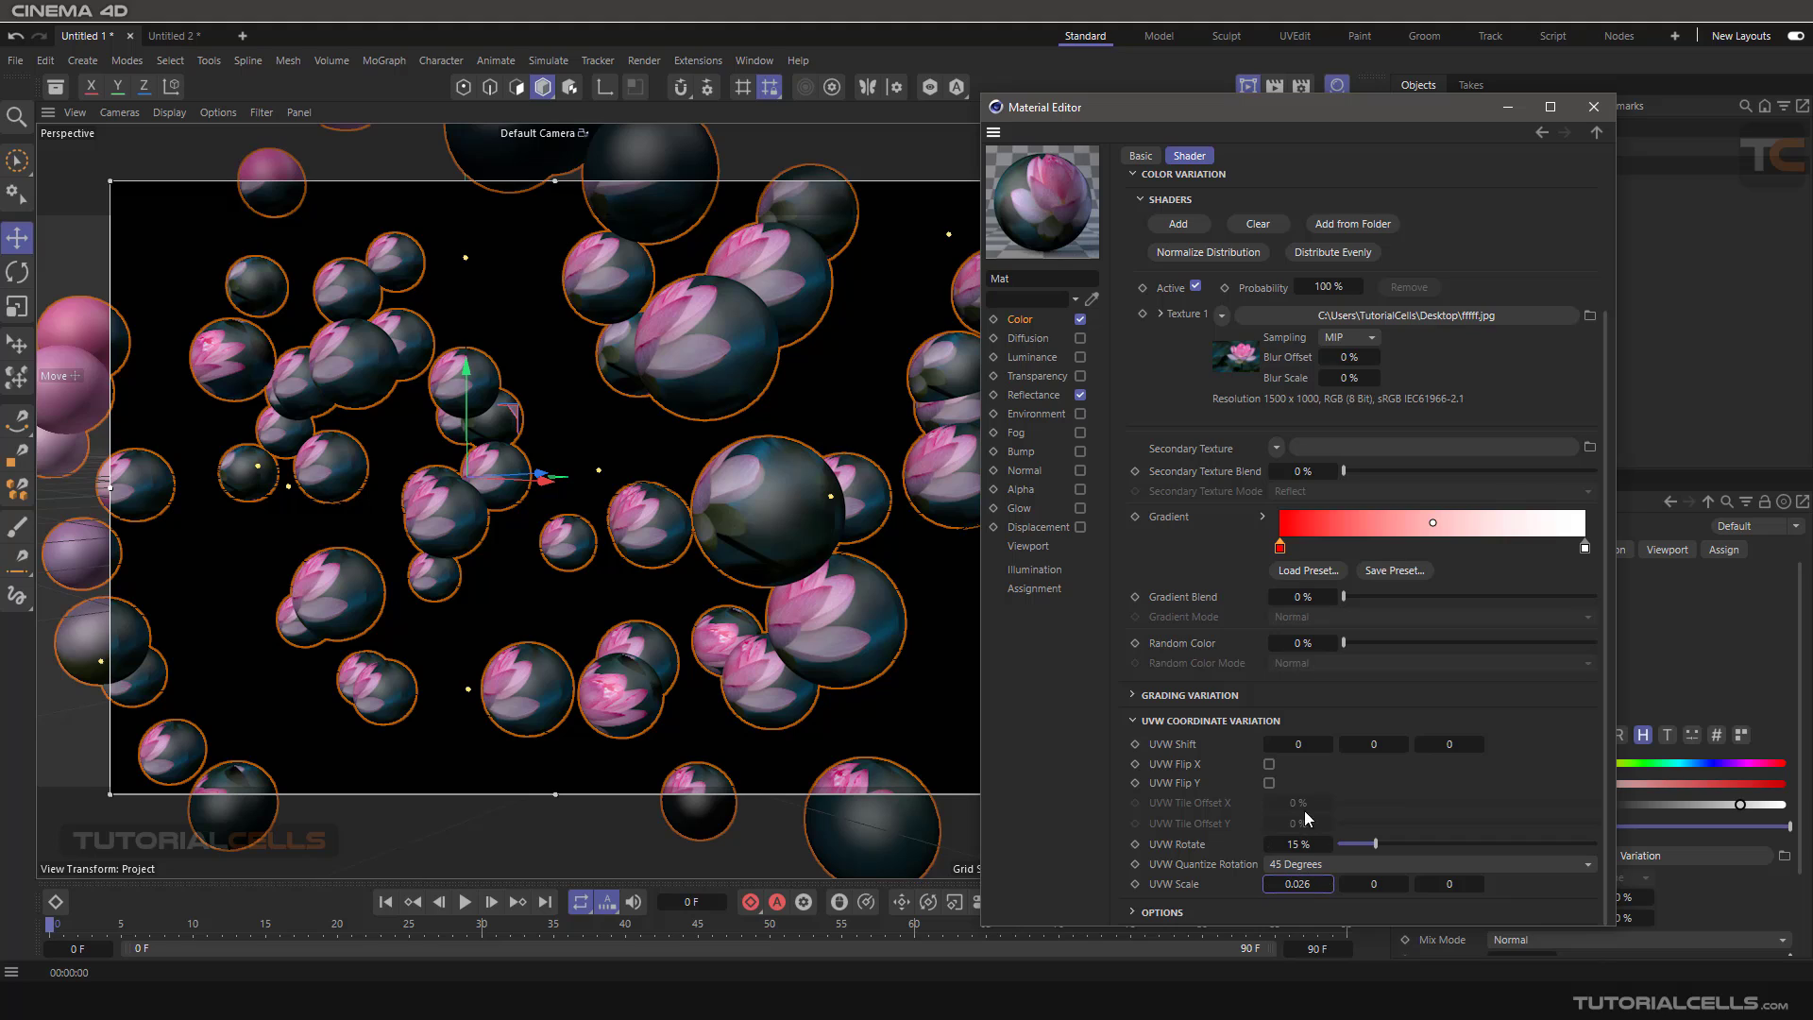
click(1328, 745)
click(1269, 783)
click(1269, 765)
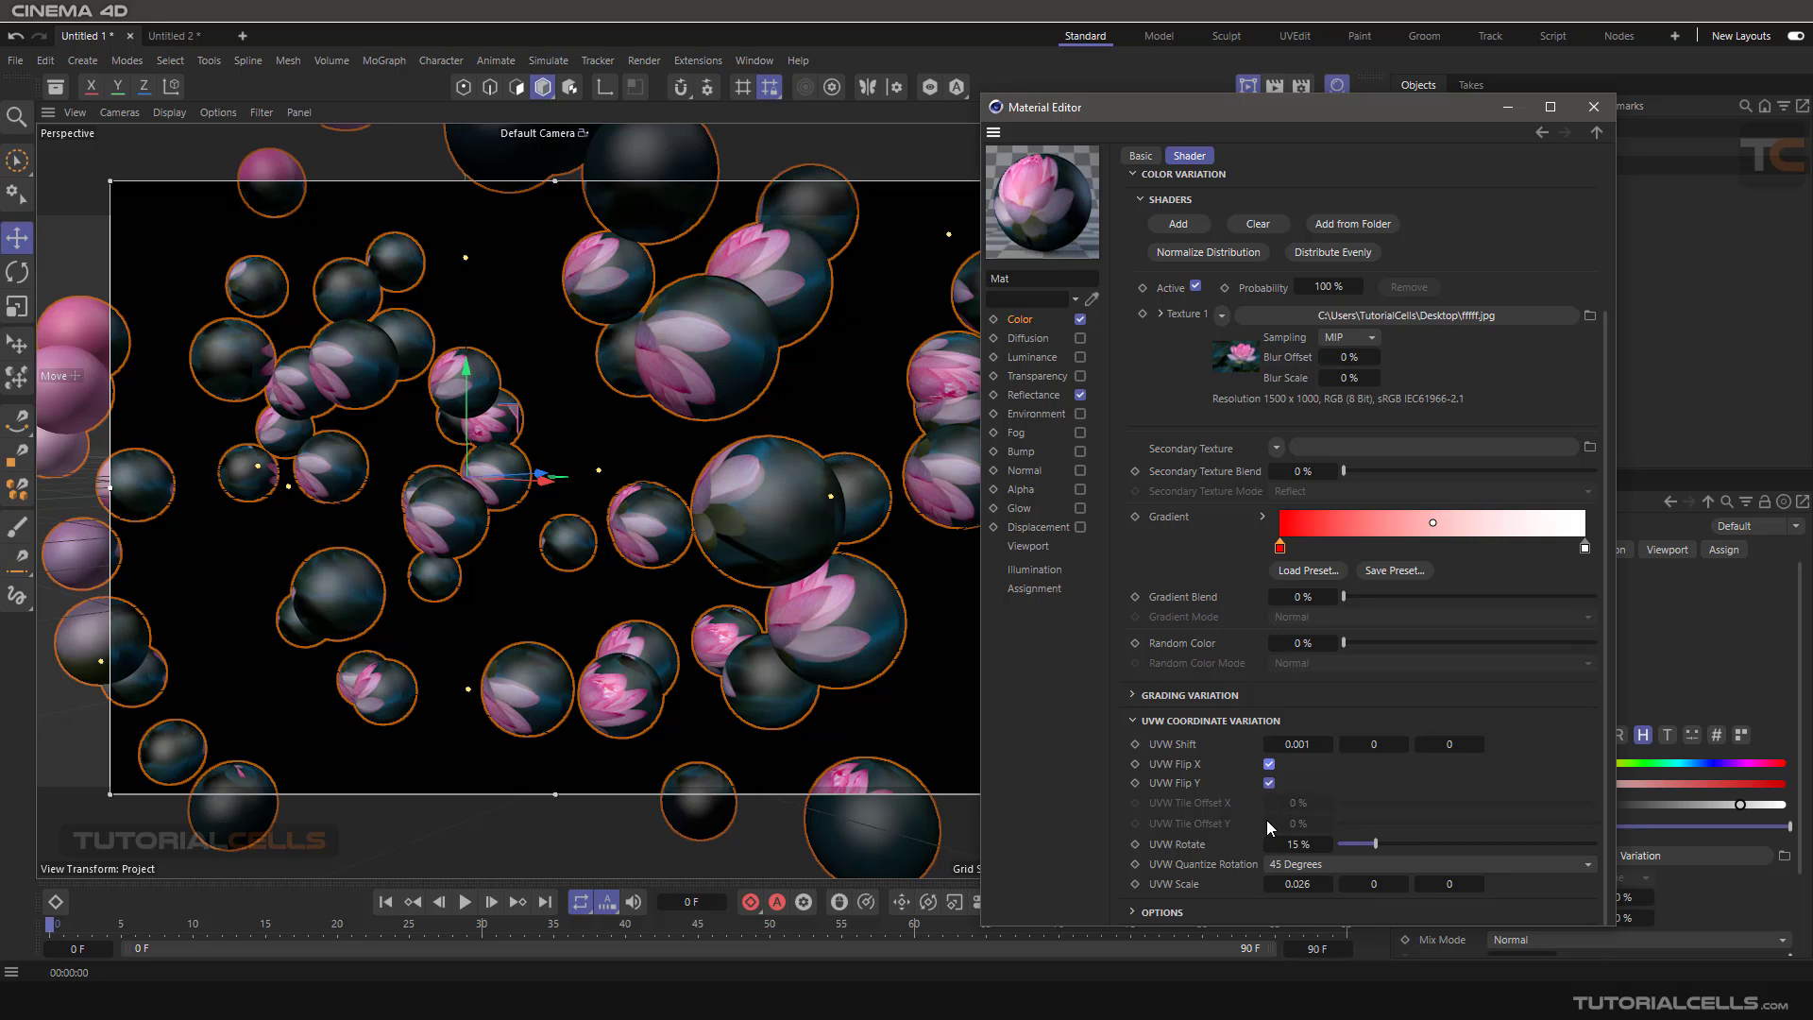
Select the Cloner's material tag and set its Tiles U and Tiles V to 3
drag(1339, 111, 1050, 76)
click(1529, 146)
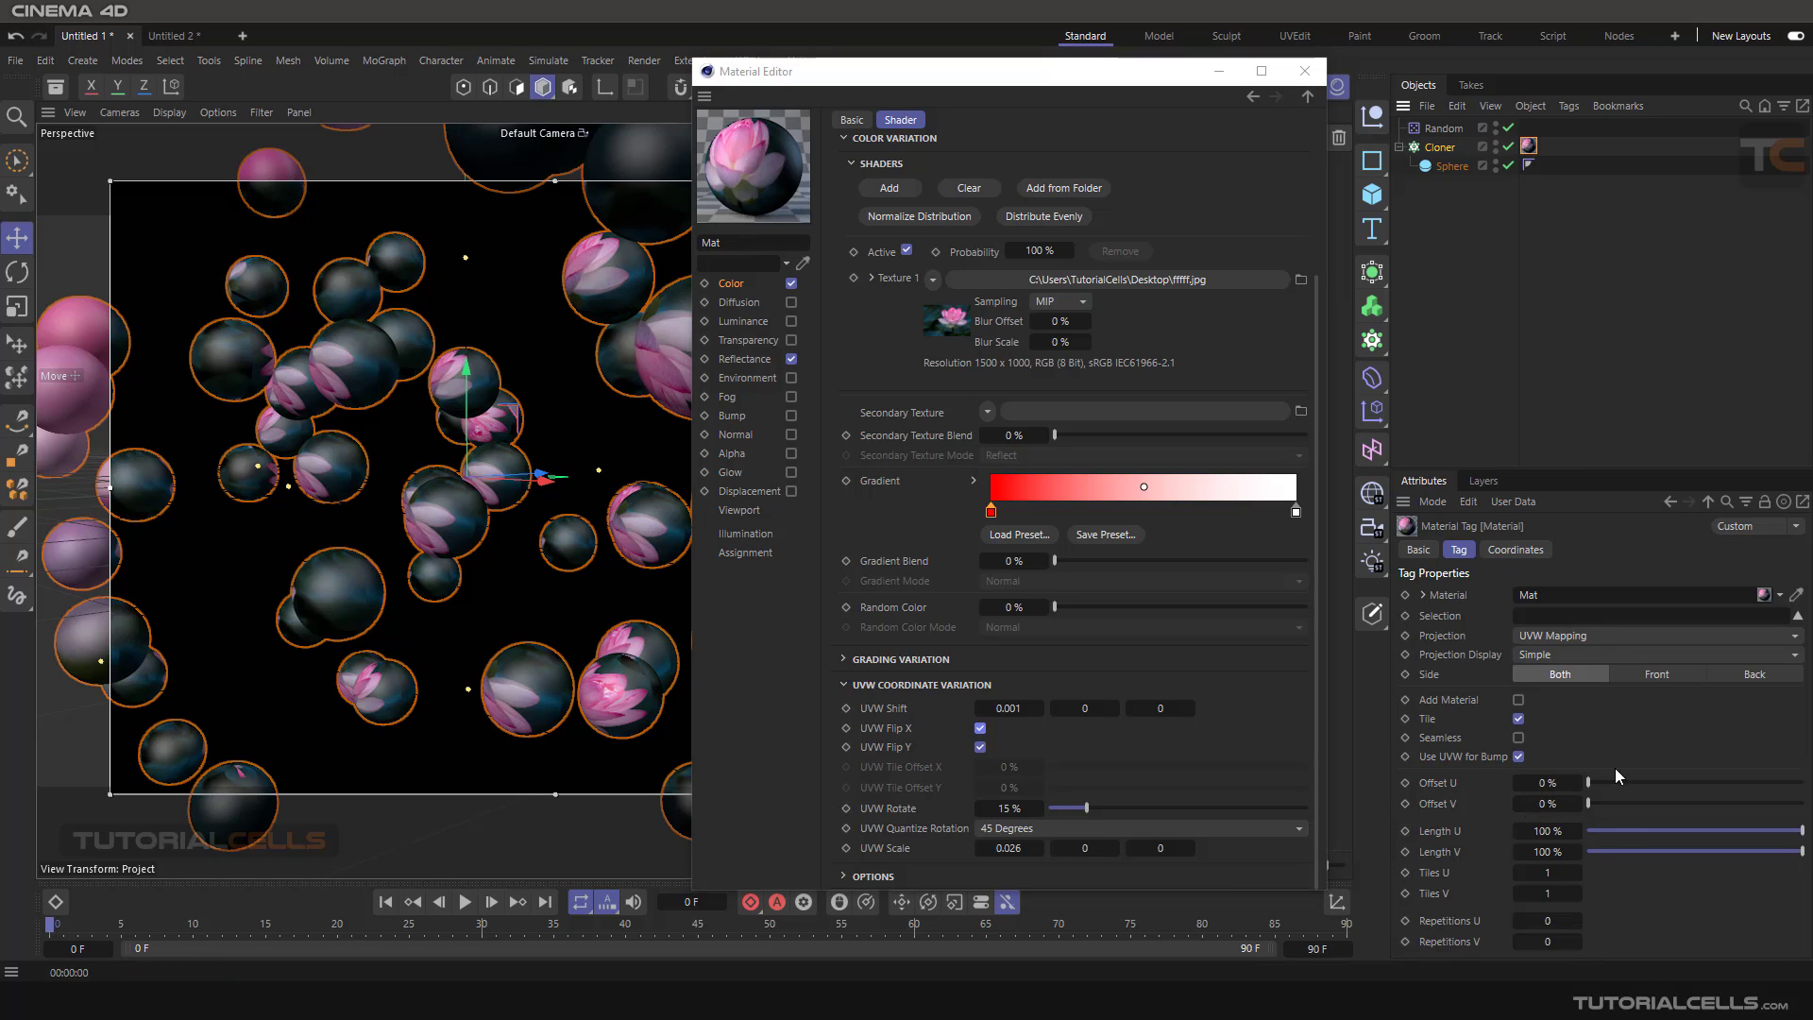
click(1576, 872)
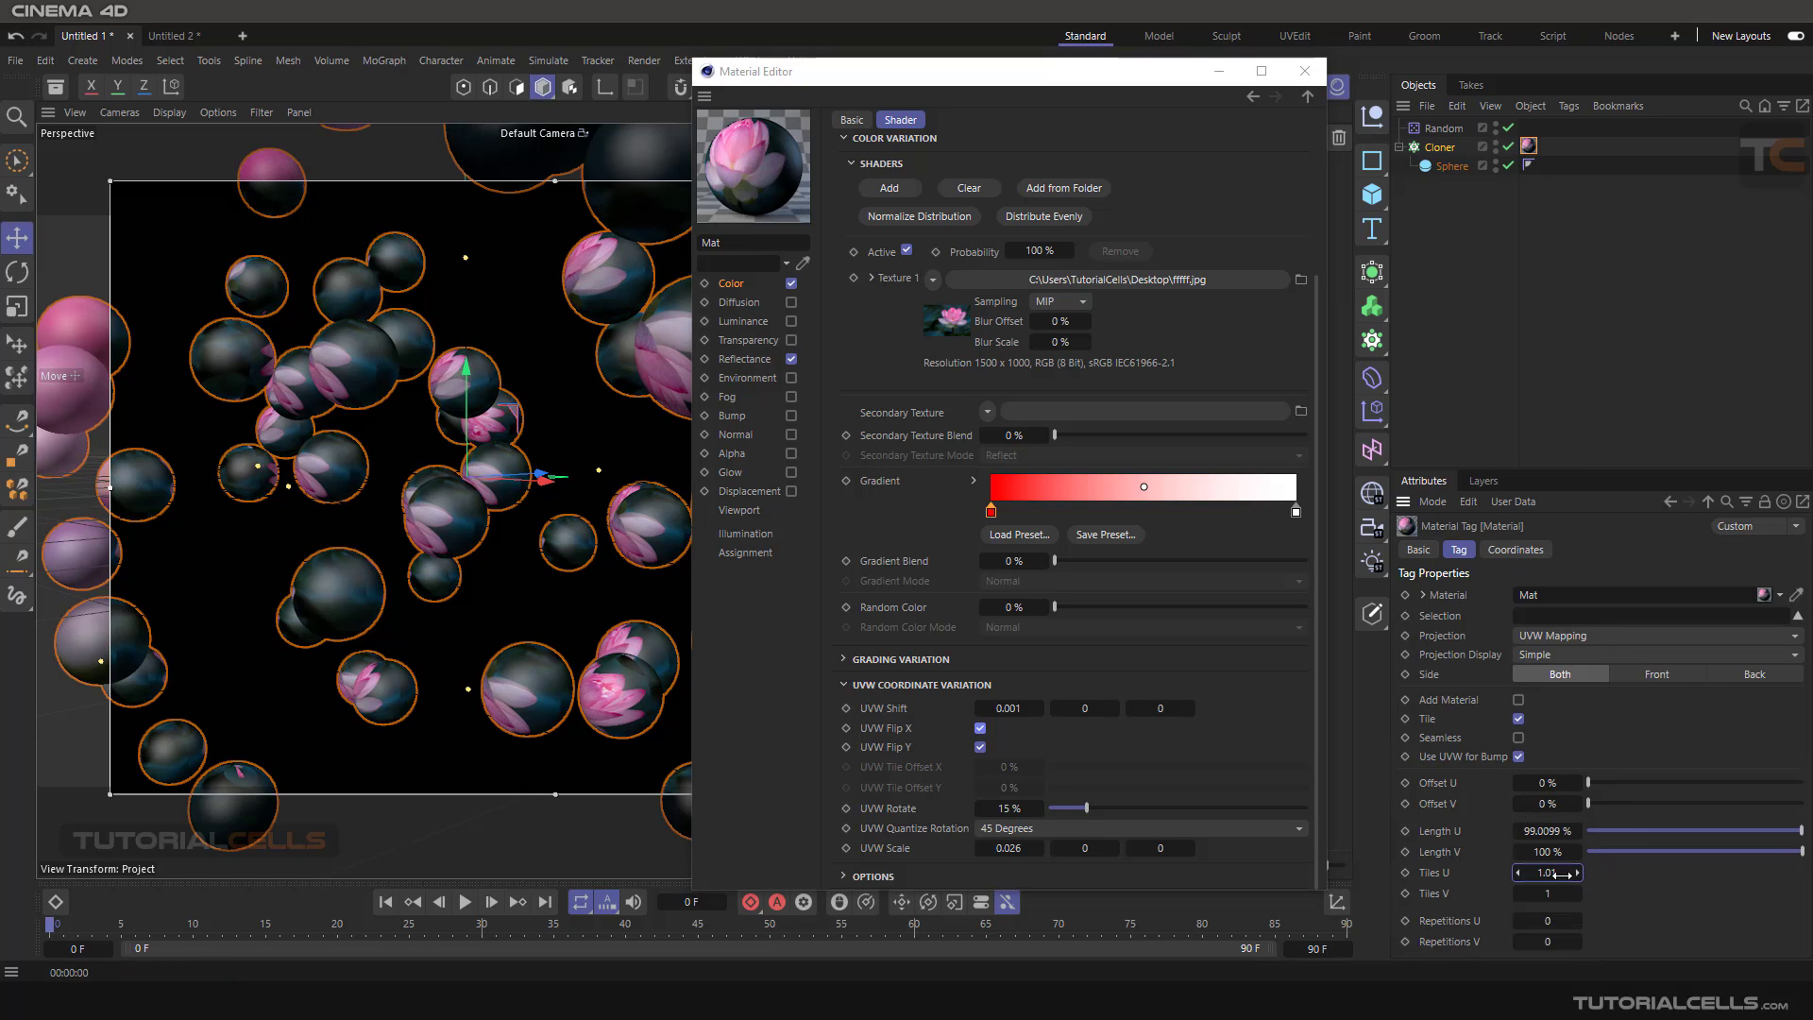
double_click(1564, 873)
text(3)
double_click(1550, 893)
text(3)
key(Return)
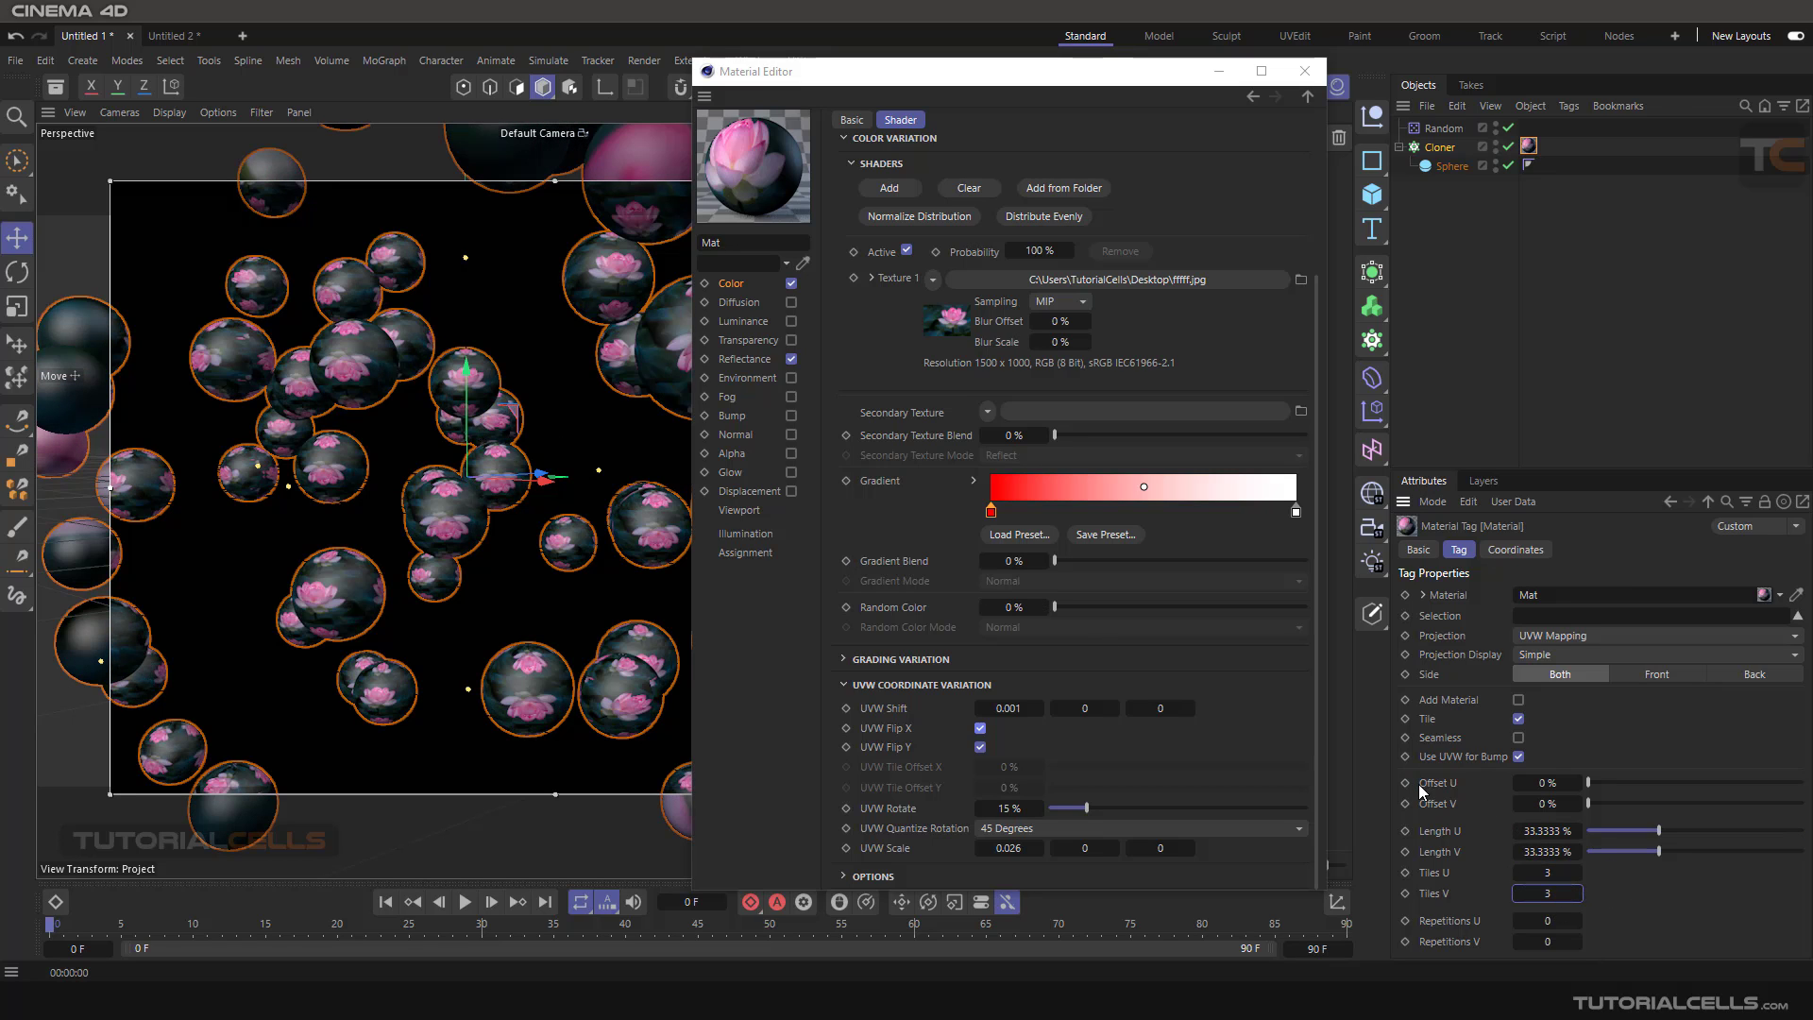
Set the first UVW Shift value to 2 in the Variation shader's UVW Coordinate Variation settings
drag(1058, 82, 1211, 77)
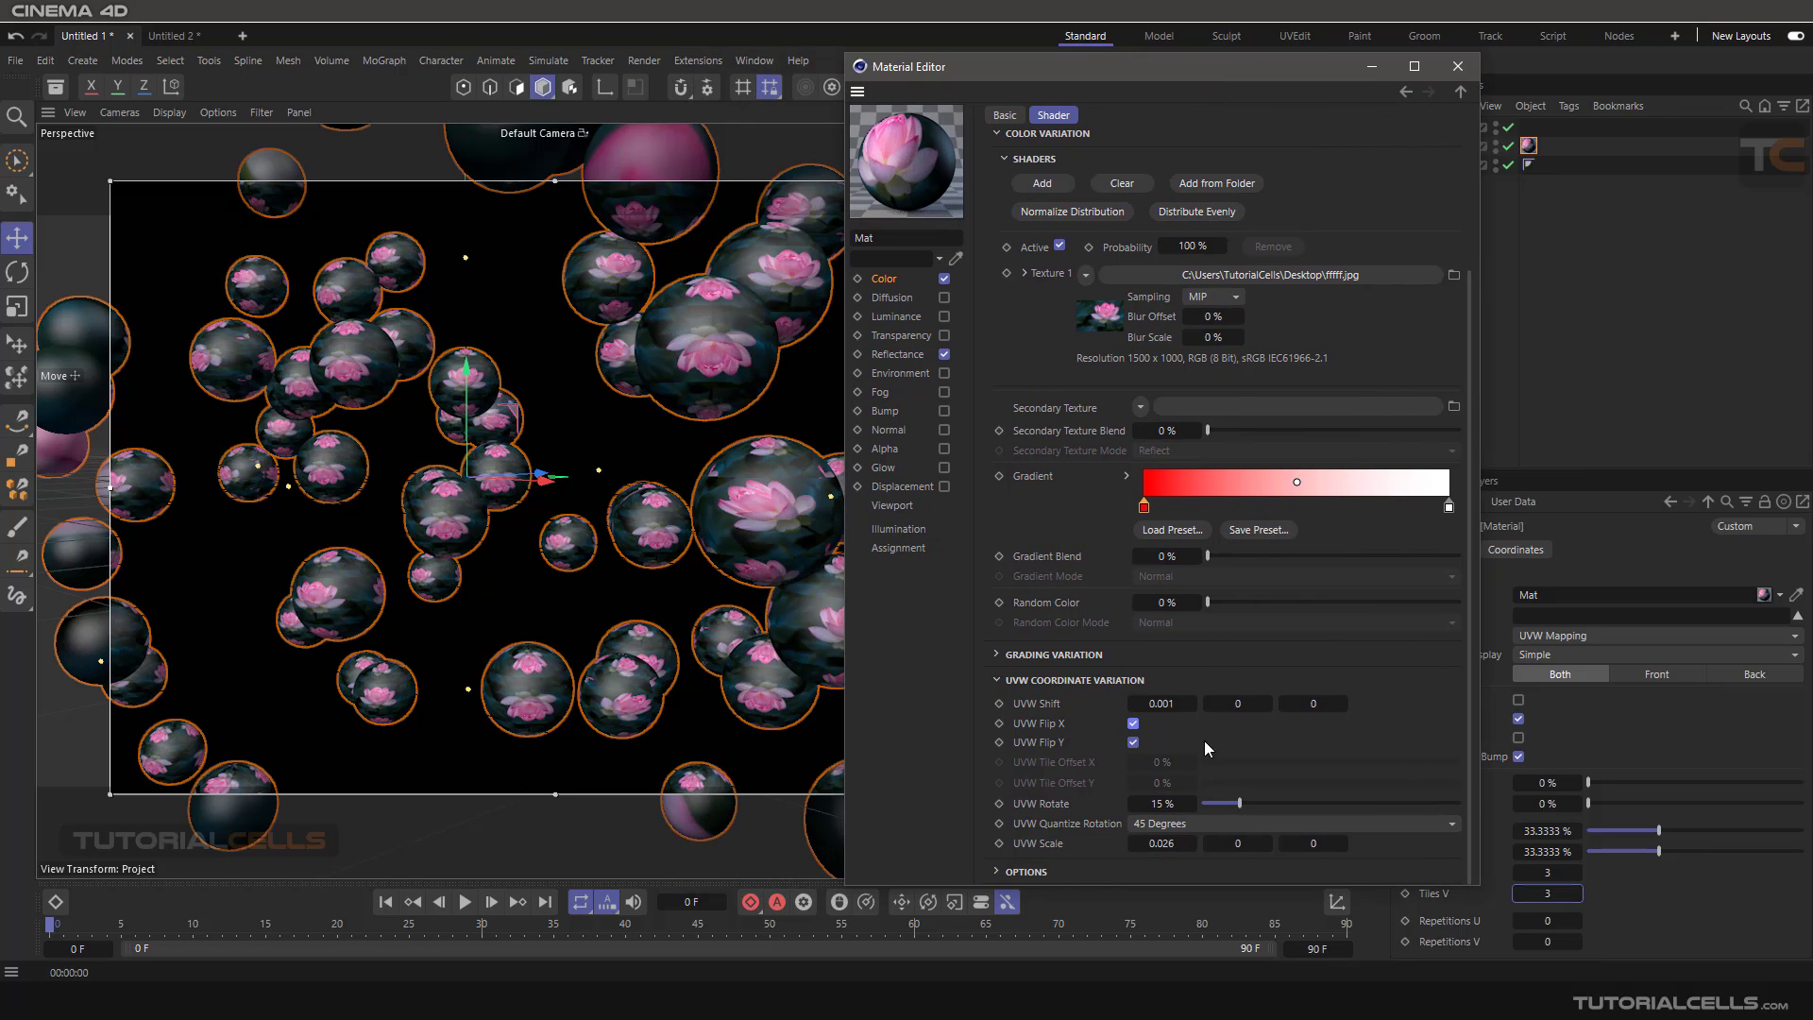
click(1169, 705)
text(2)
key(Return)
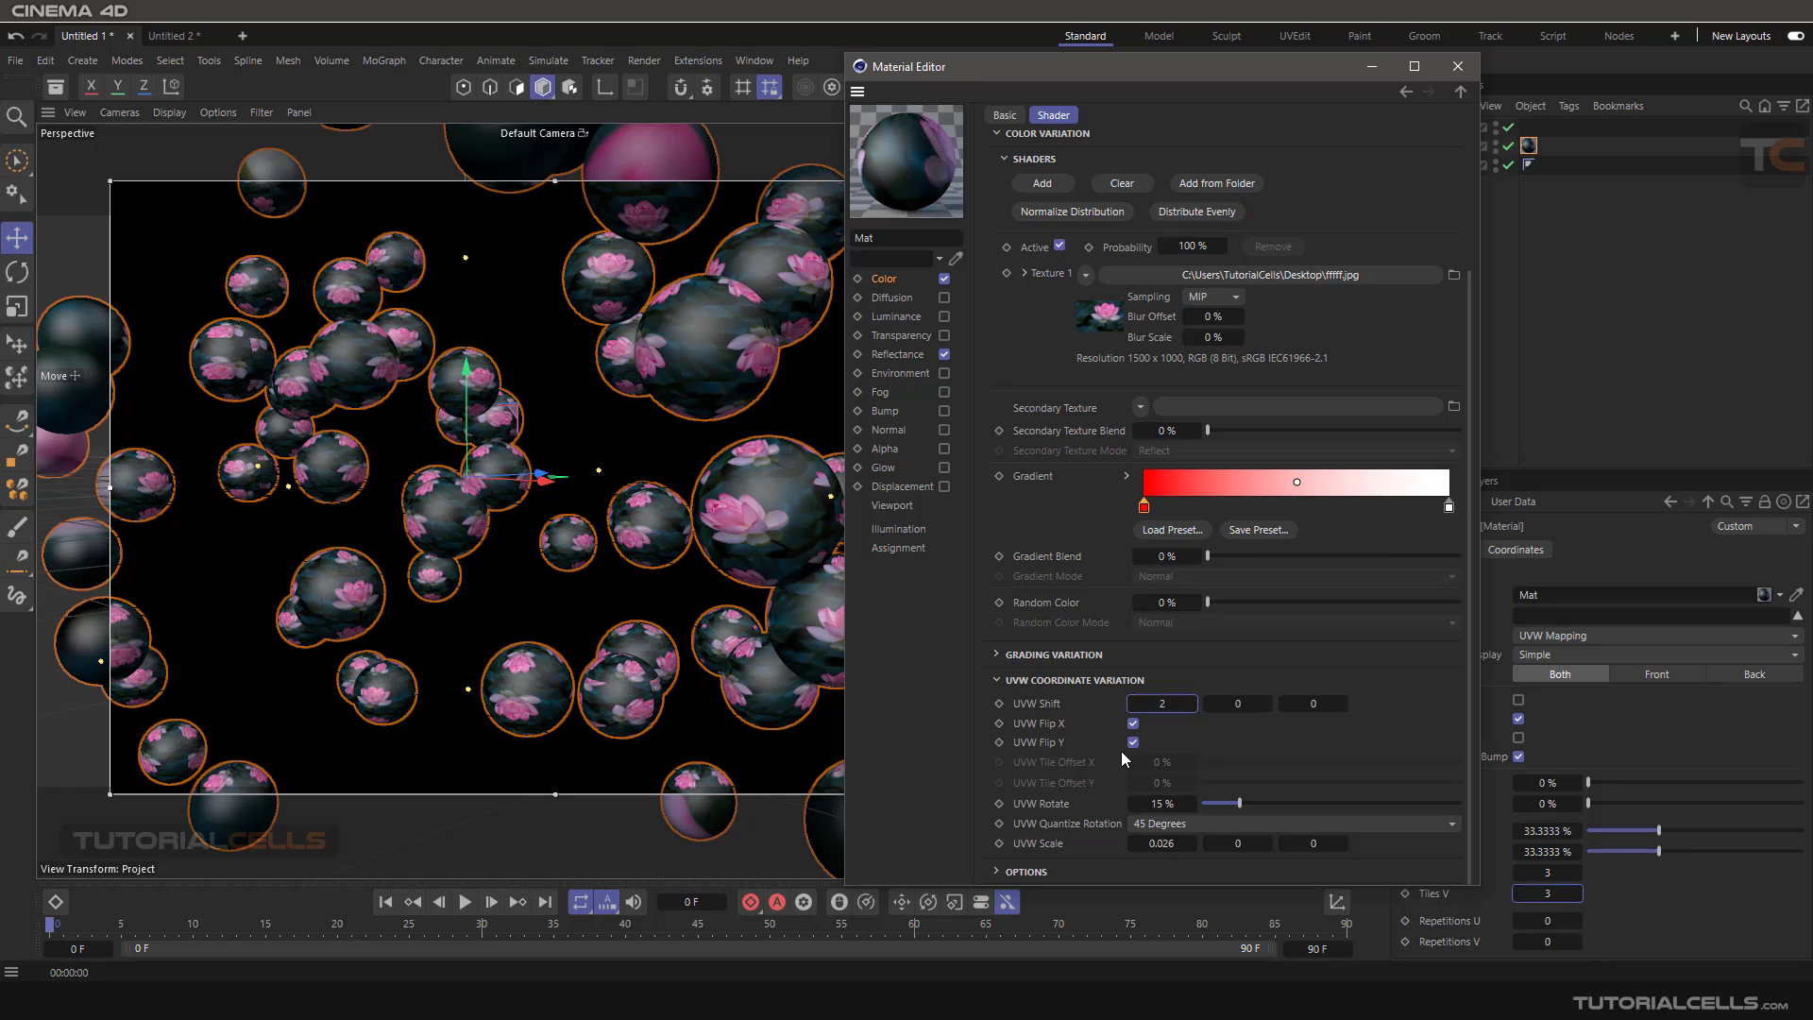
Add a second texture slot to the Color Variation shaders and set the Gradient Blend to 41%, keeping the Gradient Mode at Normal
scroll(1102, 744, up, 3)
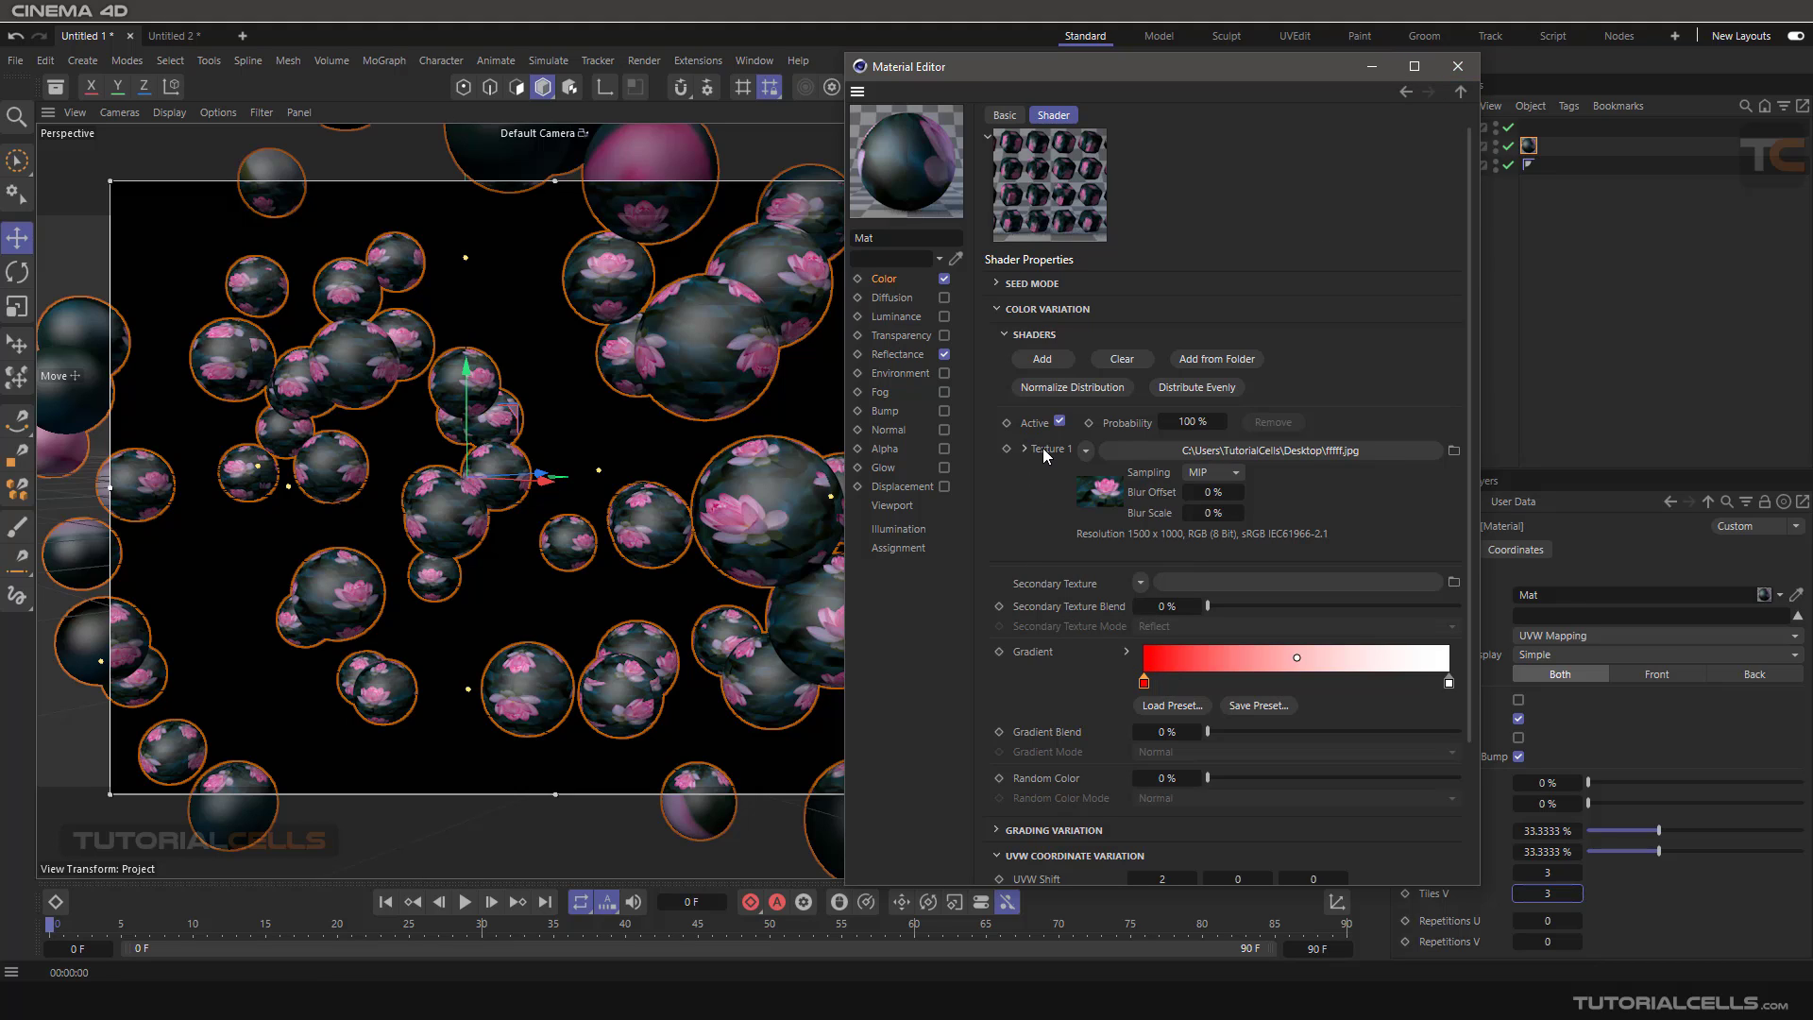
click(1045, 367)
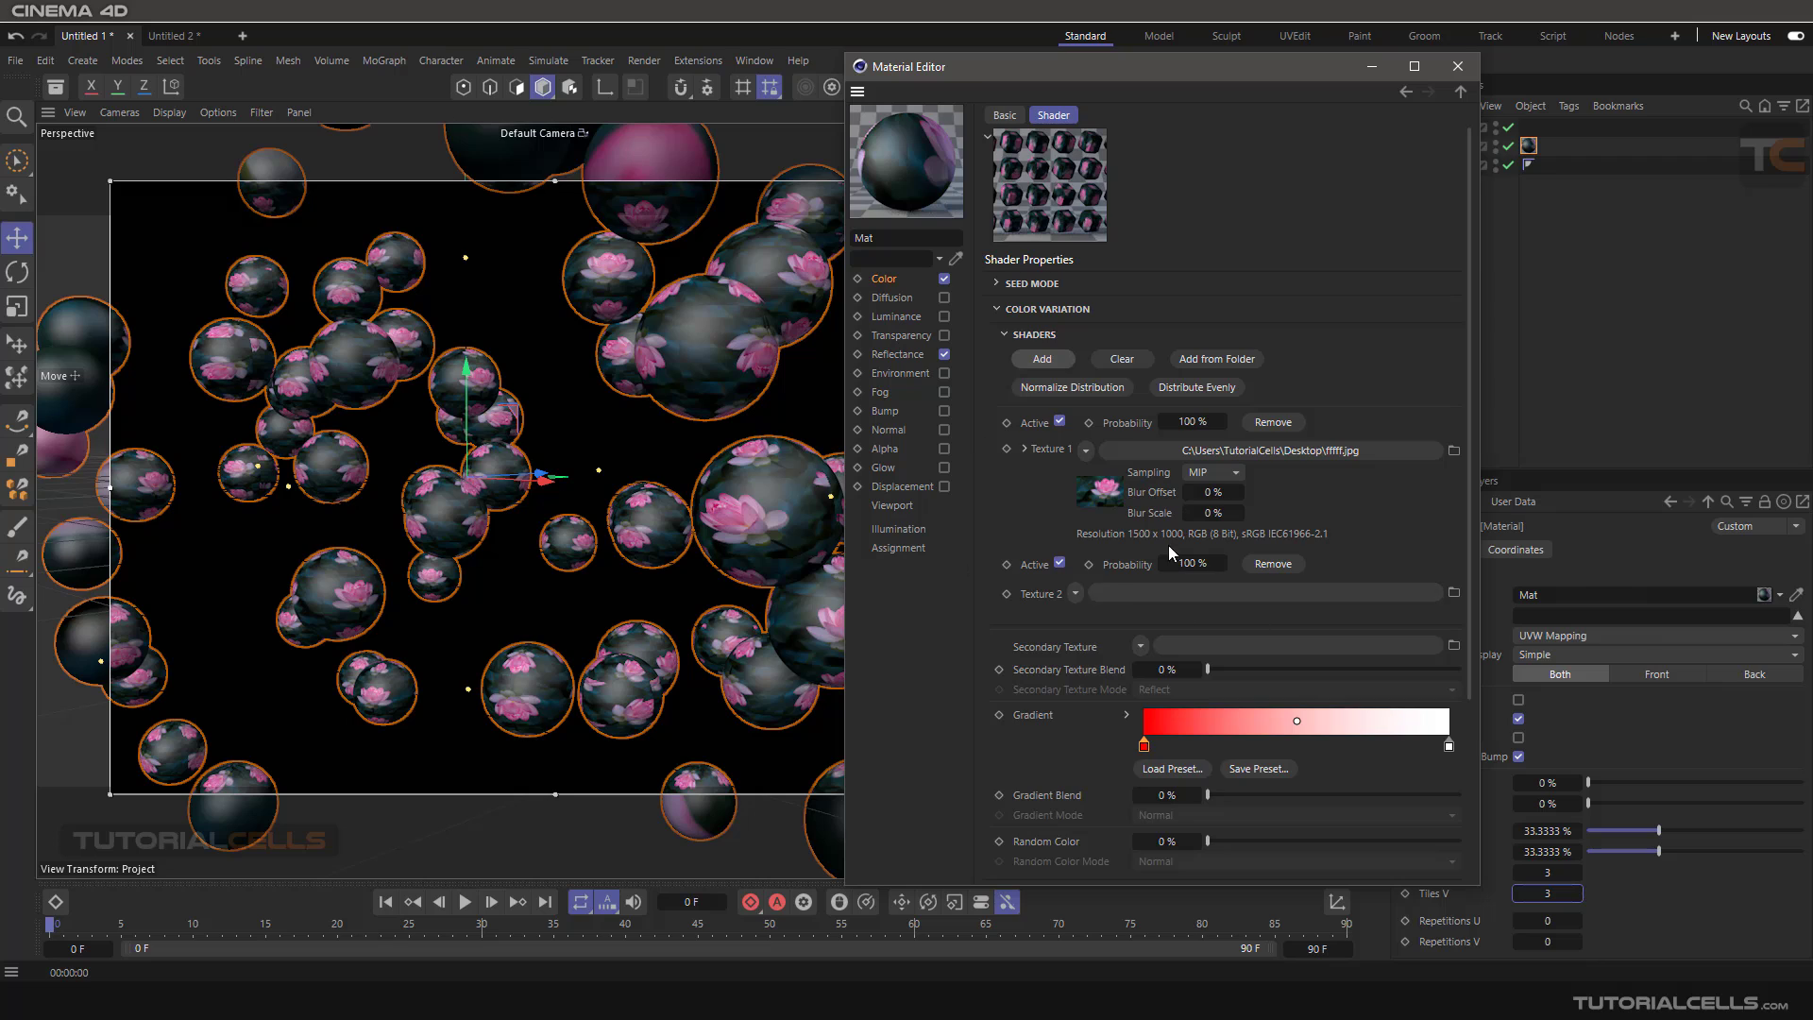
scroll(1103, 715, down, 5)
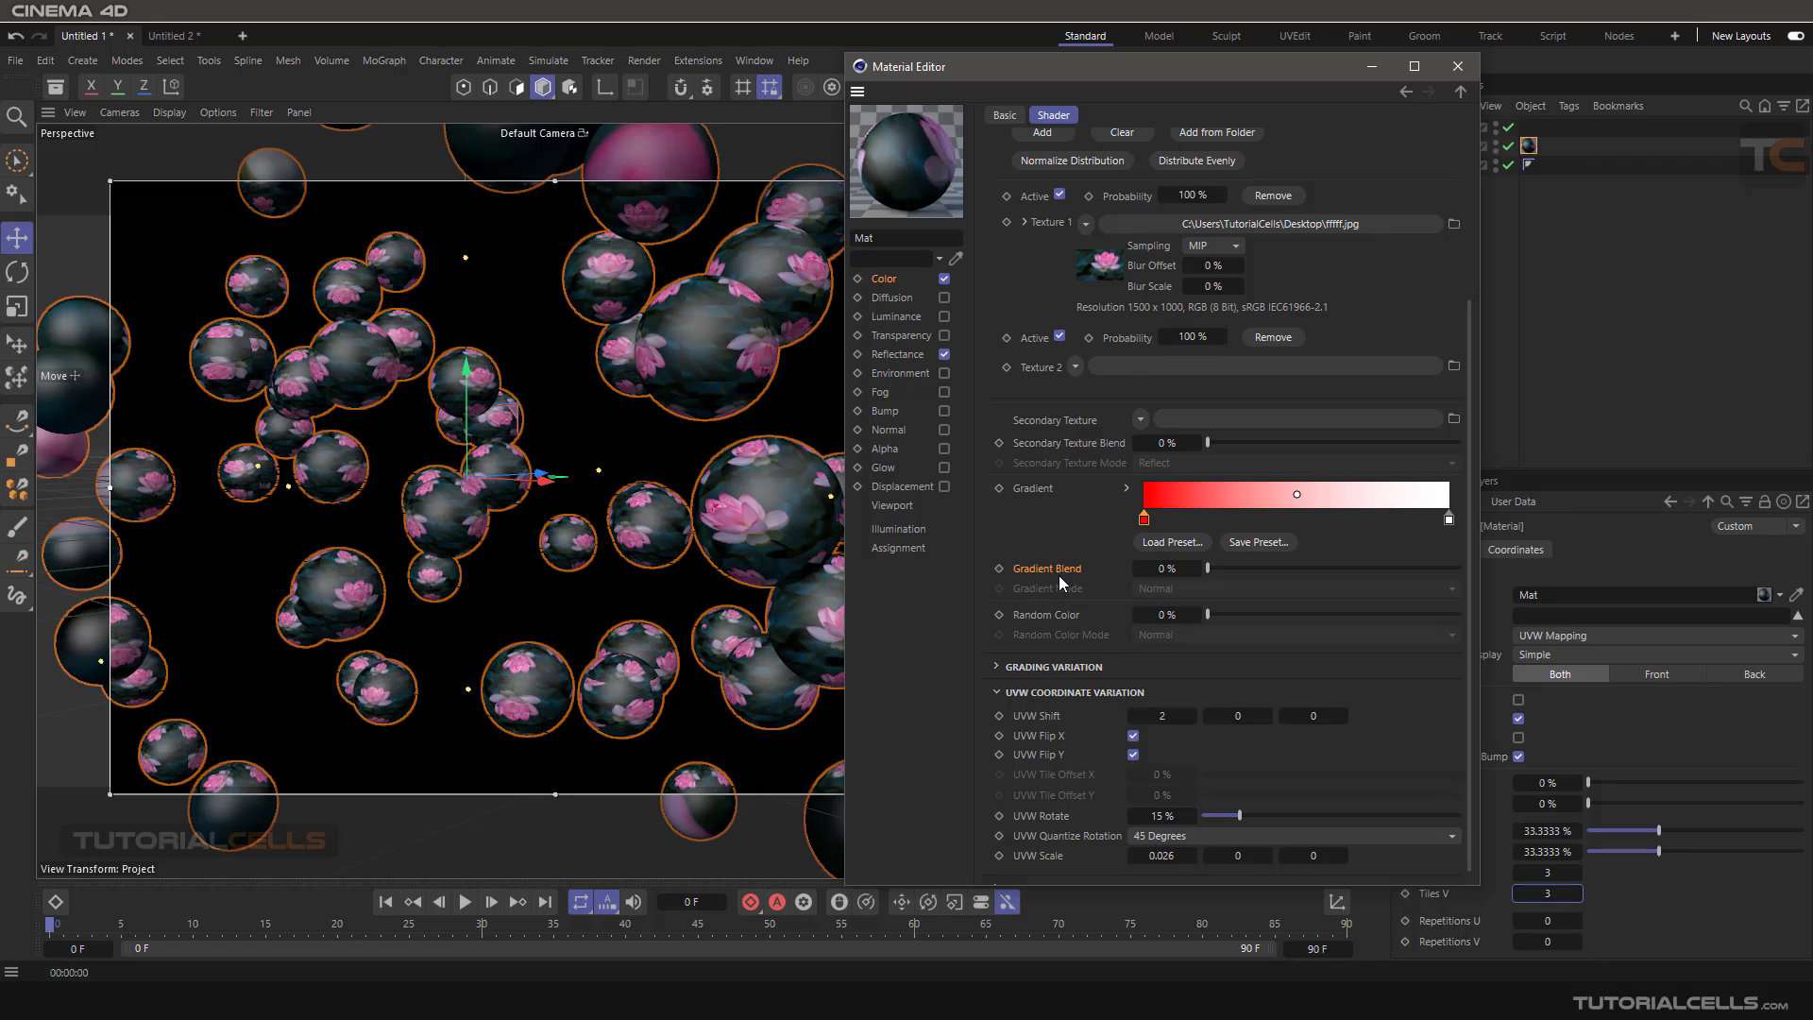
drag(1208, 568, 1458, 583)
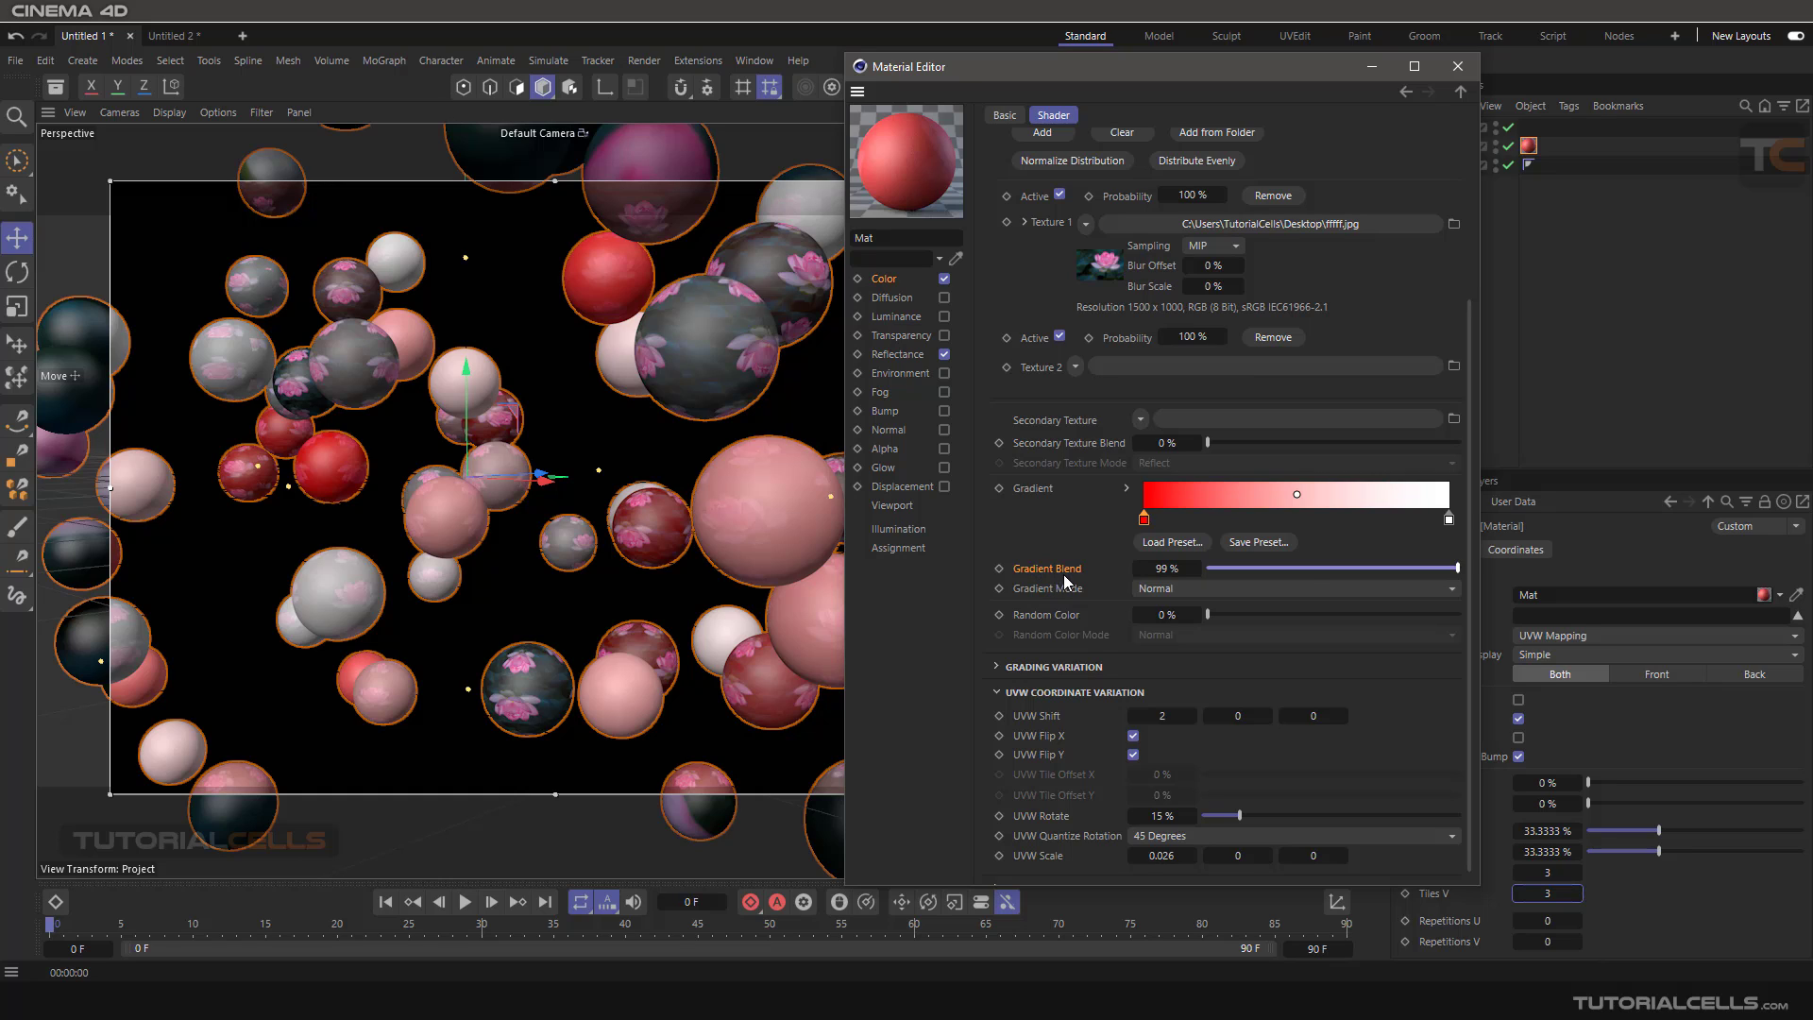
click(1310, 569)
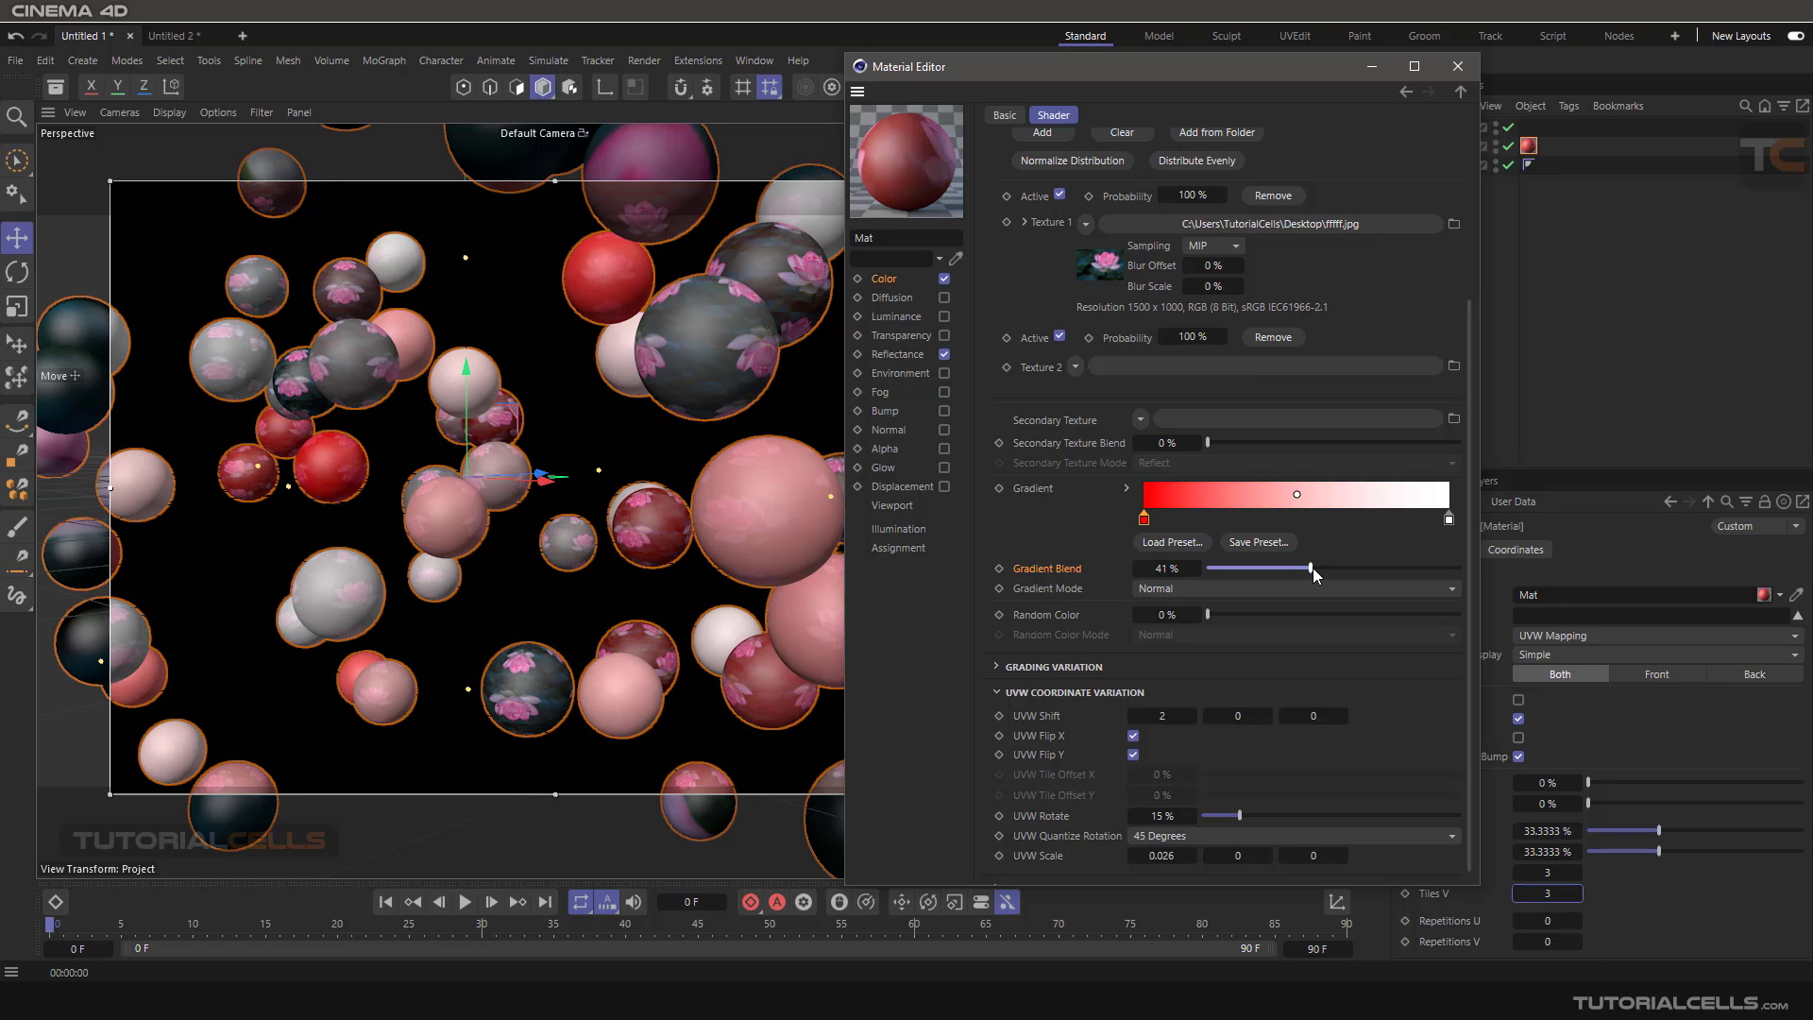
click(1266, 584)
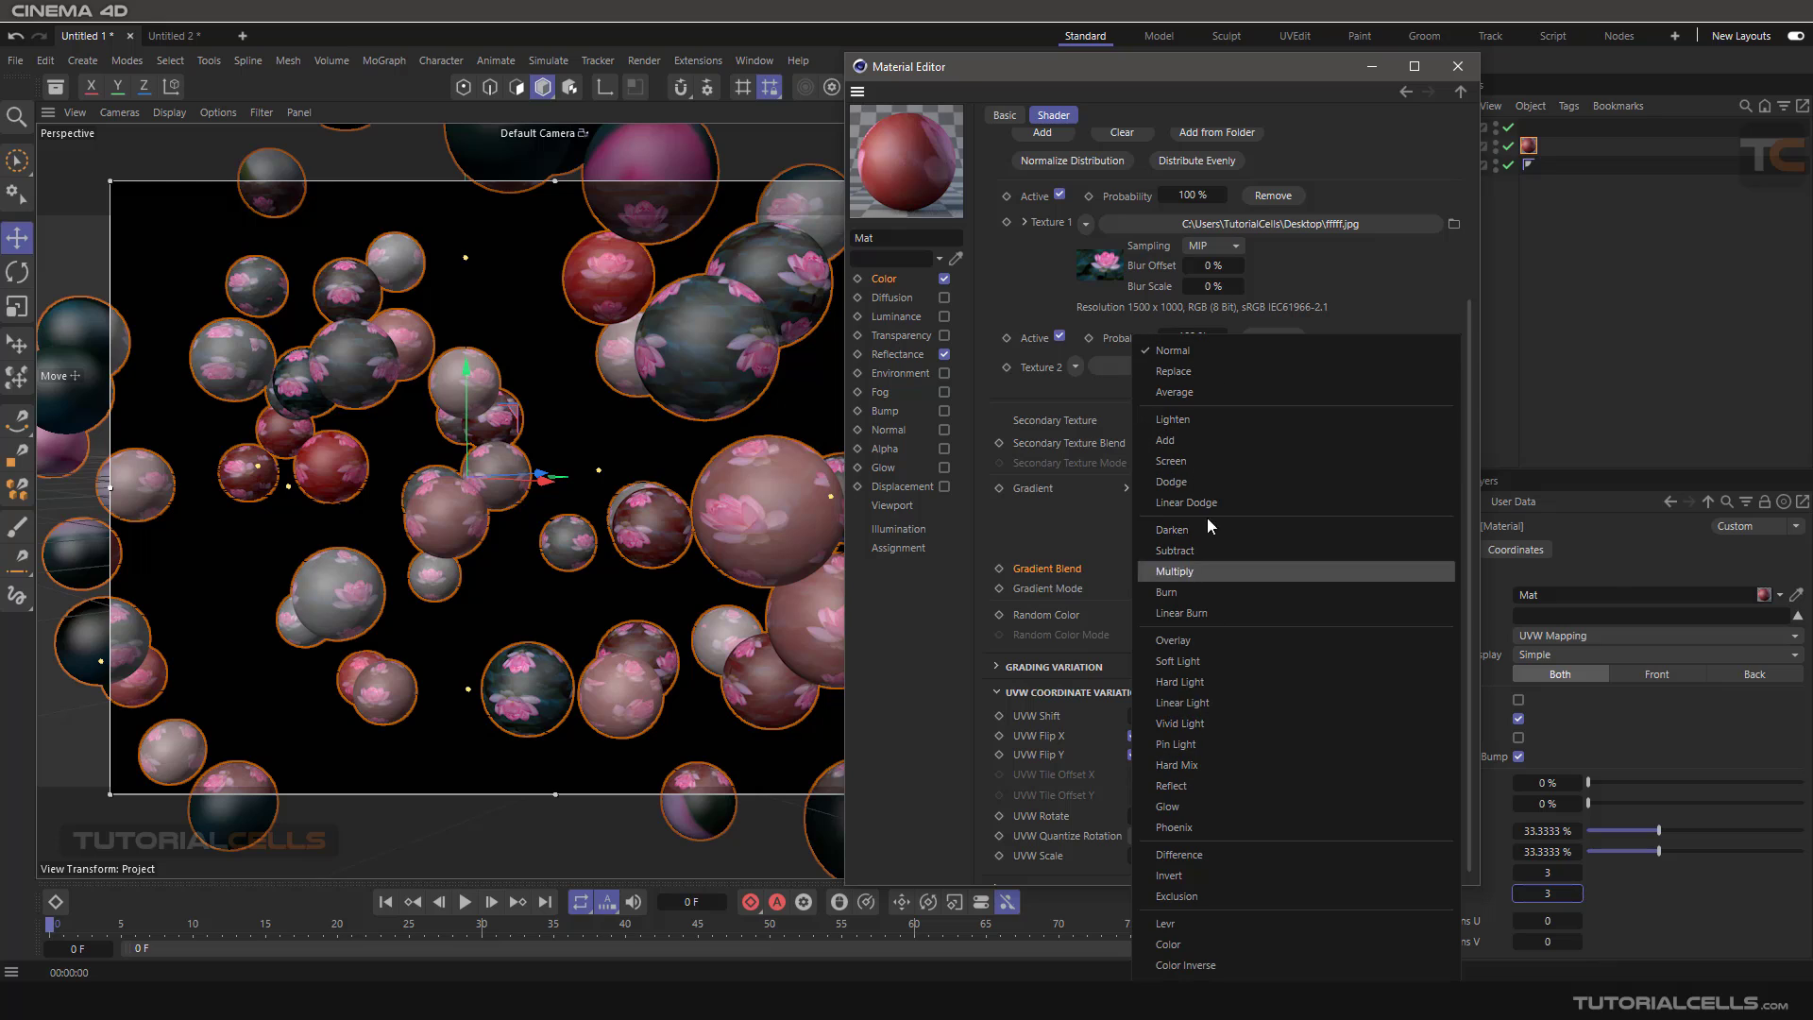
click(1053, 538)
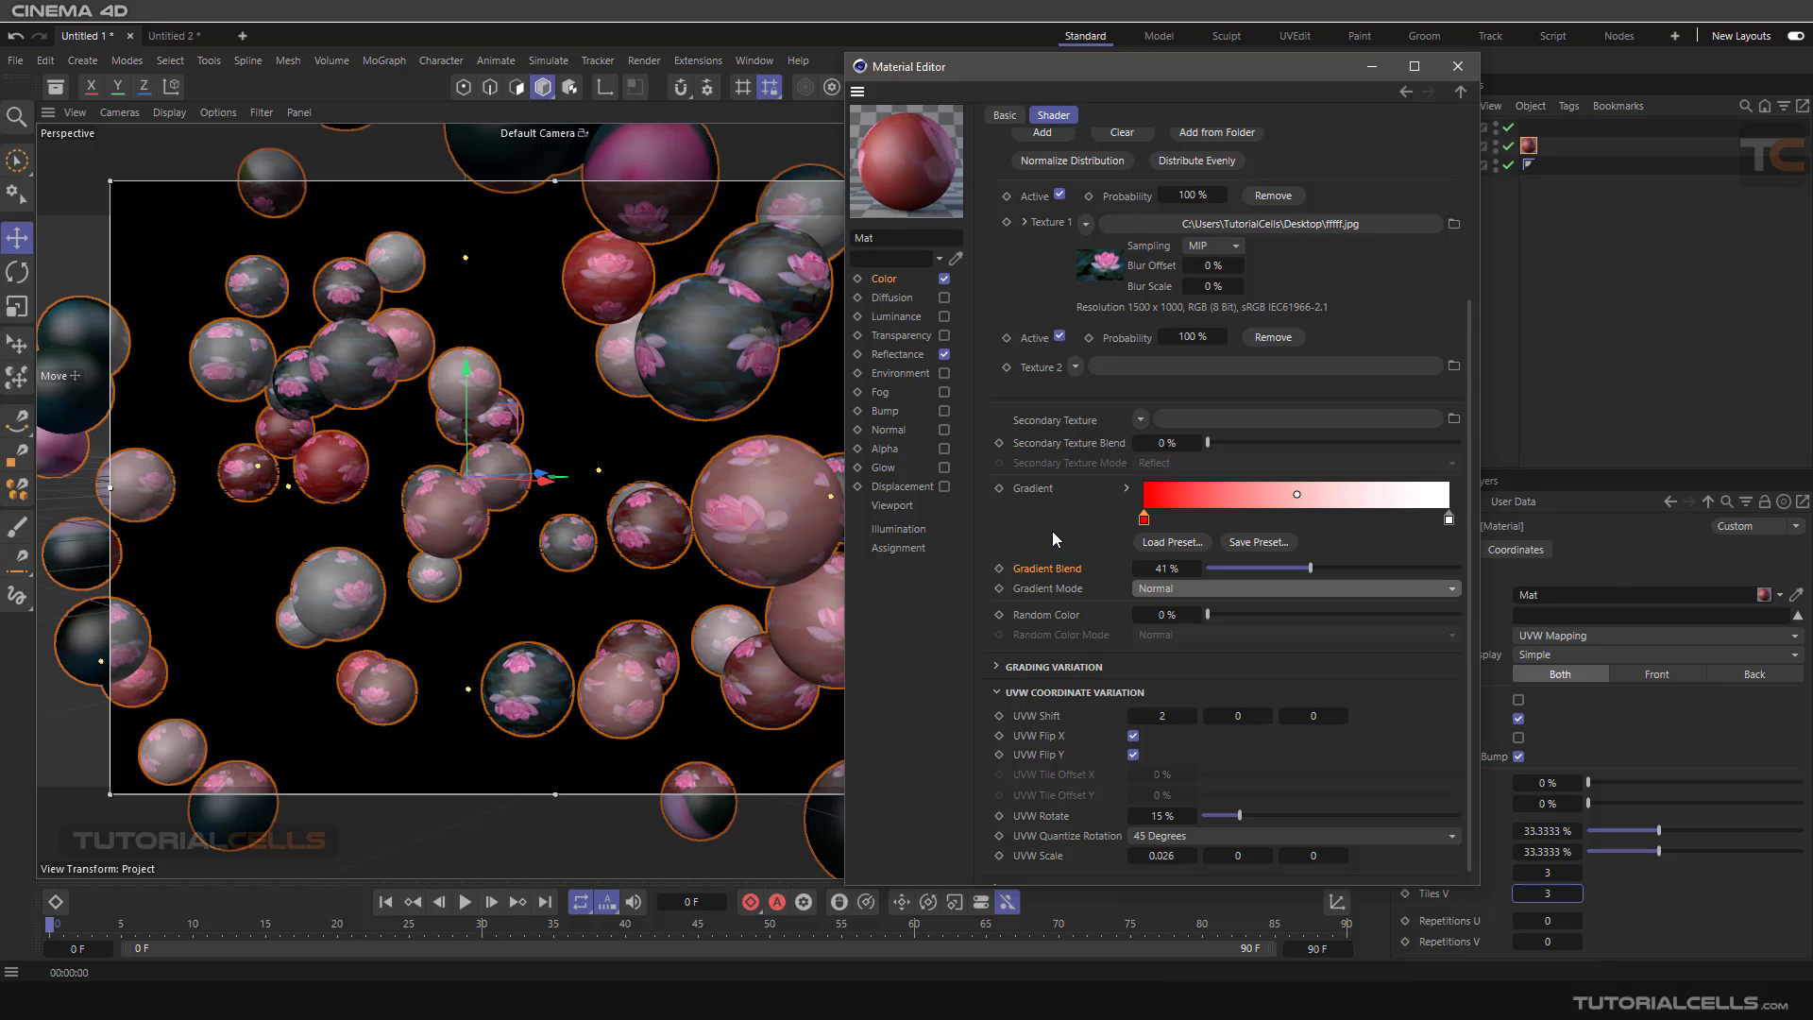
Collapse the UVW Coordinate Variation settings and remove the empty Texture 2 slot from the Color Variation shaders
click(996, 694)
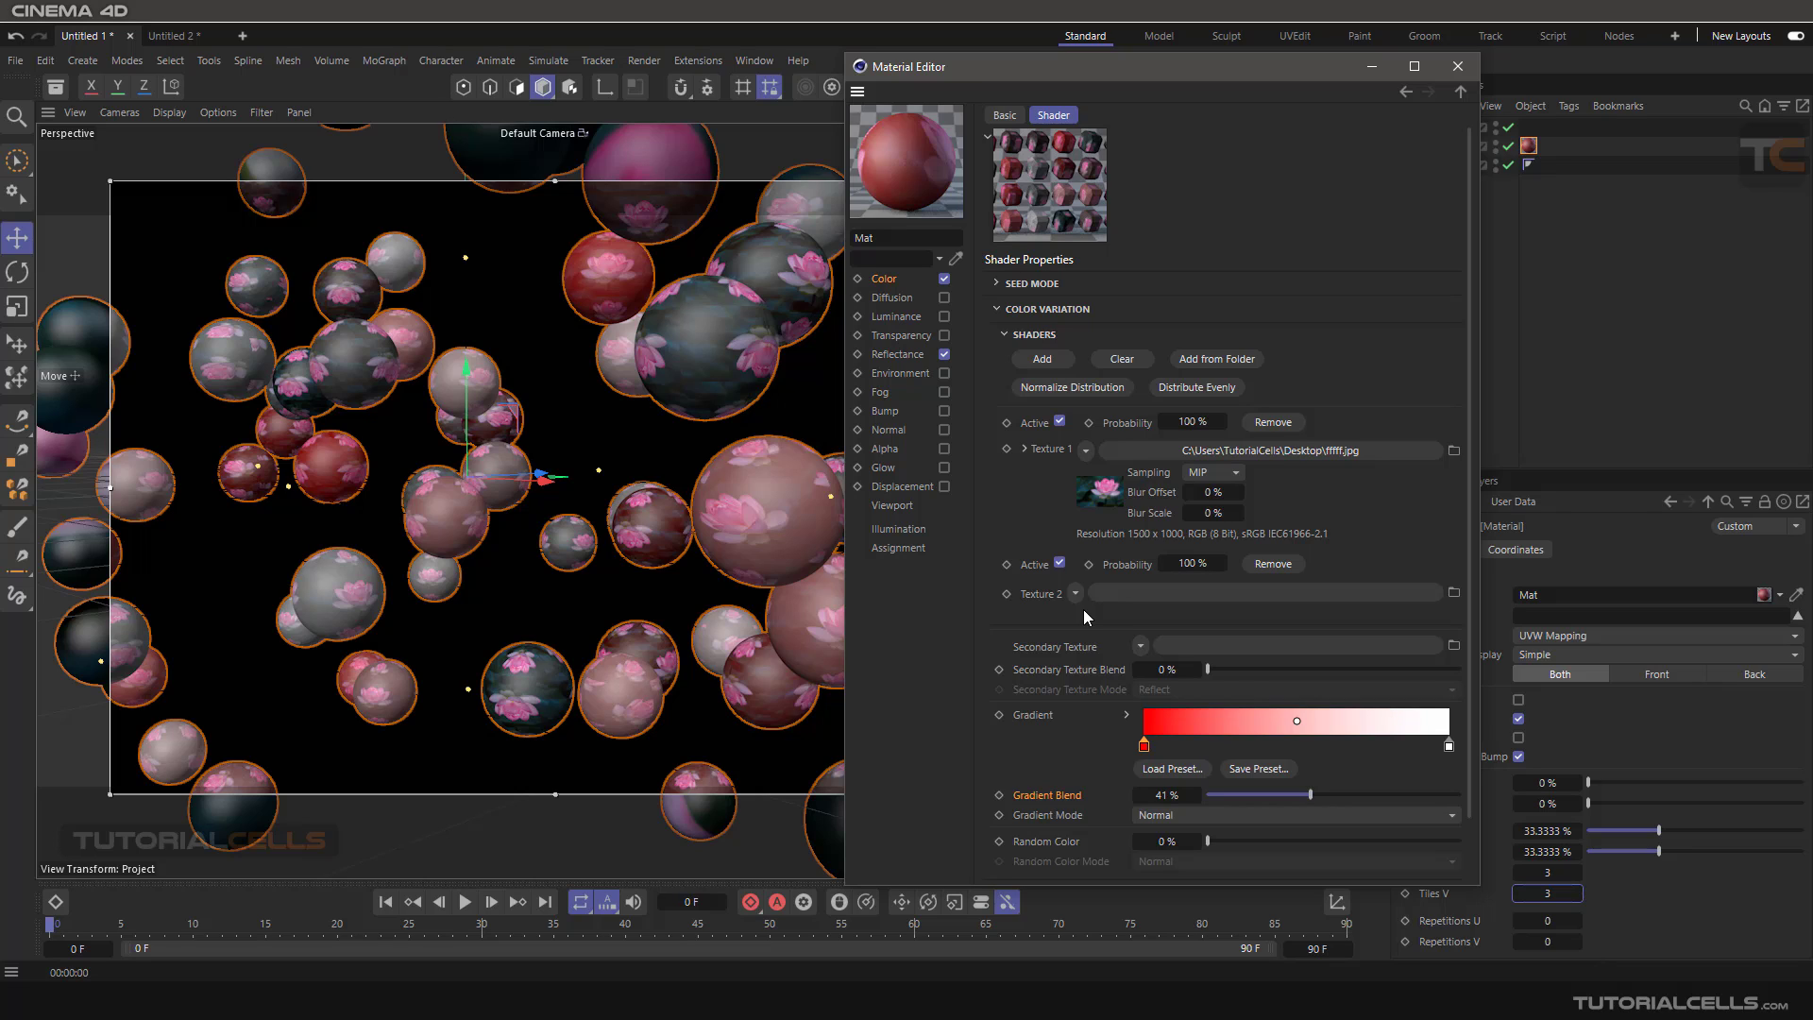
click(1277, 565)
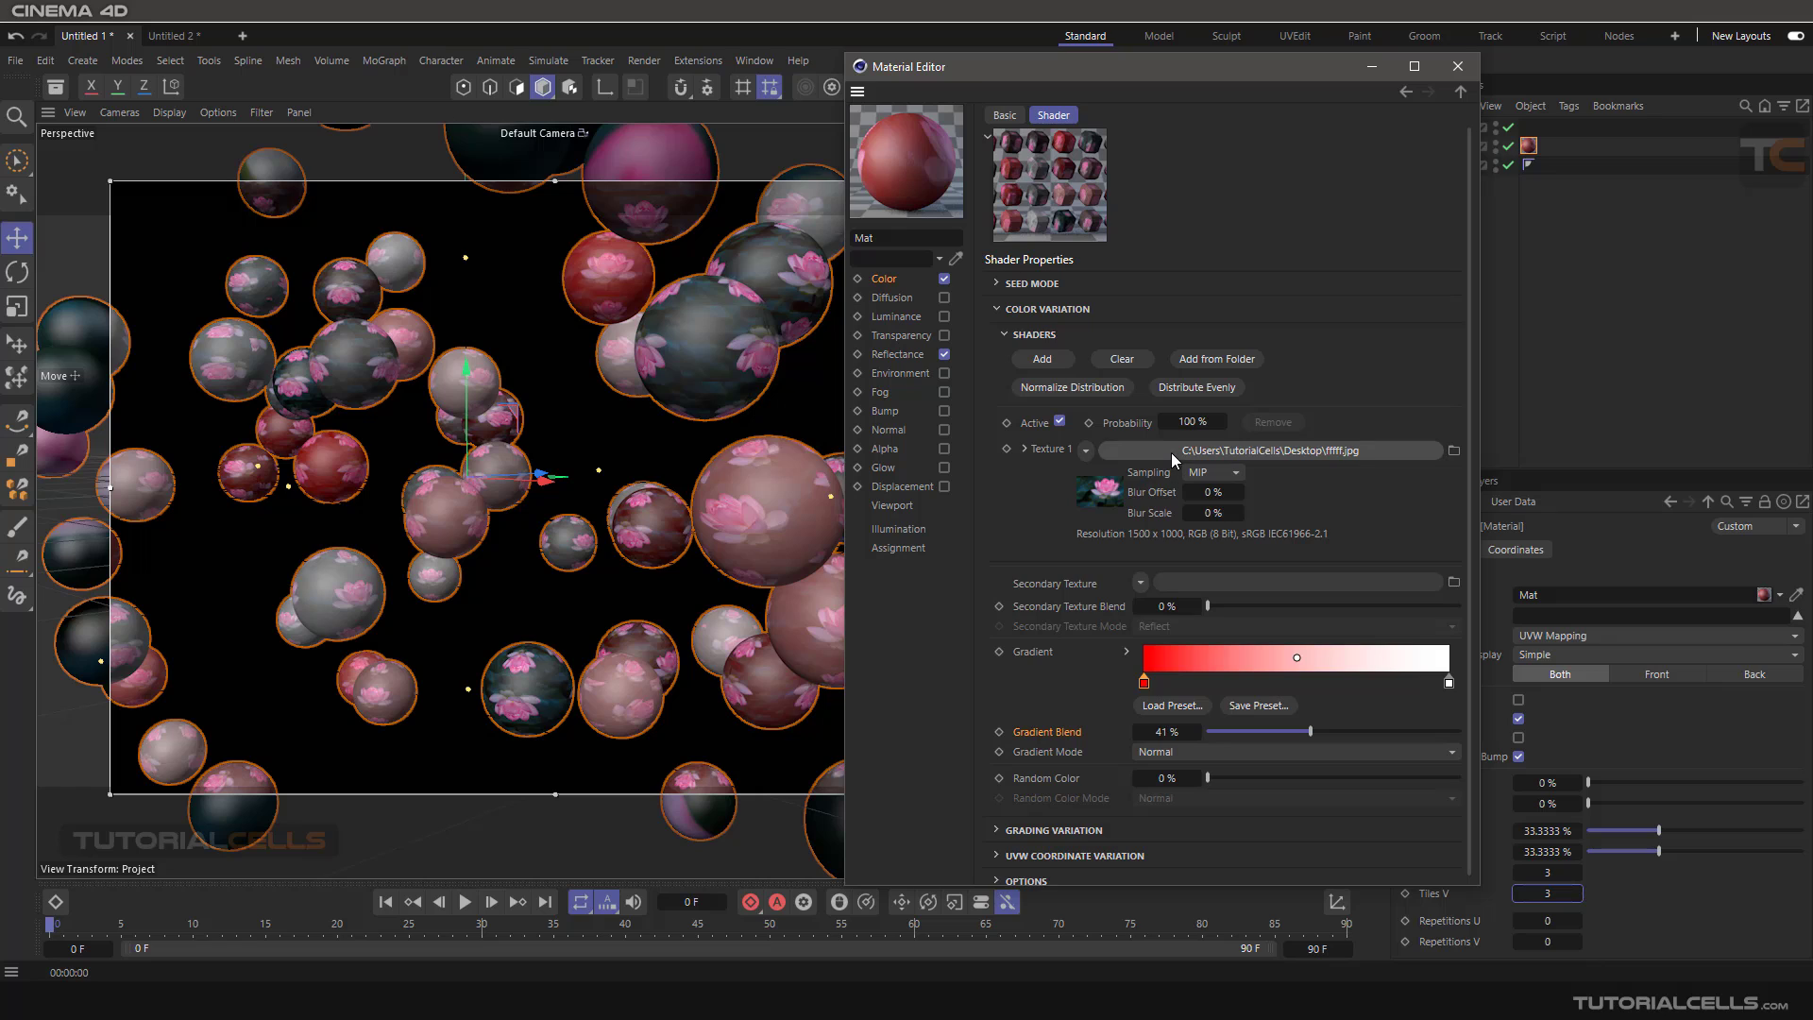
click(1086, 450)
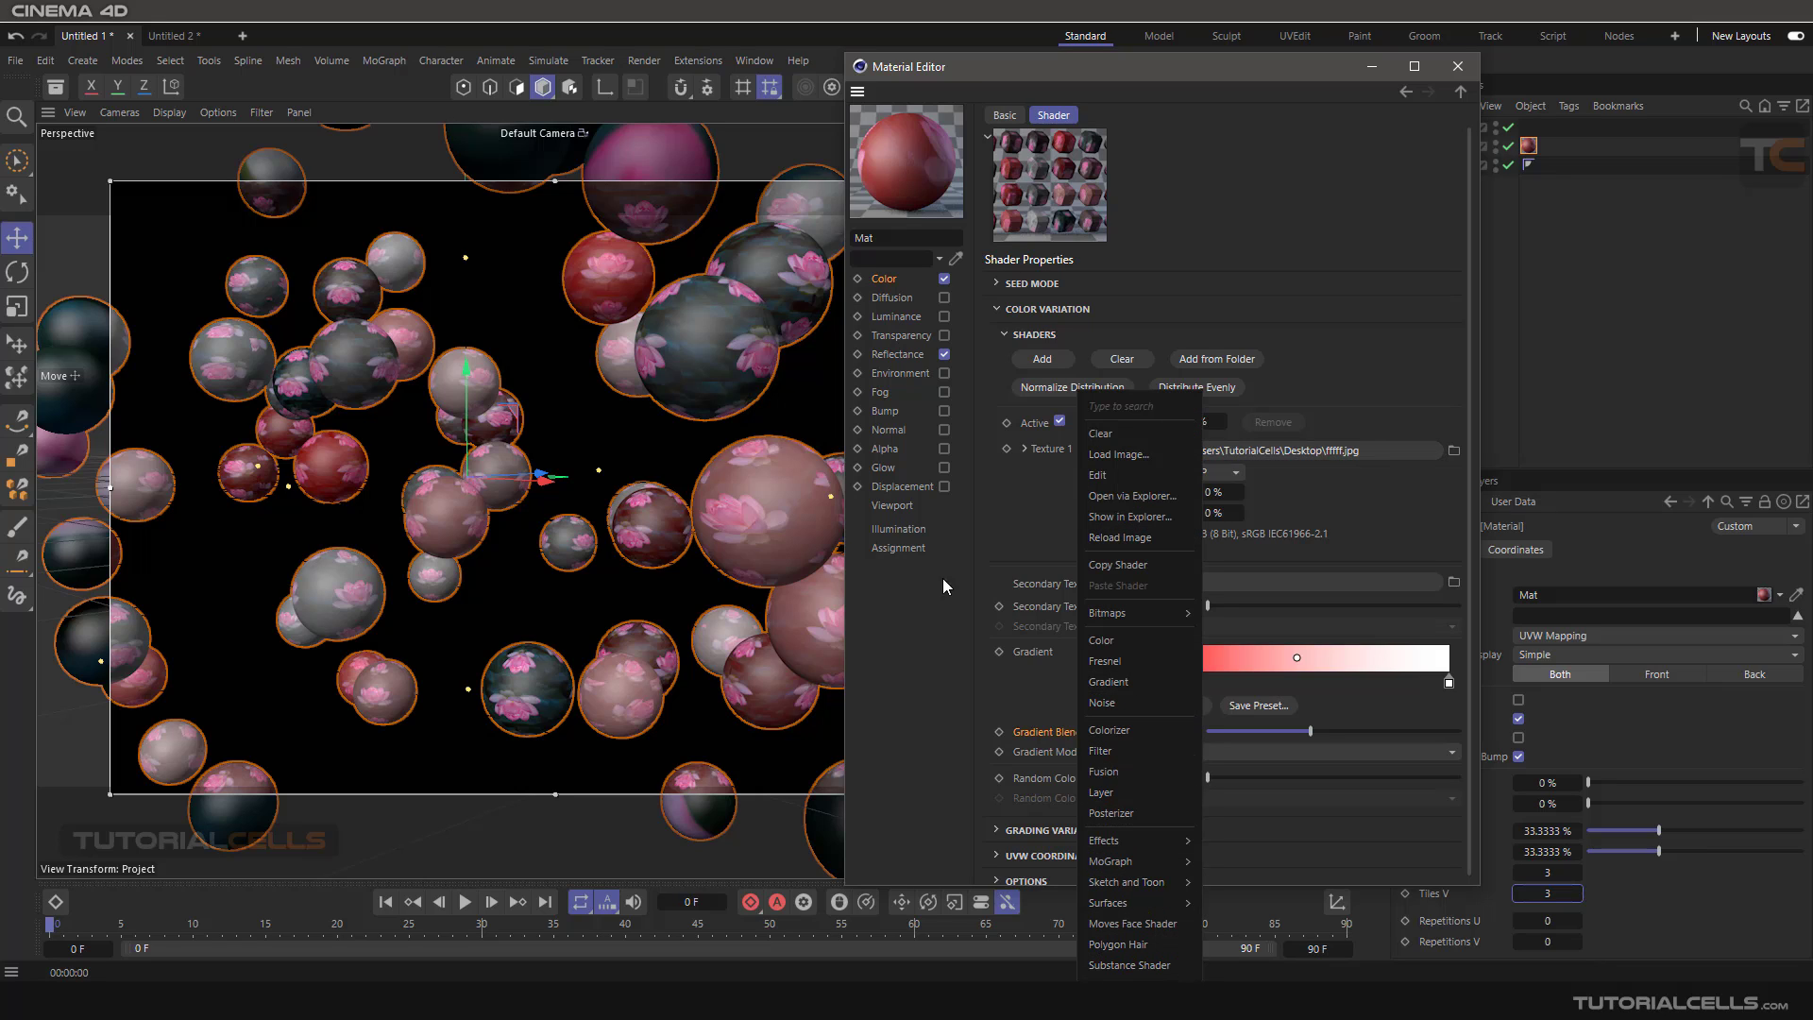
click(1048, 495)
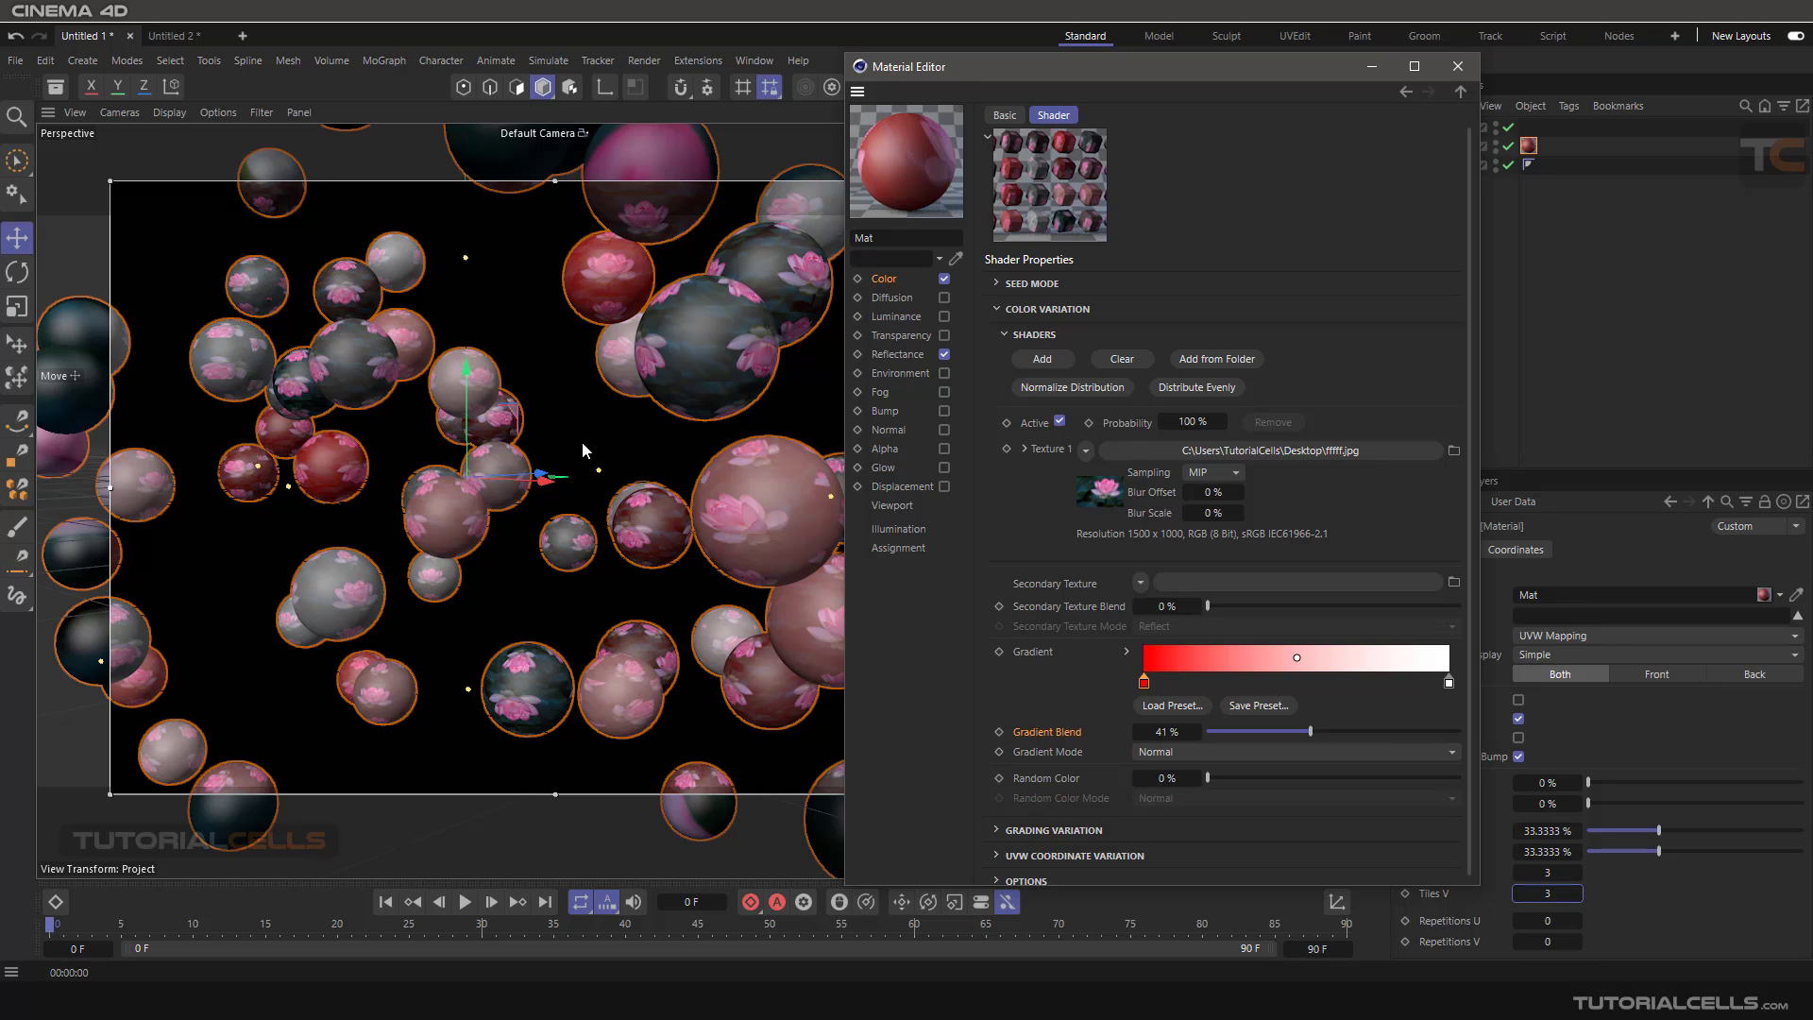
Switch to the Untitled 2 project with the lotus-tiled plane
click(167, 37)
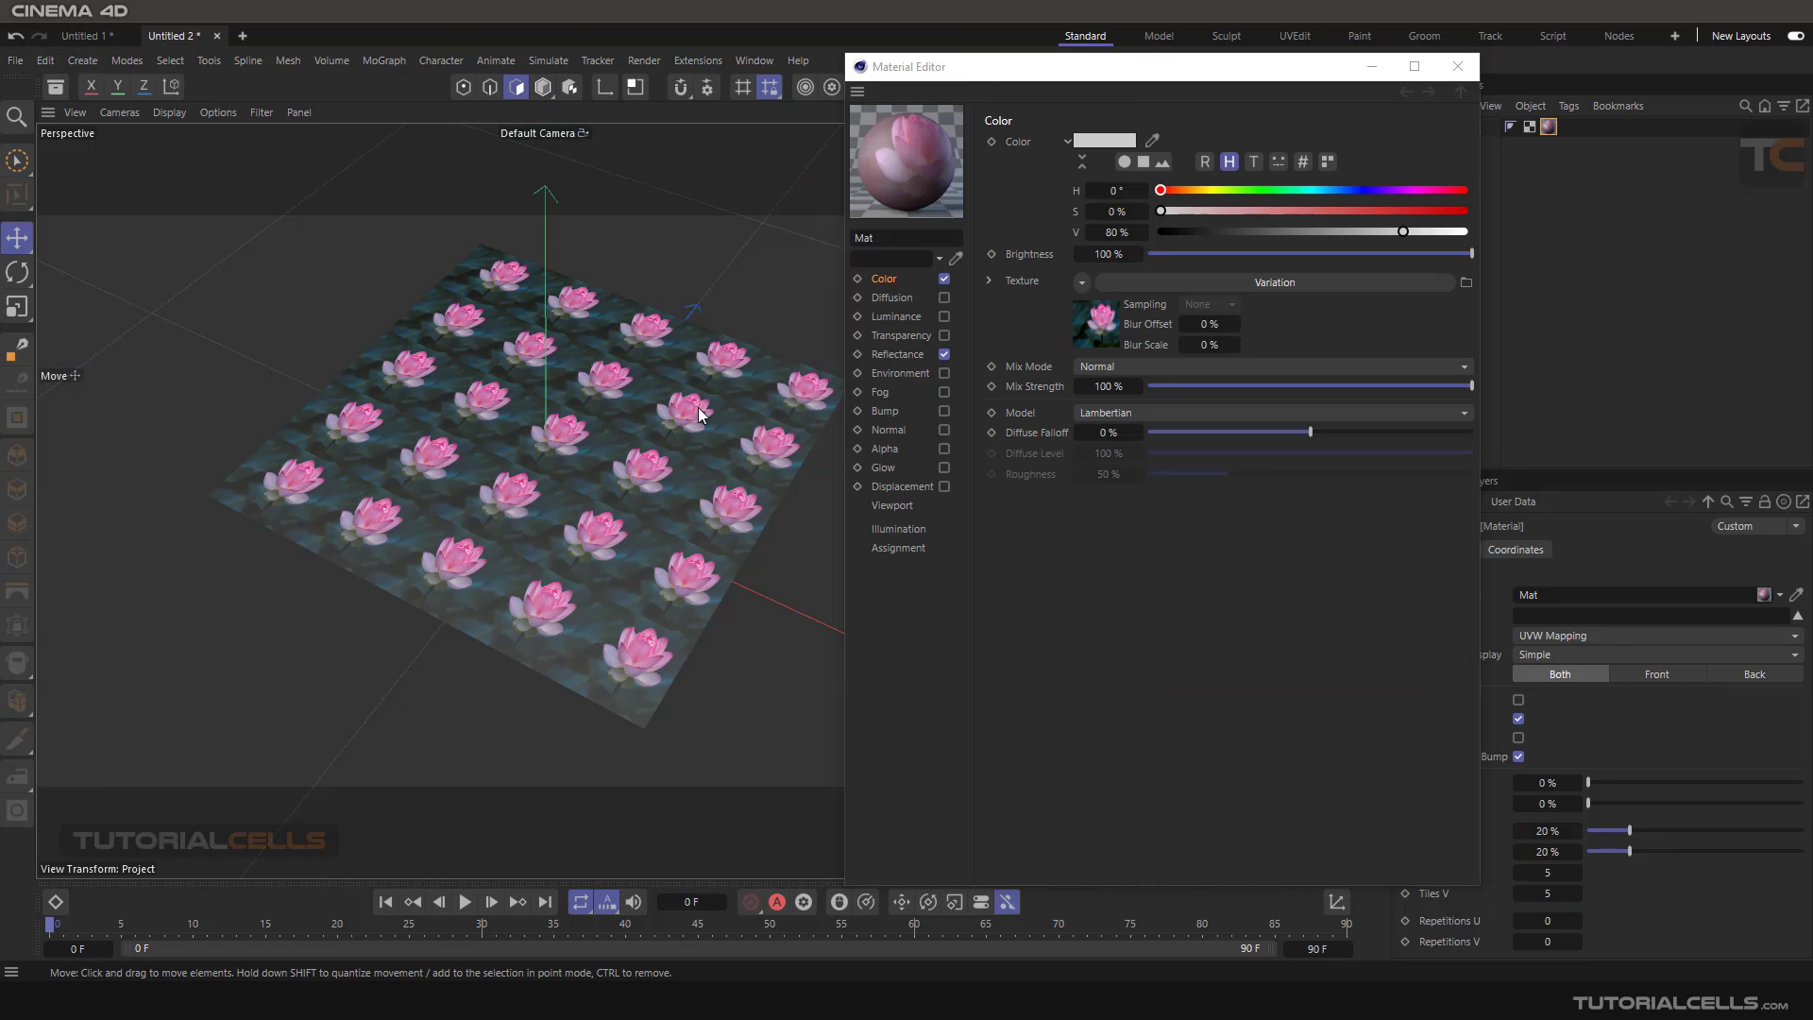